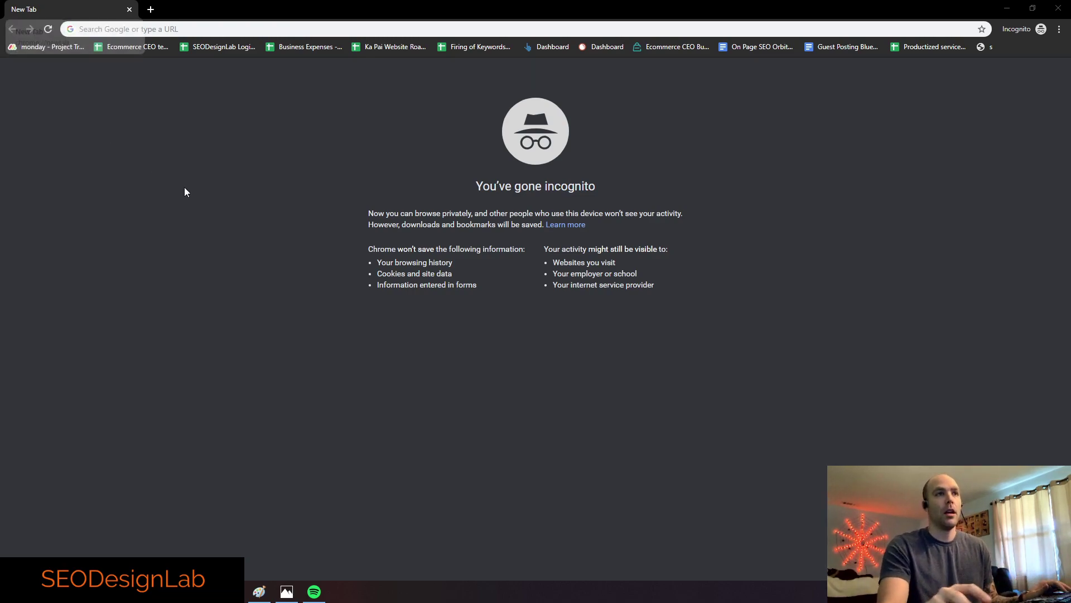
Load the Gmail page from the address bar and start creating a new Google account.
click(198, 28)
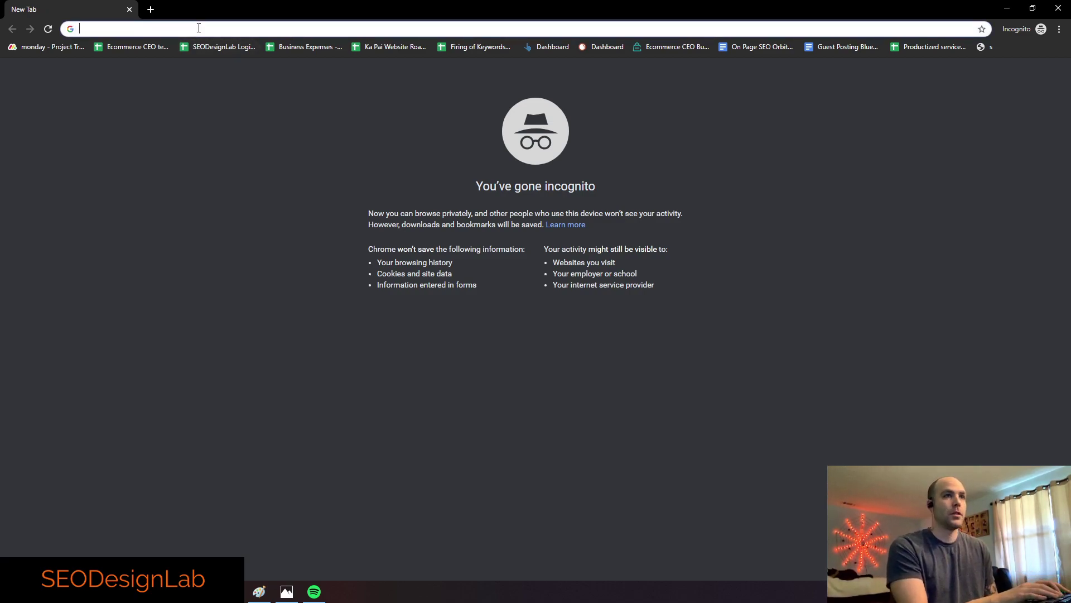
text(gma)
key(Return)
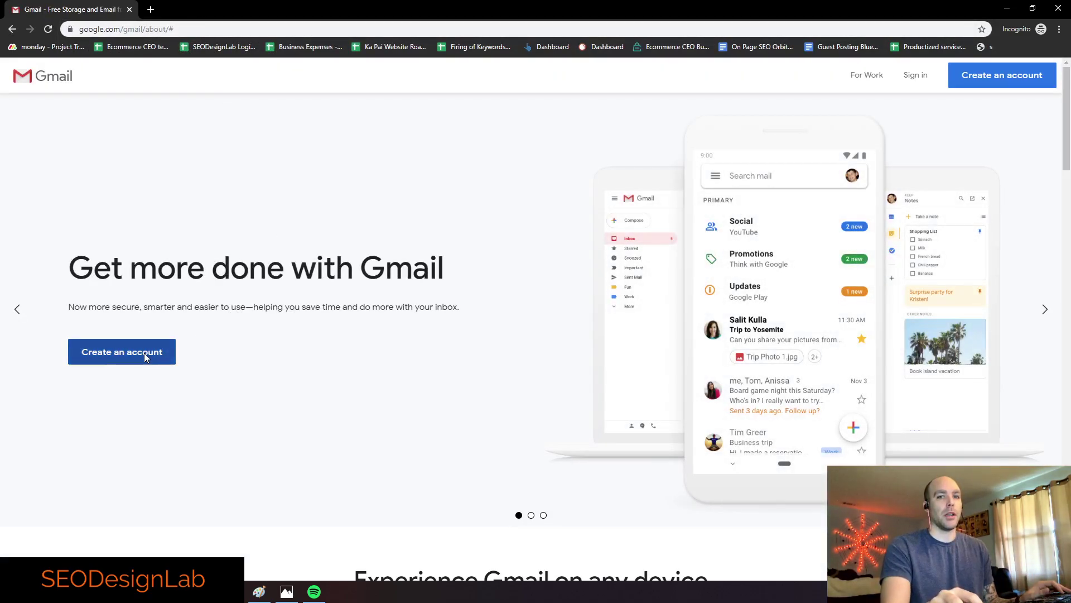
click(147, 356)
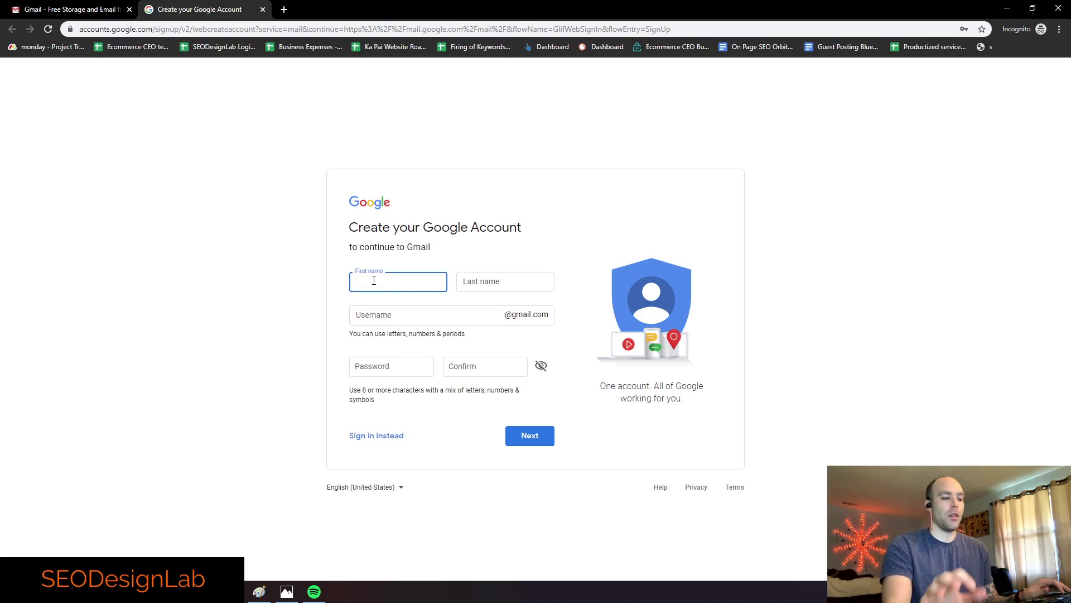
Enter the first and last name and a plumbing-business username ending in 201.
key(Tab)
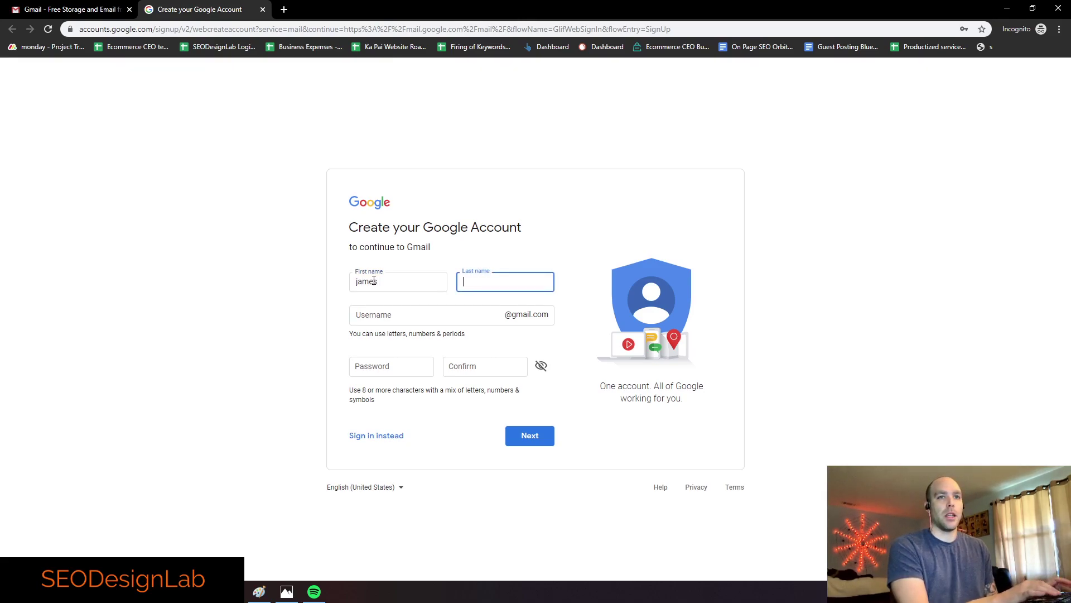
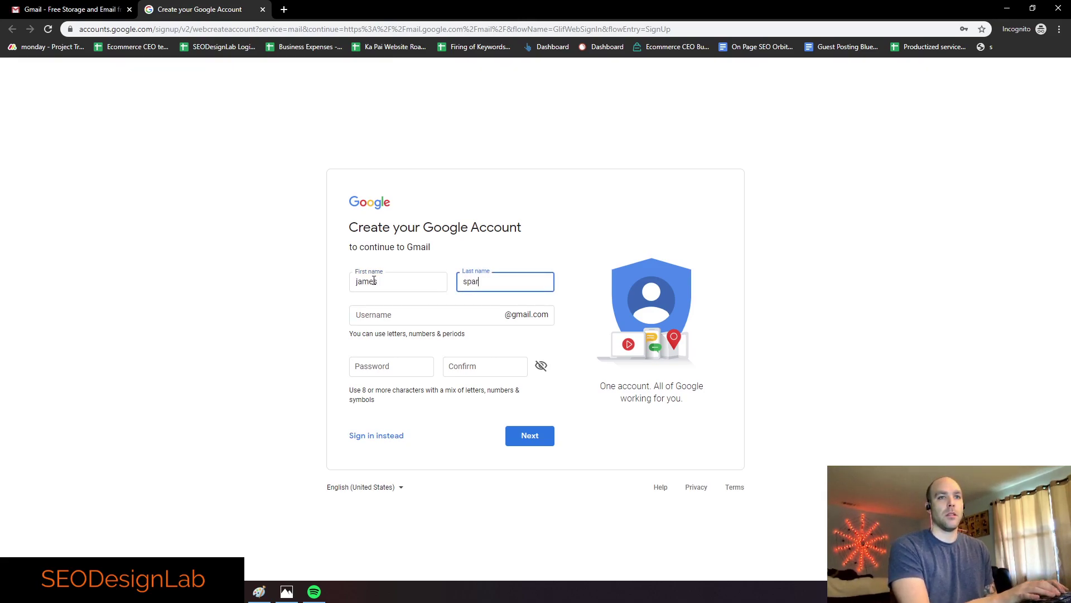
key(Tab)
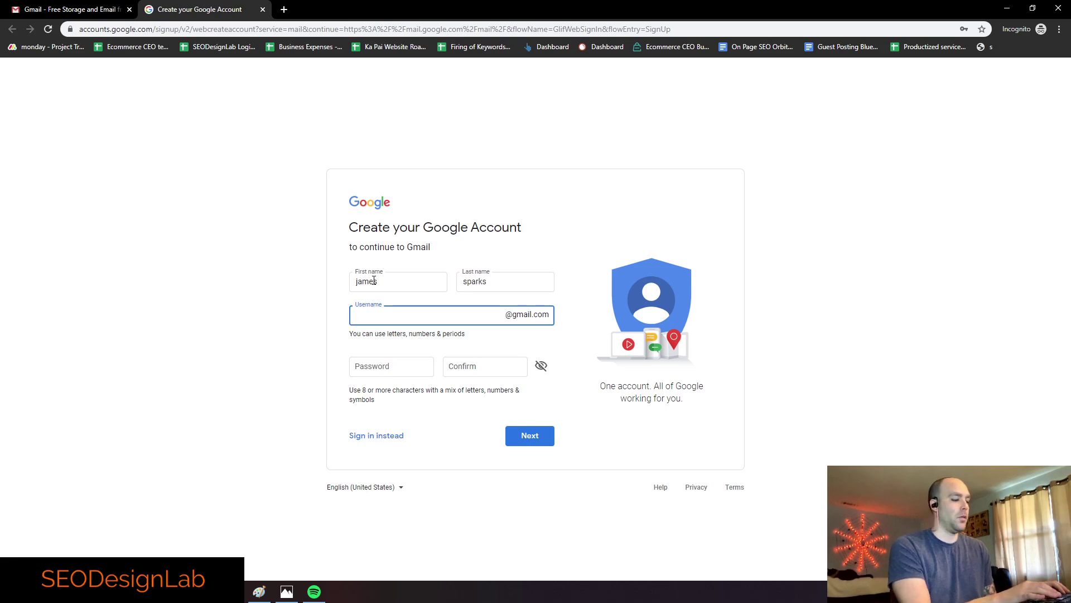
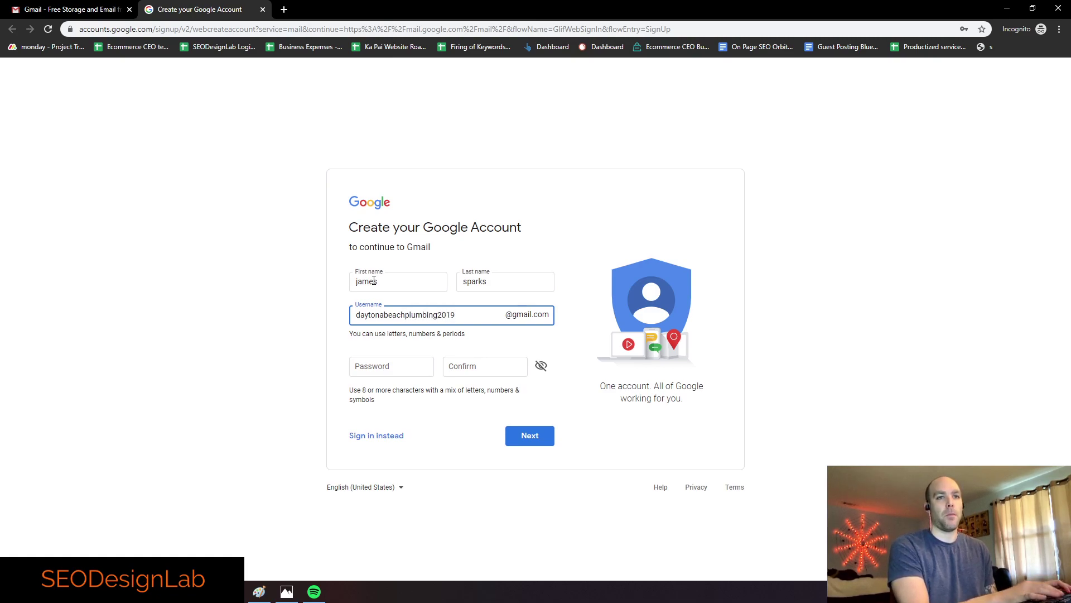
Enter and confirm the account password, then submit the sign-up form.
click(390, 367)
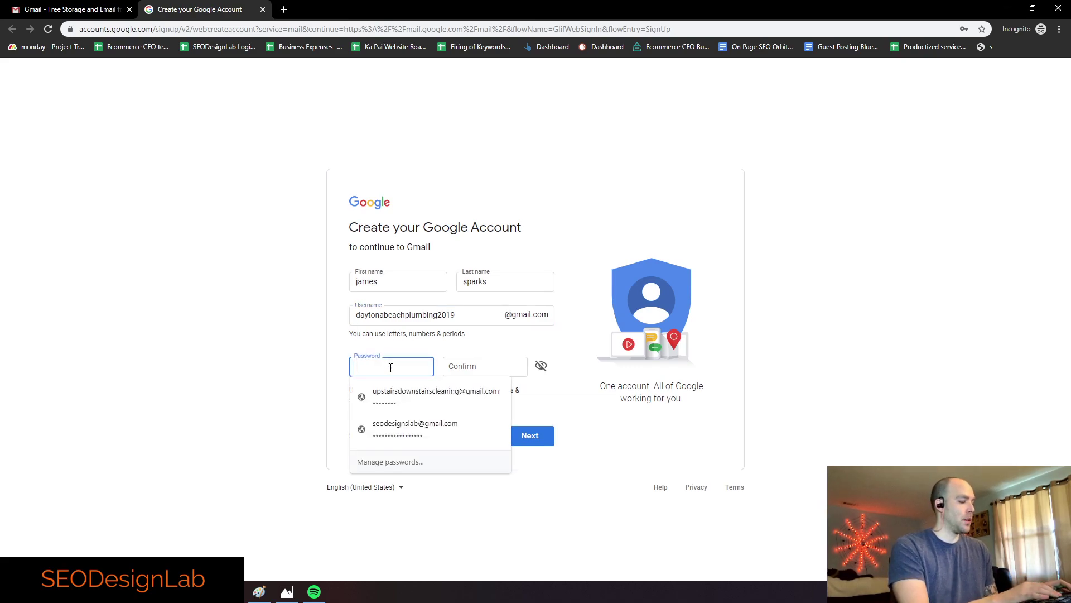
text(••)
key(Tab)
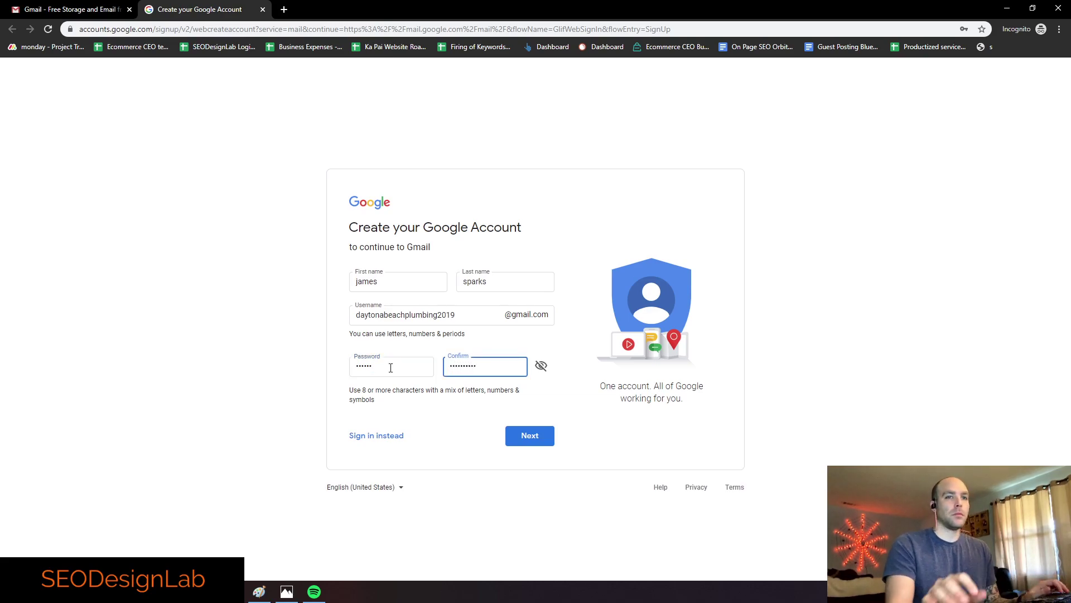
click(389, 360)
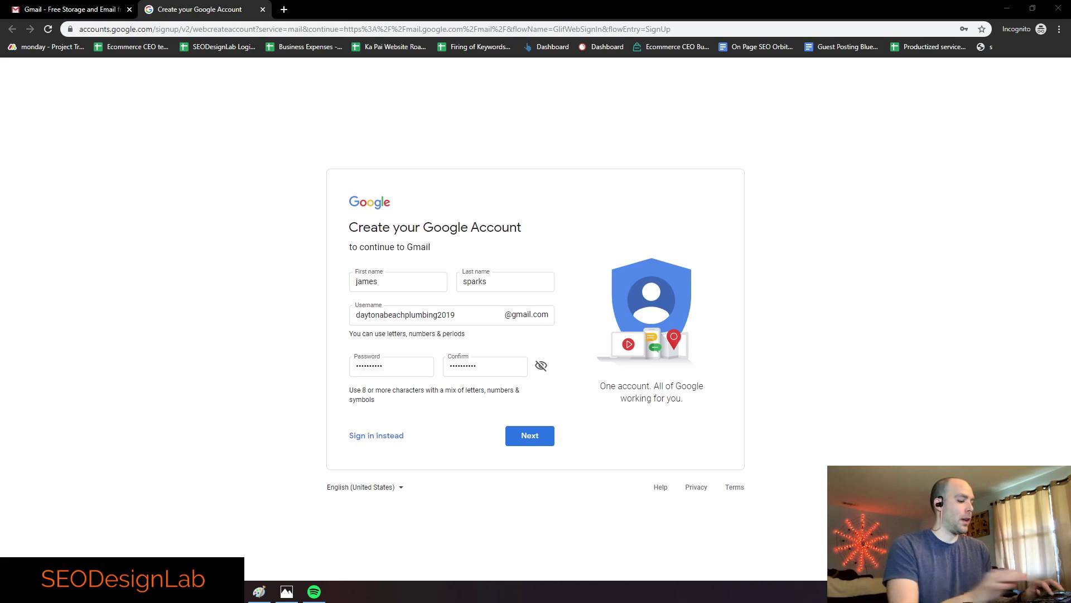
key(Return)
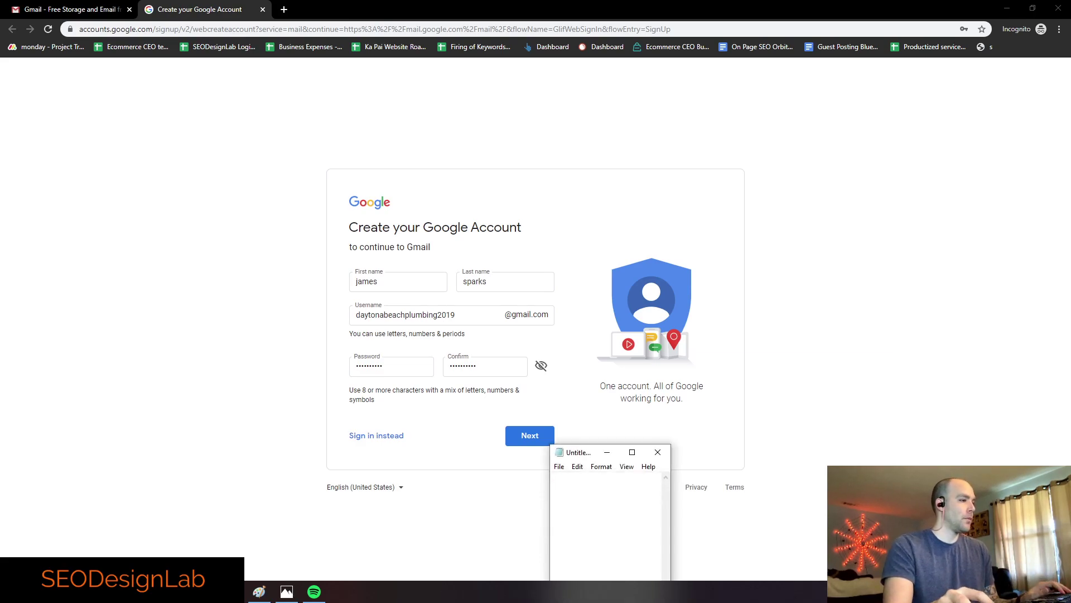
drag(586, 453, 0, 379)
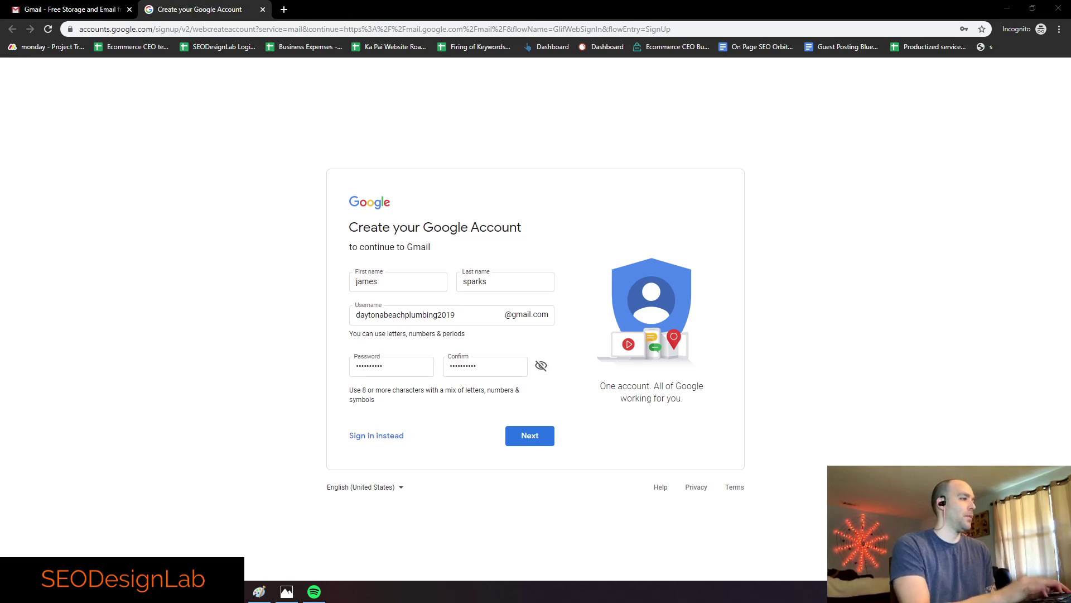
click(529, 434)
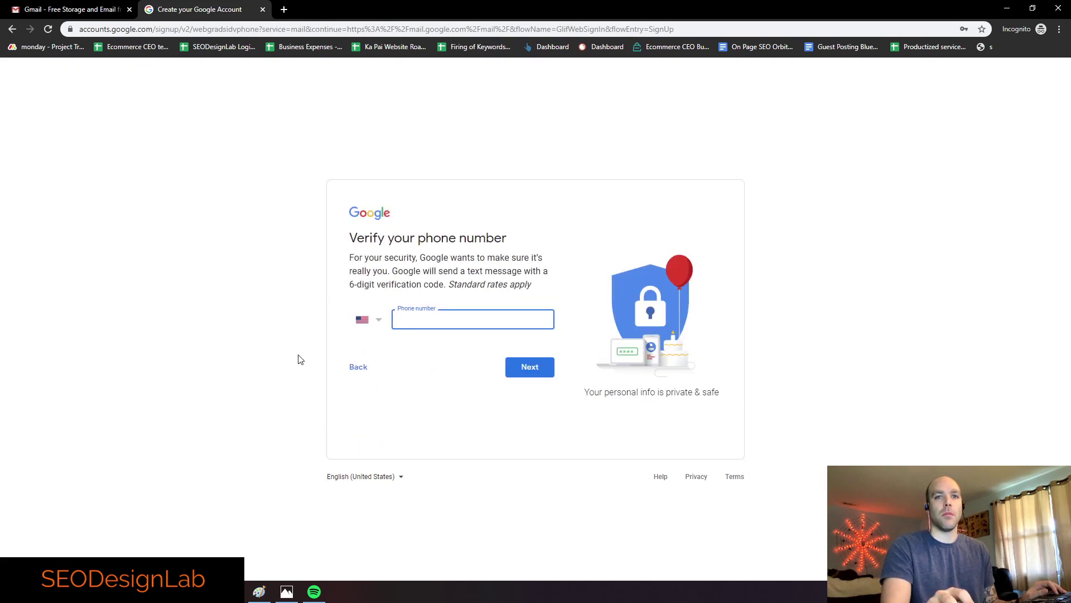
Return to the details form and retype the username so it starts with 2019.
click(360, 370)
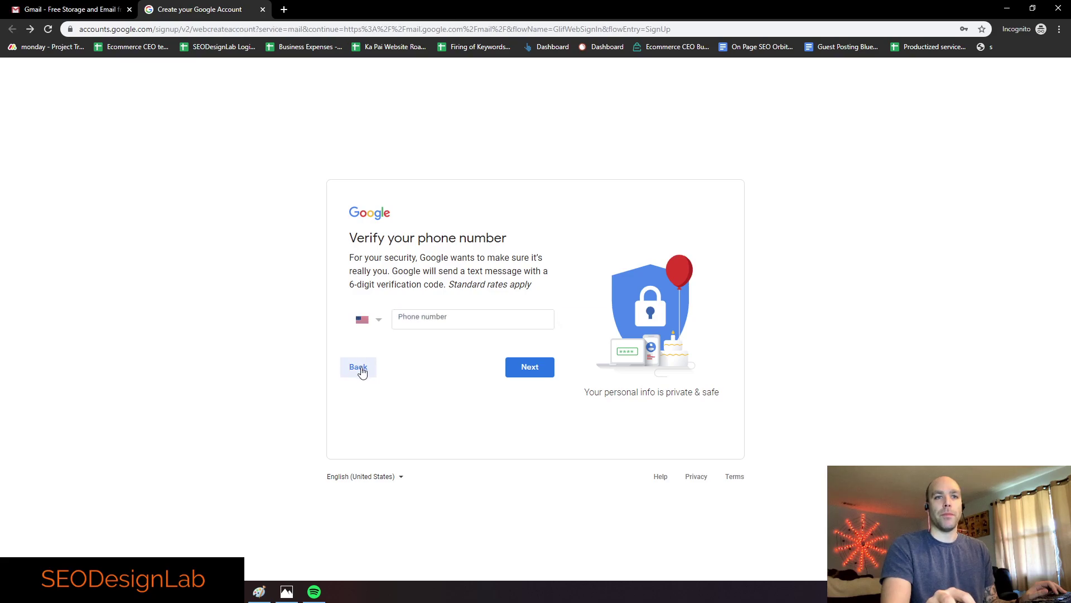
key(ctrl+a)
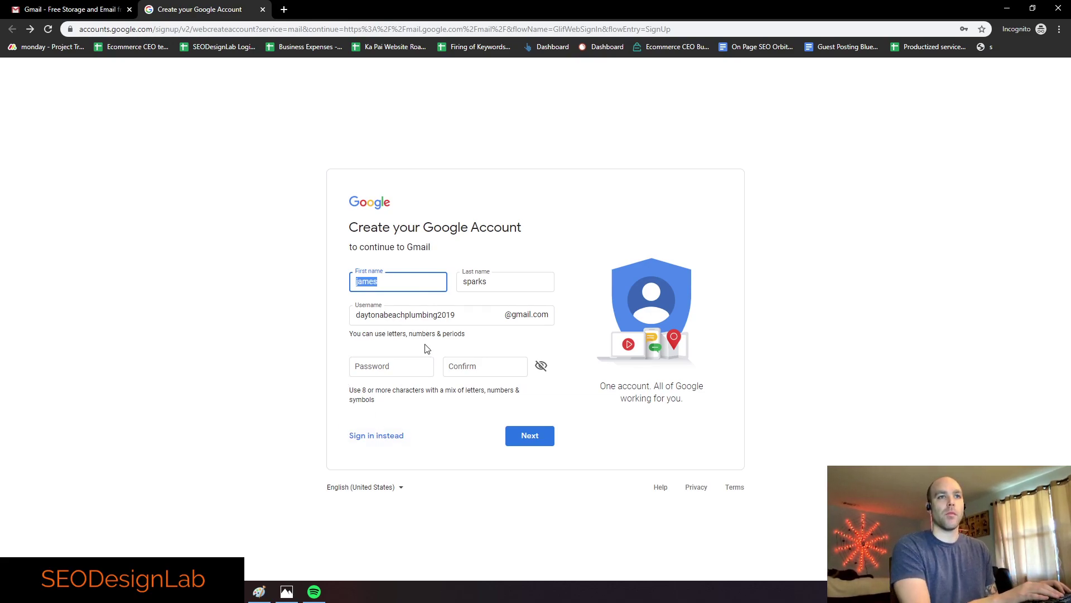
key(Tab)
key(Tab)
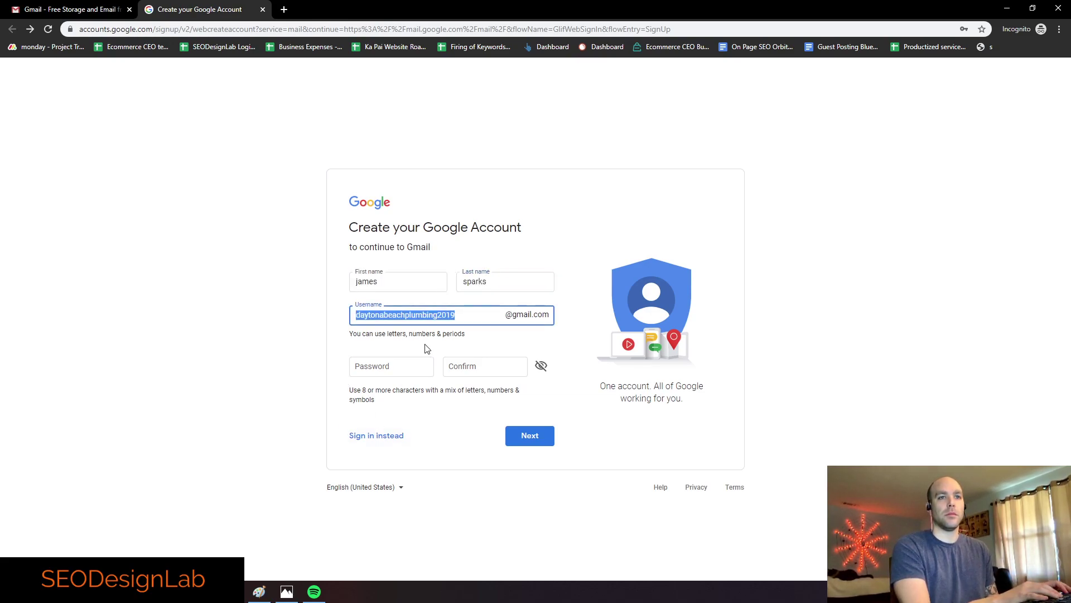
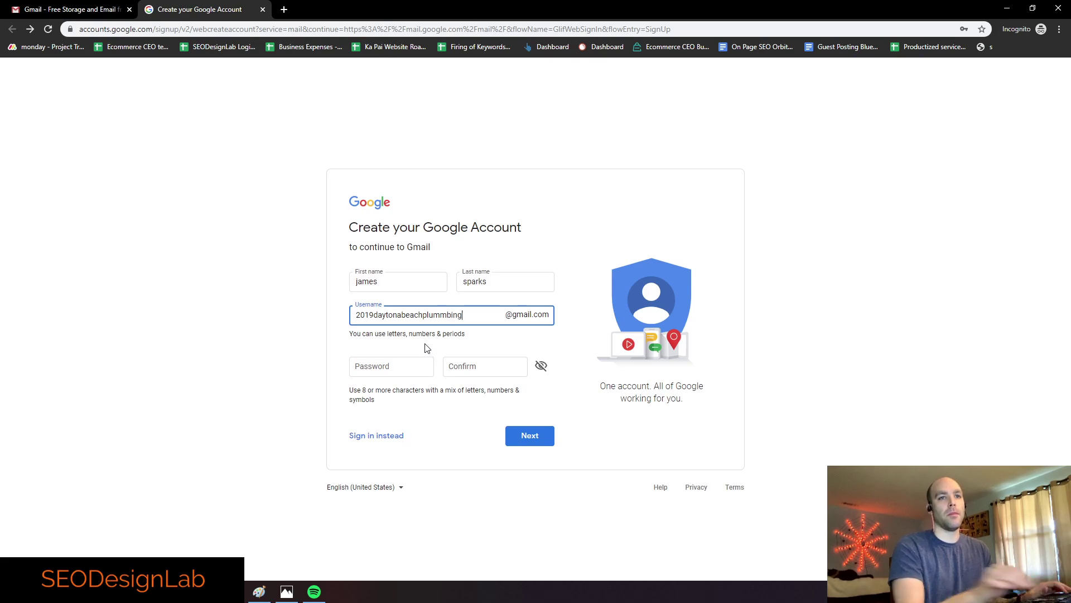
Re-enter and confirm the password, then submit to reach phone verification.
click(393, 368)
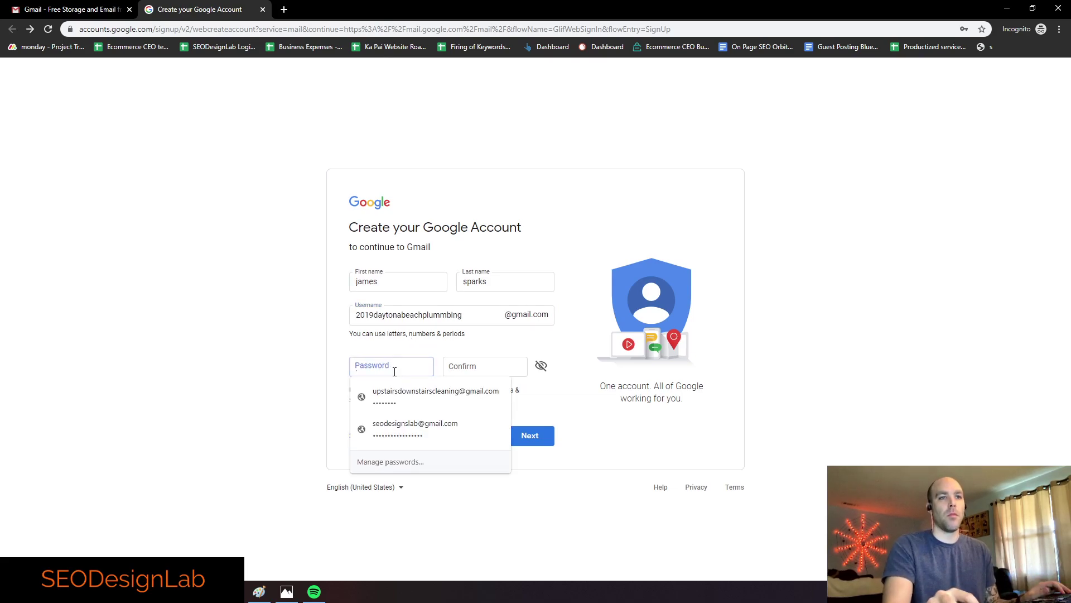
text(******)
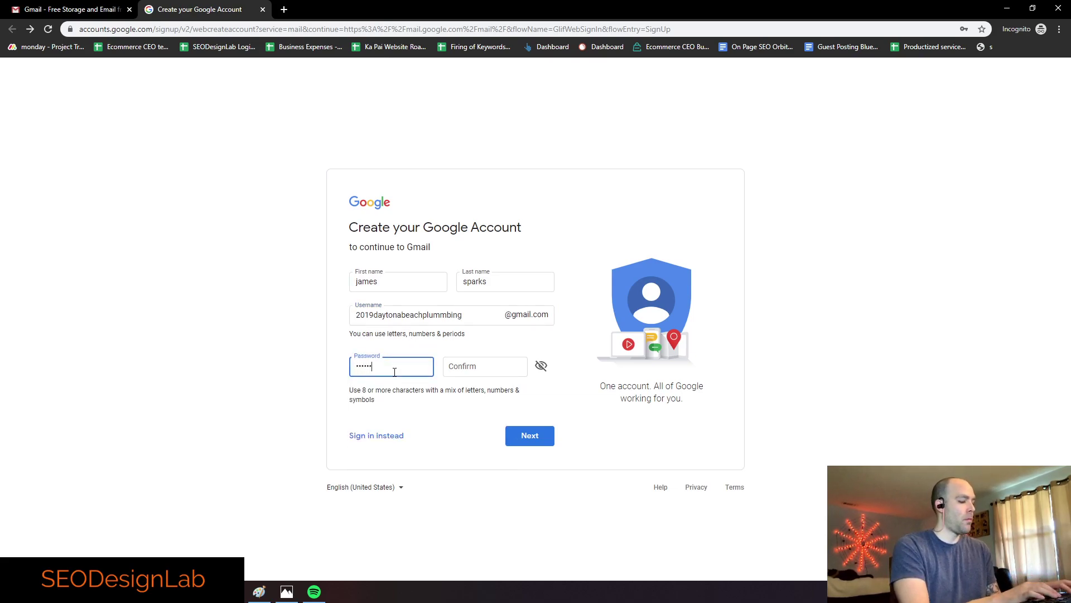
text(****)
key(Tab)
text(****)
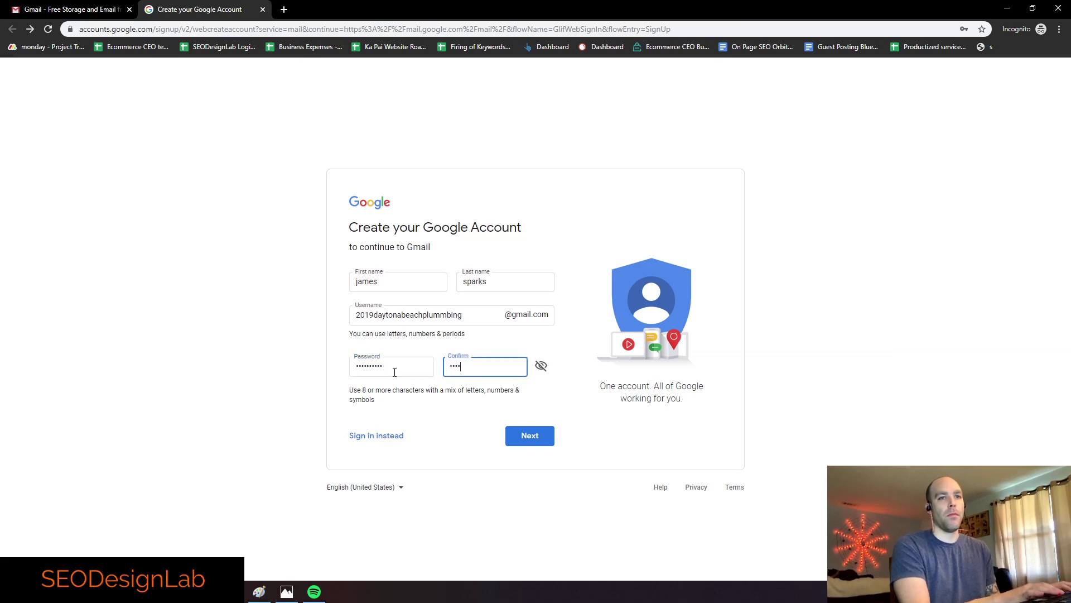
text(******)
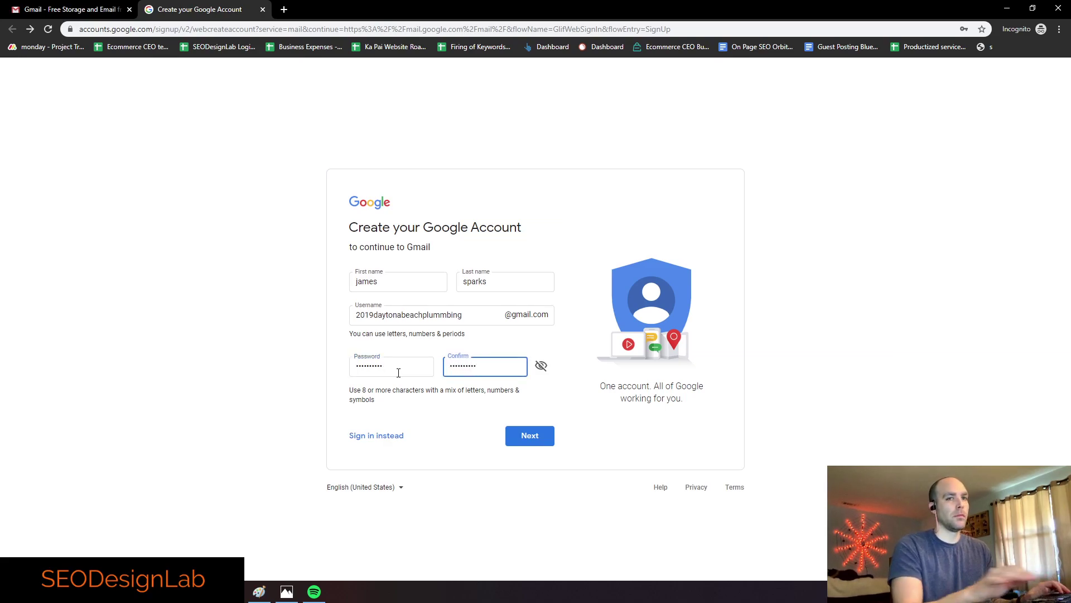
click(528, 441)
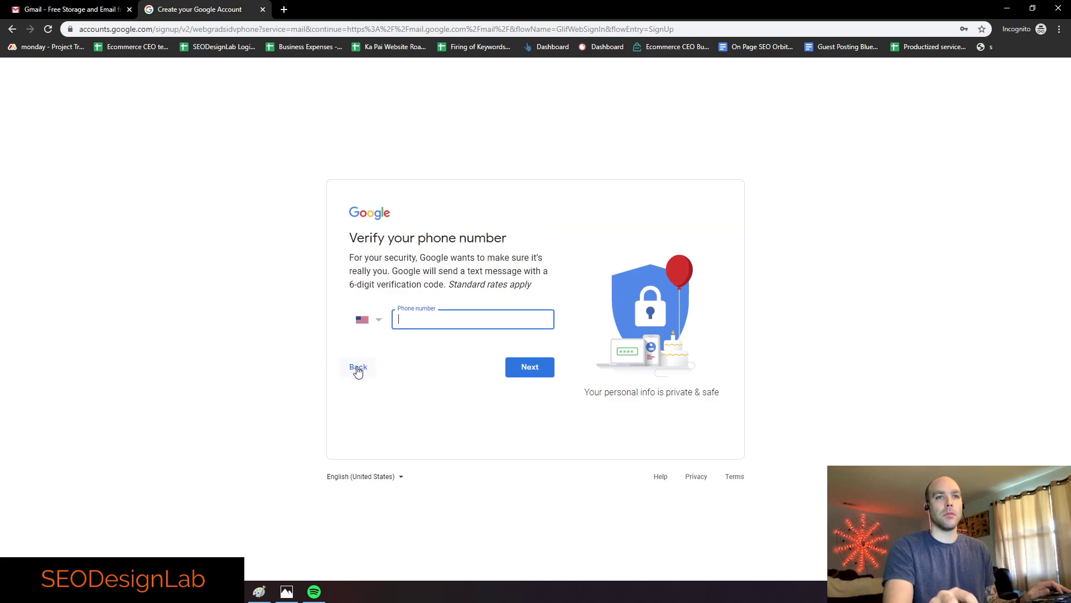
Back out of phone verification, close the sign-up tab and quit Chrome.
click(447, 320)
click(306, 345)
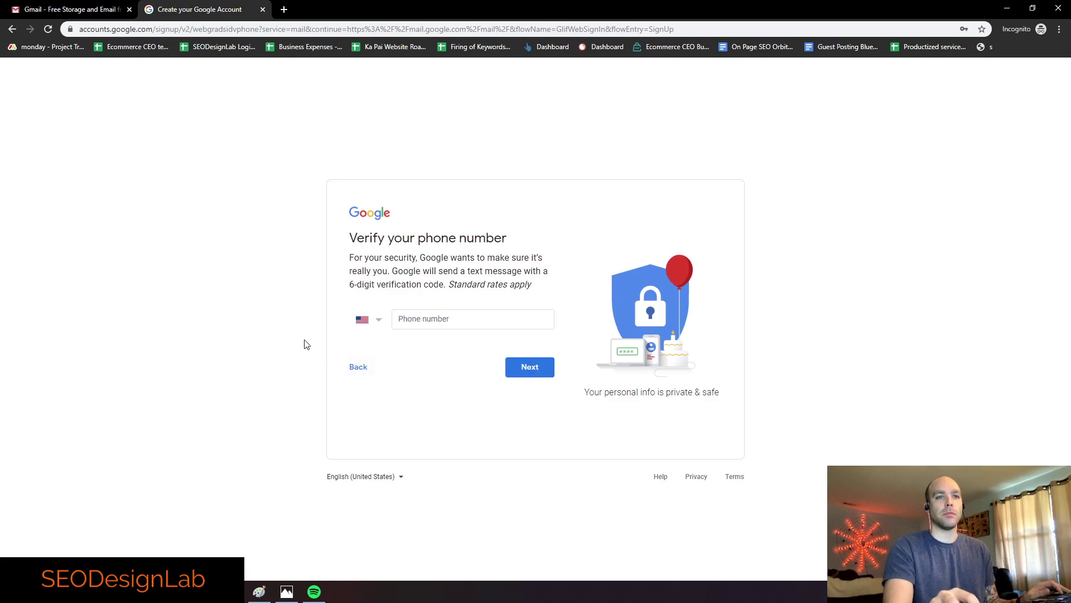
click(358, 367)
key(ctrl+w)
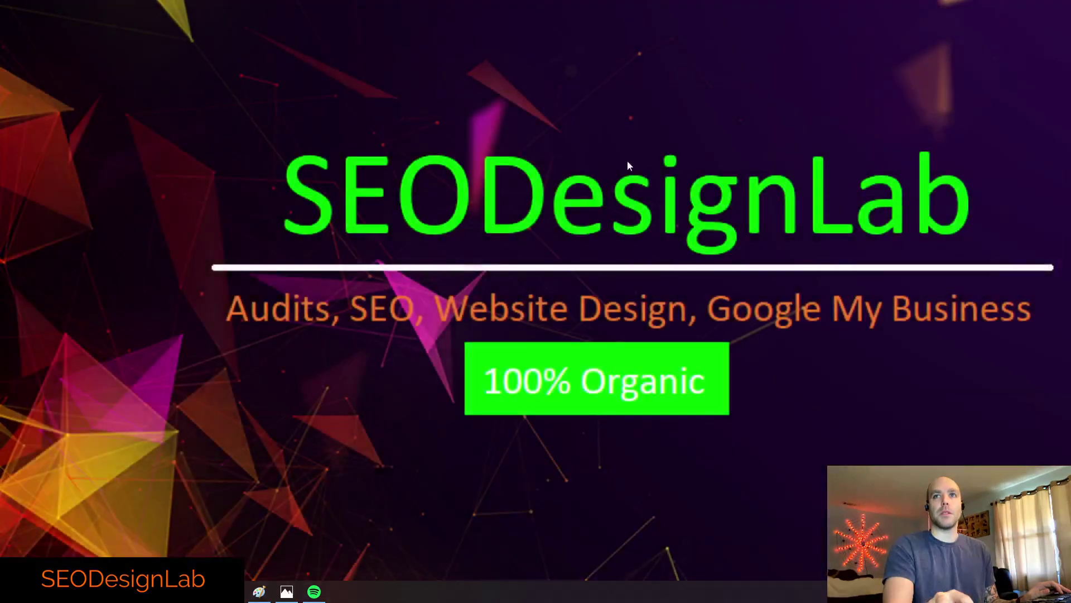
click(1058, 8)
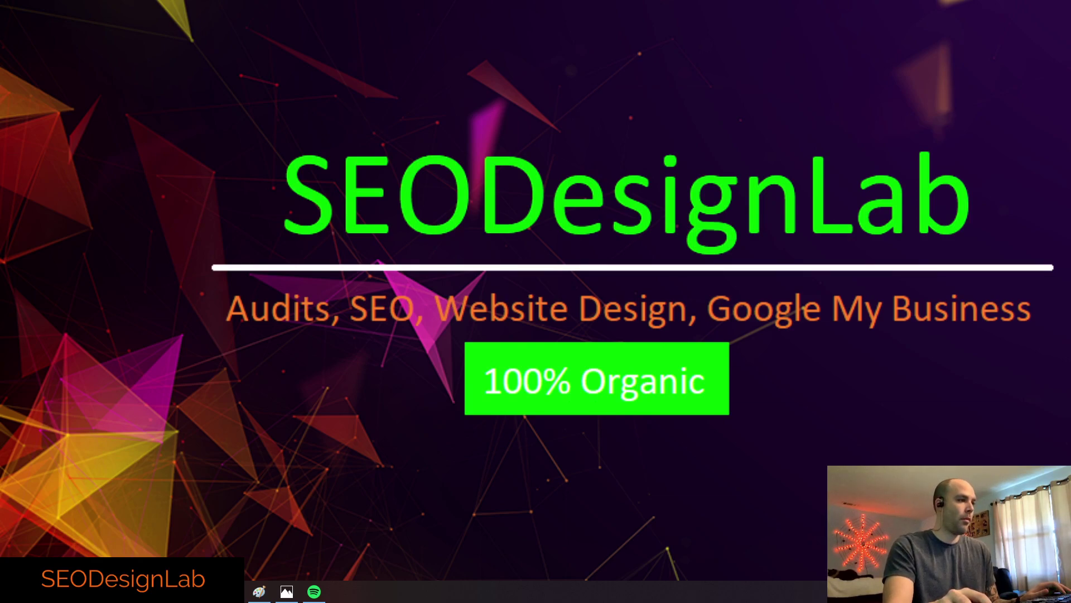
Bring the incognito window on screen, go to google.com and open Gmail from a gmail search.
drag(0, 56, 447, 18)
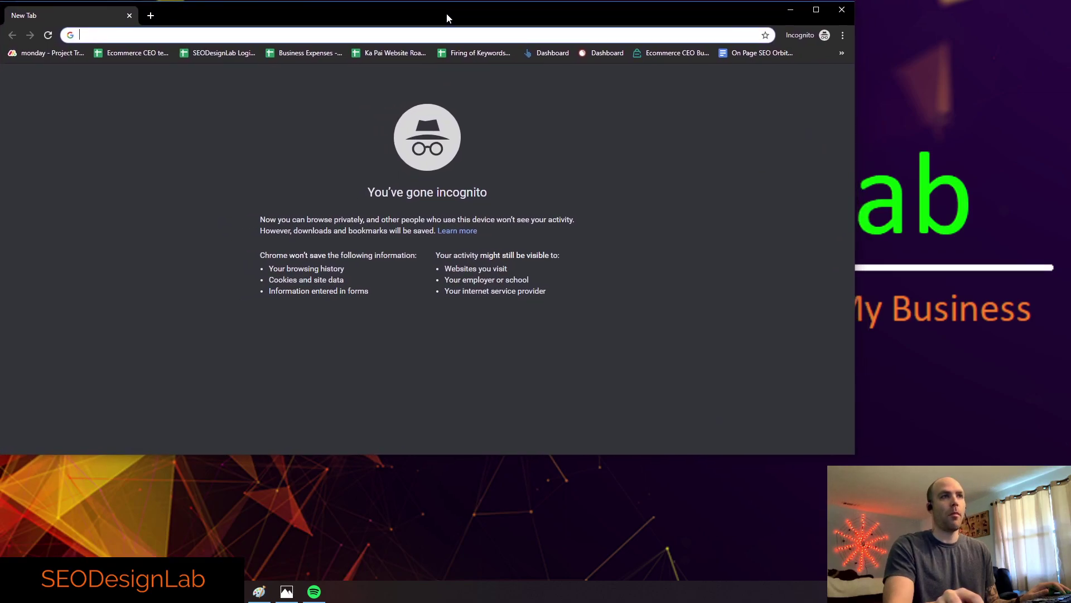
text(gpo)
key(BackSpace)
key(BackSpace)
text(oogle.com)
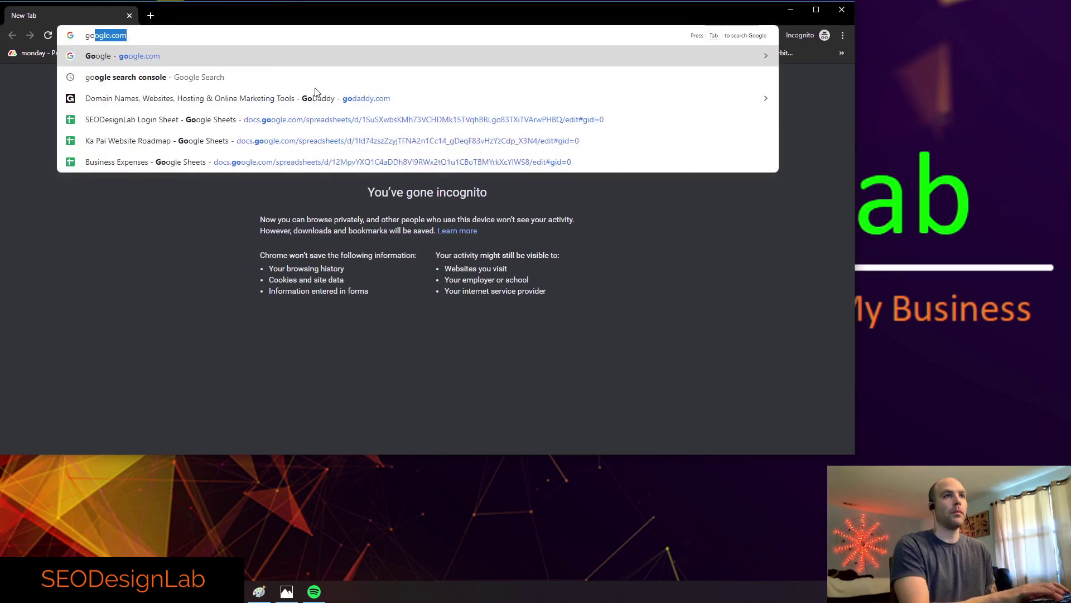
key(Return)
text(gmail)
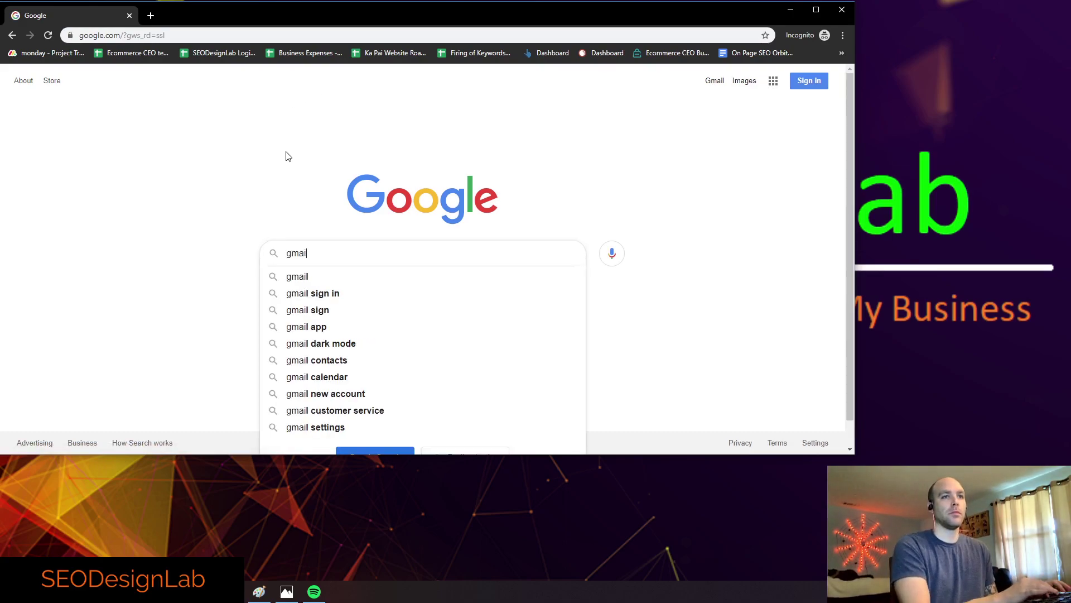
key(Return)
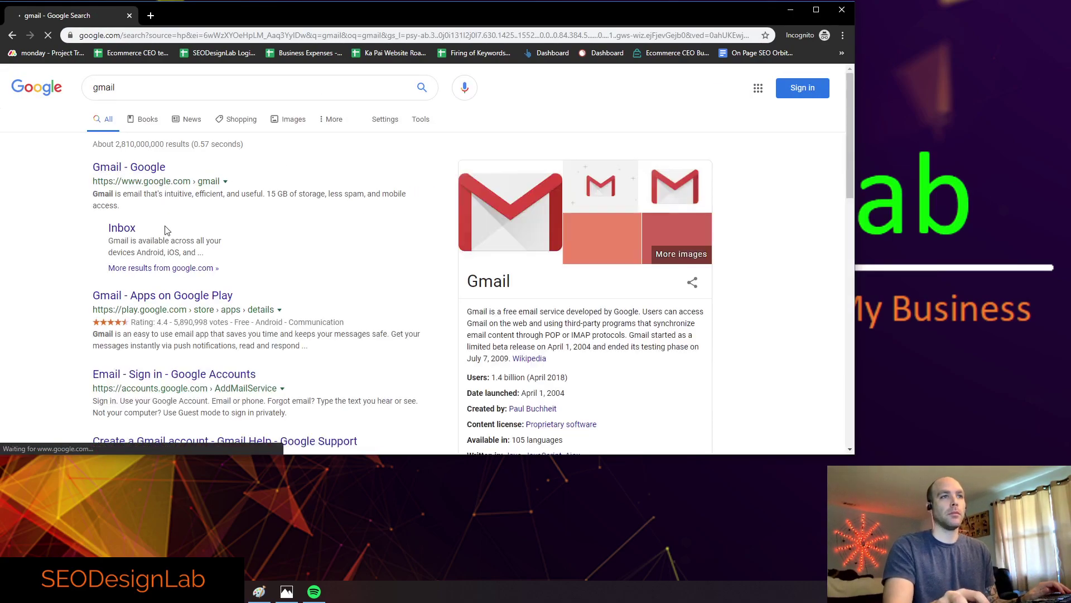
click(140, 180)
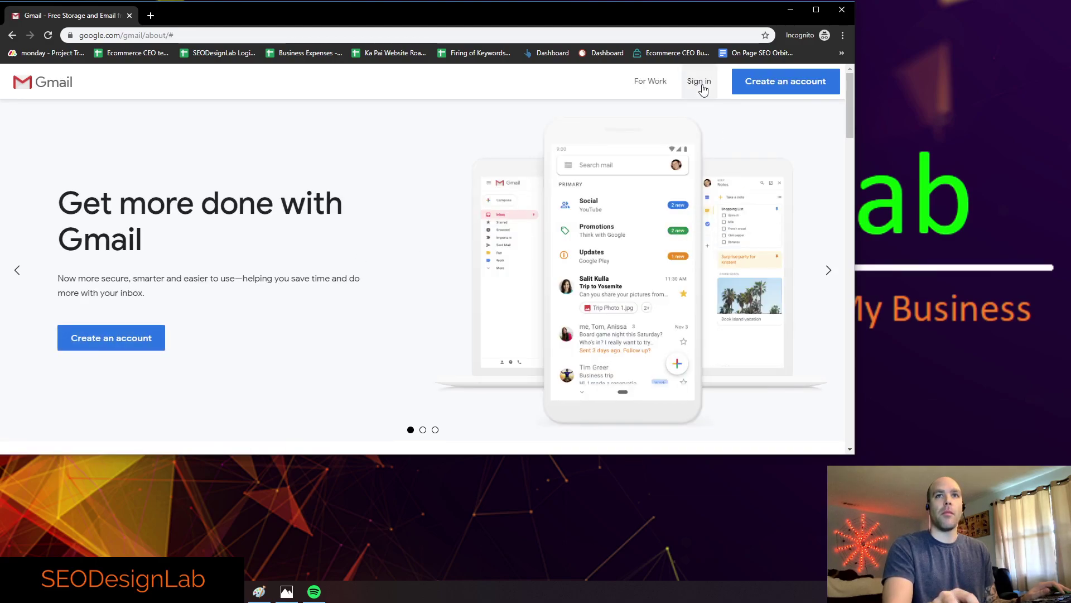
Start Gmail account creation from sign-in, then close the extra Gmail about tab.
click(699, 82)
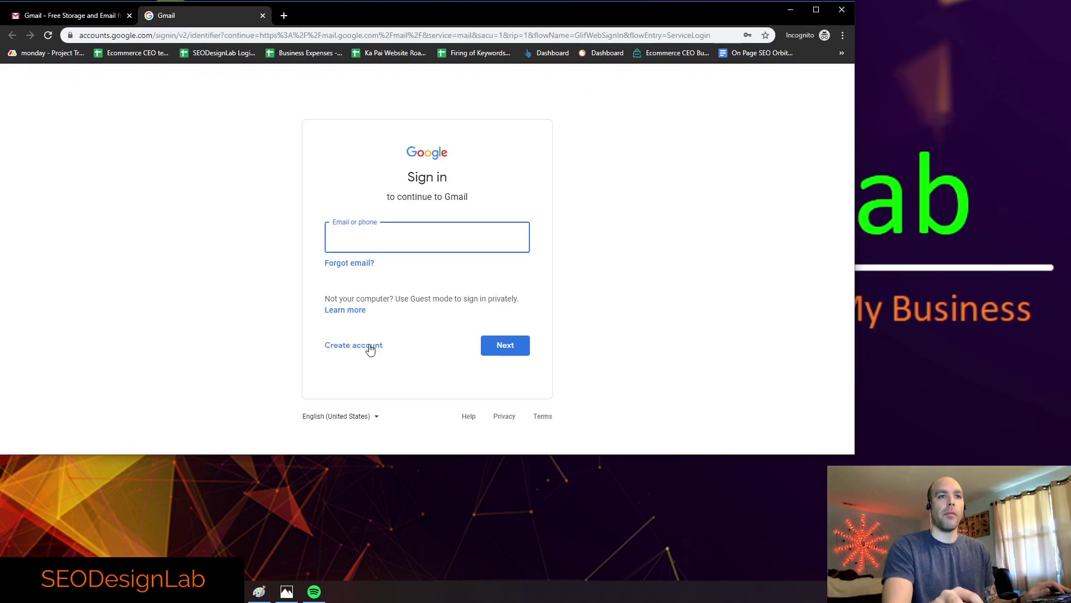
click(335, 346)
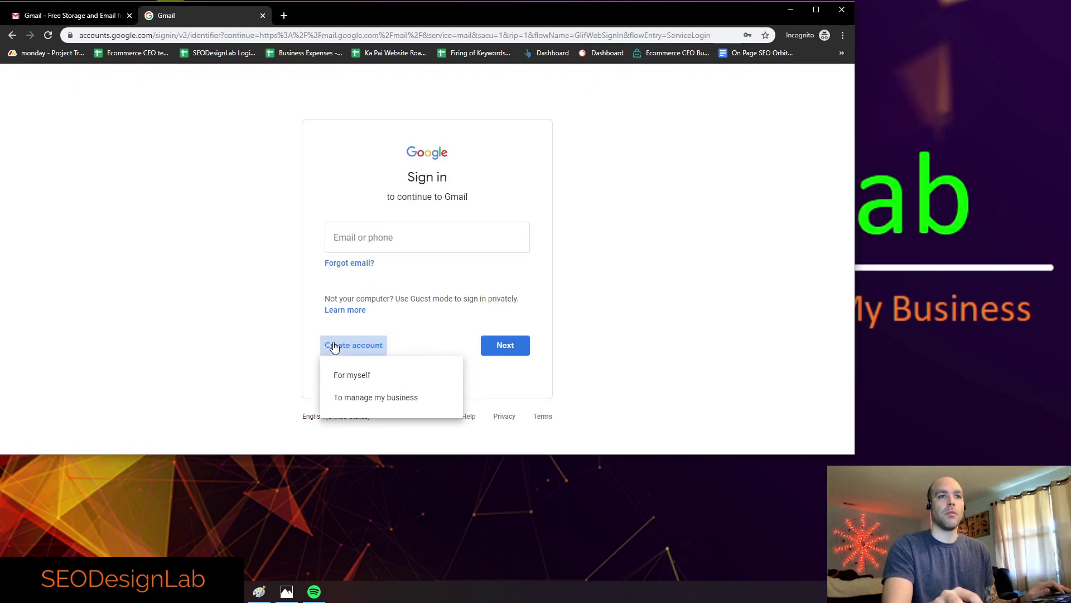
click(53, 16)
click(129, 15)
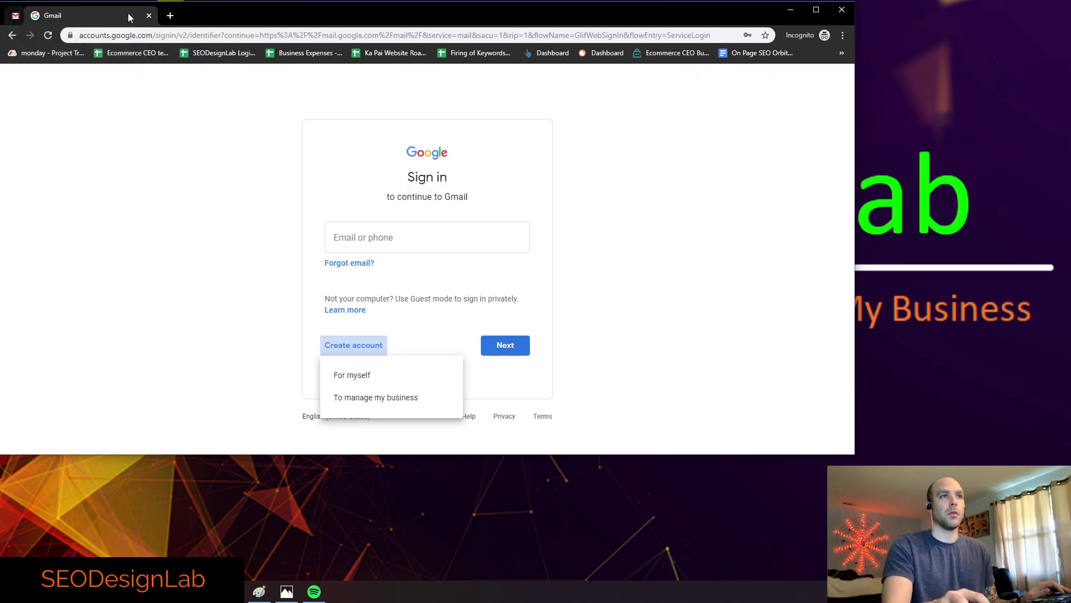
Reload gmail.com and choose Create account > To manage my business from sign-in.
click(79, 36)
text(gmail.com)
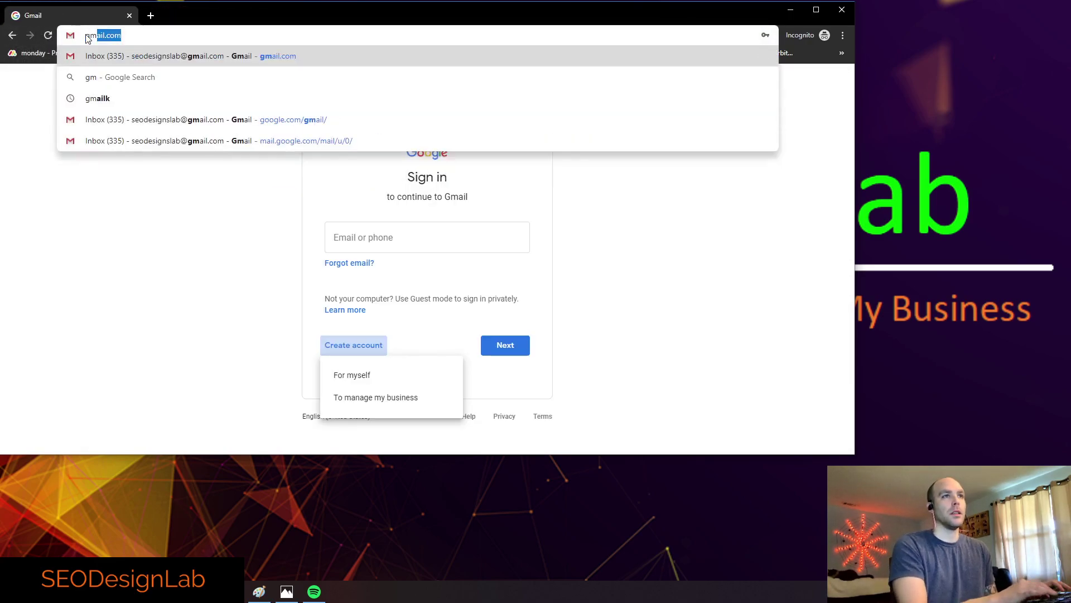
key(Return)
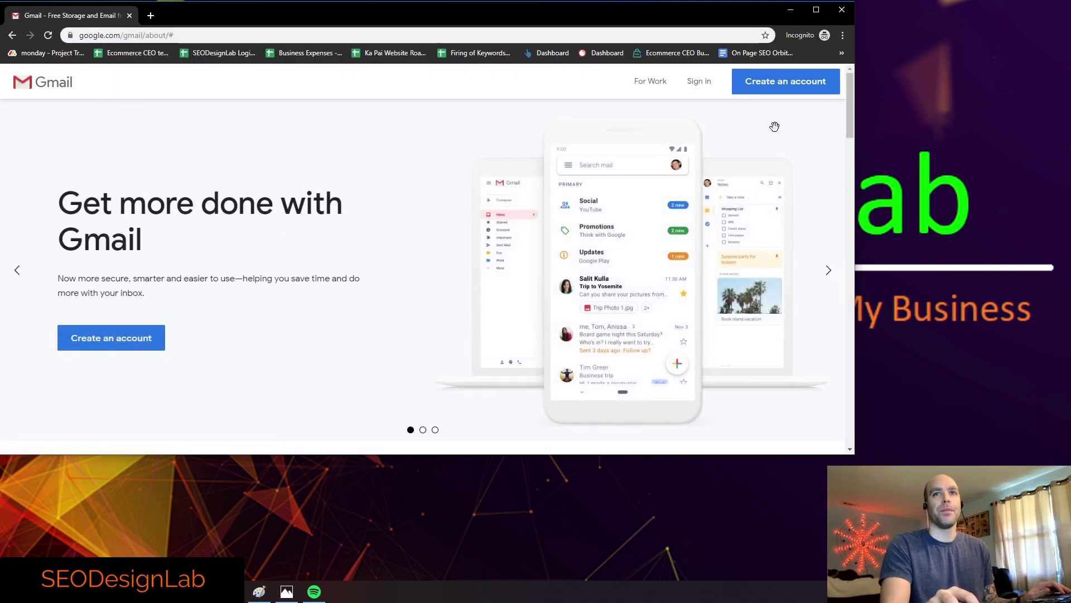
click(706, 84)
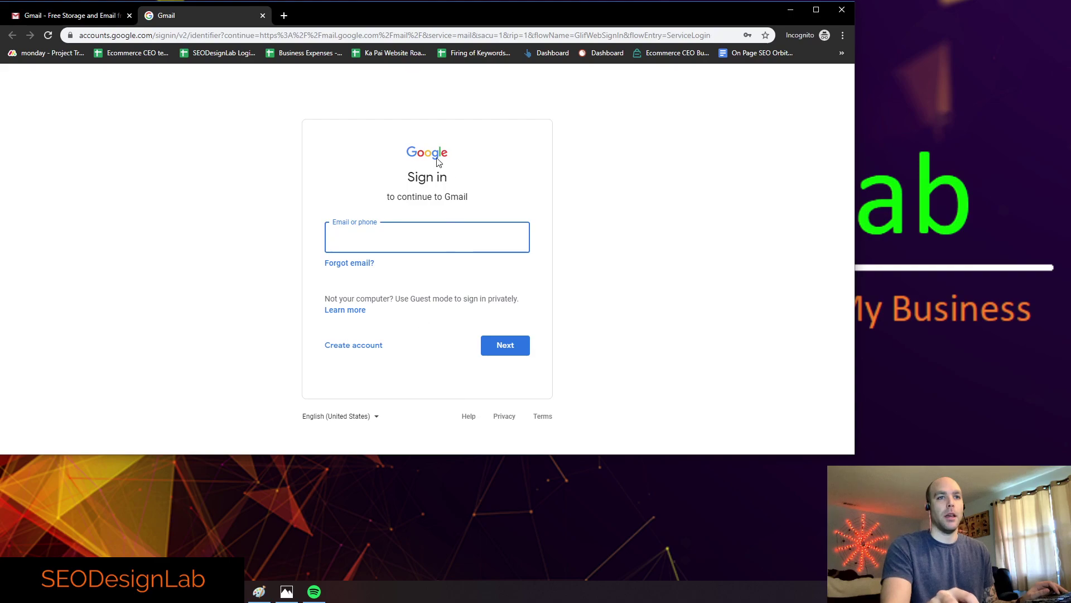
click(357, 349)
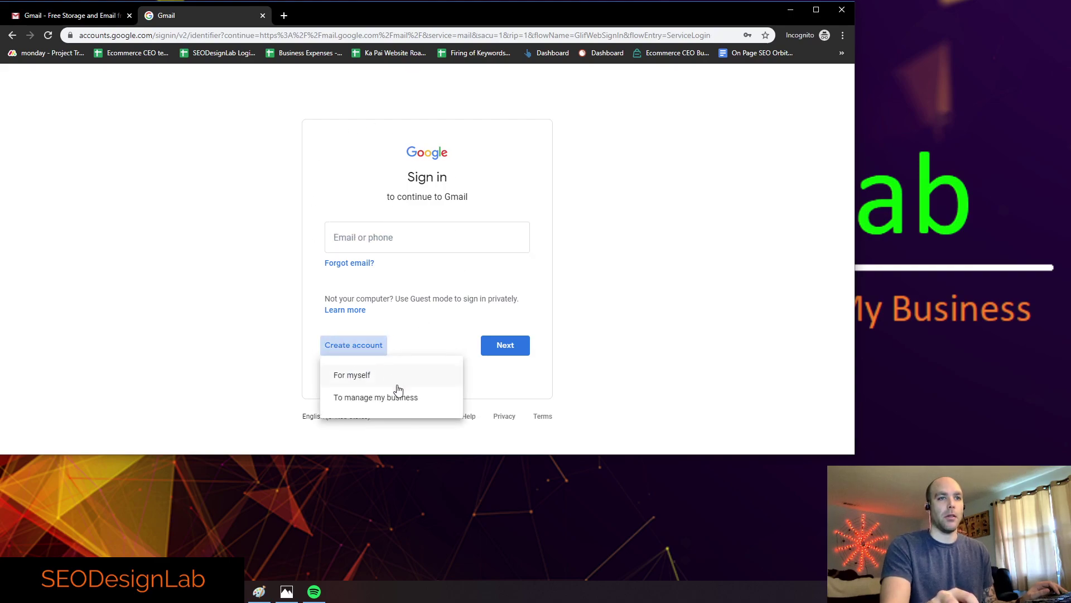
click(406, 402)
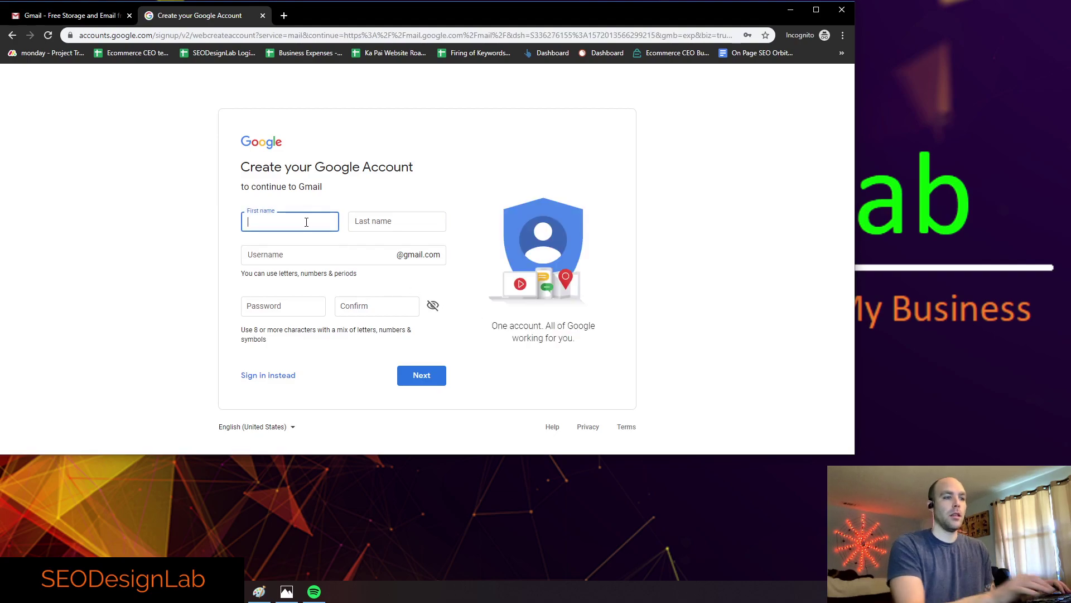
Enter the first and last name and a plumbing username ending in 2019, copying it for reference.
key(Tab)
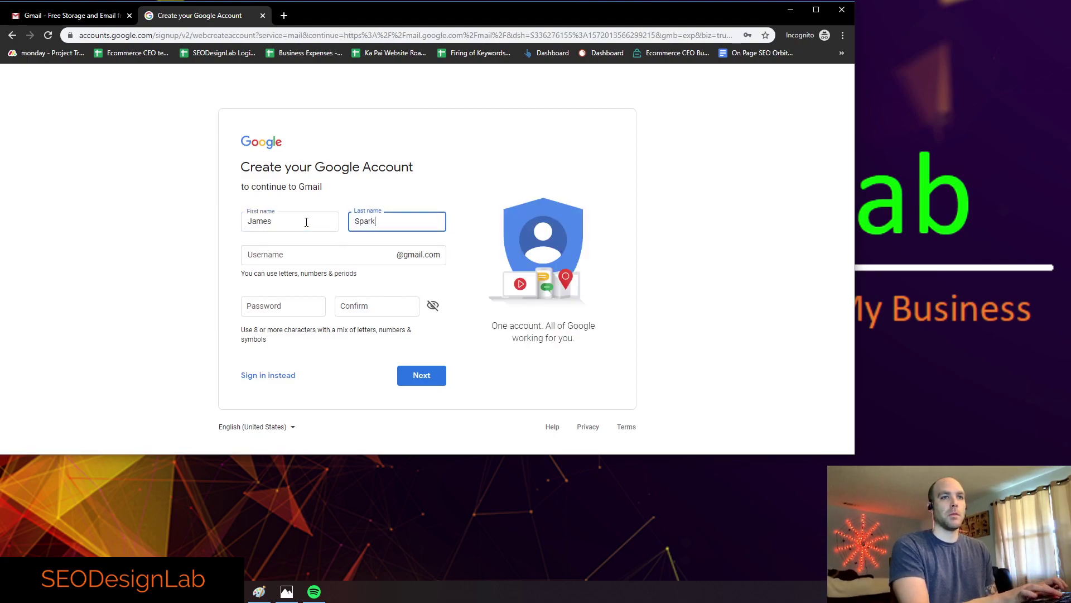
key(Tab)
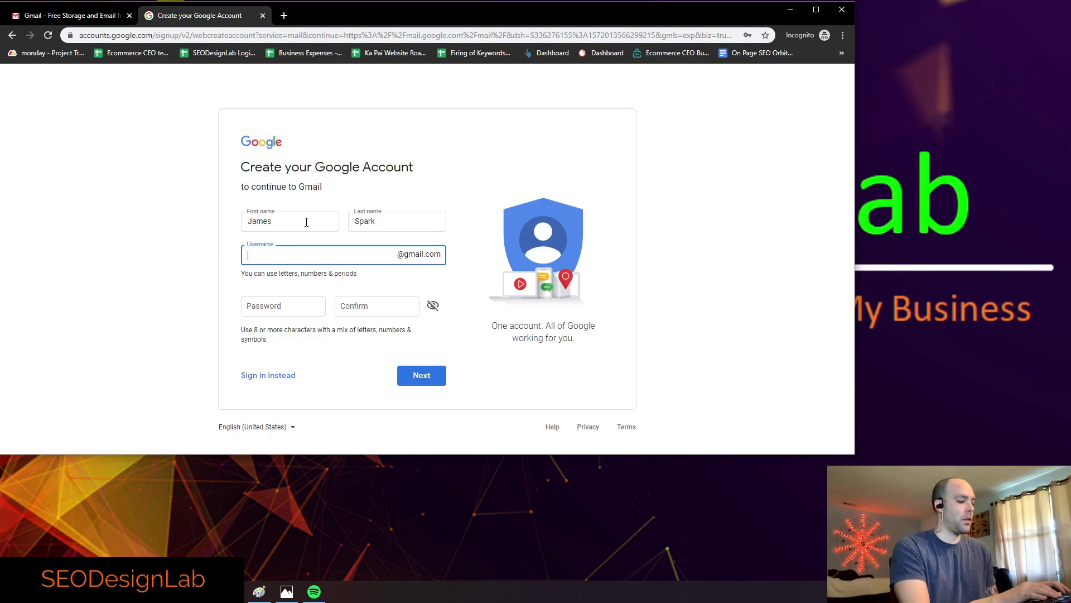
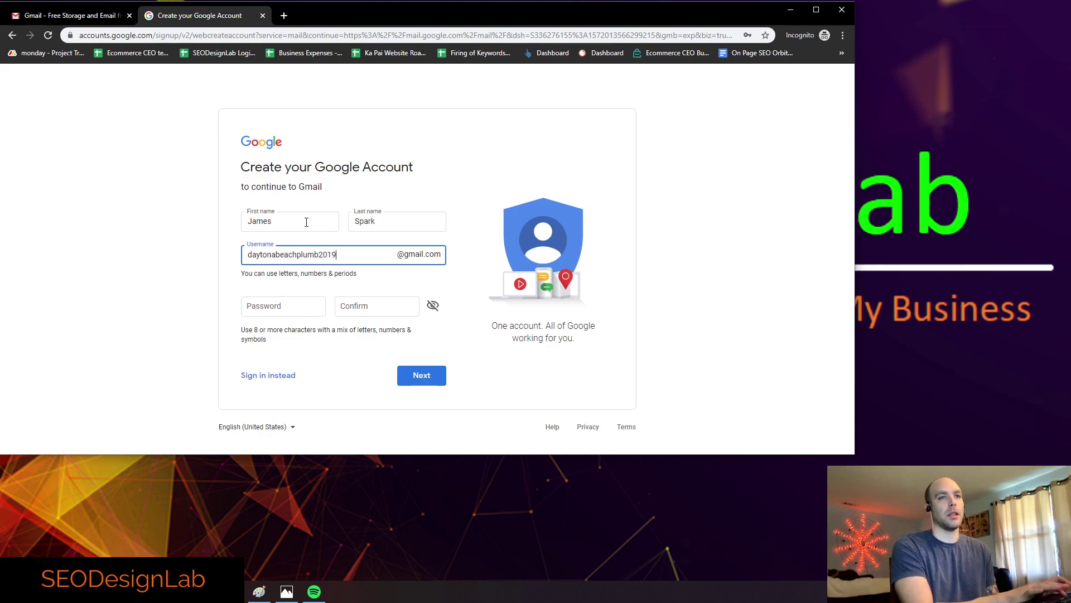
double_click(352, 247)
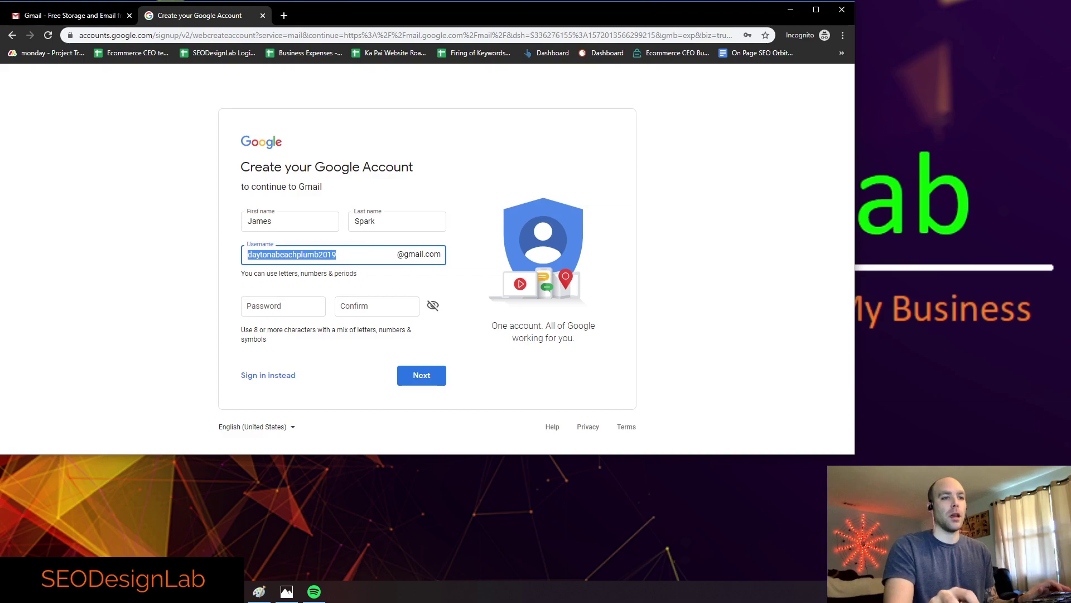
key(alt+Tab)
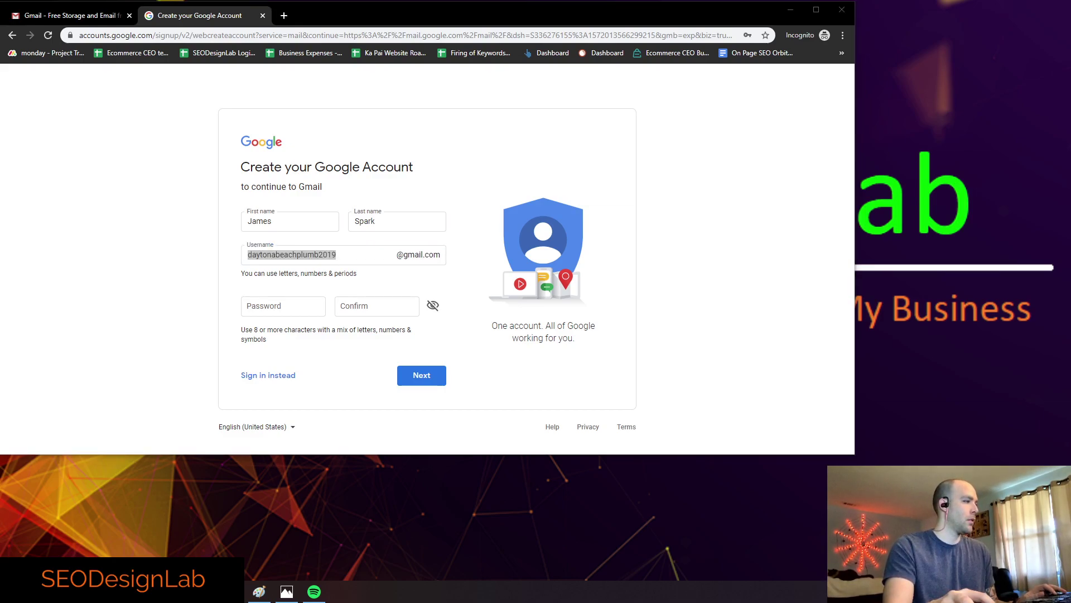
Enter and confirm the password, then submit the details.
click(282, 311)
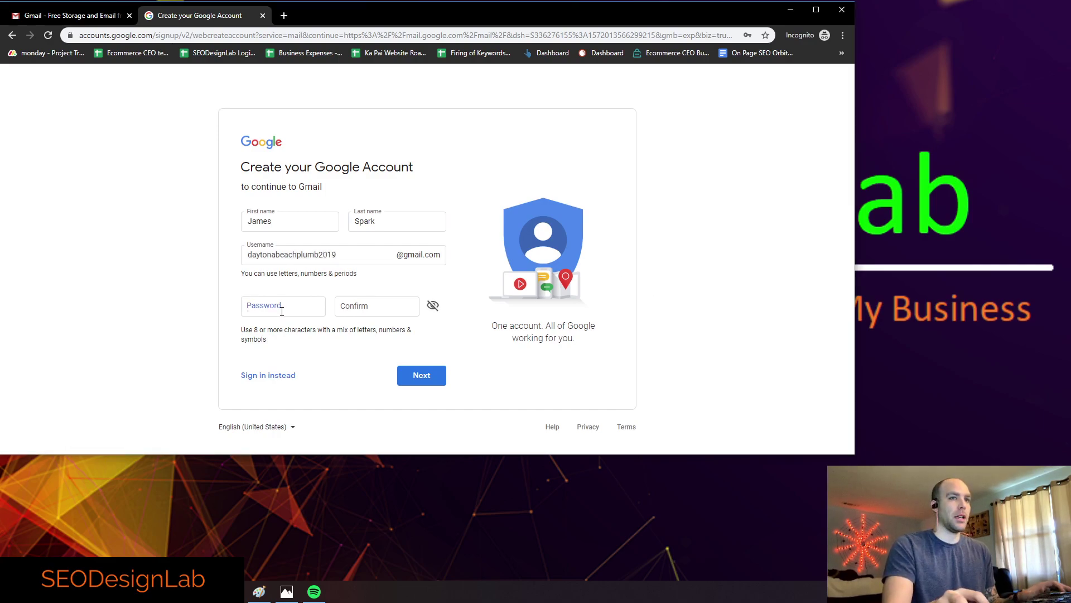
text(•••)
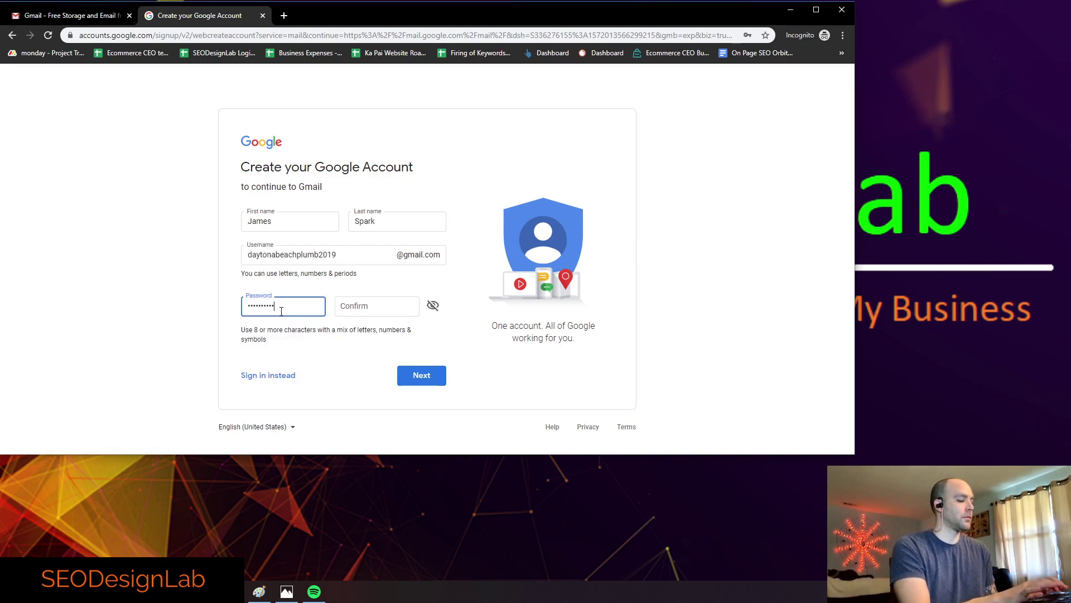
key(Tab)
text(•••••)
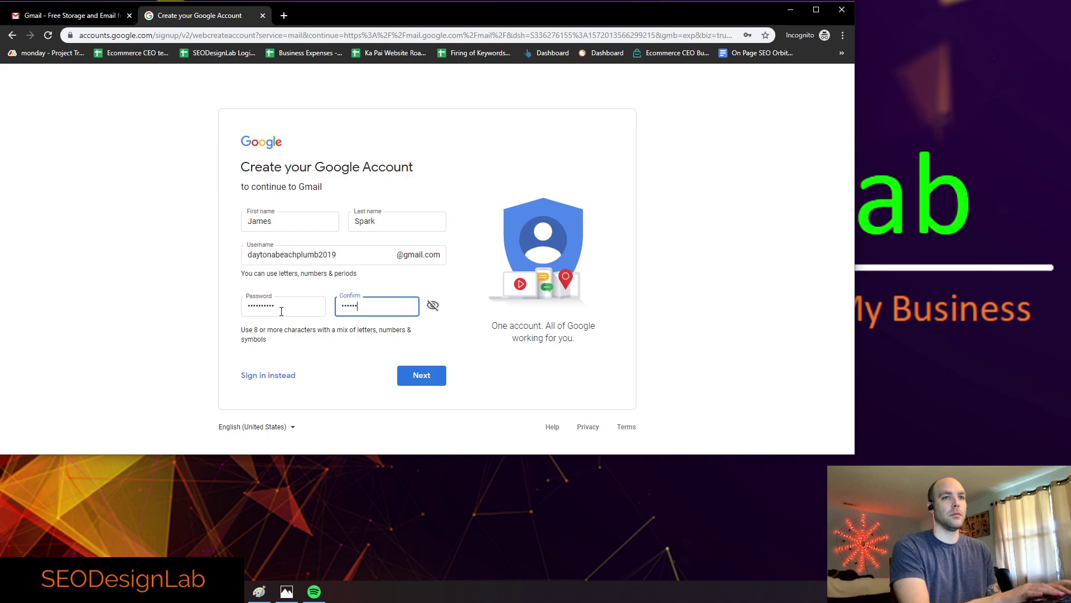
key(Return)
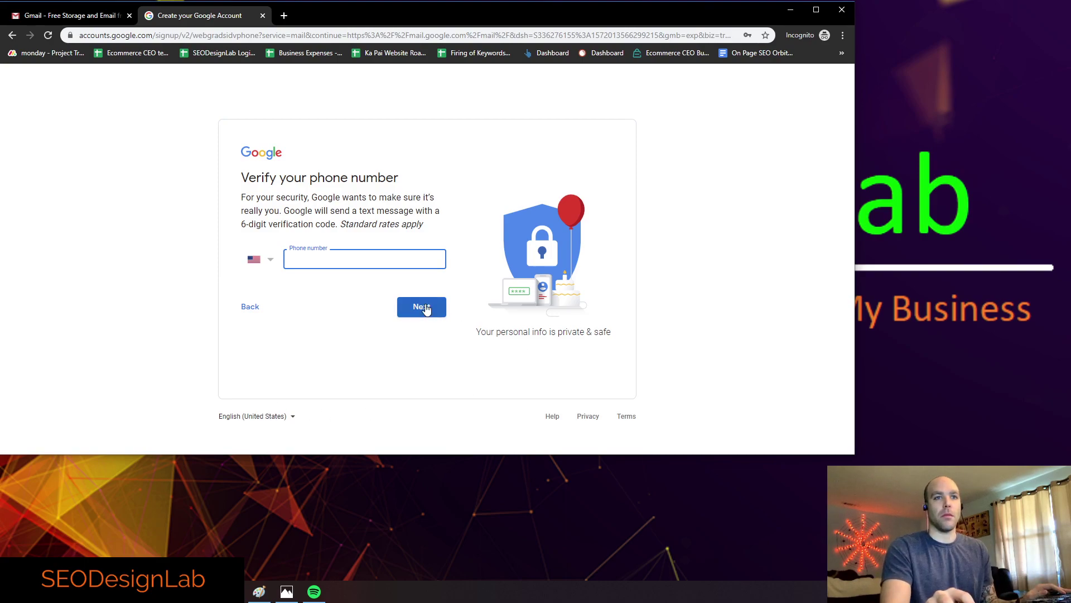
Leave phone verification and restart Create account, choosing For myself.
click(425, 308)
click(367, 258)
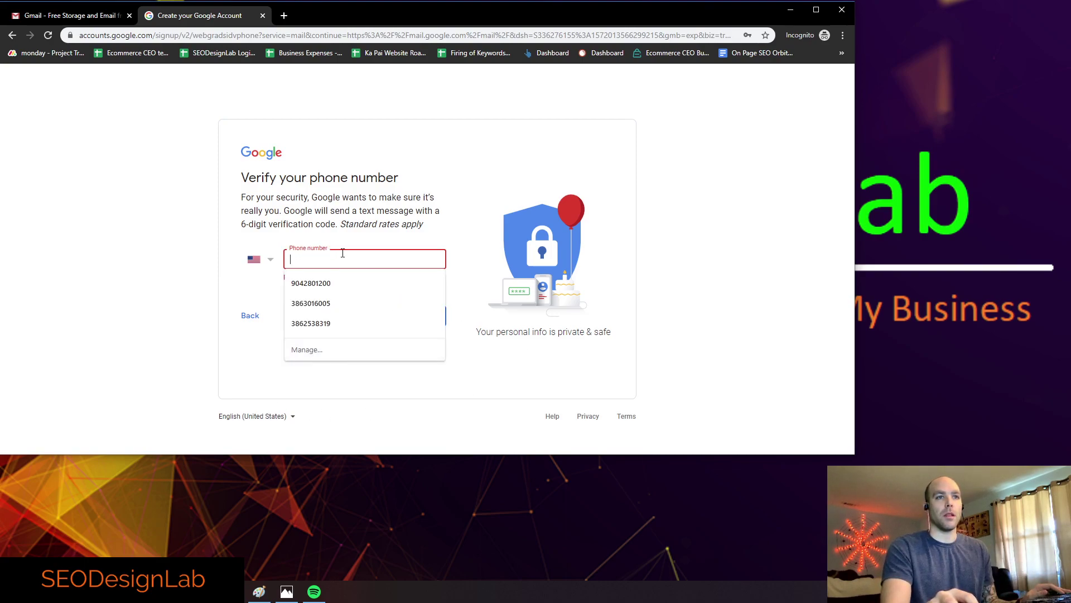
click(250, 316)
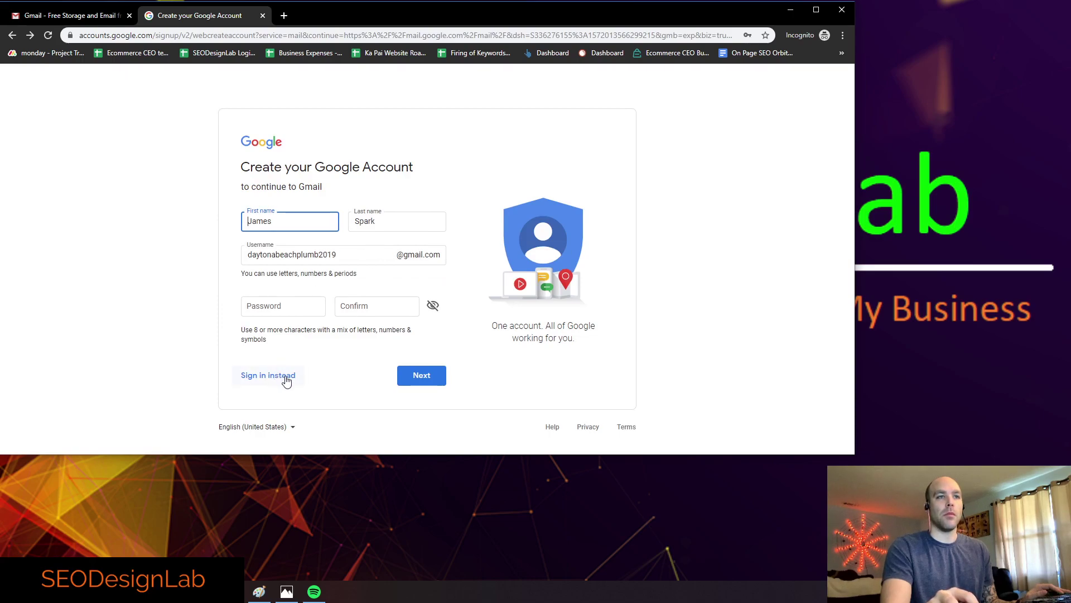
click(12, 35)
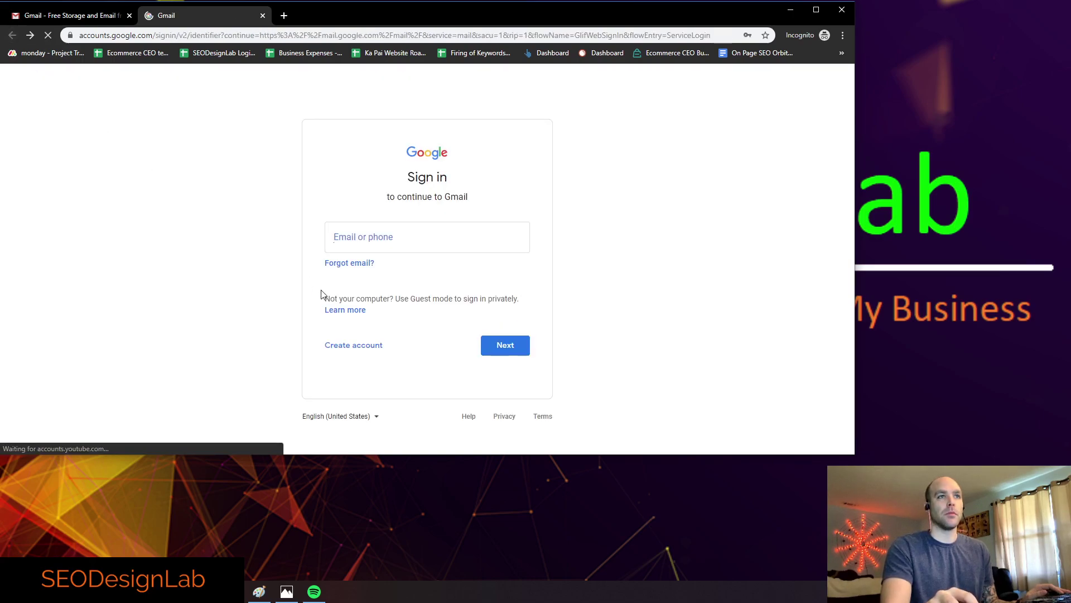
click(370, 346)
click(370, 372)
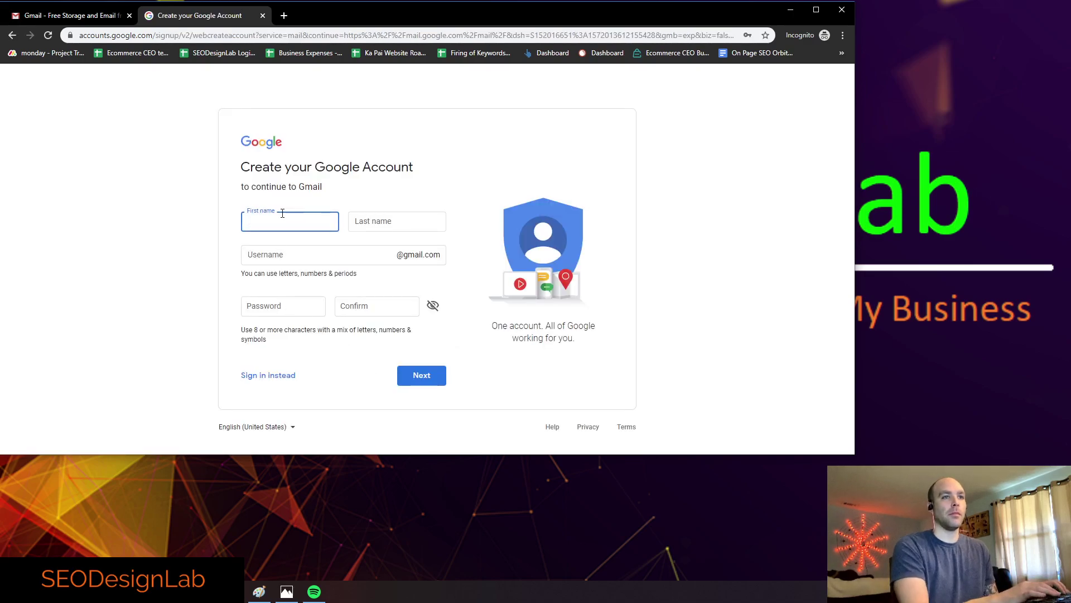
Enter the first and last name and a plumbing-themed username.
key(Tab)
key(Tab)
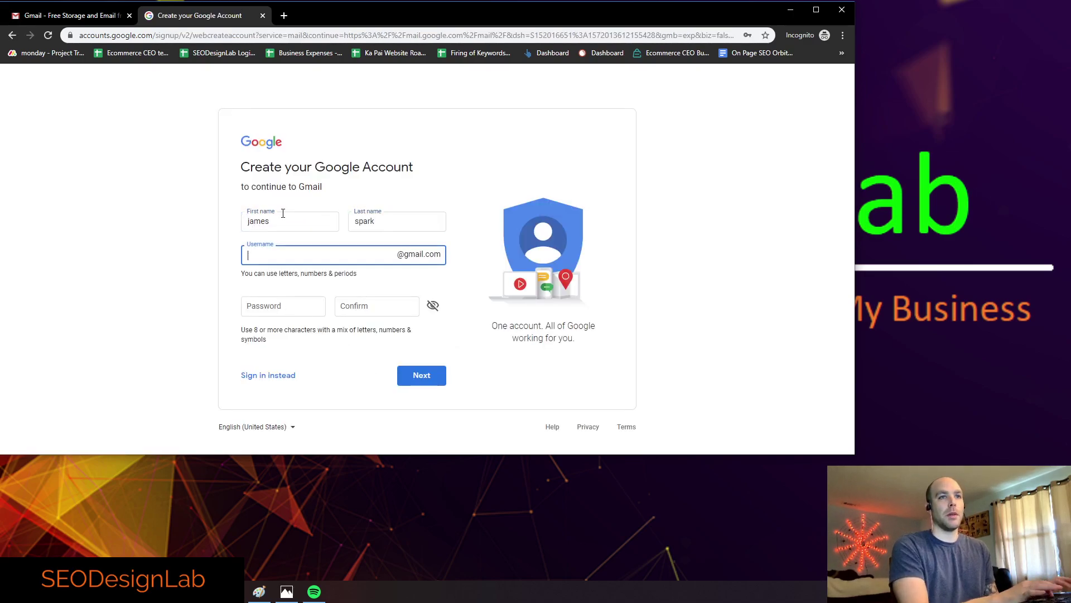
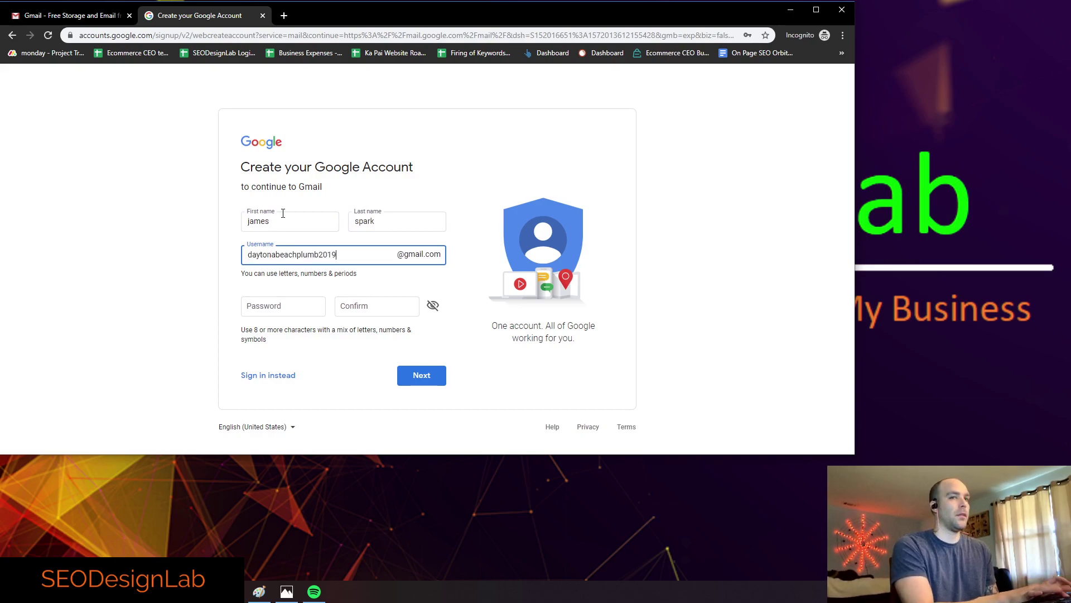
Set and confirm the account password, then submit the form.
key(Tab)
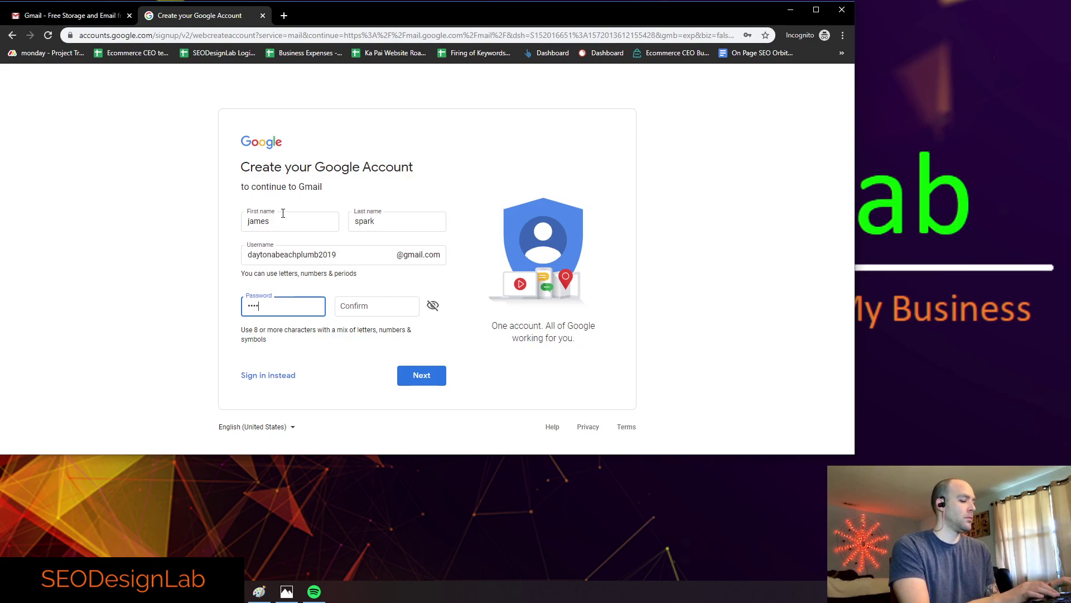
text(••)
key(Tab)
text(••)
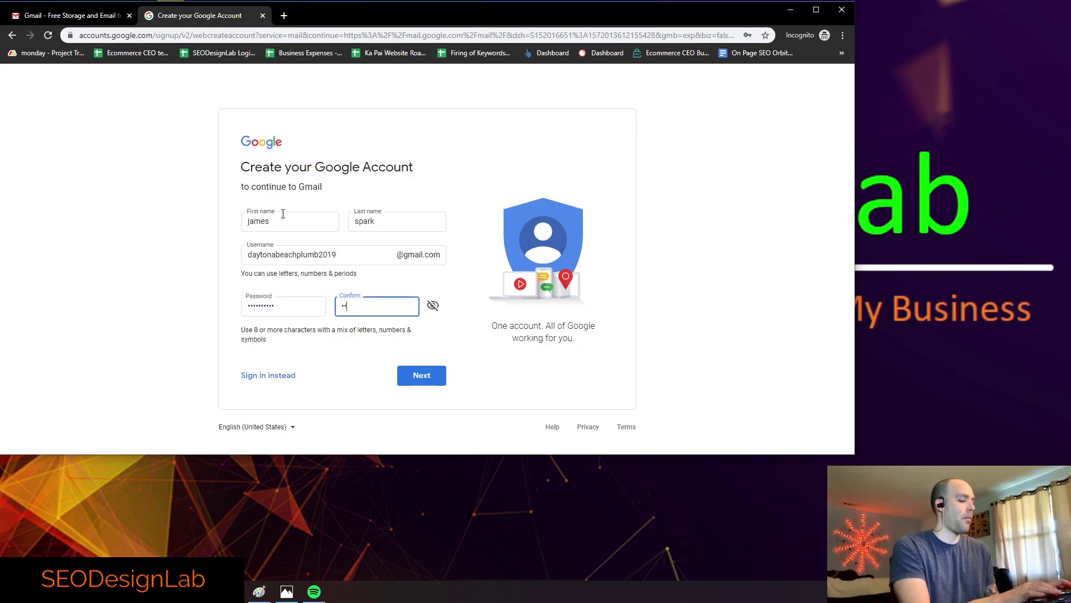
text(••••••••)
key(Return)
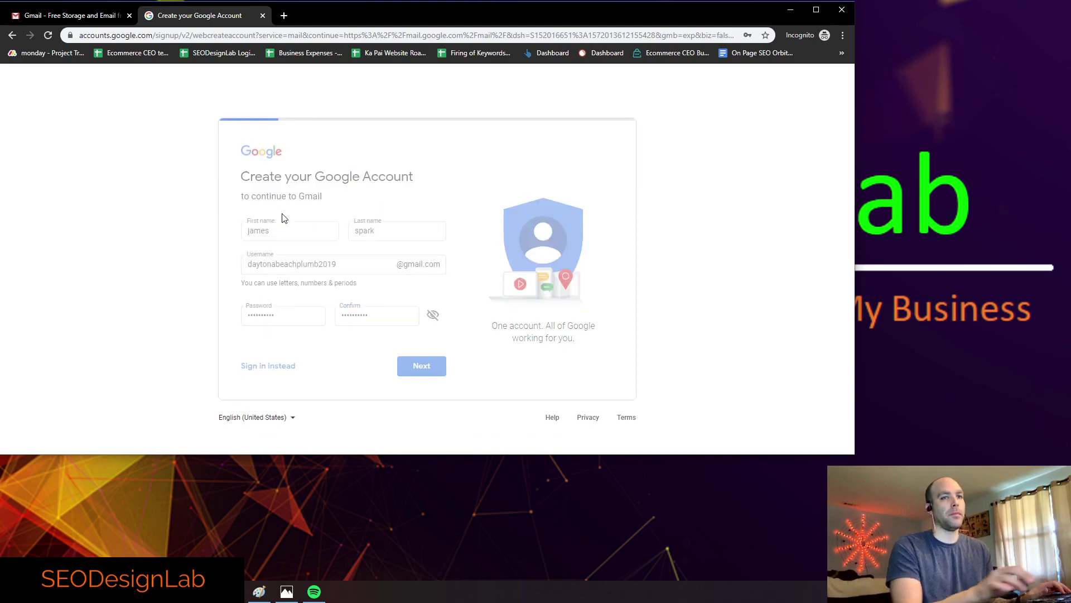
Enter the verification phone number, then submit the texted six-digit code.
click(337, 256)
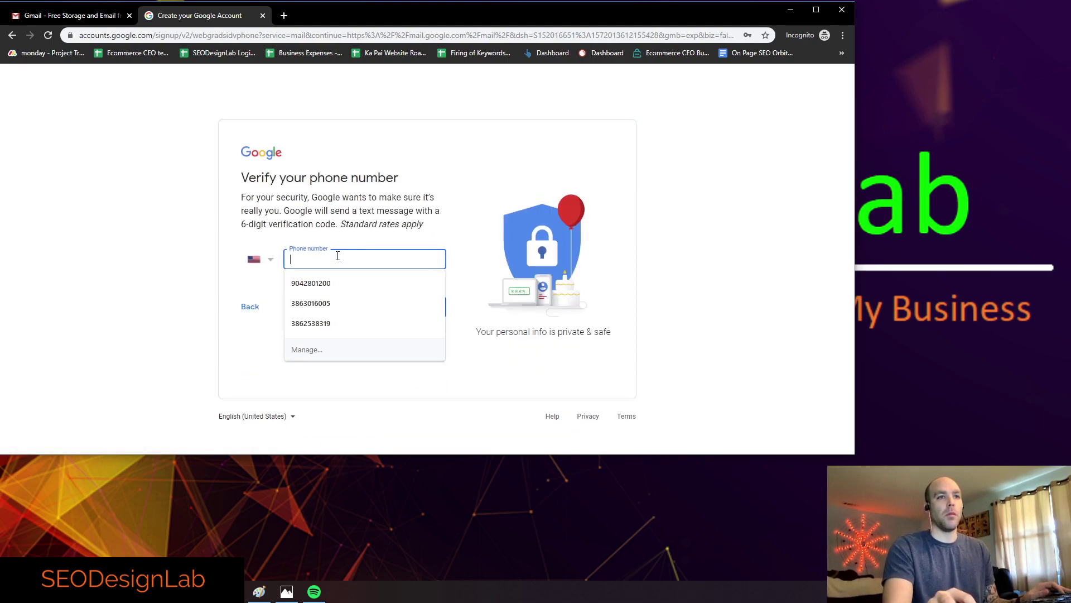
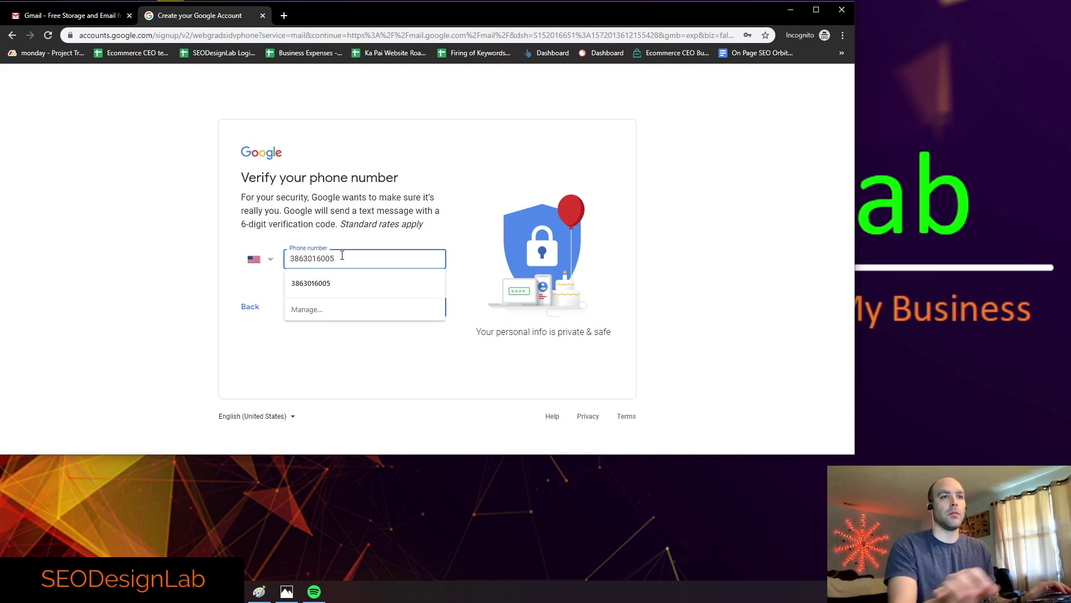
key(Return)
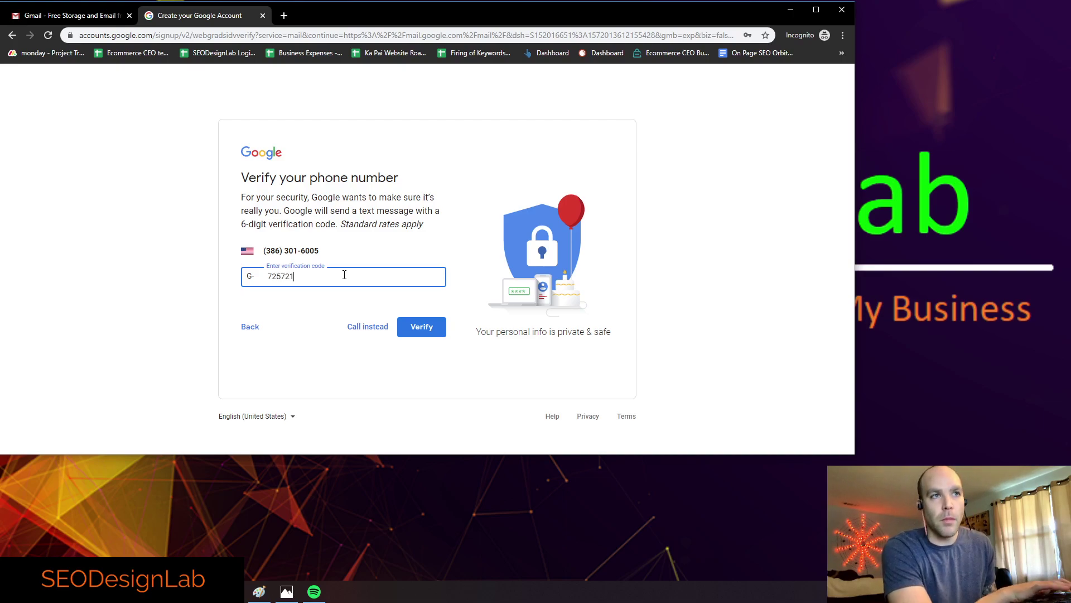
key(Return)
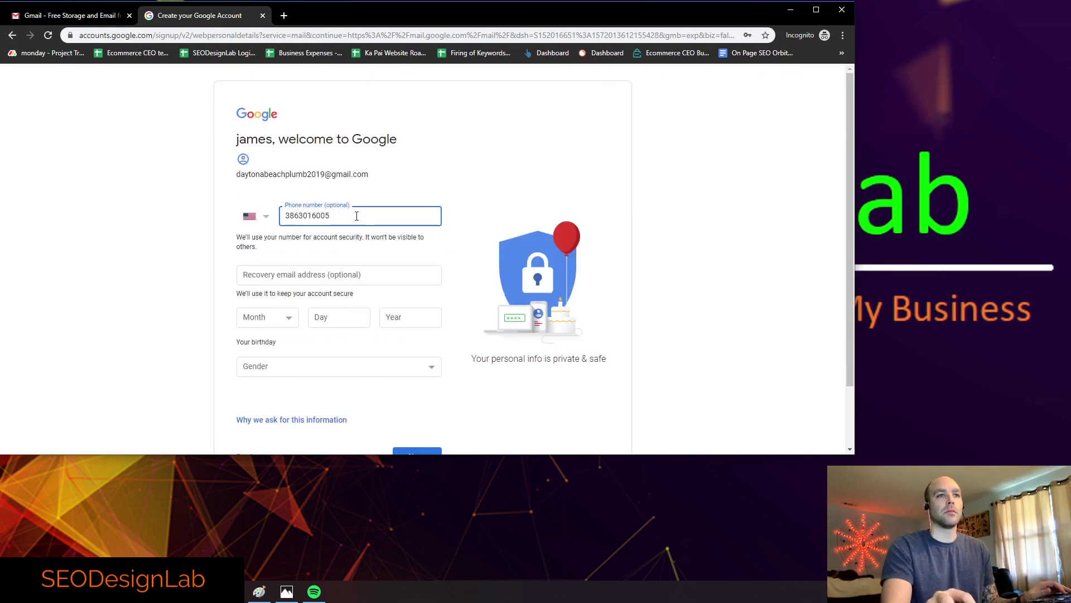
Clear the pre-filled optional phone number, leaving it empty.
drag(389, 142, 246, 143)
click(249, 144)
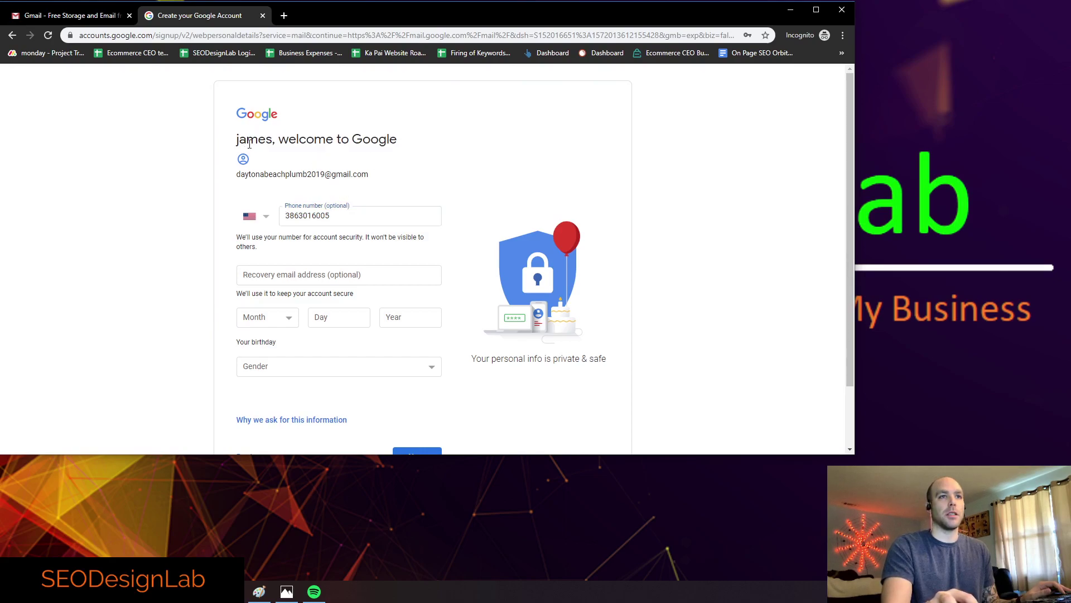
scroll(415, 203, down, 1)
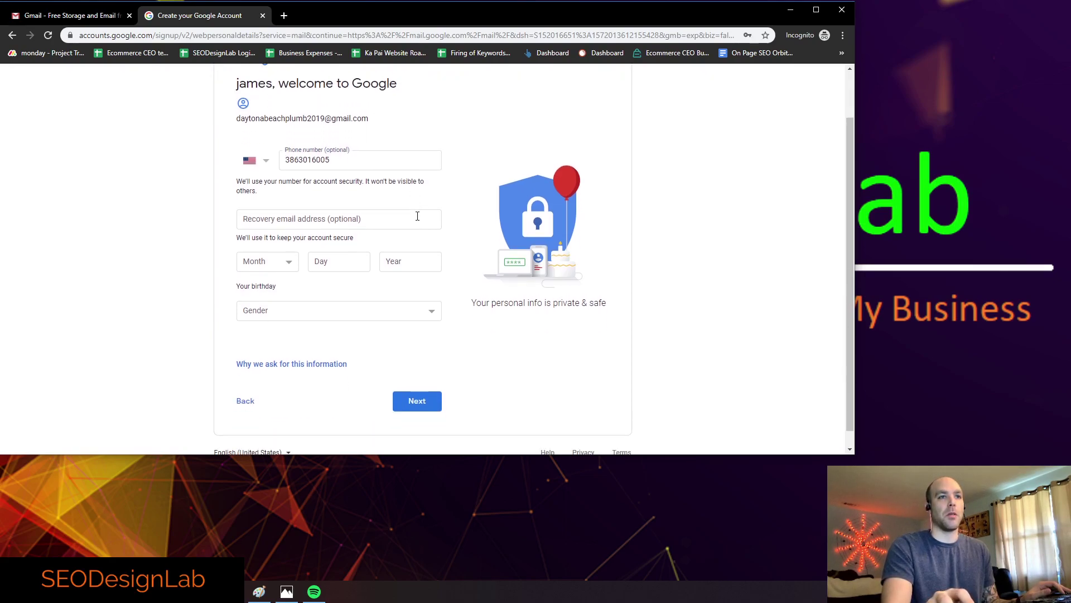
click(375, 160)
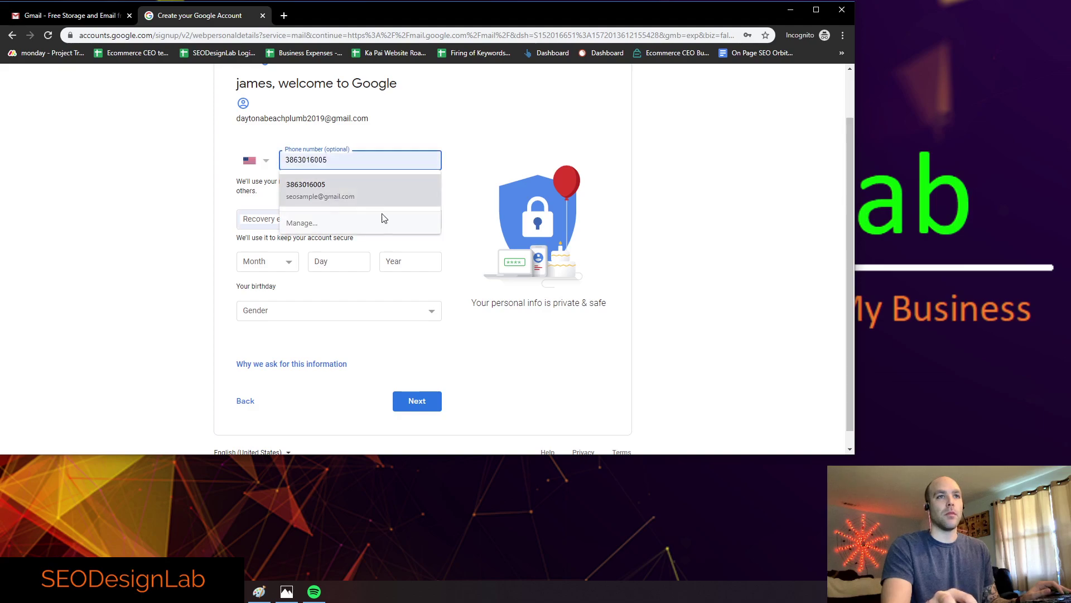
key(ctrl+a)
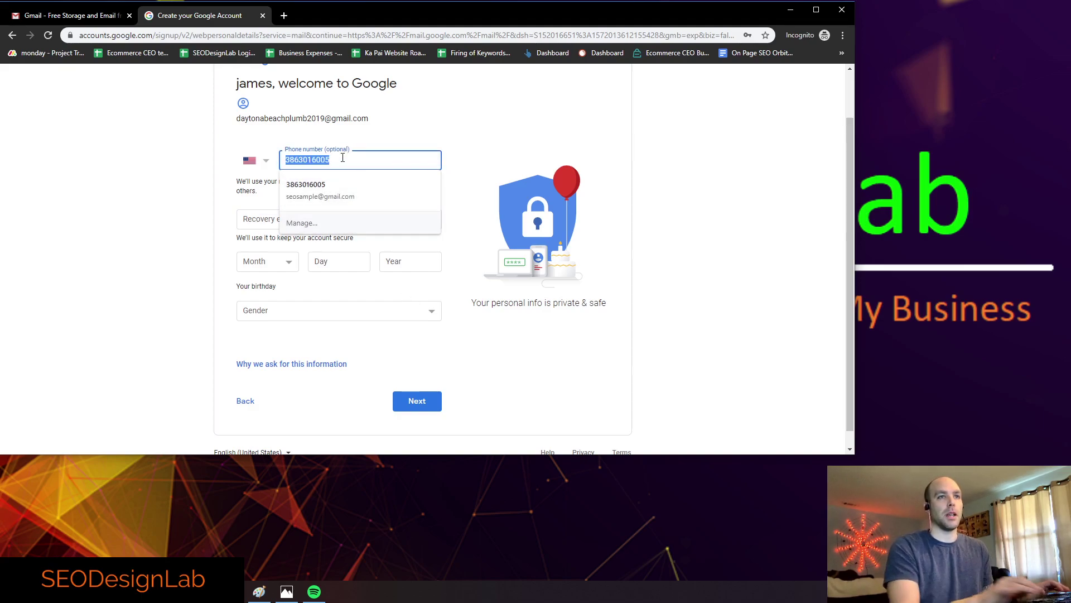
key(BackSpace)
click(133, 253)
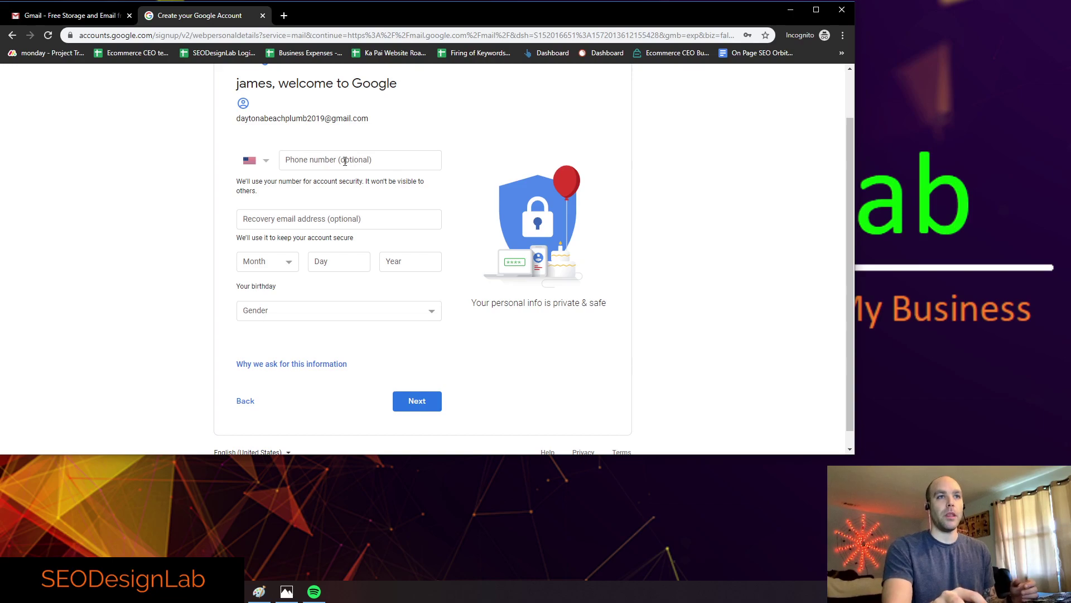
scroll(278, 111, up, 1)
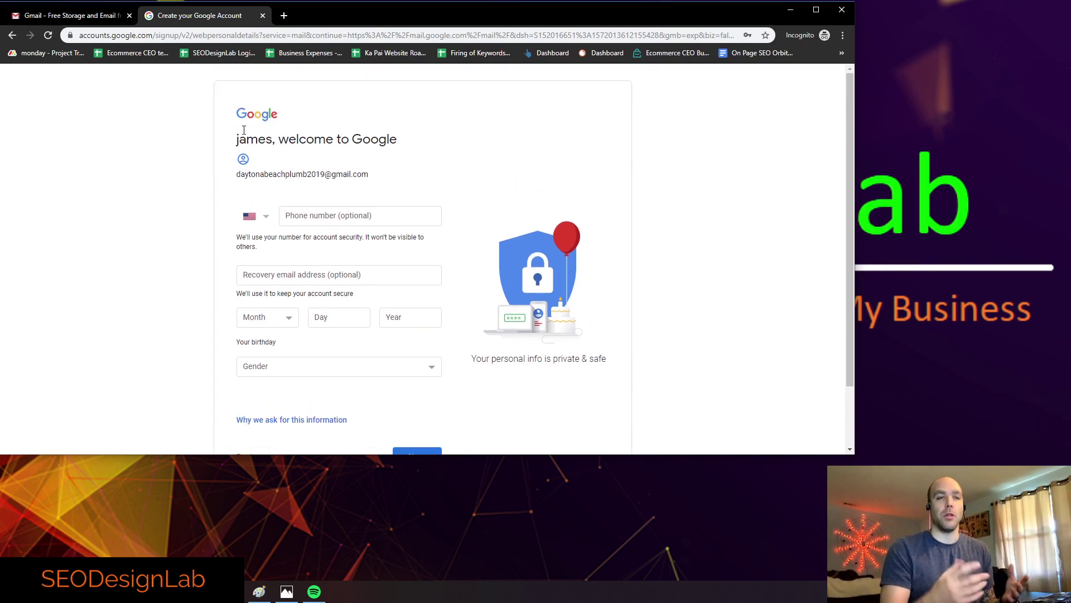
drag(387, 139, 240, 138)
click(258, 137)
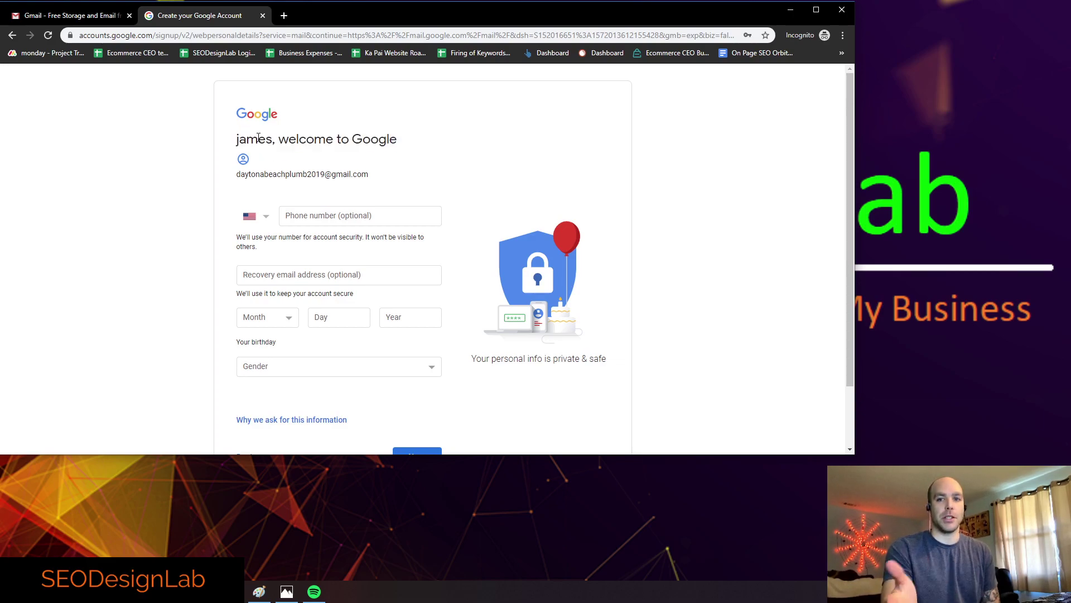
scroll(256, 311, down, 2)
click(258, 249)
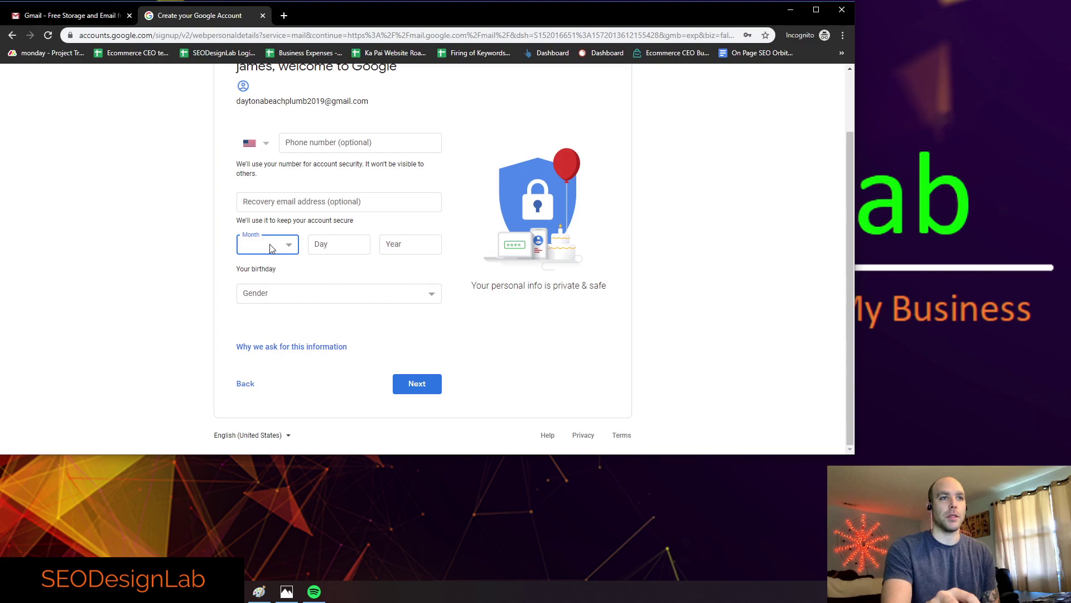
click(293, 249)
click(355, 208)
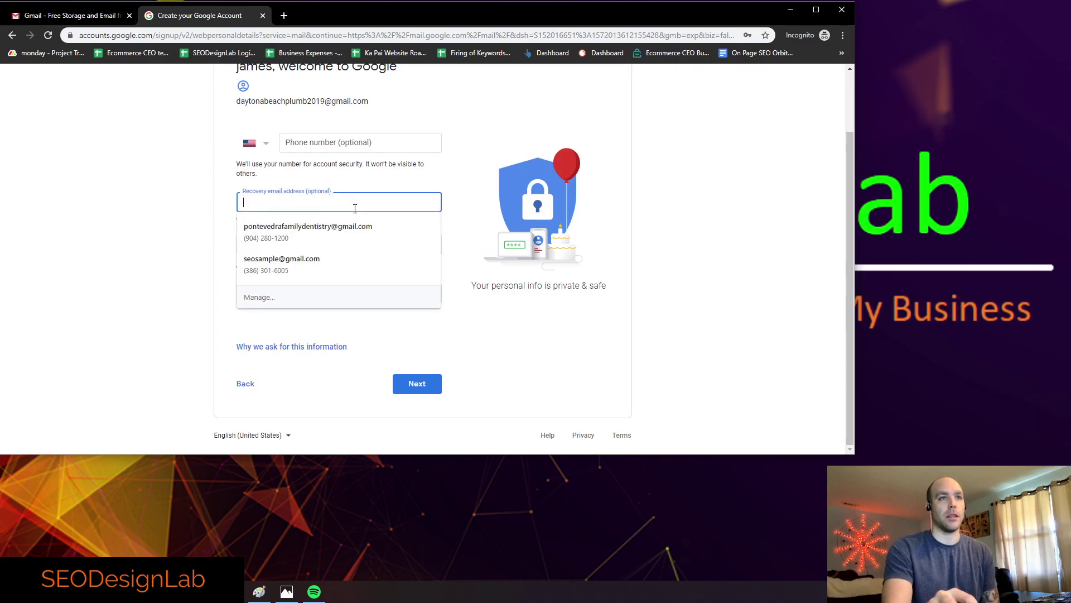
click(364, 142)
click(123, 212)
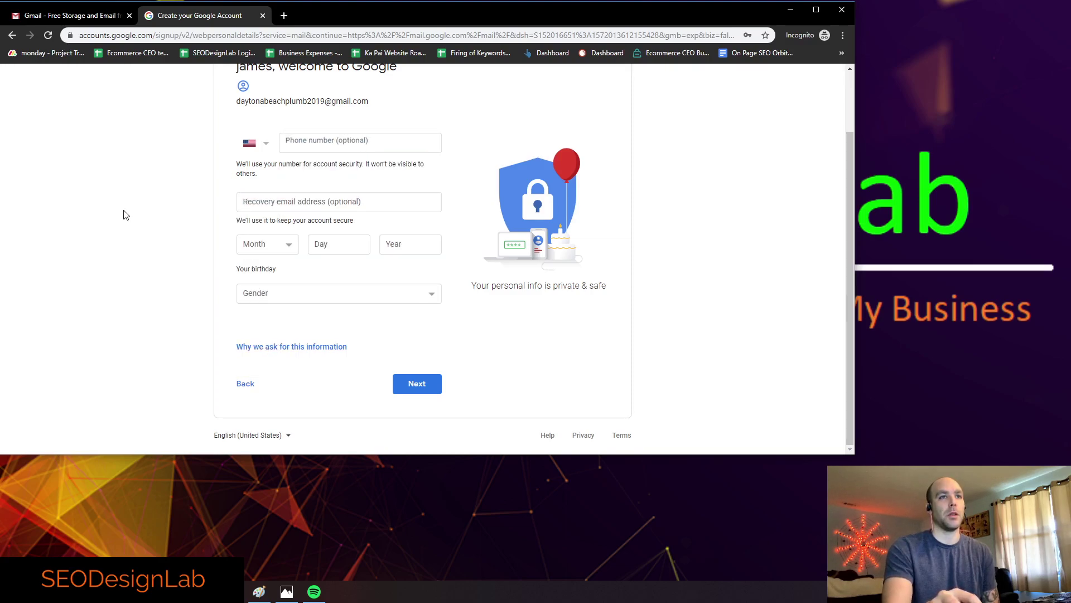
click(286, 245)
click(258, 260)
click(336, 252)
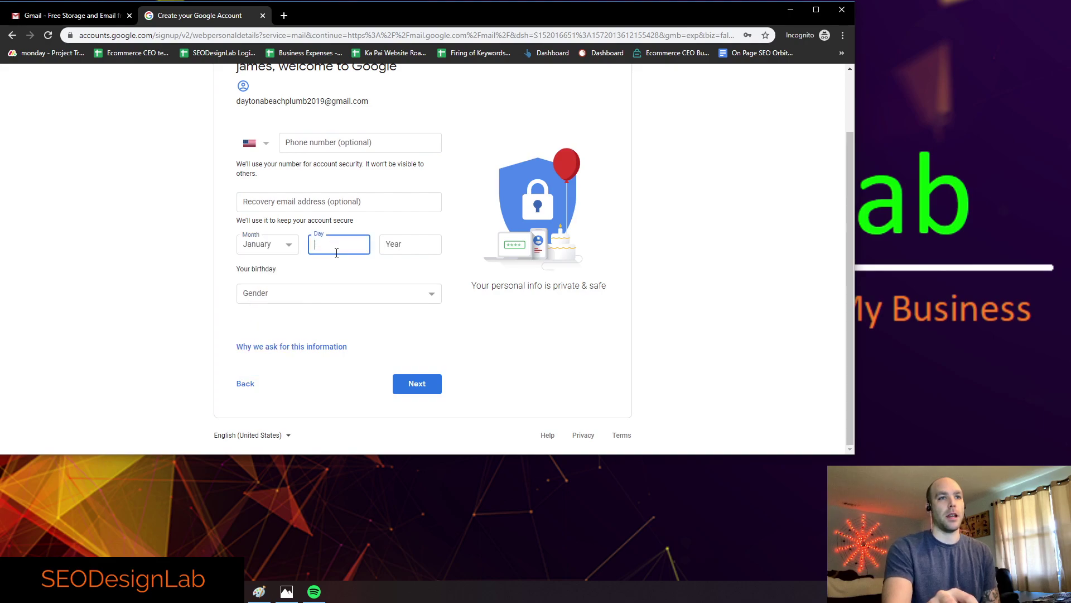
text(20)
key(Tab)
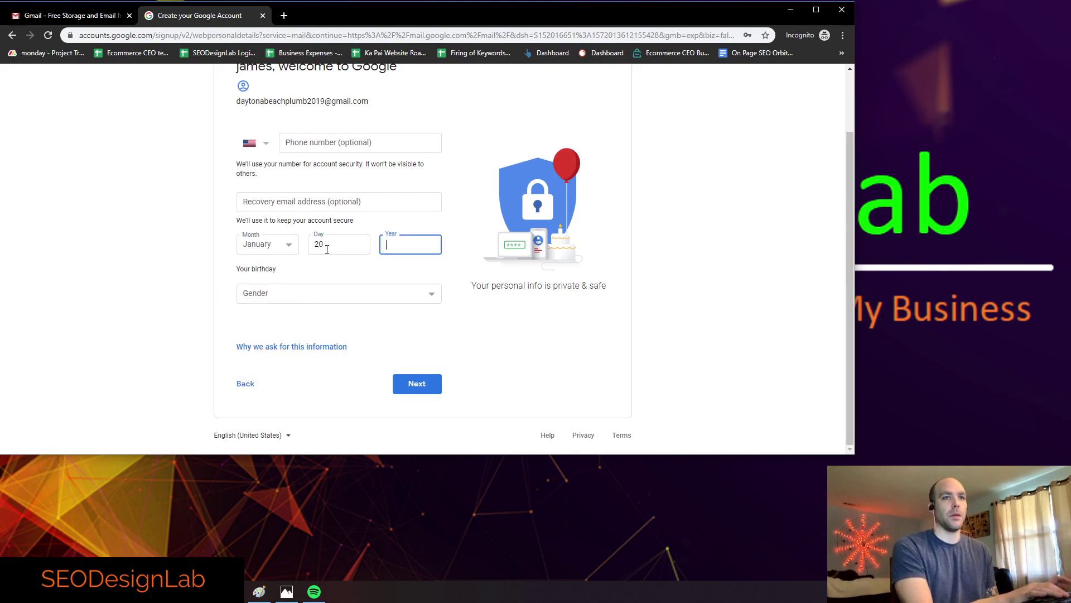
text(19)
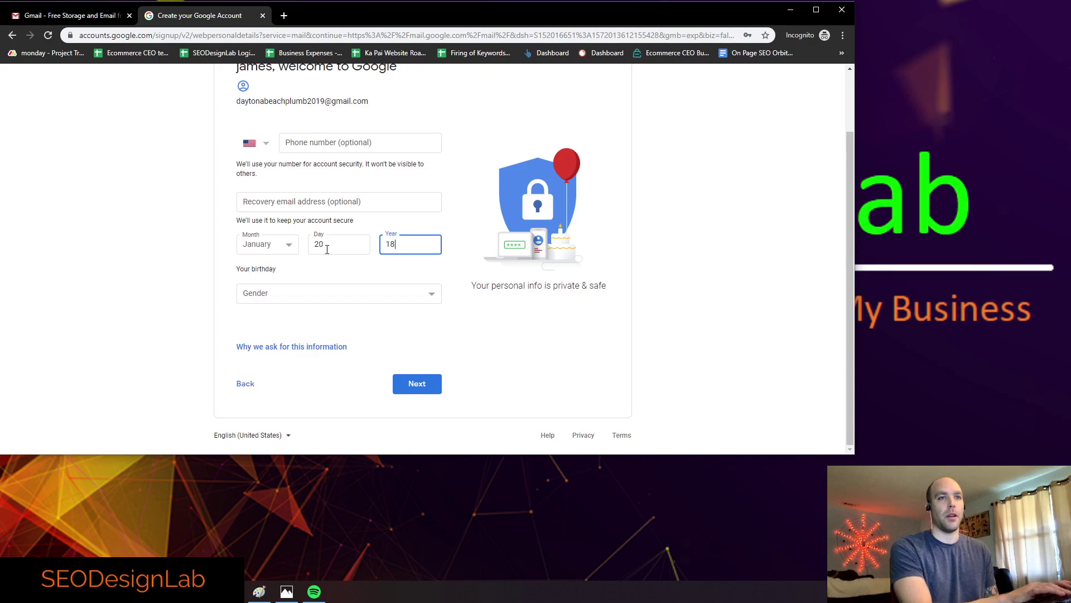
text(85)
key(Tab)
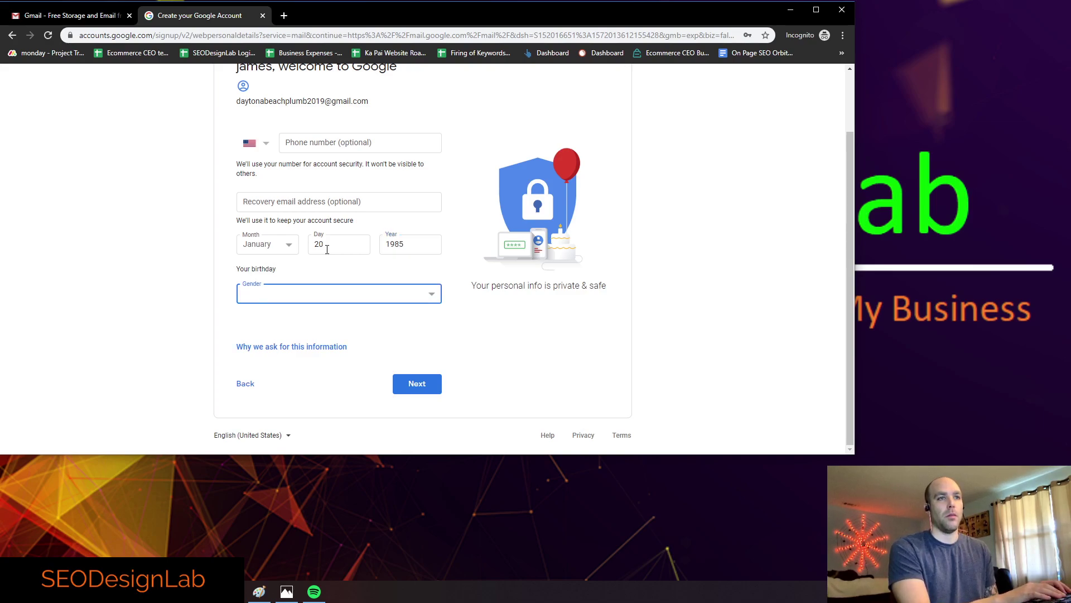
key(m)
click(414, 384)
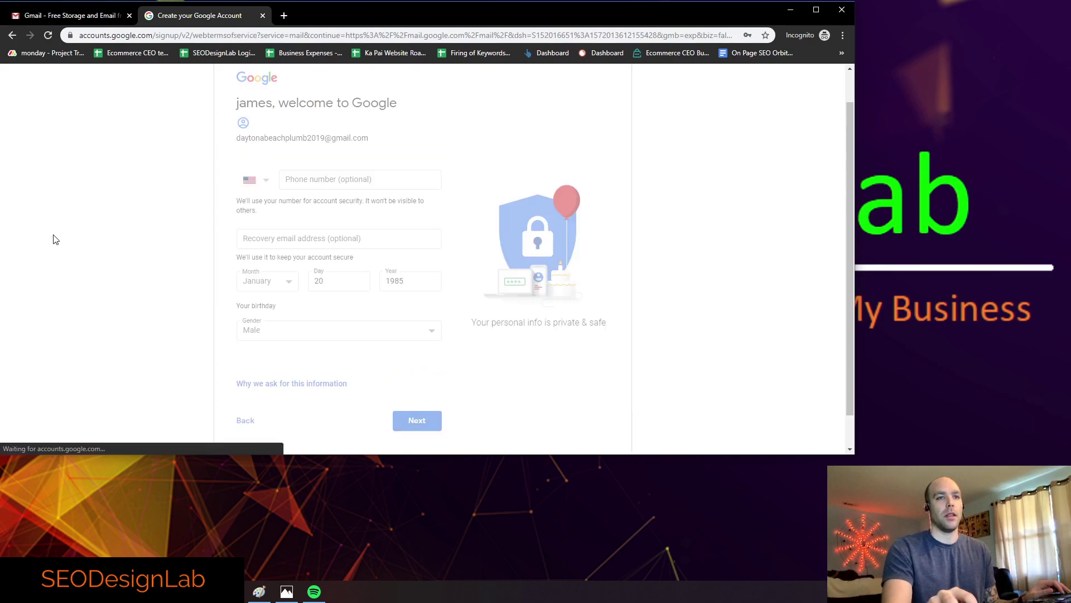
Accept Google's Privacy and Terms to create the account, and close the old Gmail tab.
scroll(349, 335, down, 10)
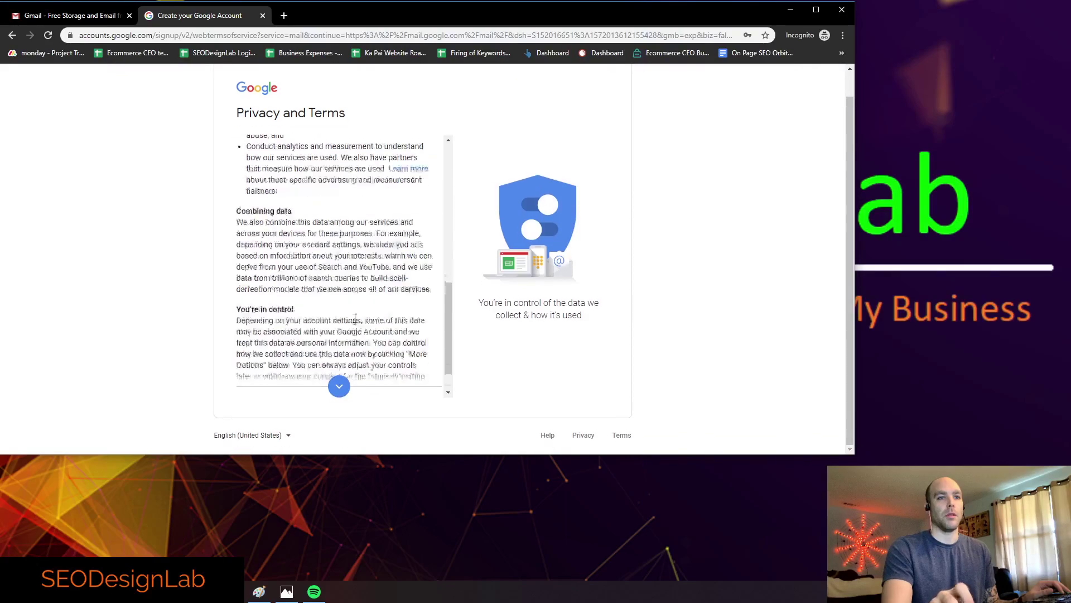
click(415, 386)
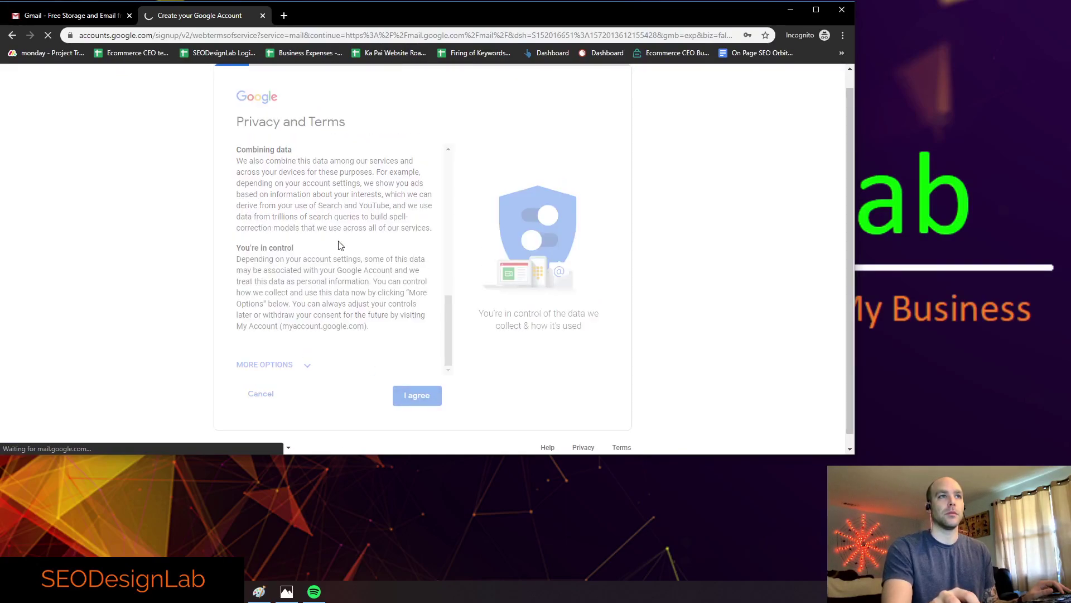
click(130, 15)
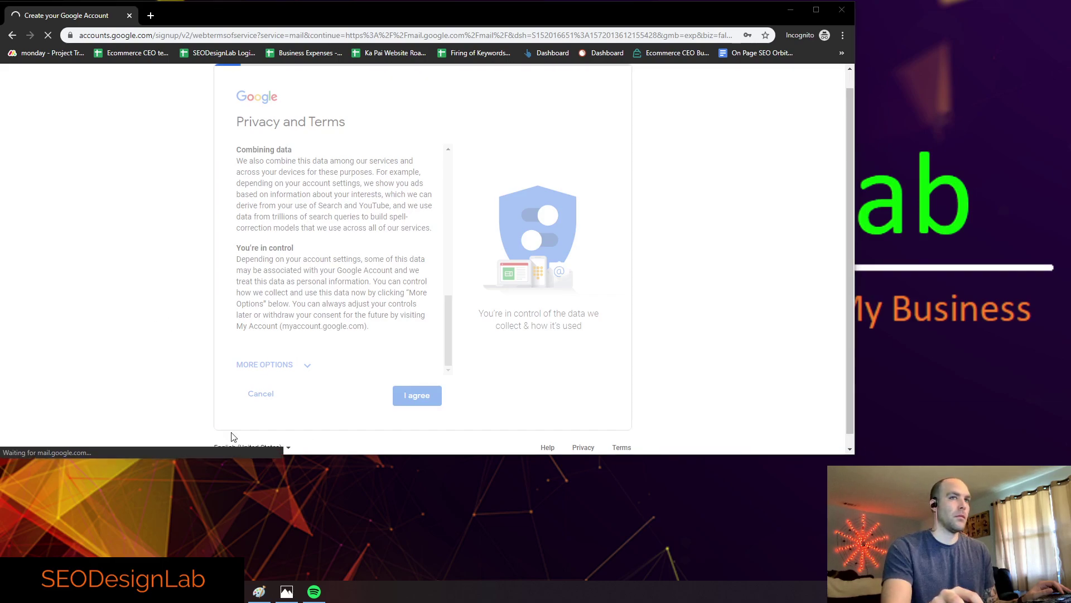
scroll(341, 357, down, 1)
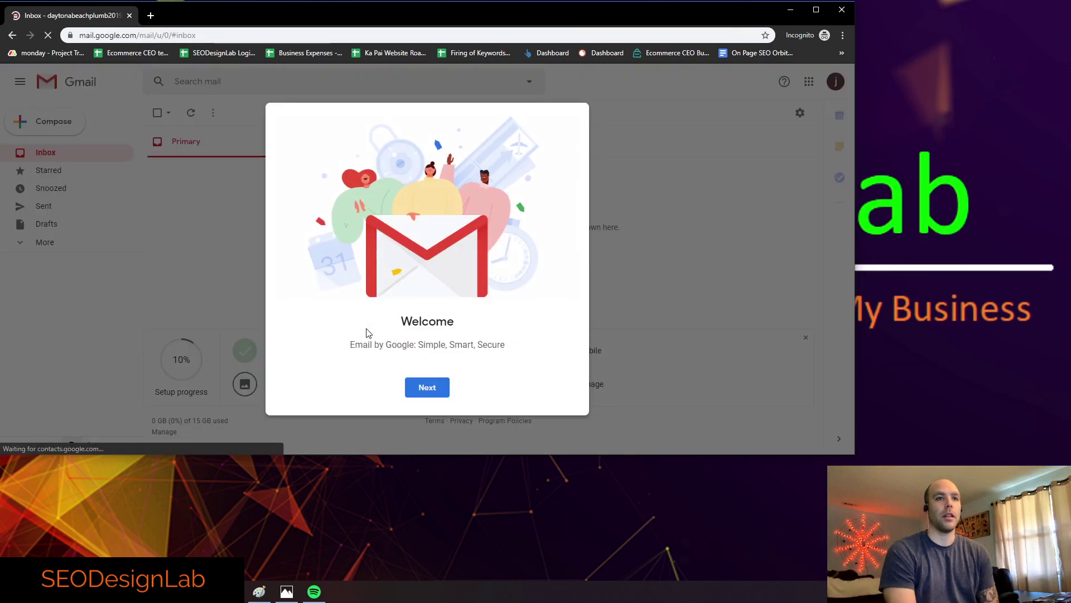
Dismiss Gmail's welcome screen and inbox layout prompt, keeping the Default view.
click(427, 394)
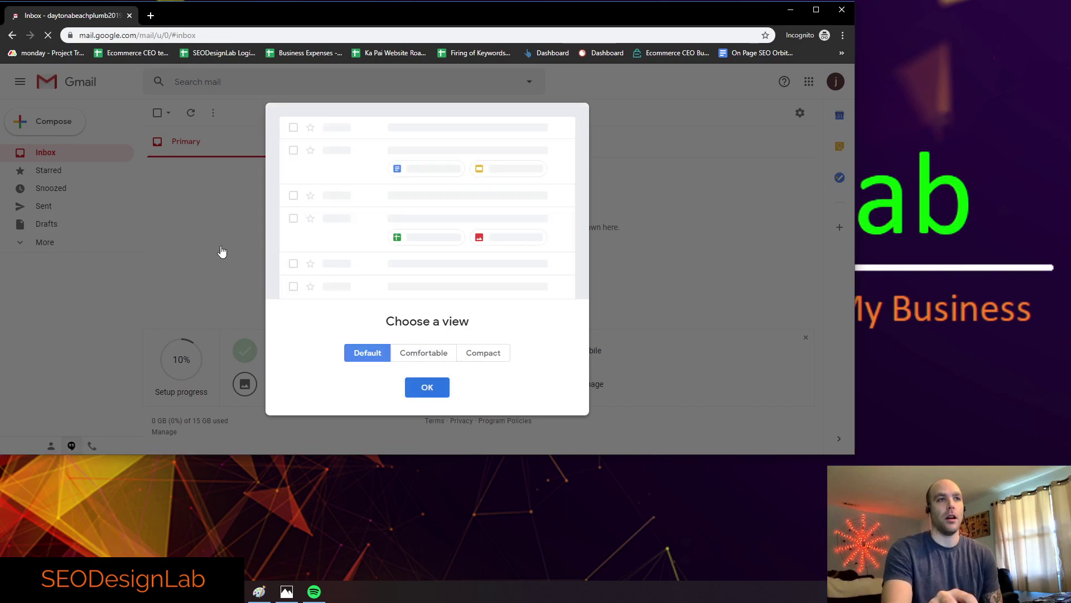
click(443, 389)
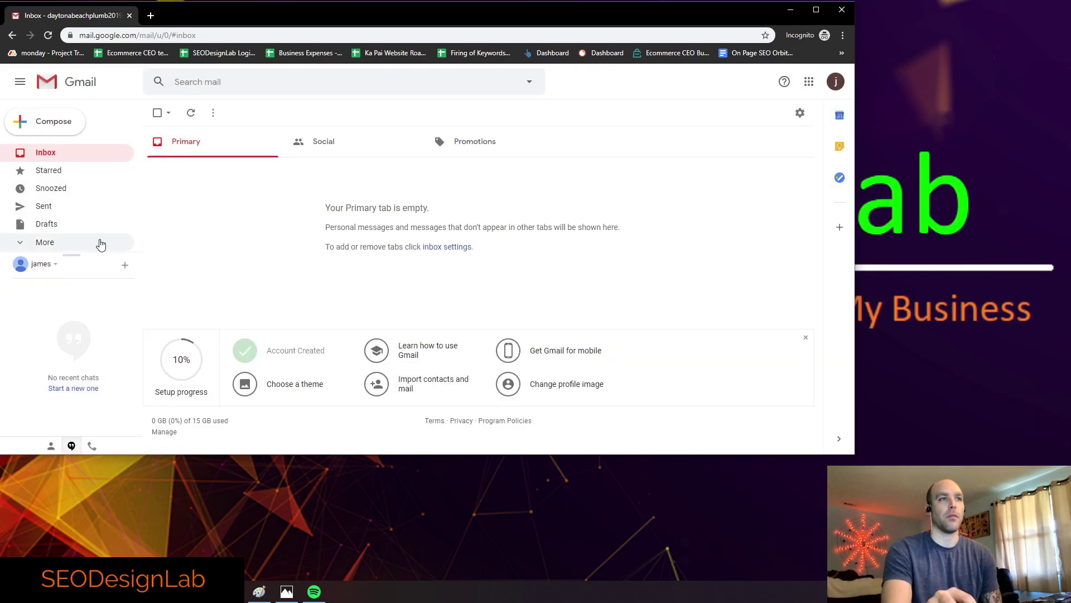
click(55, 264)
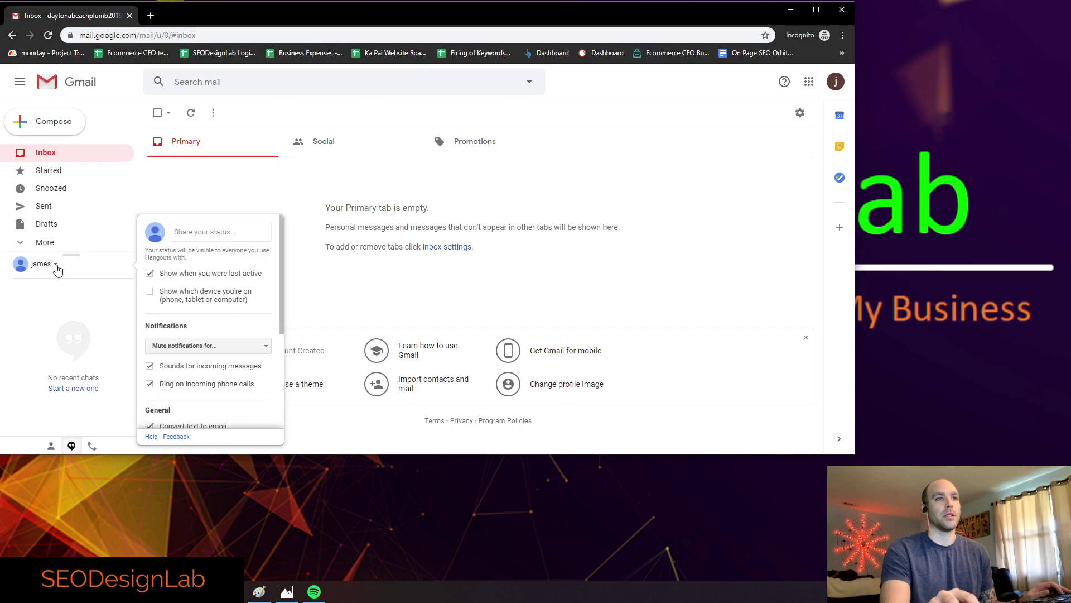
Copy the new account's email address from the profile avatar's account details.
click(835, 82)
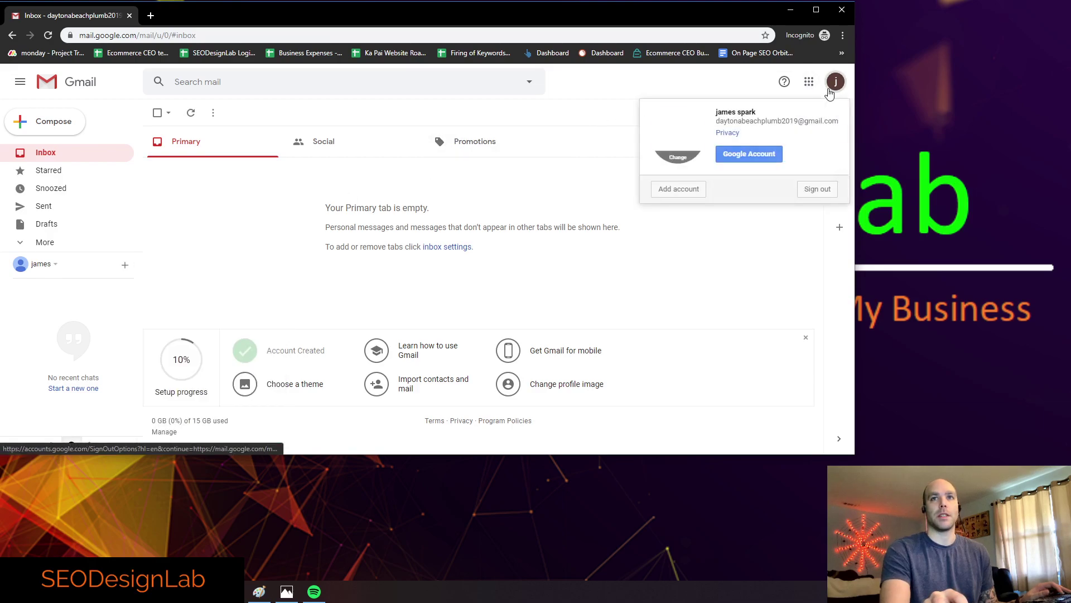
triple_click(815, 123)
key(ctrl+c)
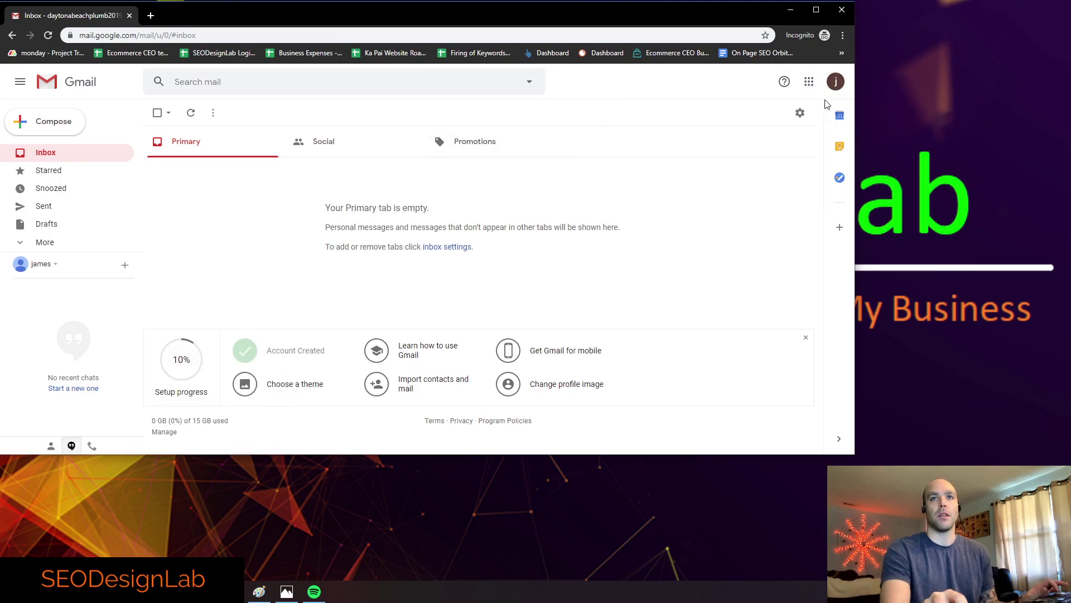
click(835, 91)
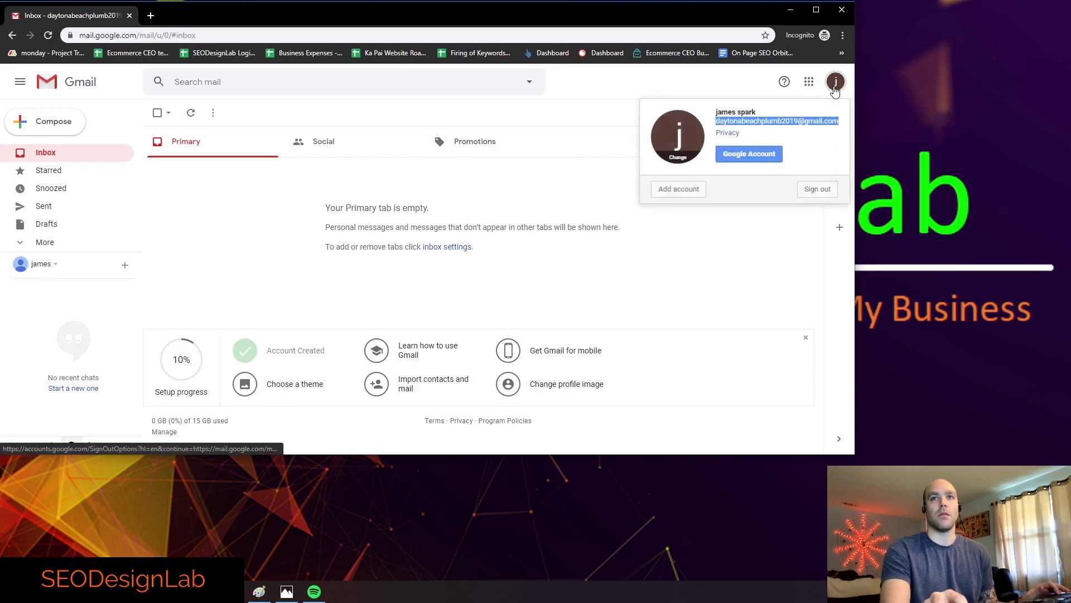
right_click(822, 121)
click(840, 129)
Load facebook.com and enter the first and last name, the pasted Gmail address twice, and a password.
click(151, 15)
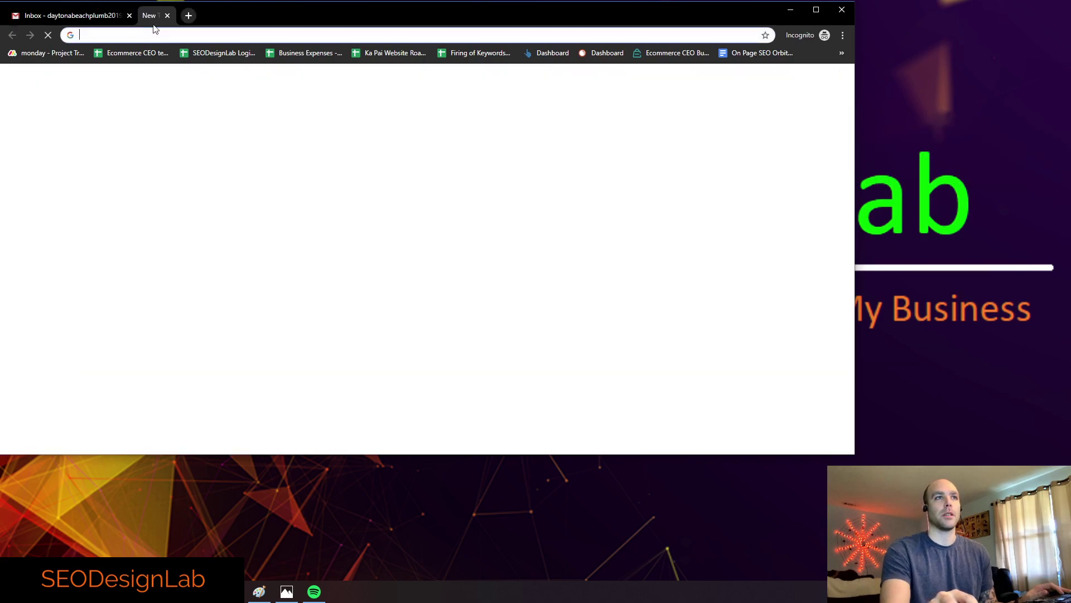
text(fac)
key(Return)
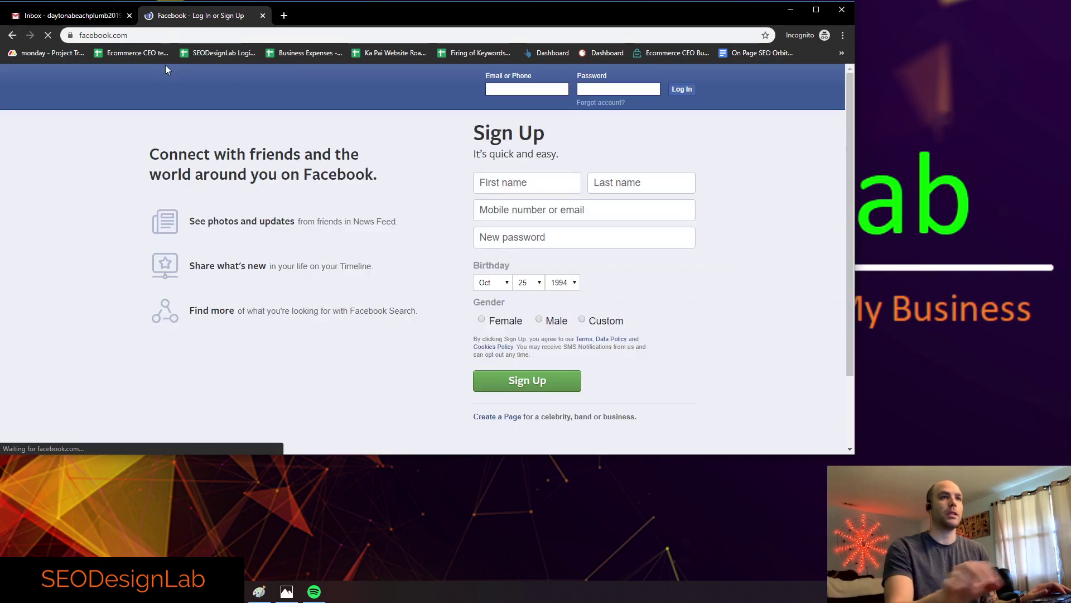
click(514, 183)
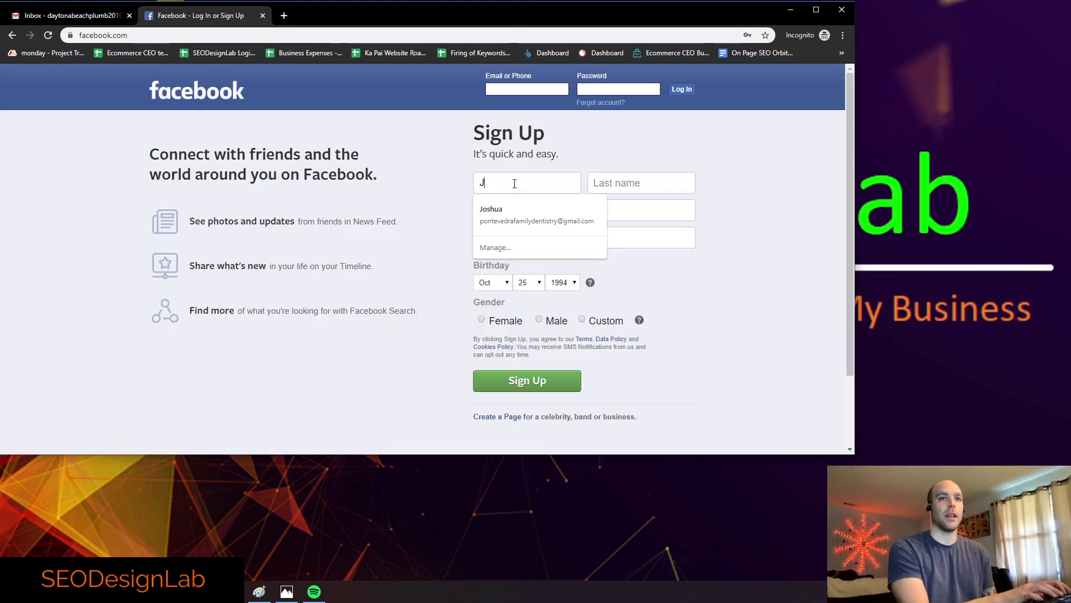
key(Tab)
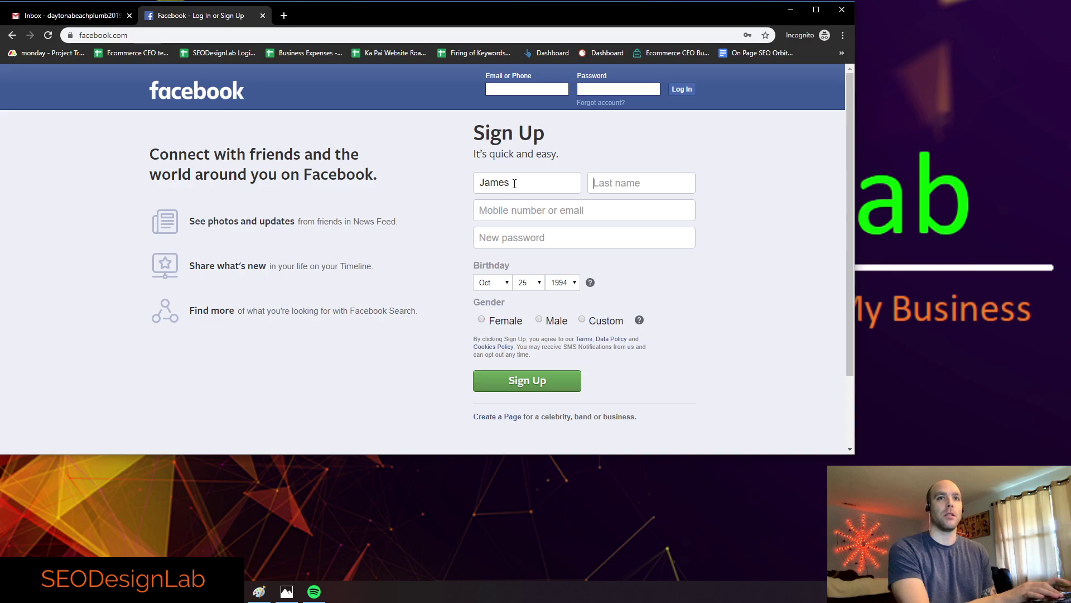
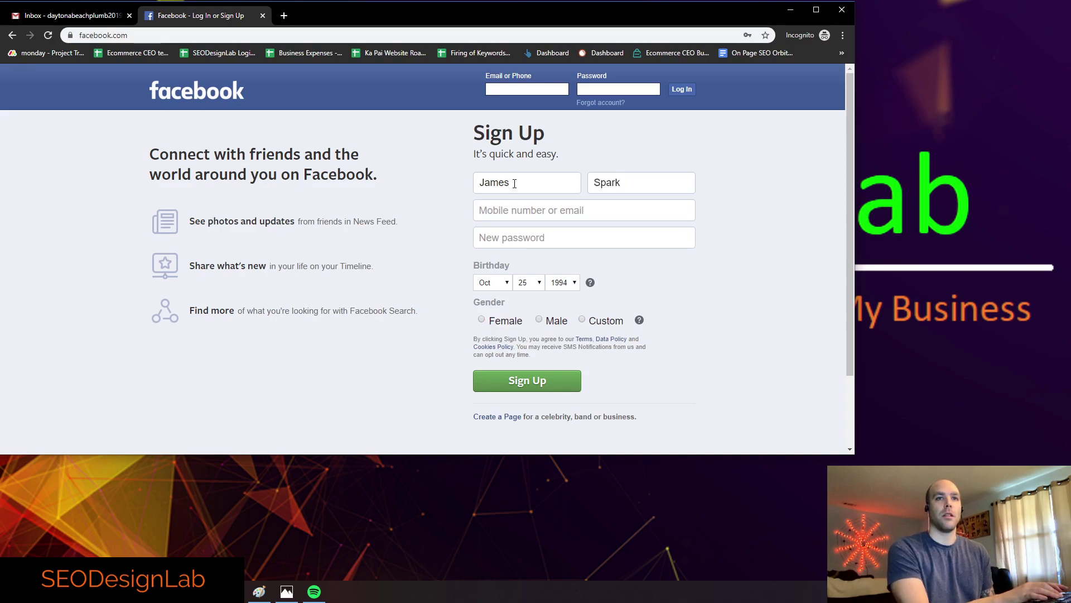
key(ctrl+v)
key(Tab)
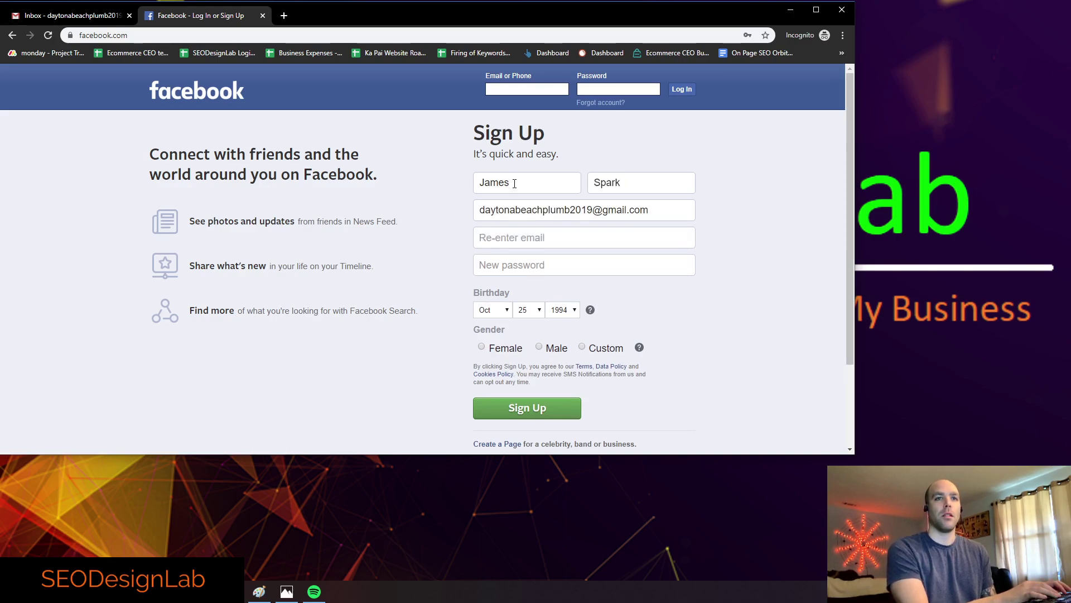
key(ctrl+v)
key(Tab)
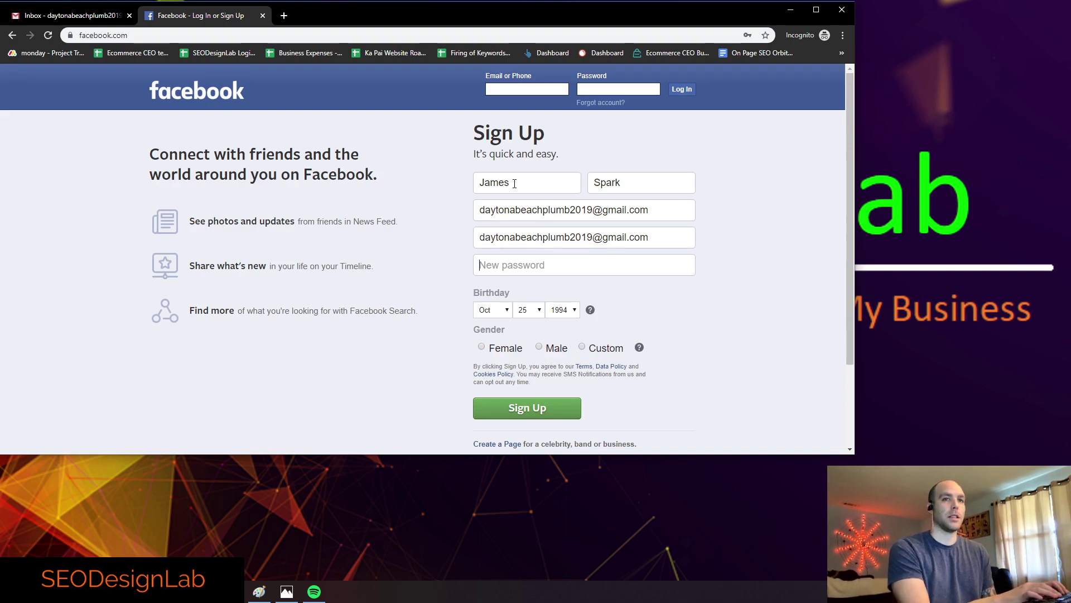
text(••)
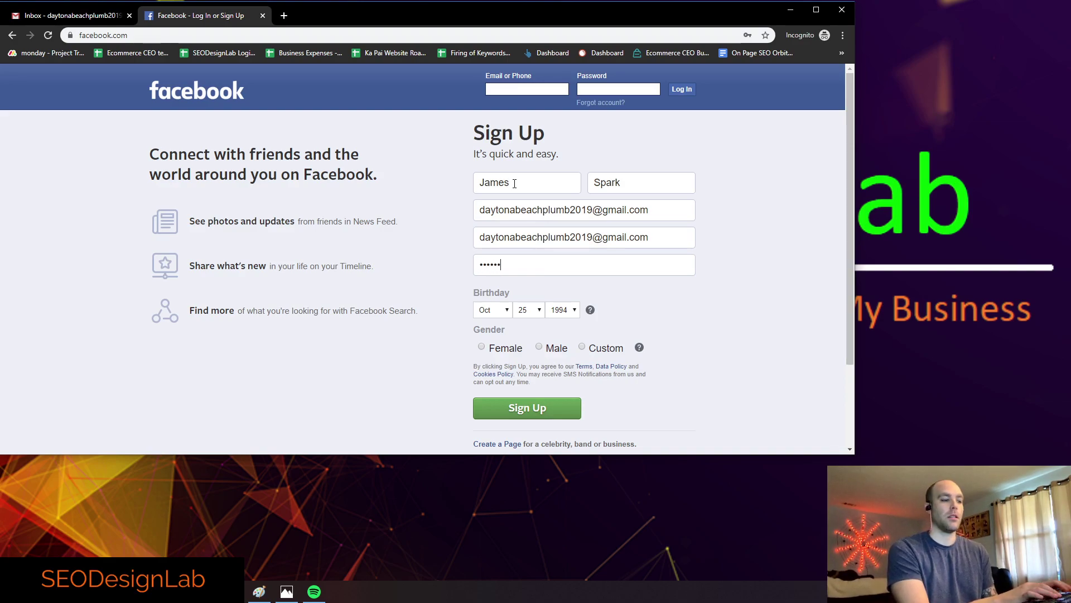
Set the birthday to January 20, 1985, choose Male, and submit the sign-up form.
click(494, 313)
click(497, 332)
click(534, 311)
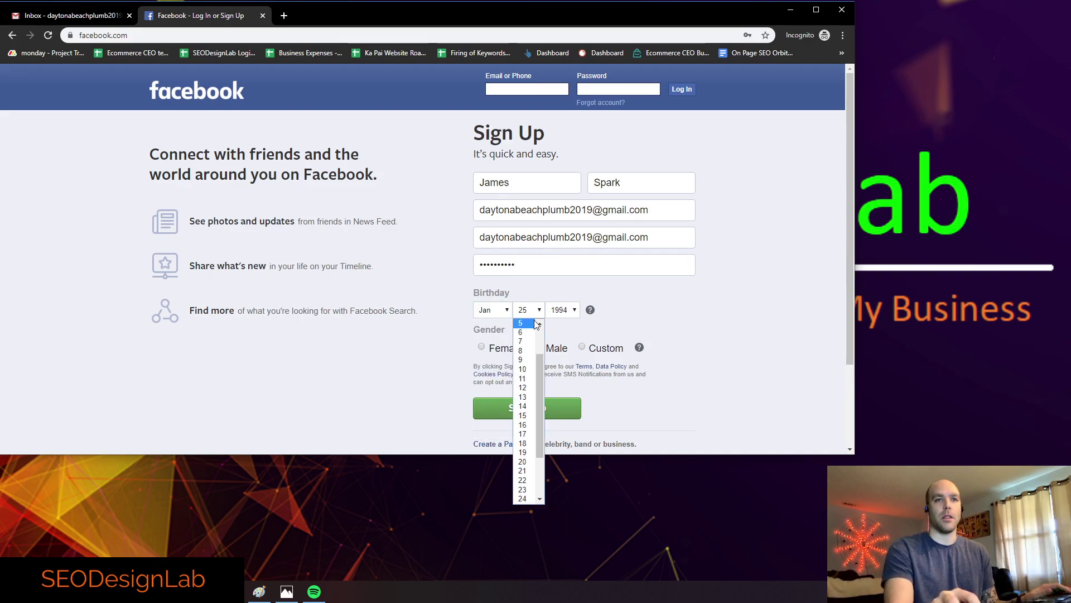
scroll(527, 373, down, 3)
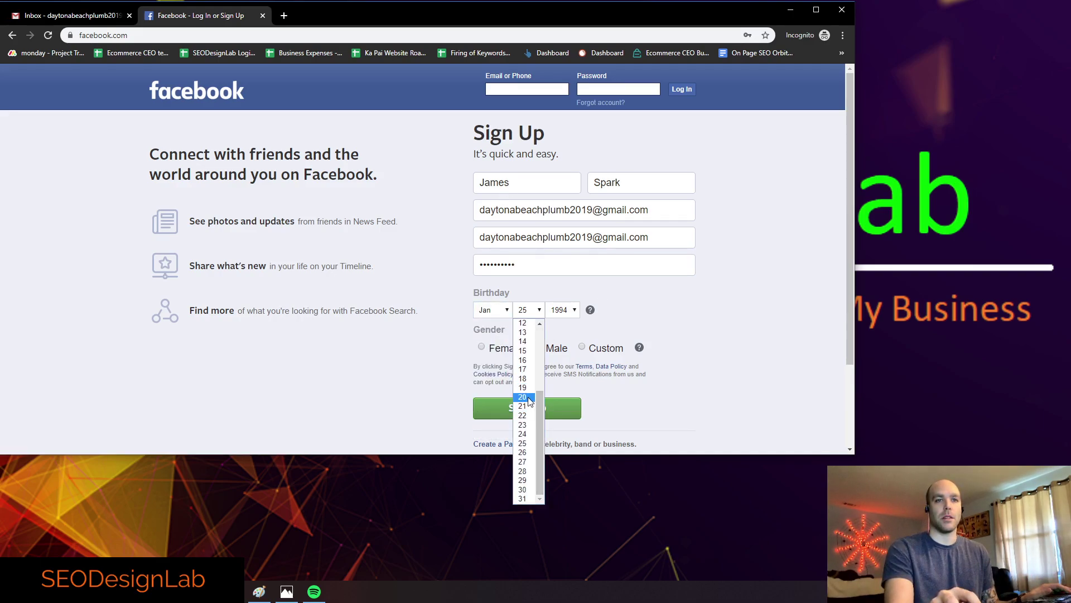
click(527, 397)
click(562, 310)
scroll(569, 469, down, 3)
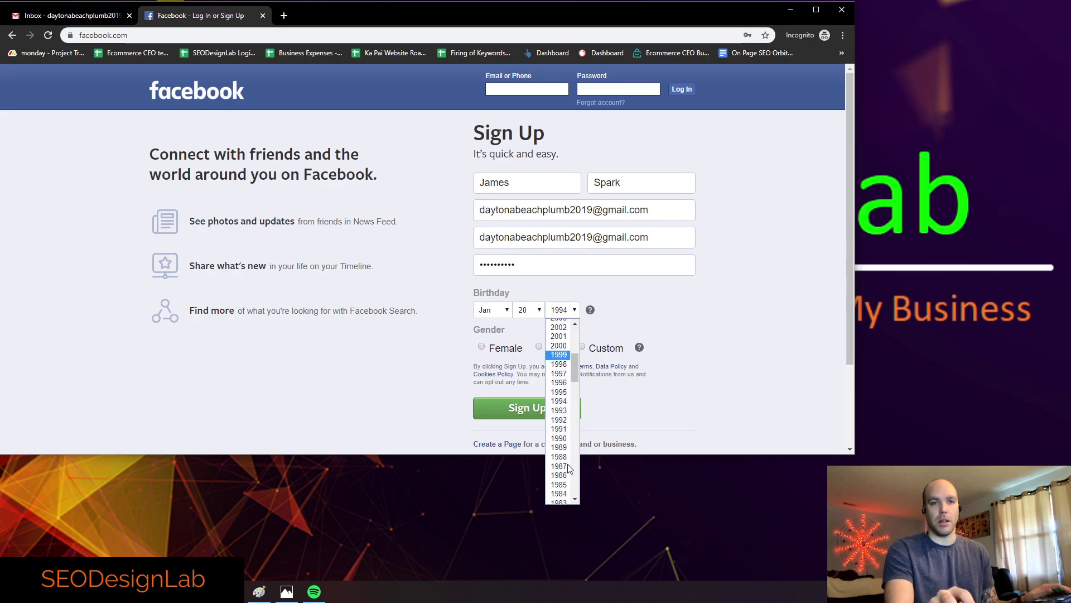
click(559, 484)
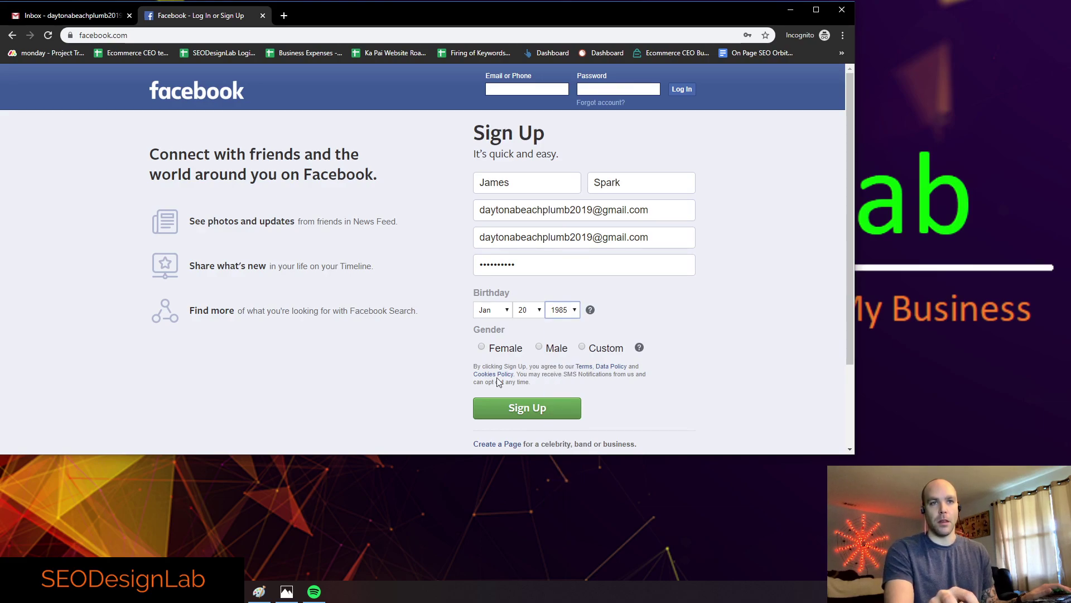
click(540, 349)
click(526, 408)
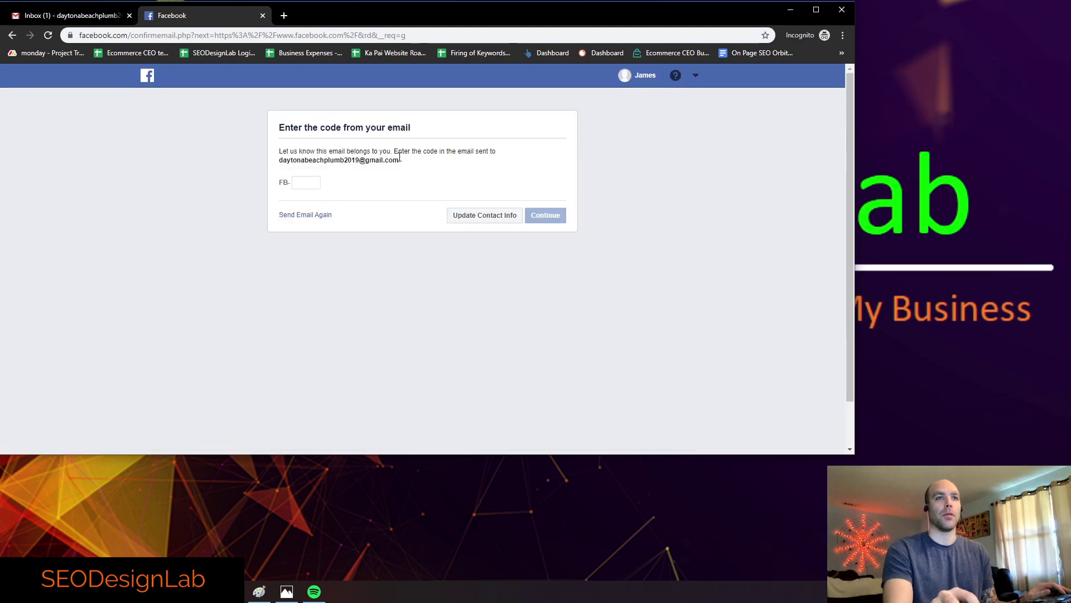
Copy the confirmation code from the Facebook email's subject in Gmail into Facebook's code field.
drag(400, 160, 279, 160)
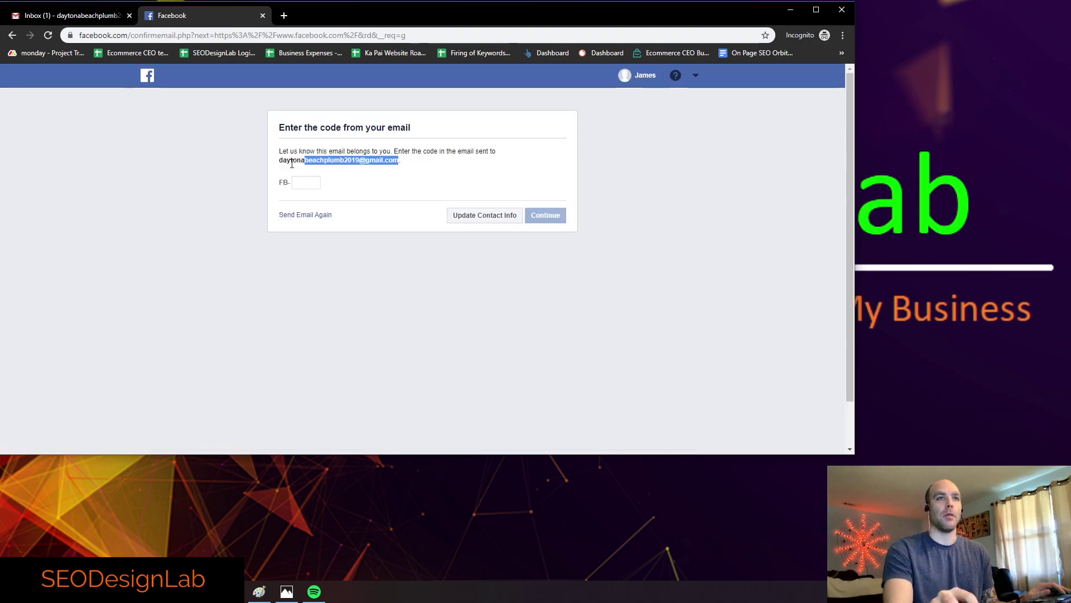
click(45, 17)
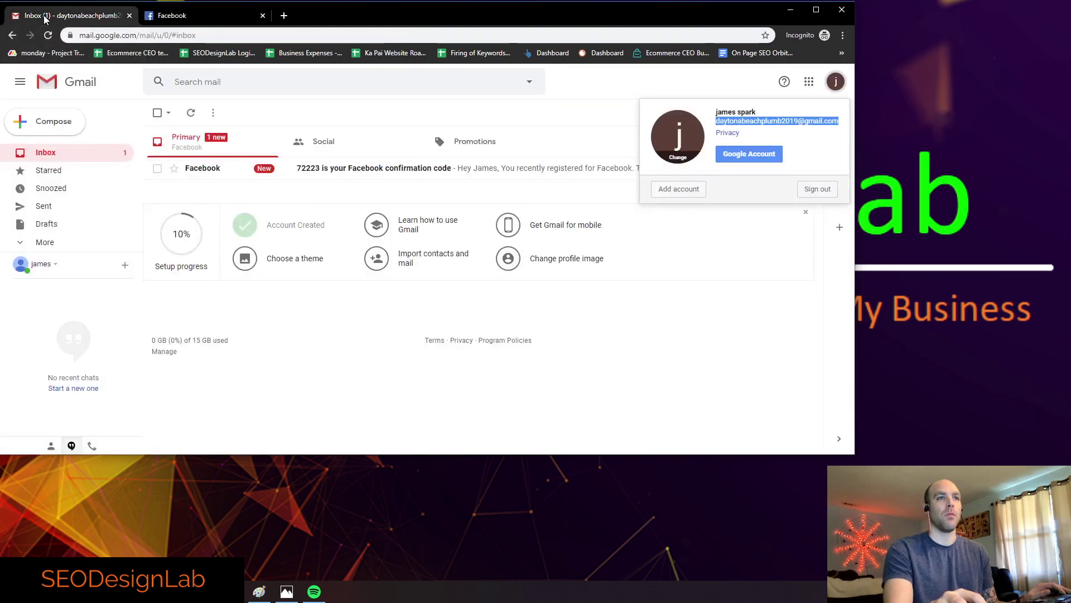
click(328, 169)
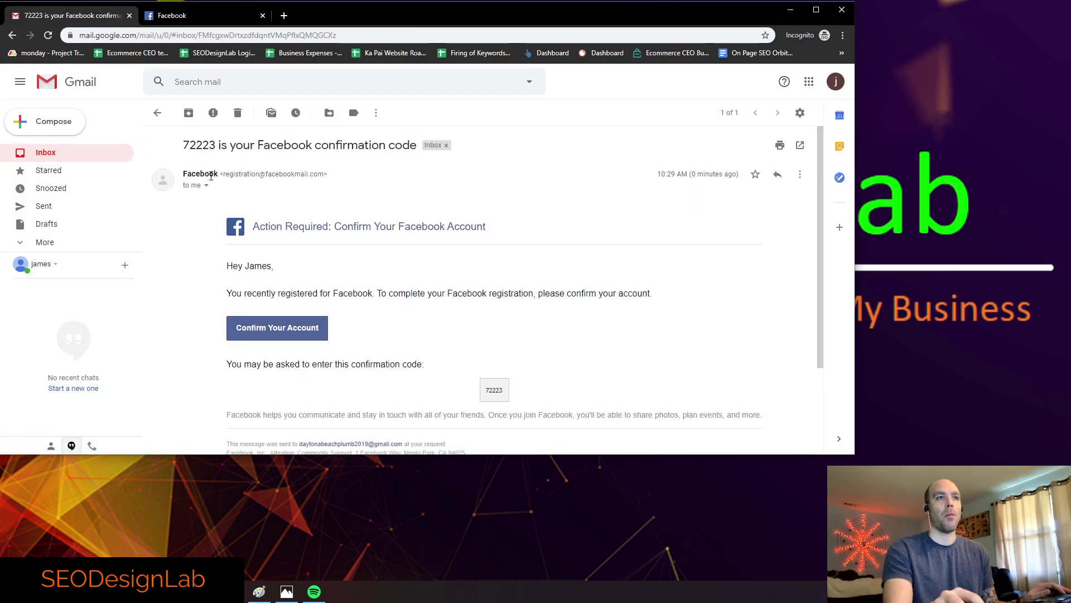
drag(216, 145, 183, 146)
key(ctrl+c)
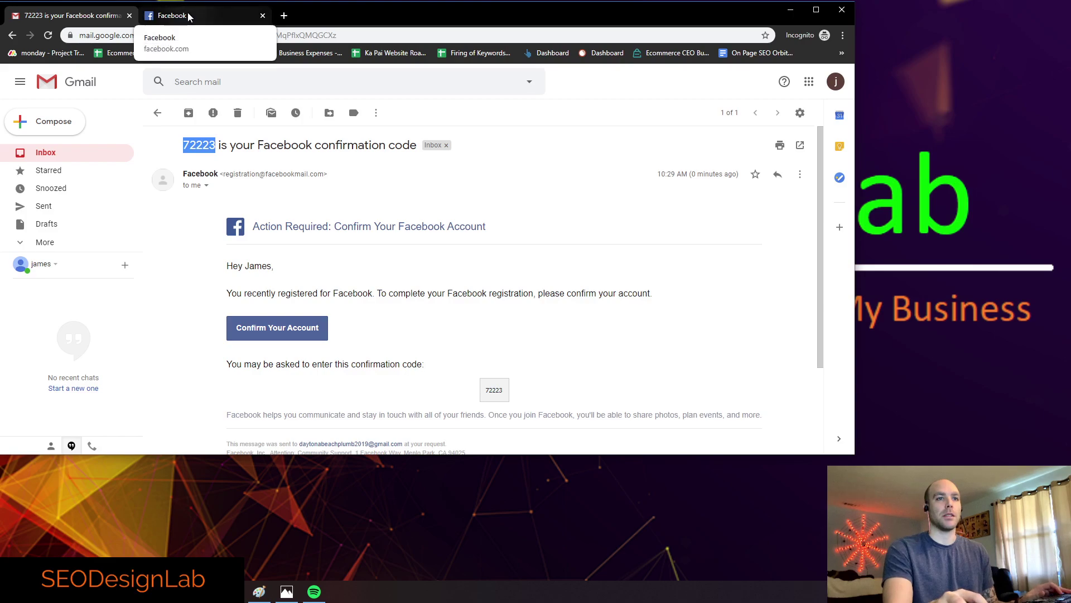
click(212, 21)
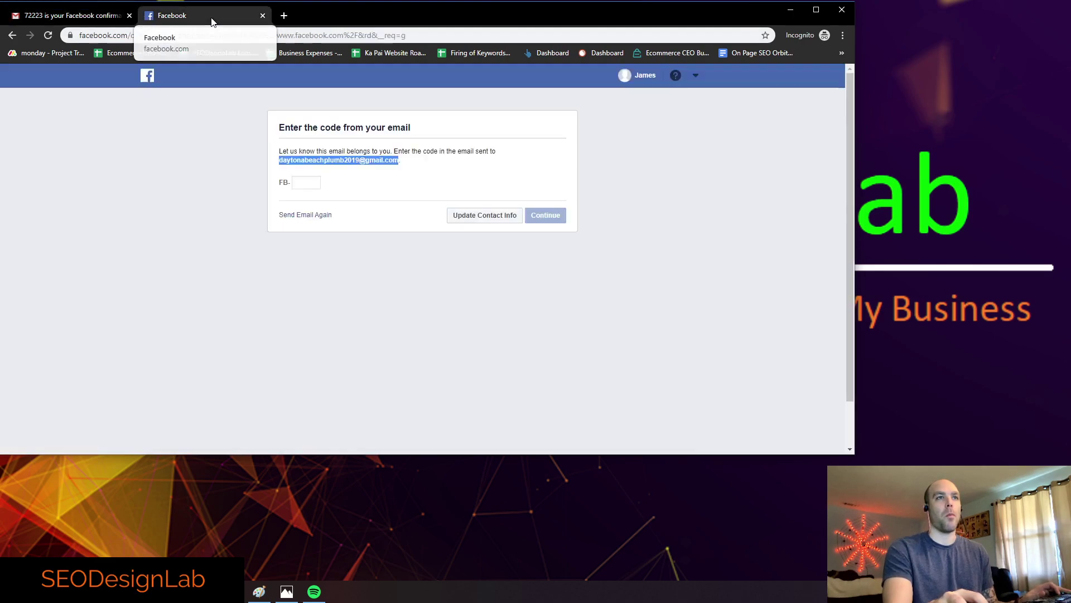
click(307, 182)
key(ctrl+v)
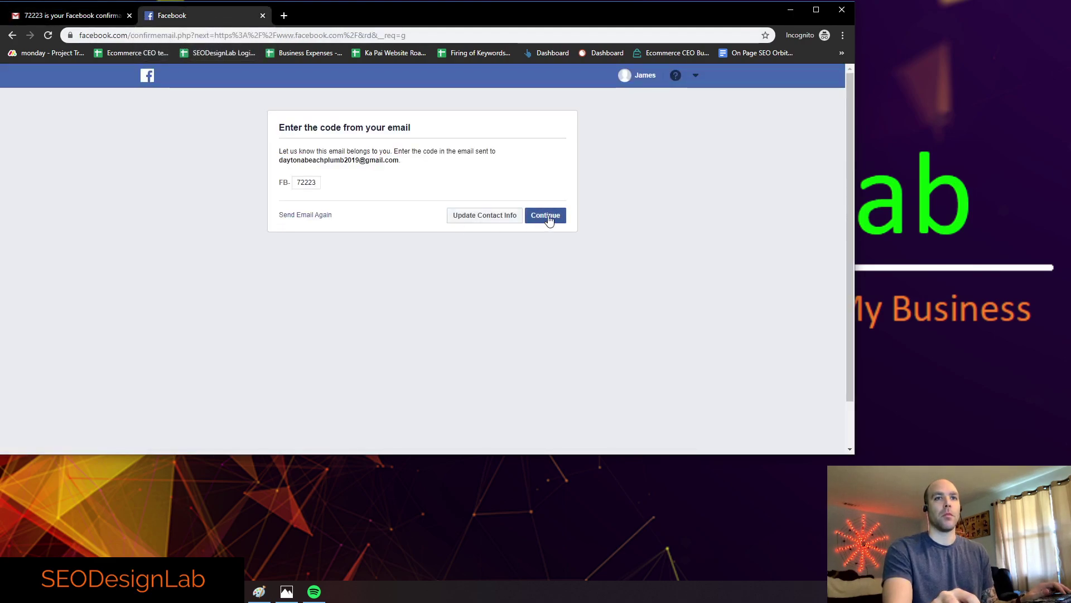
Submit the confirmation code and acknowledge the account confirmation.
click(549, 220)
click(58, 20)
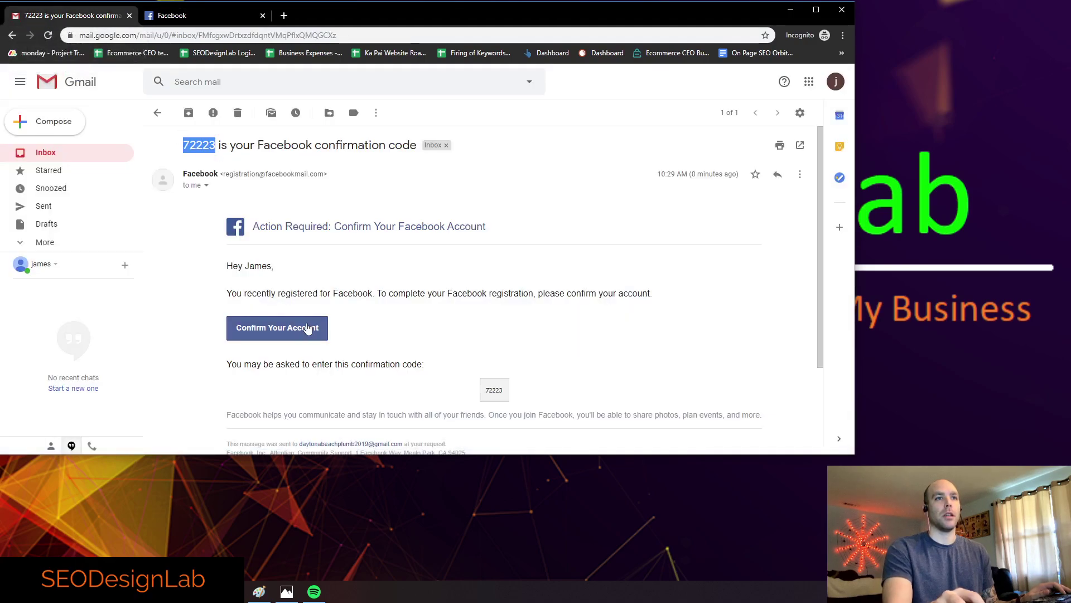
click(179, 15)
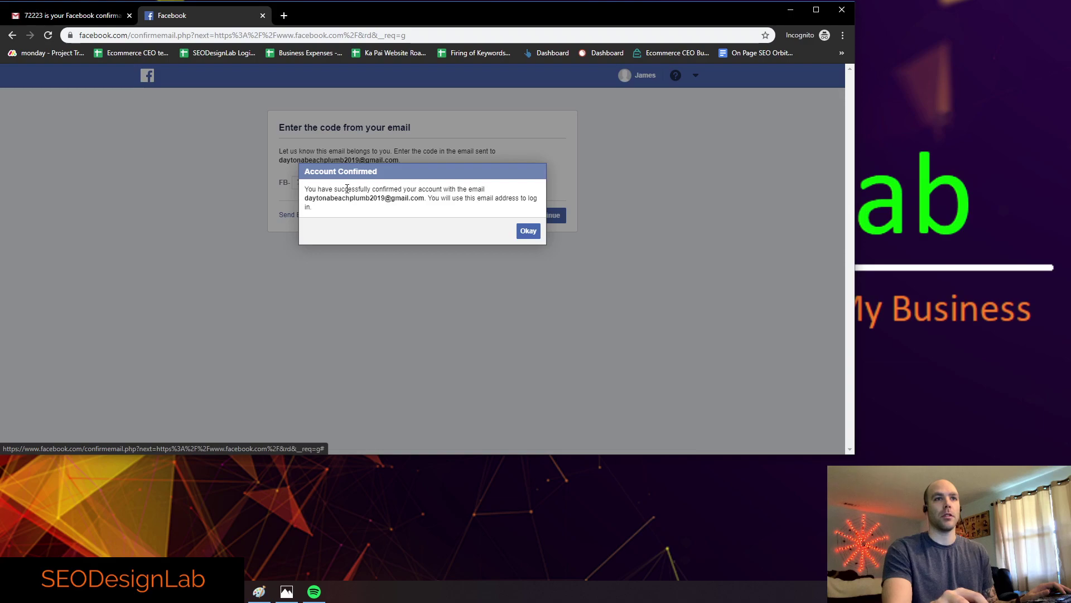
click(526, 231)
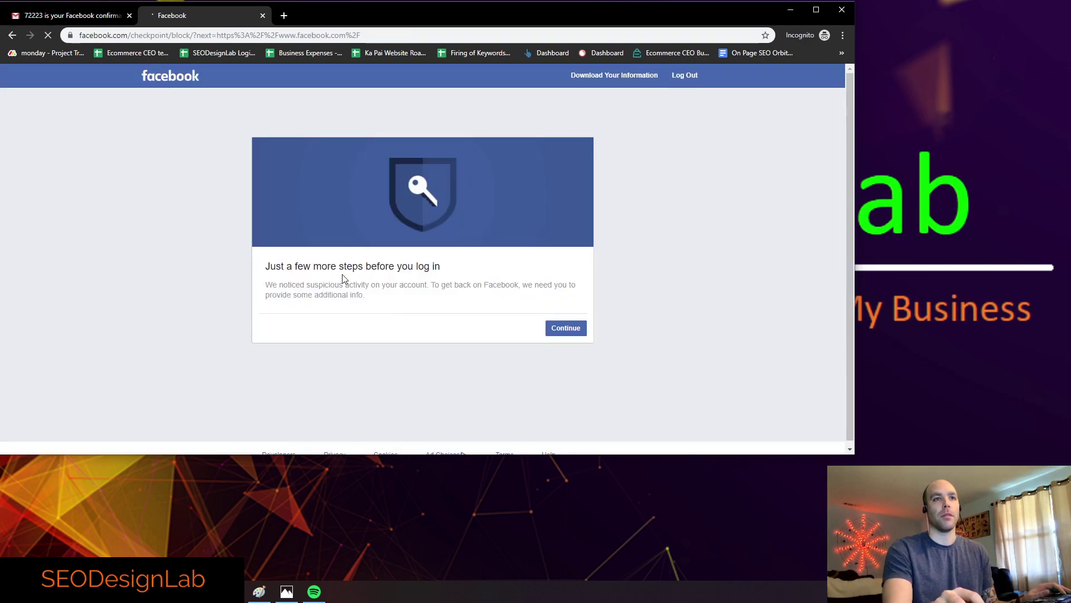
Solve the reCAPTCHA by marking the traffic-light squares, and submit the passed security check.
click(571, 331)
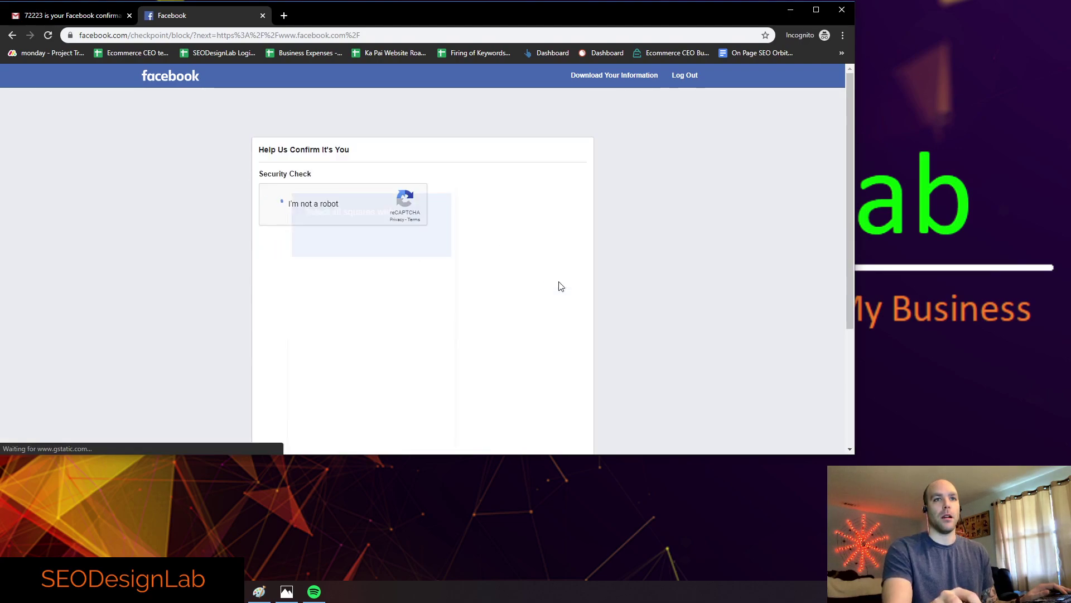
click(315, 326)
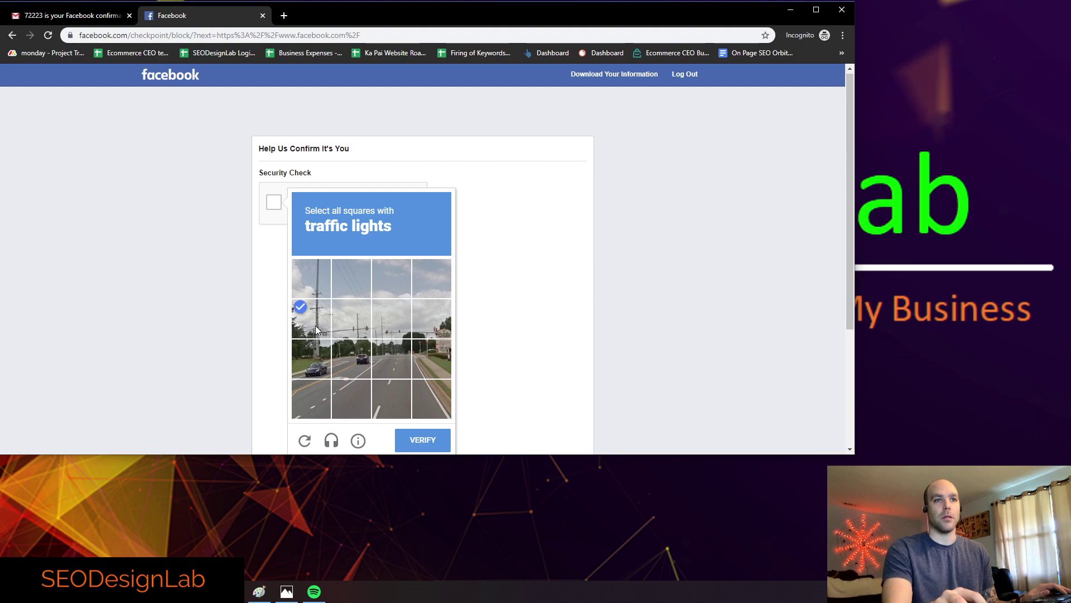
click(433, 317)
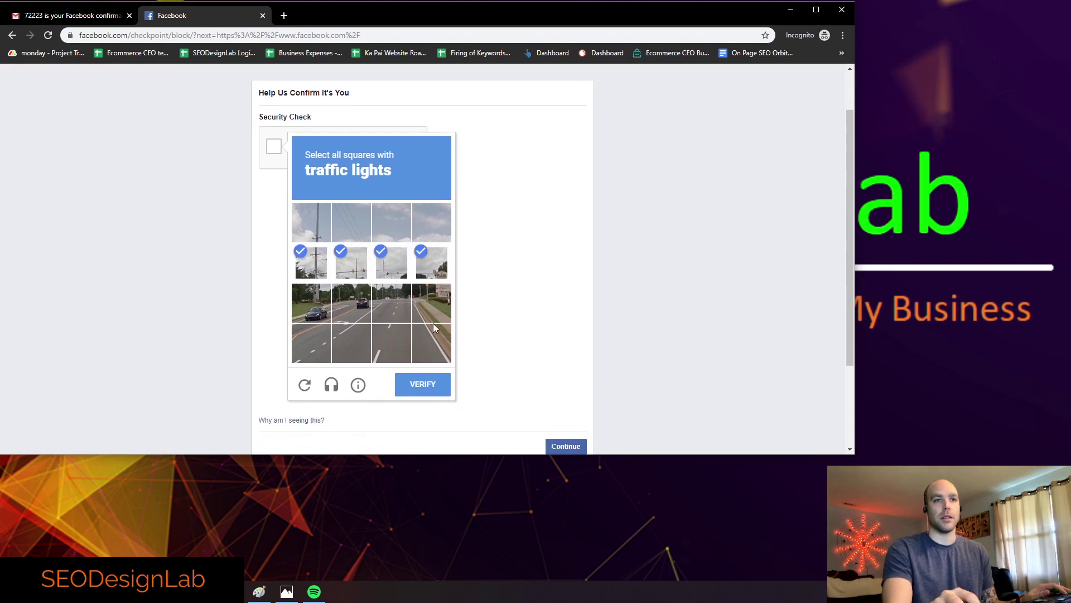
scroll(433, 317, down, 1)
click(414, 382)
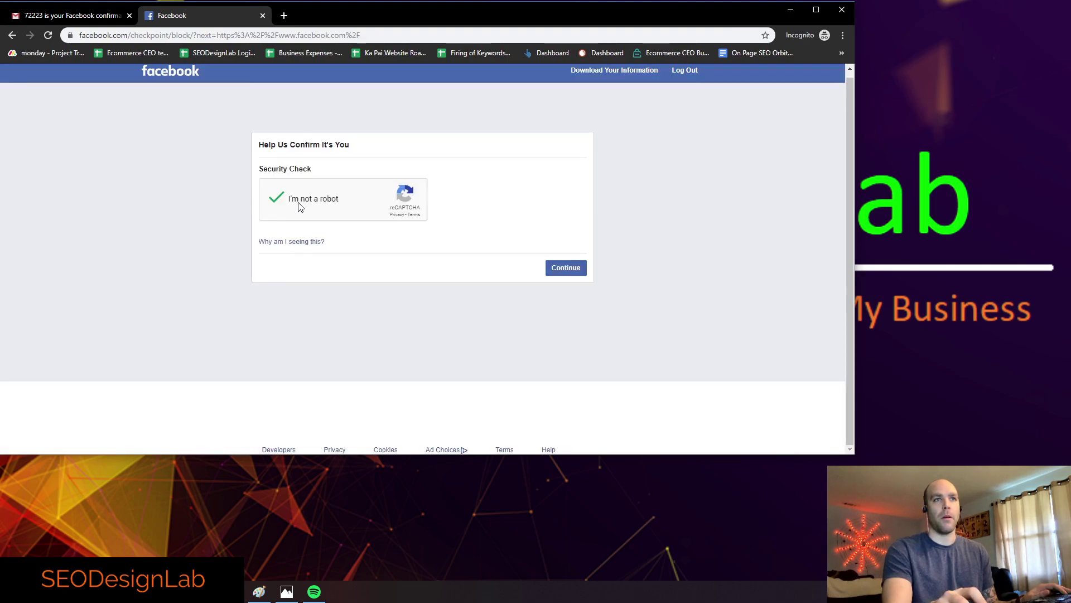
click(568, 270)
click(554, 270)
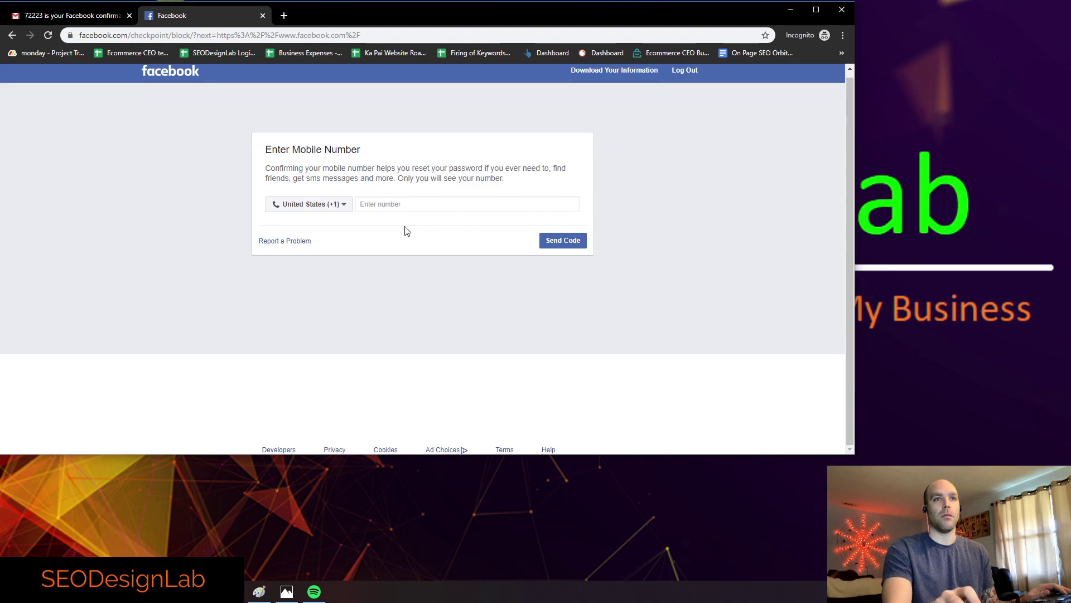
Enter the mobile number with United States (+1) and send the confirmation code to it.
click(344, 211)
click(349, 245)
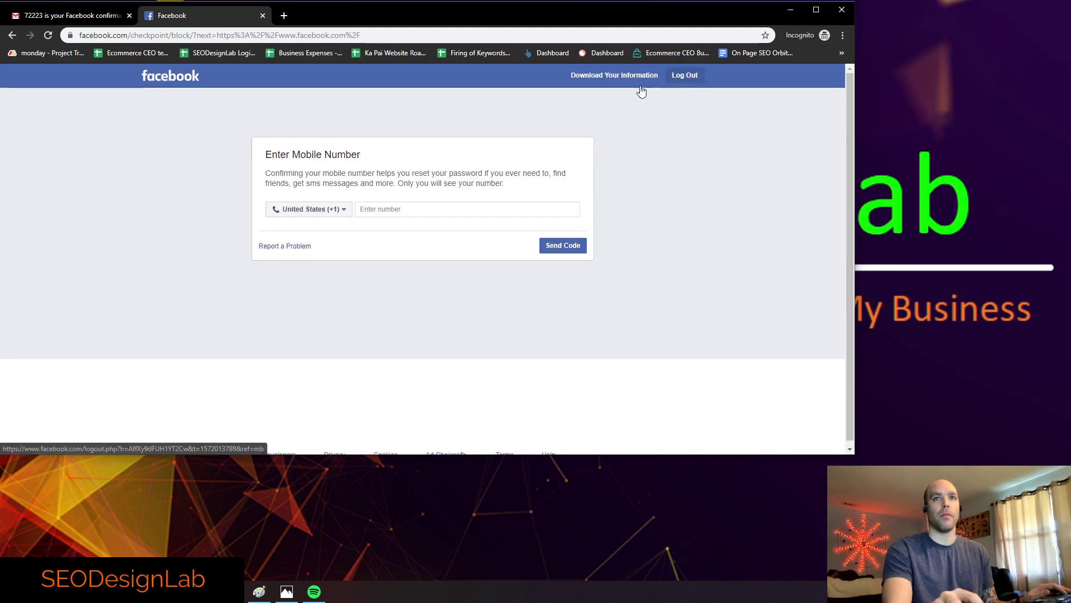
click(179, 77)
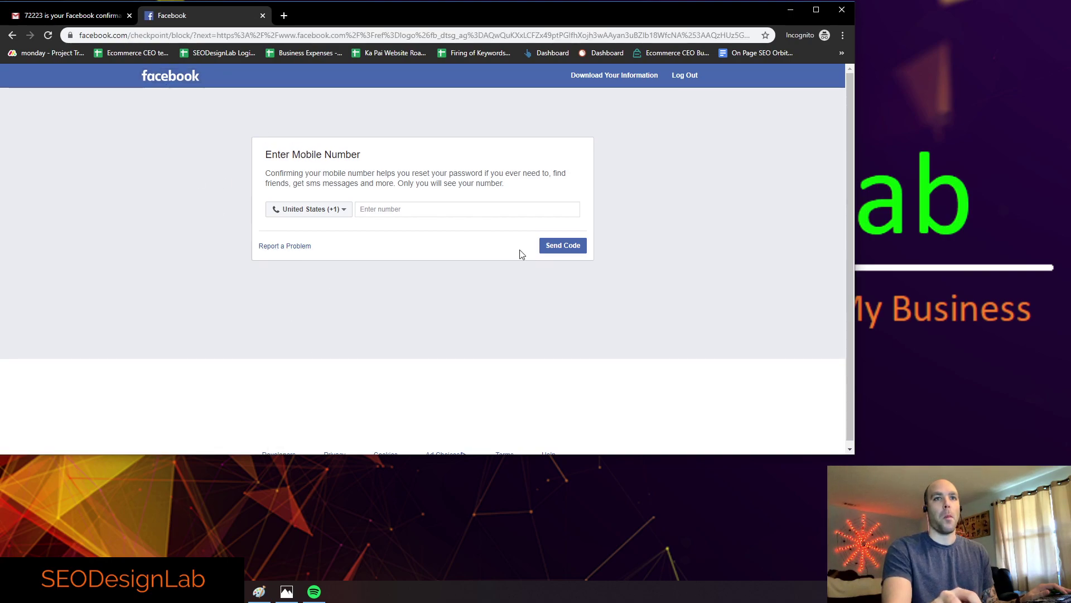
click(446, 208)
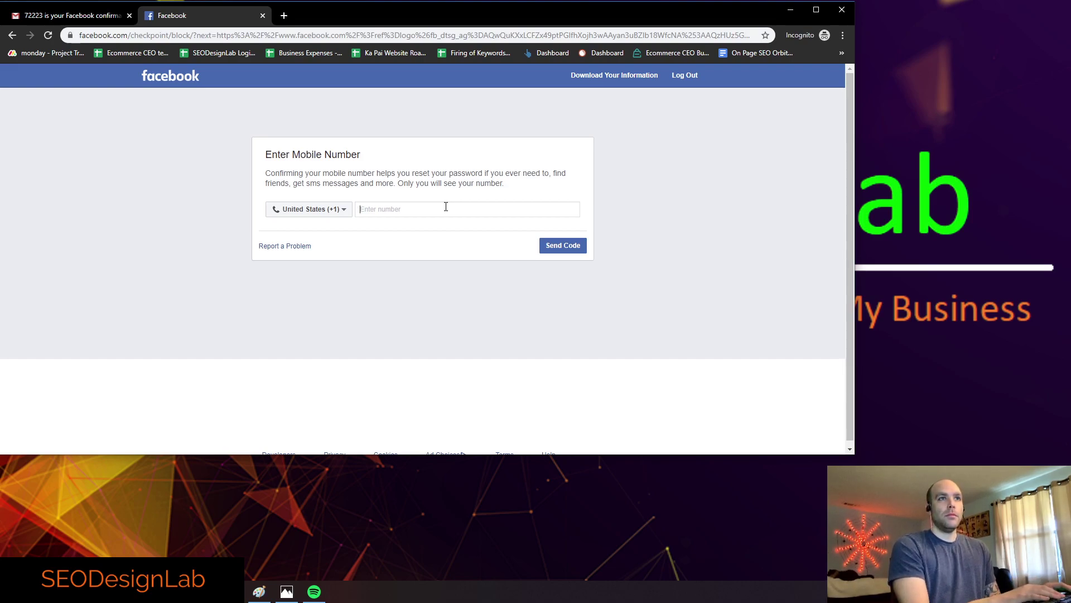
click(156, 75)
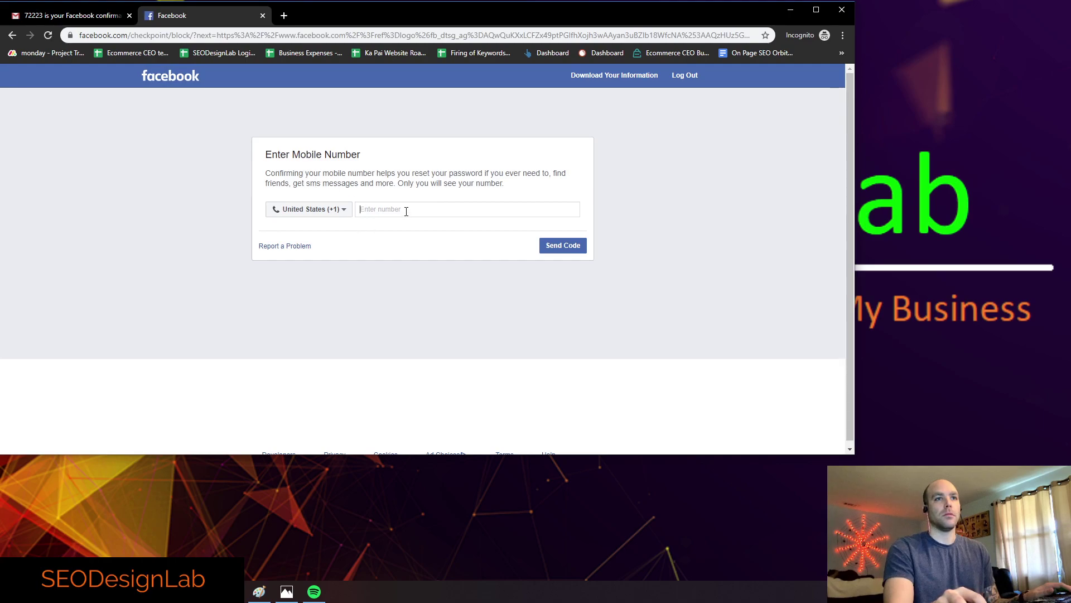
click(346, 211)
click(385, 210)
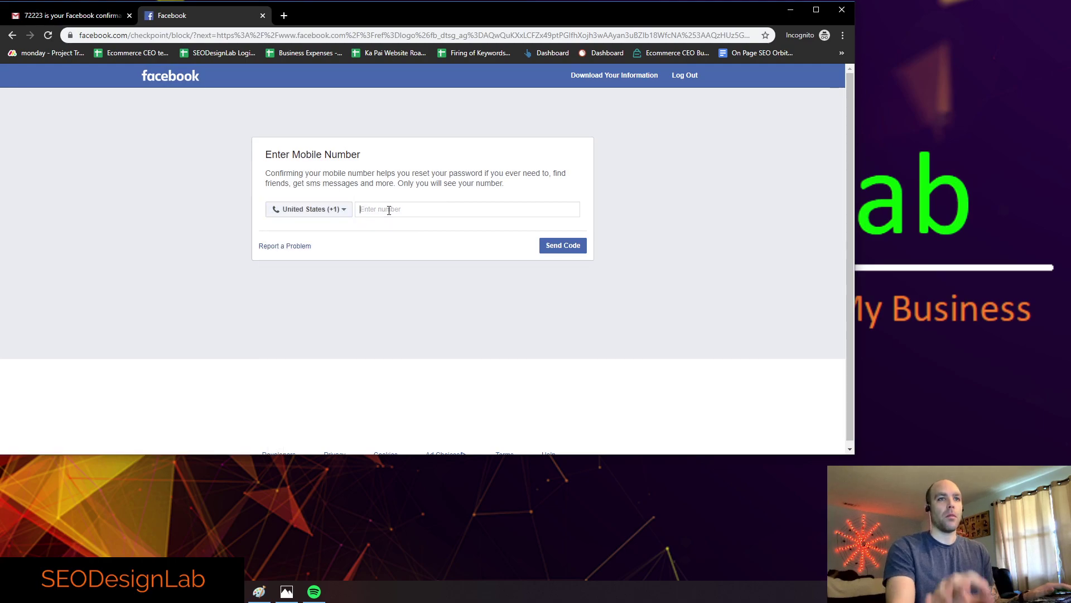
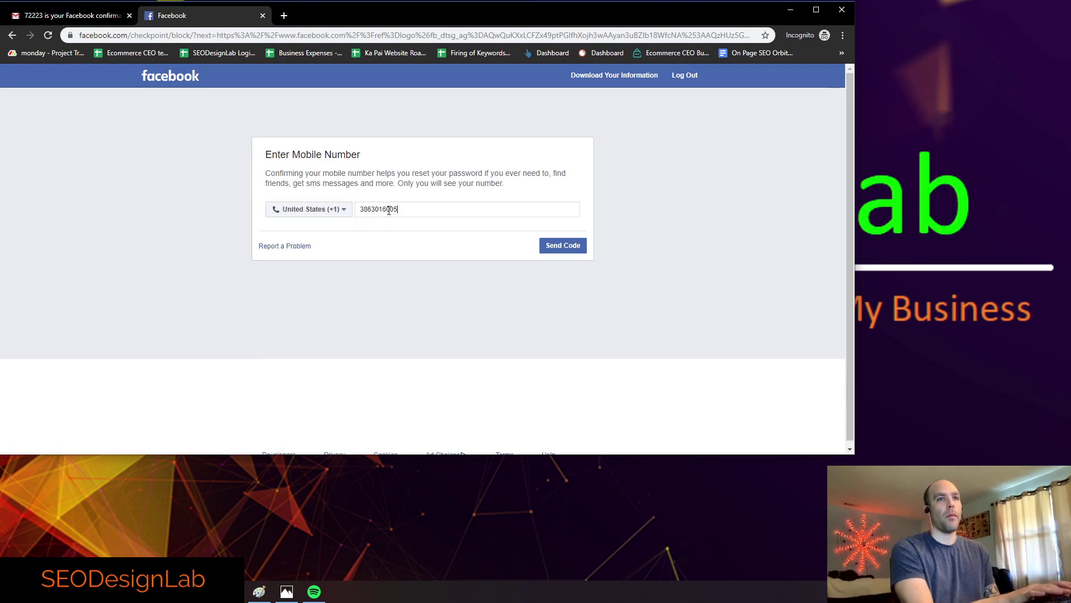
click(565, 246)
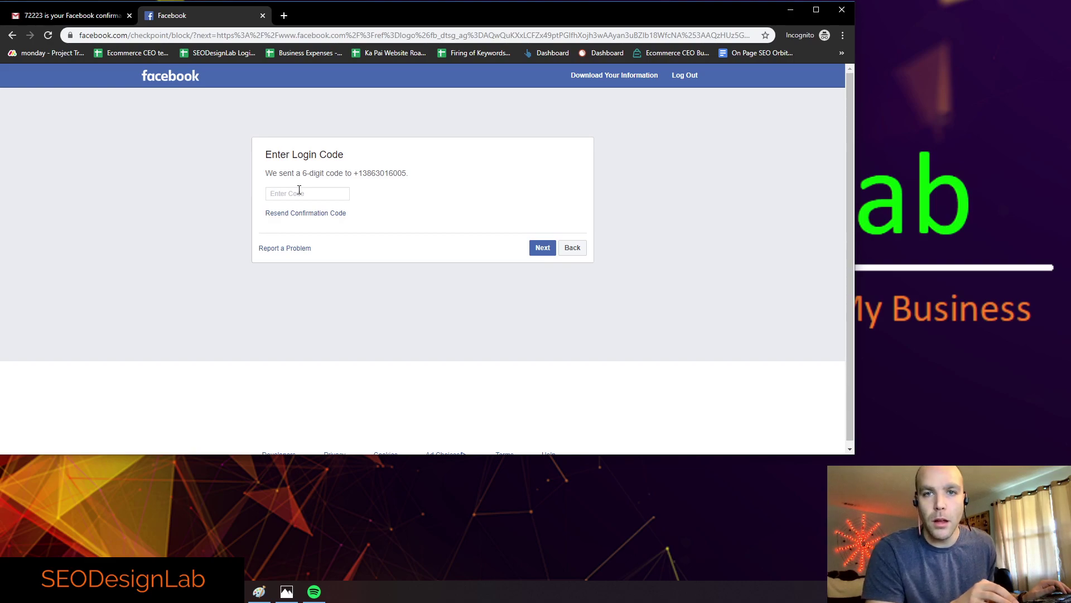
Enter the texted 6-digit login code and submit it.
click(300, 190)
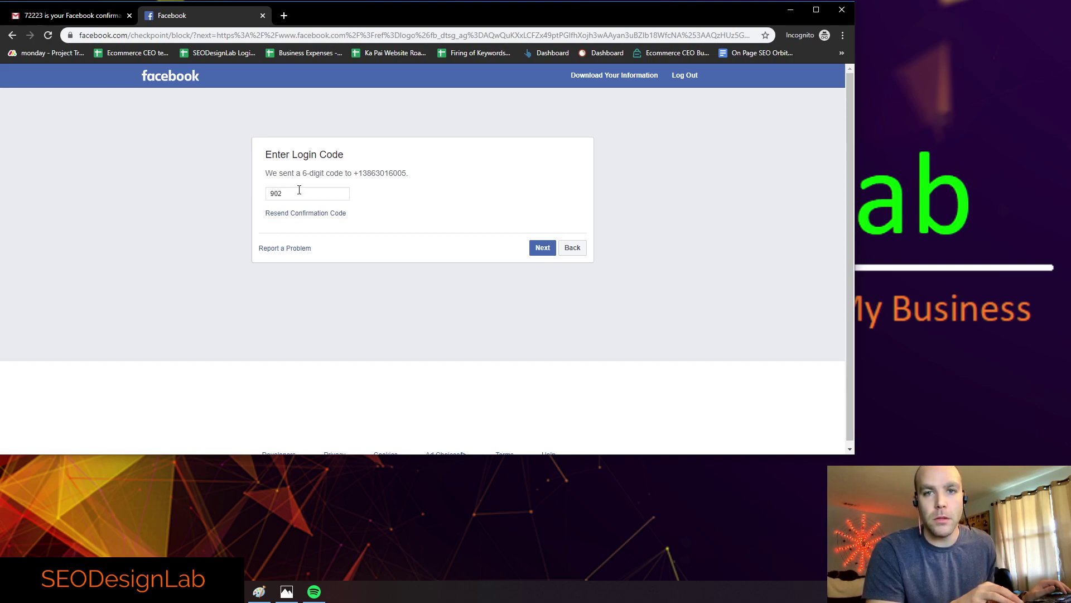
key(Return)
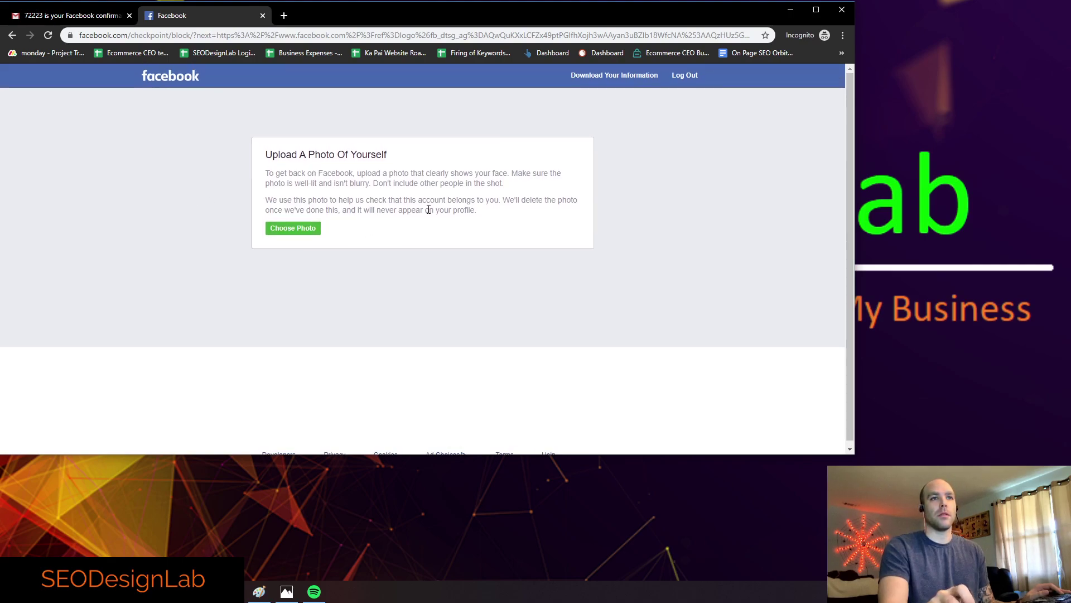
Upload lawn-care-643556_960_720.jpg as the photo of yourself and submit it.
click(148, 80)
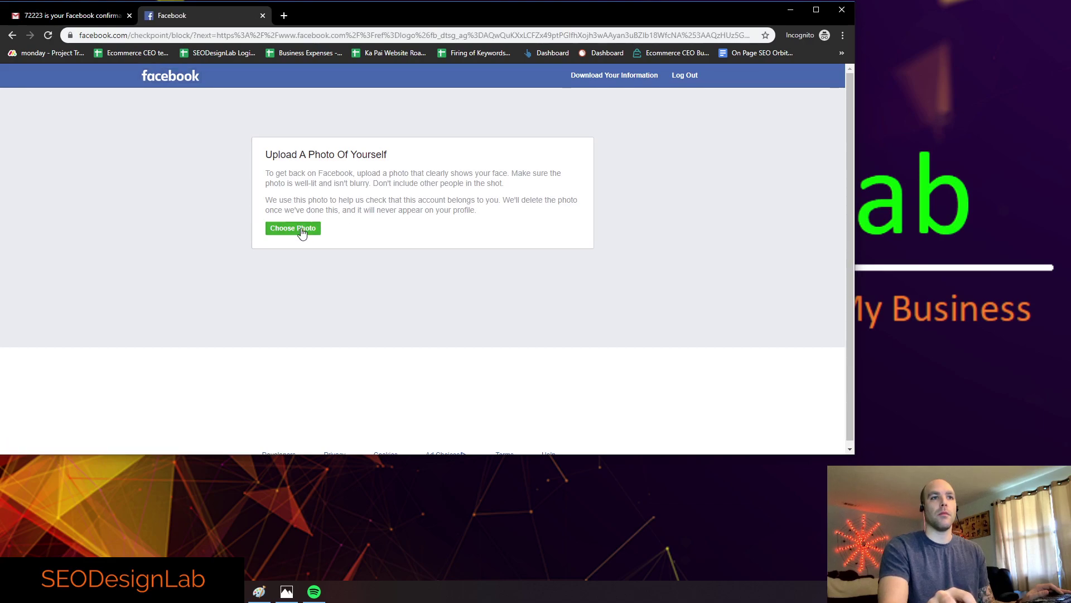
click(306, 228)
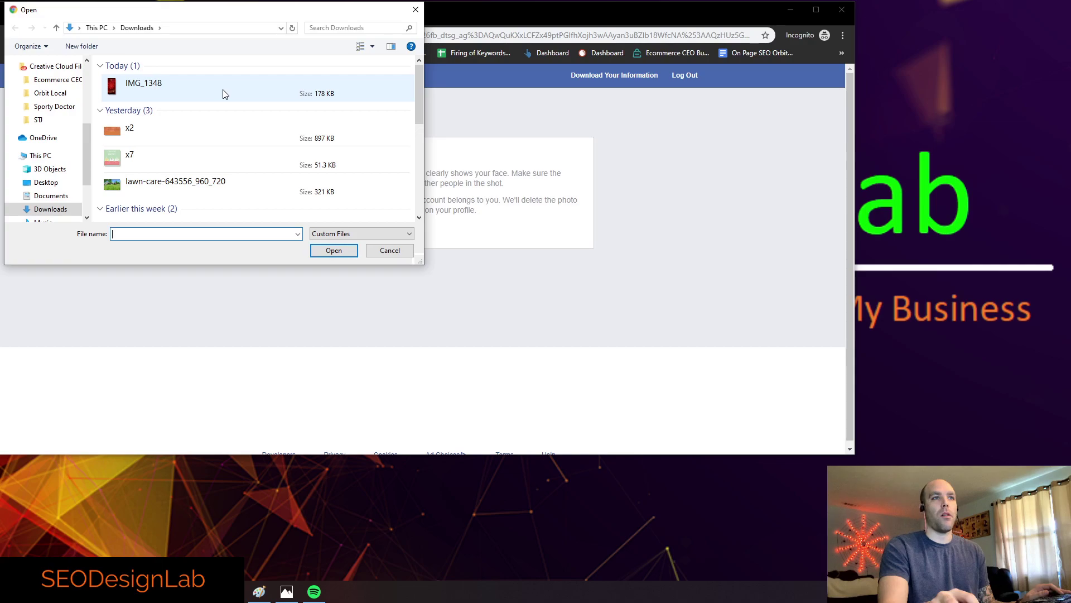
click(191, 181)
double_click(192, 182)
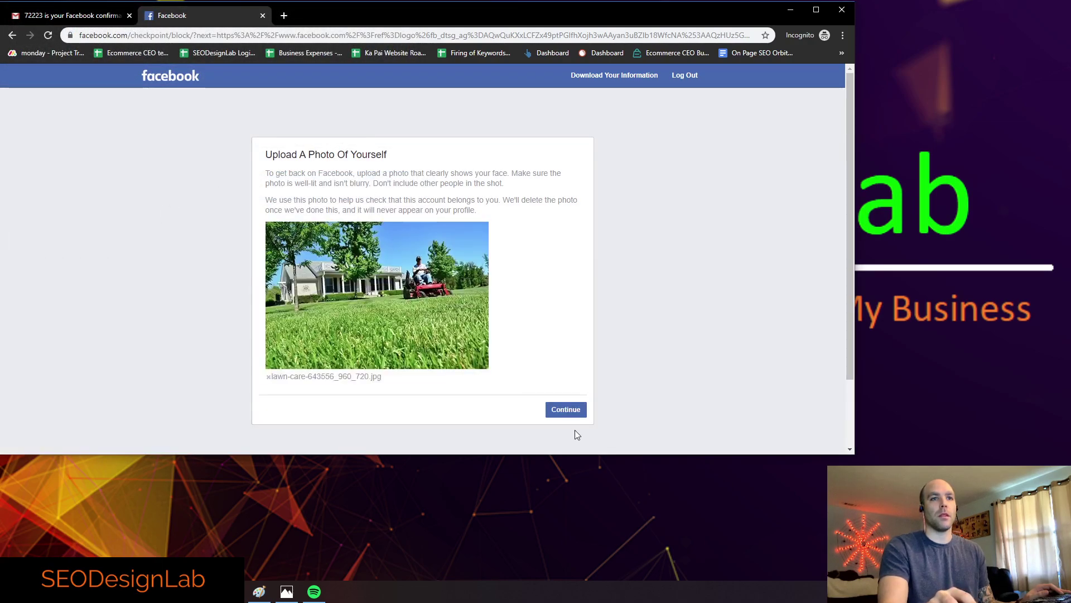
click(557, 409)
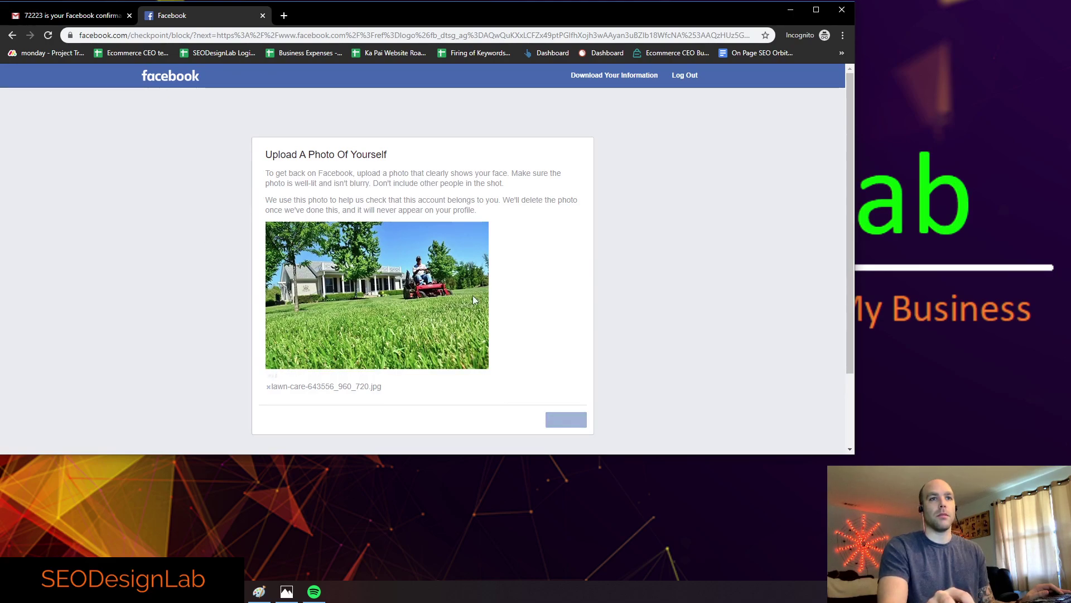
scroll(216, 297, down, 1)
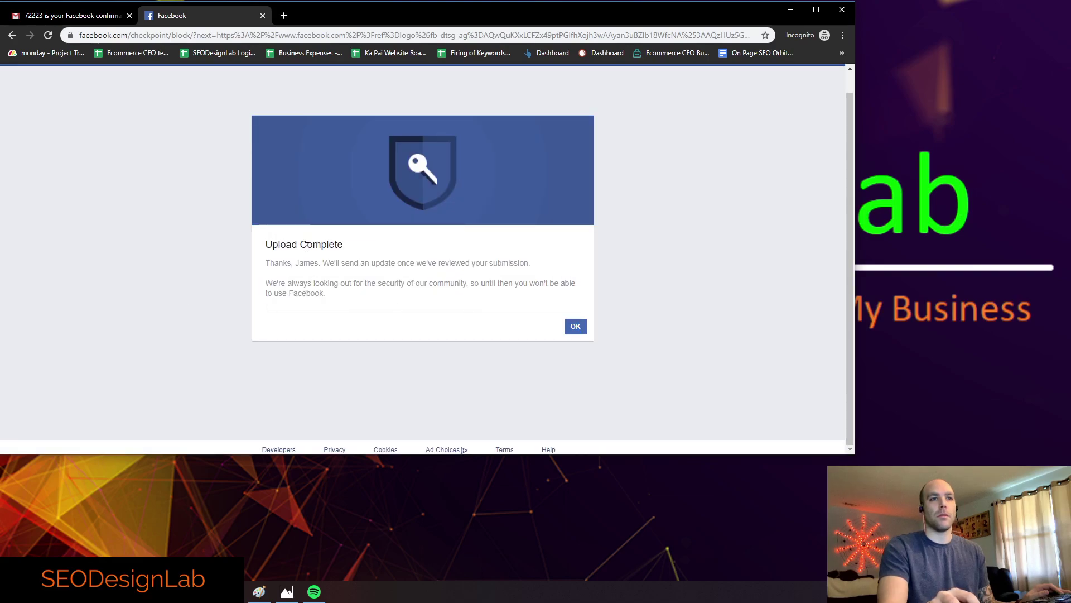
Acknowledge the completed upload and clear the mistyped text from Facebook's login field.
drag(306, 246, 343, 245)
click(575, 326)
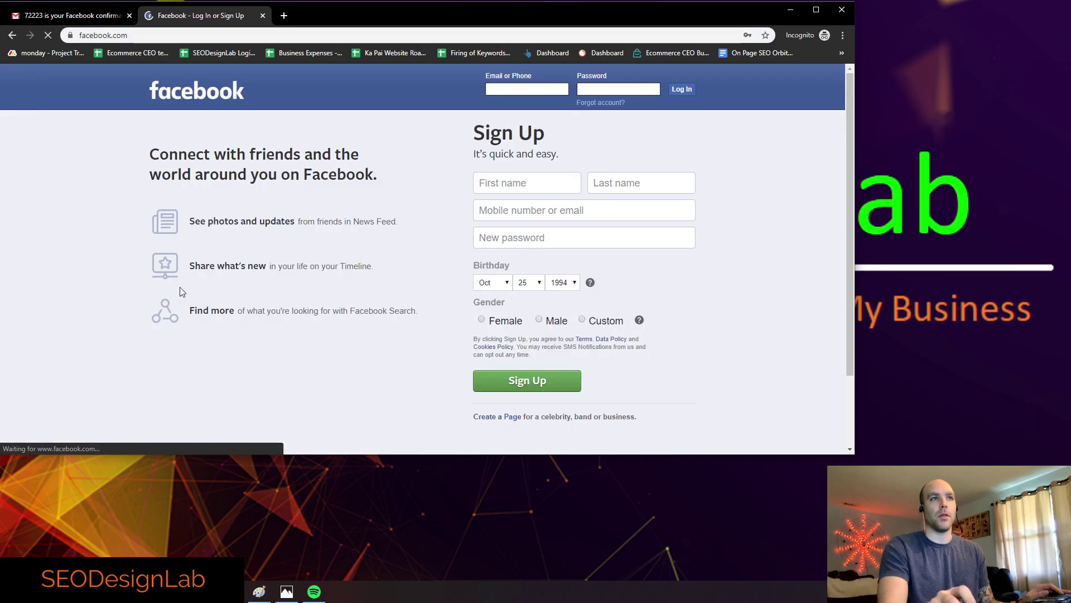
click(544, 90)
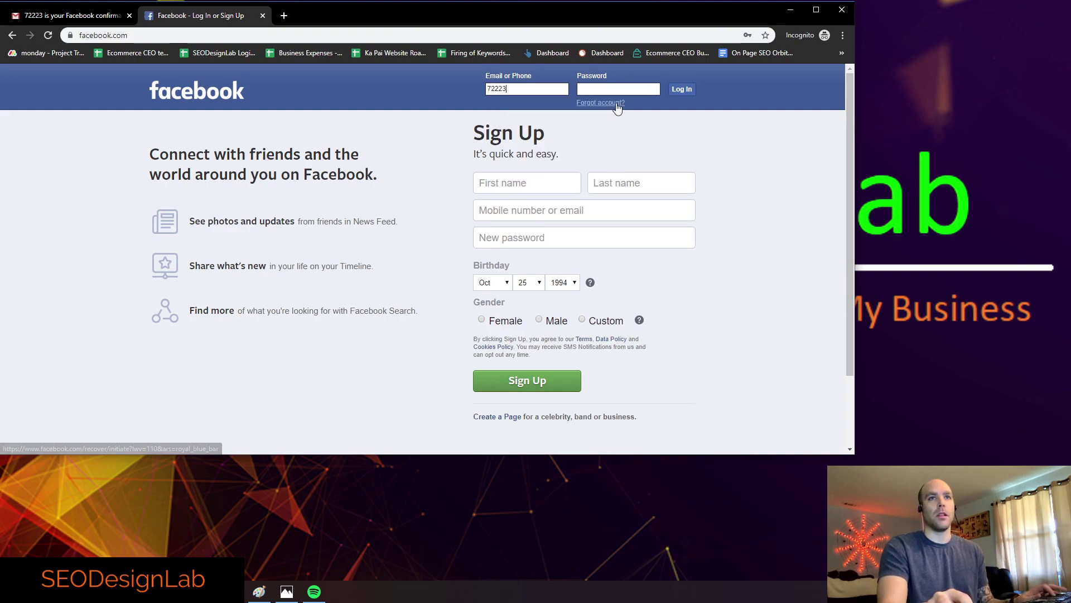
key(ctrl+a)
key(BackSpace)
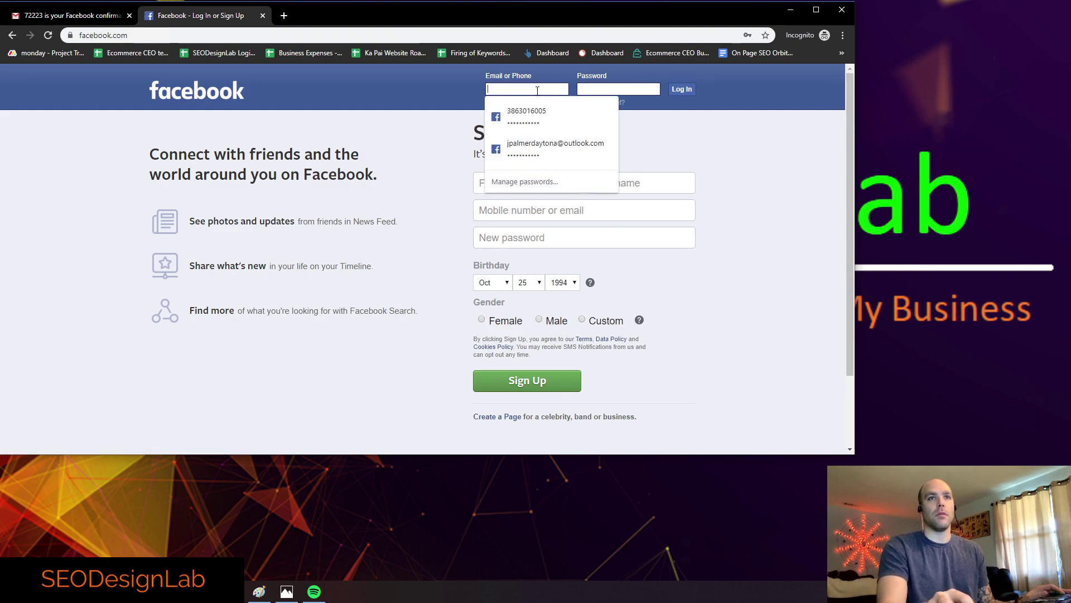
click(370, 146)
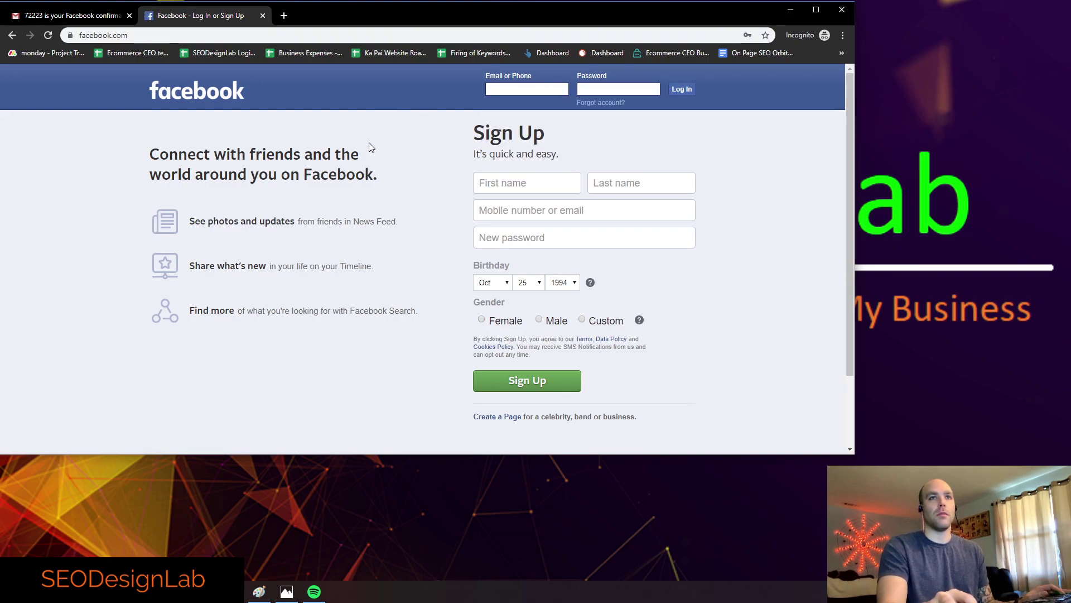
click(67, 15)
click(835, 81)
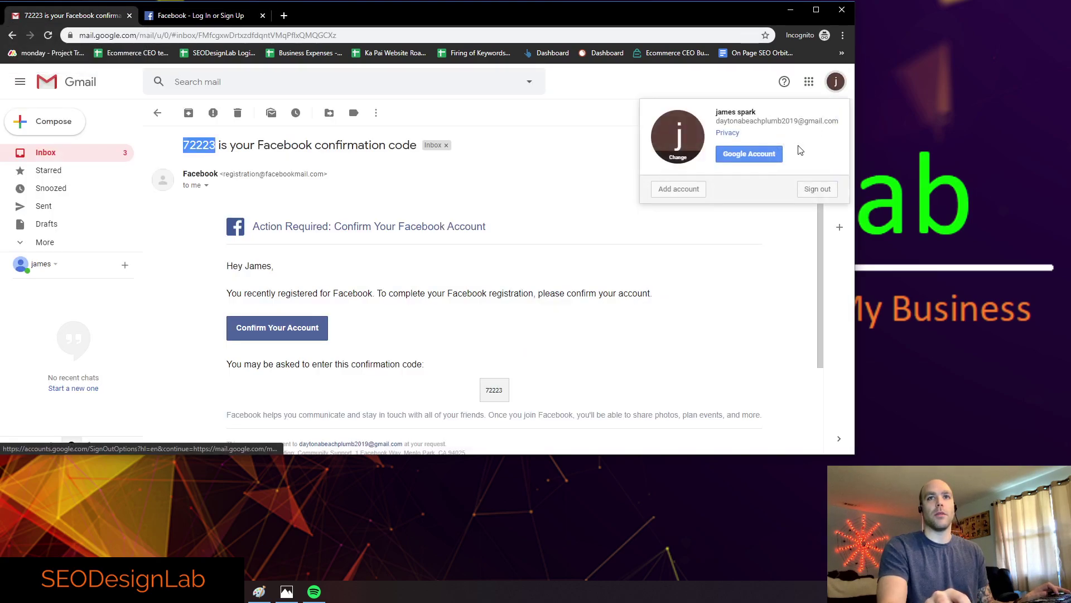
double_click(796, 119)
triple_click(812, 120)
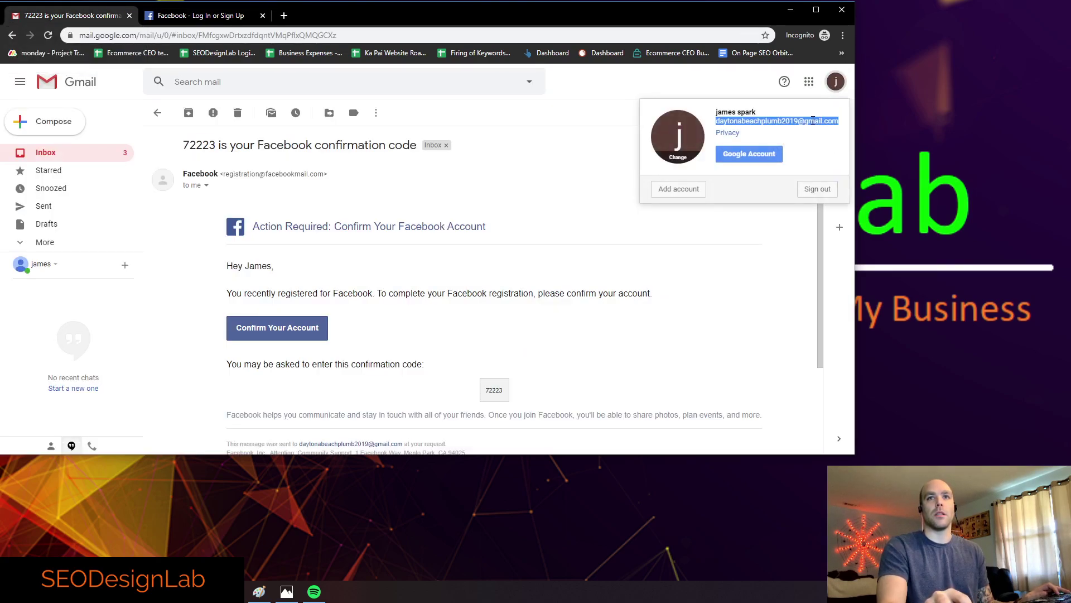
right_click(812, 119)
click(831, 125)
Log into Facebook with the copied Gmail address and the account password.
click(266, 6)
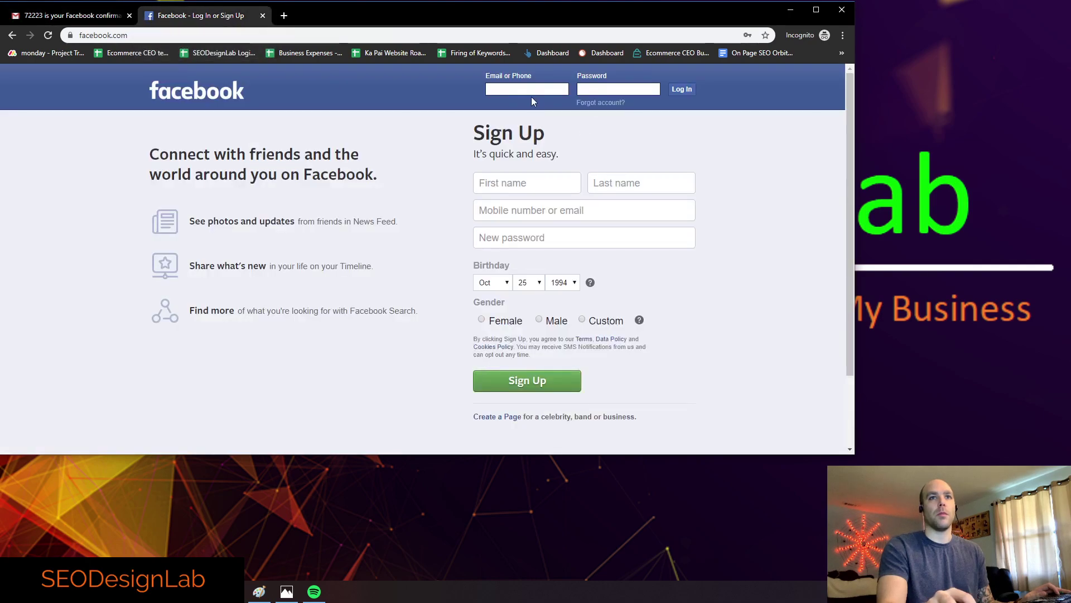
click(527, 88)
key(ctrl+v)
click(590, 90)
text(••)
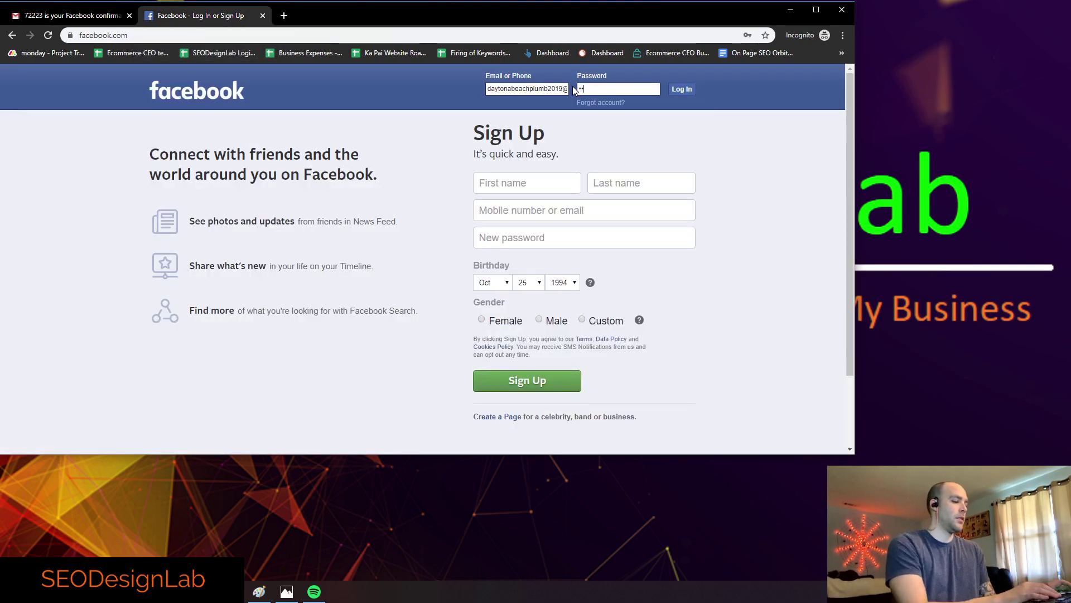
text(••••••••)
key(Return)
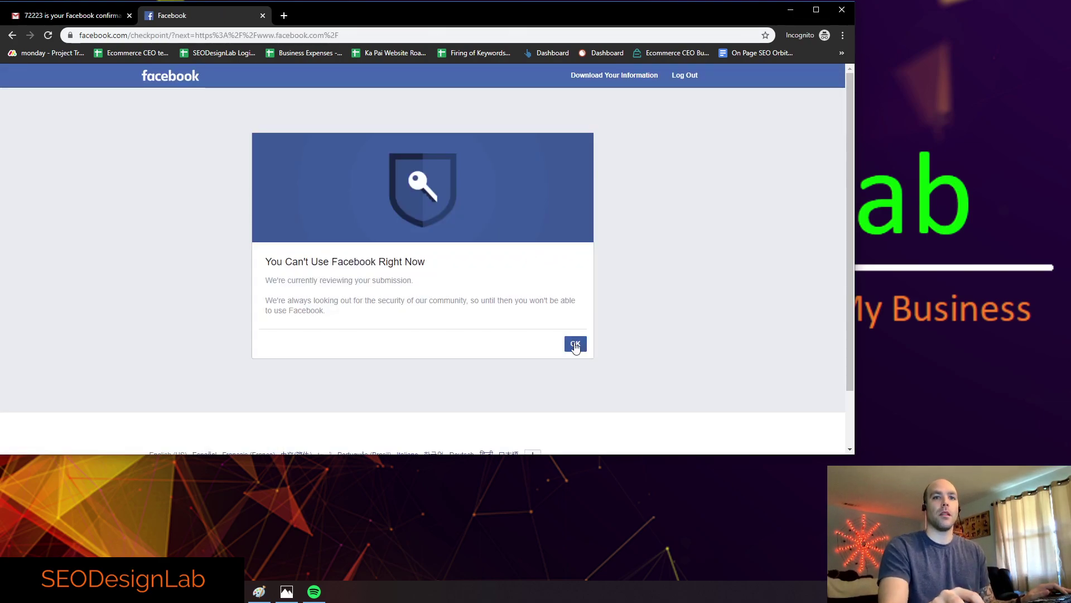
Dismiss the review notice and log in again with the pasted email and password.
click(575, 346)
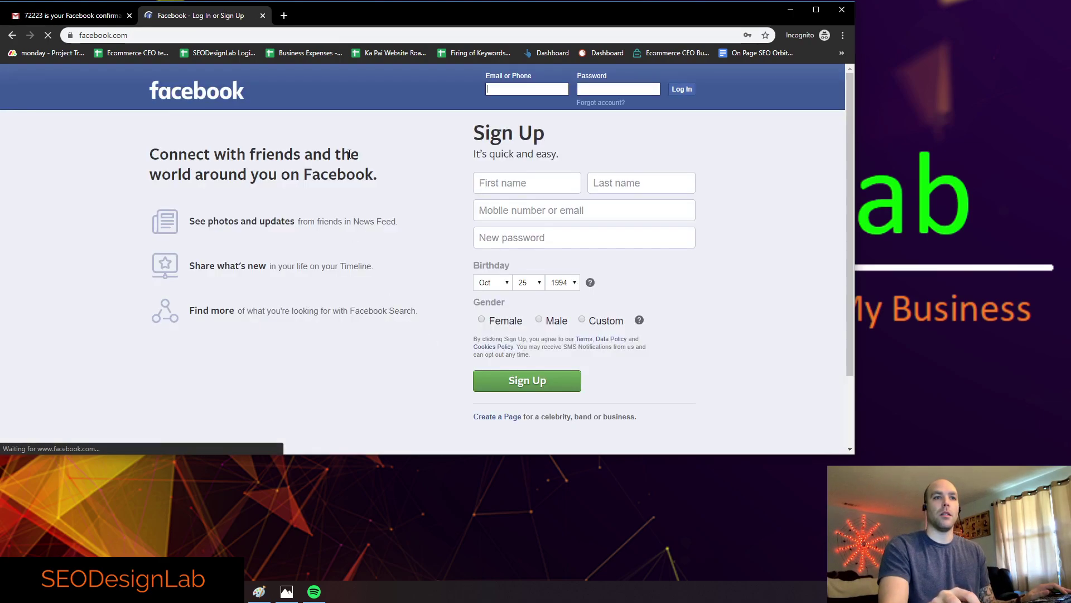
click(516, 88)
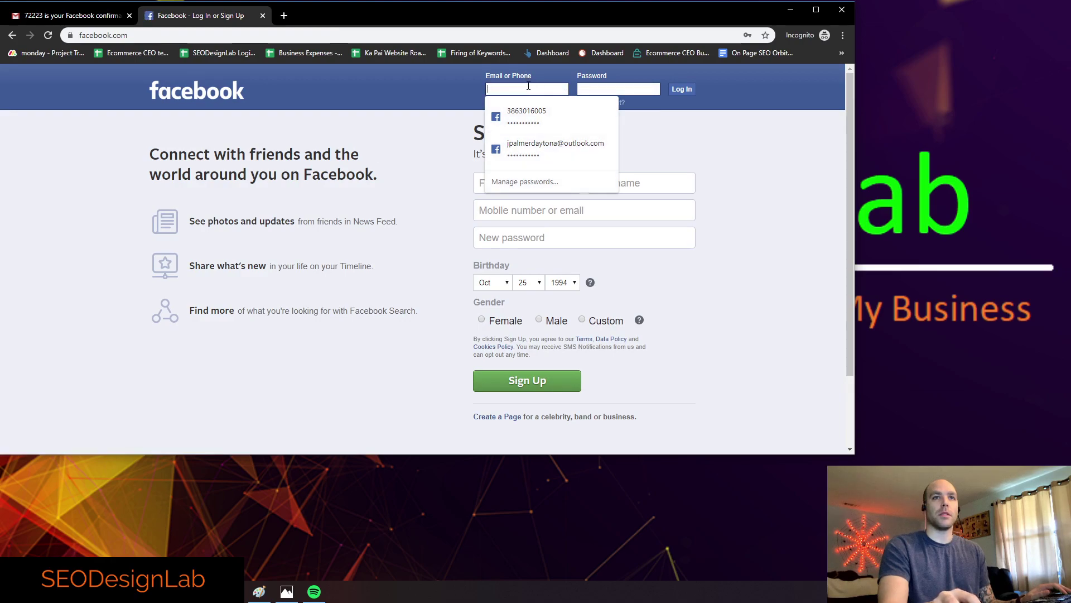
key(ctrl+v)
click(592, 90)
text(•••)
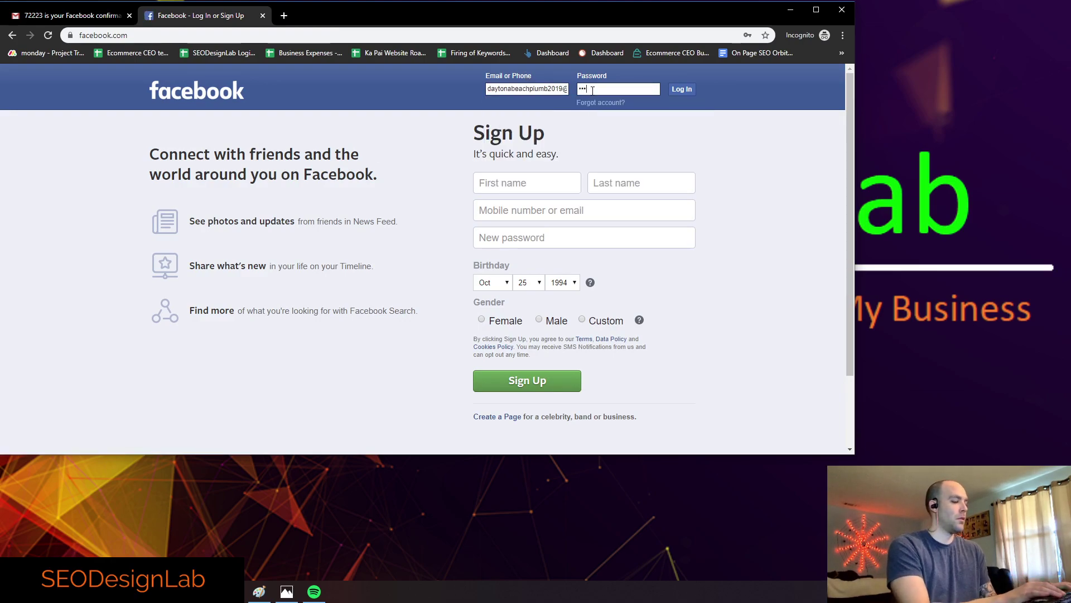
text(•••••••)
key(Return)
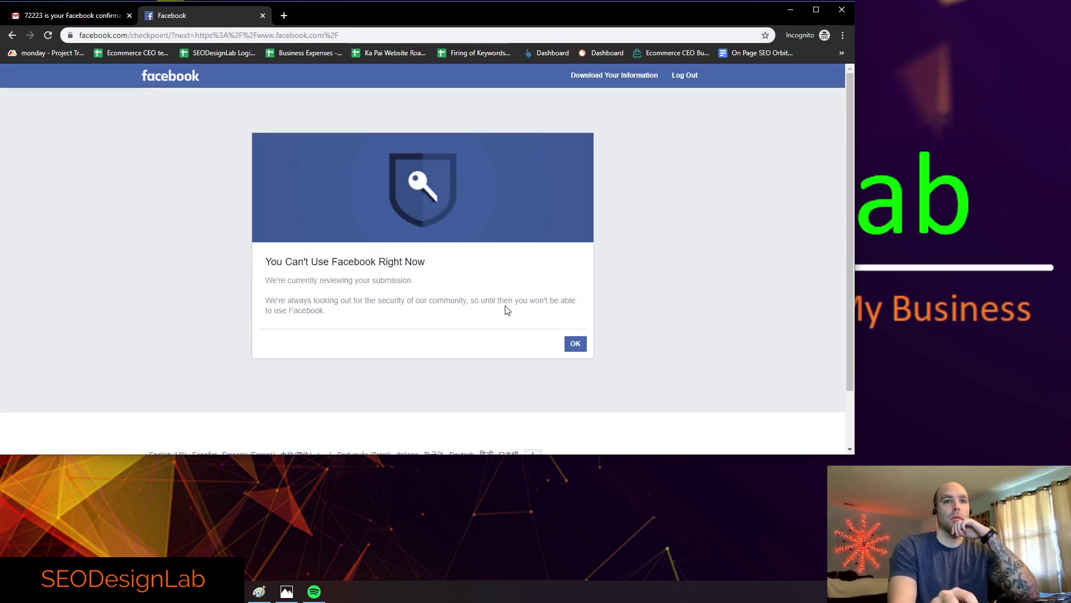
Close the Facebook review tab and the Chrome window holding Gmail.
double_click(320, 261)
click(320, 262)
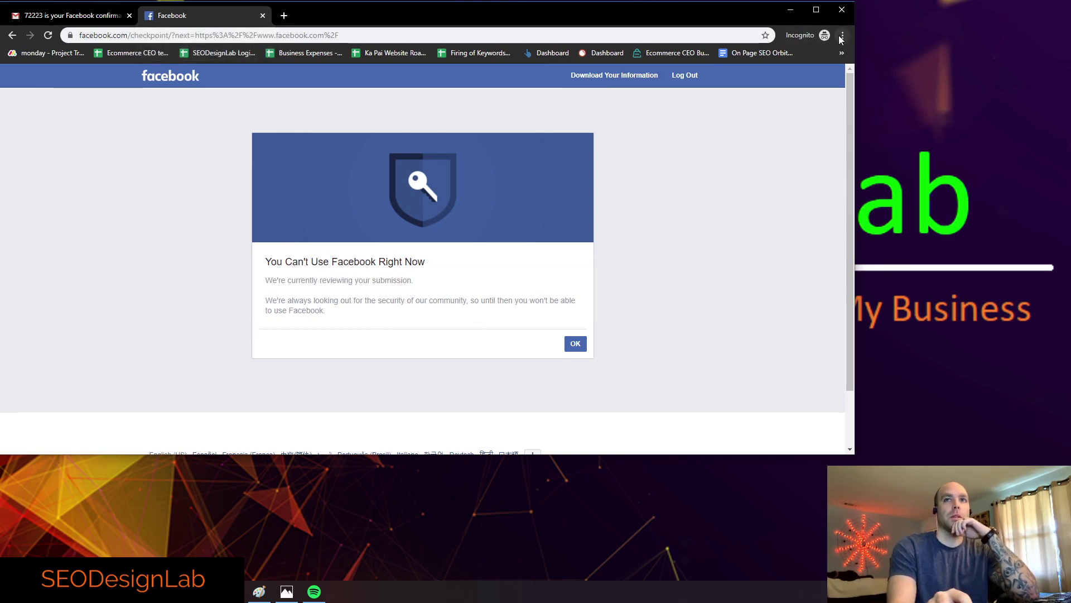
drag(444, 301, 264, 275)
drag(331, 311, 325, 301)
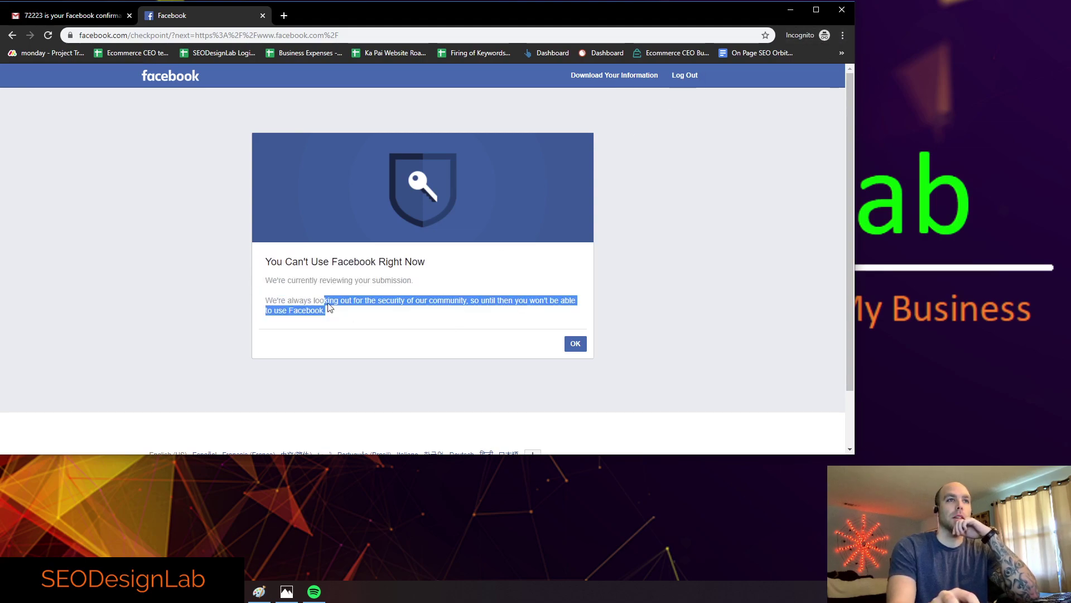
click(263, 15)
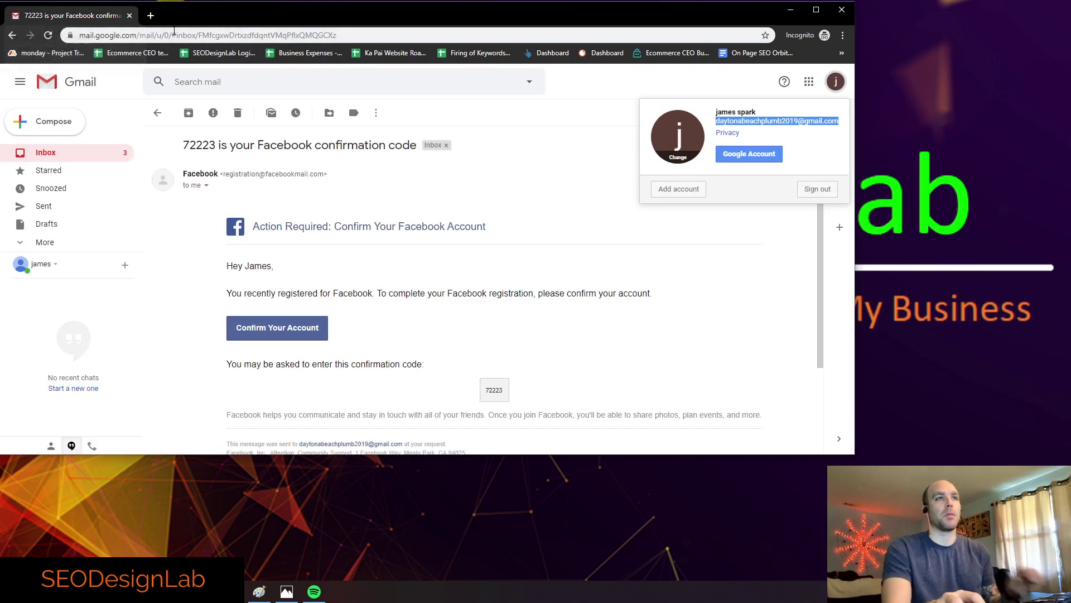
click(179, 36)
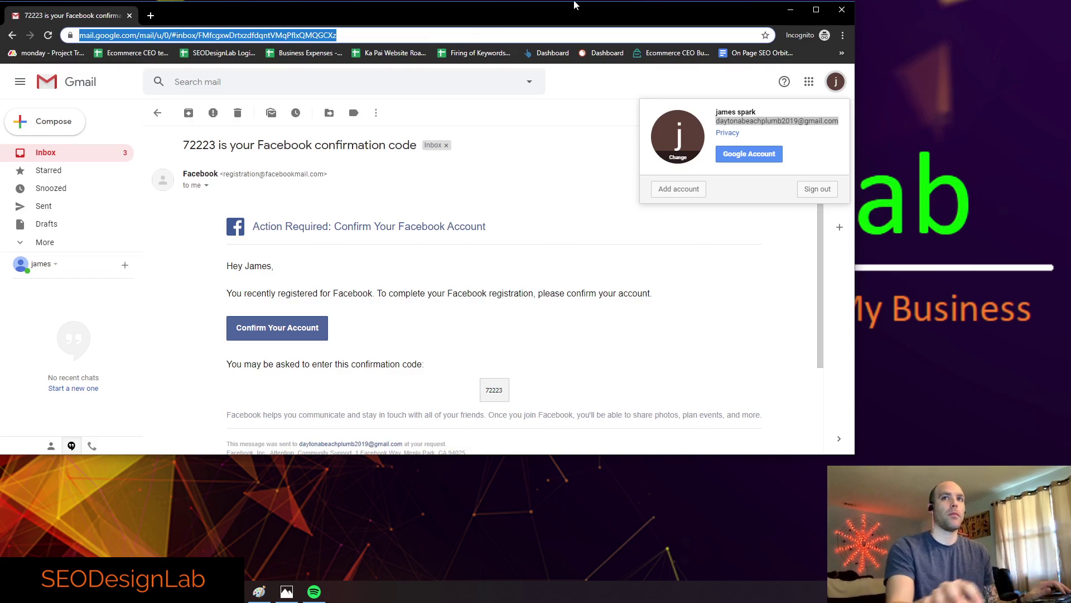
click(842, 10)
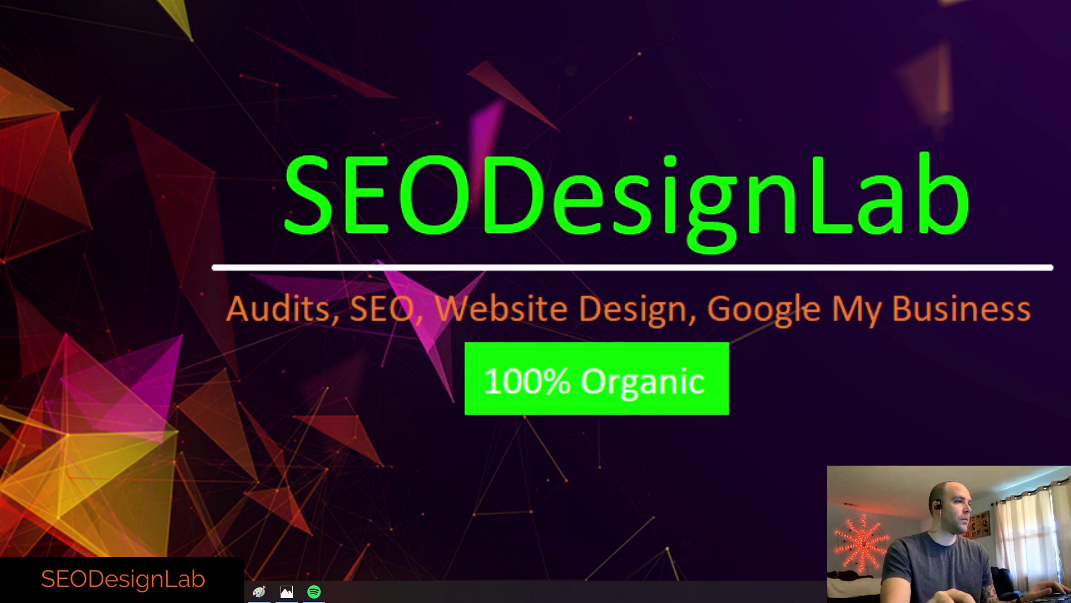
Open a fresh Chrome window and load the Gmail inbox from the address-bar suggestion.
drag(0, 39, 659, 0)
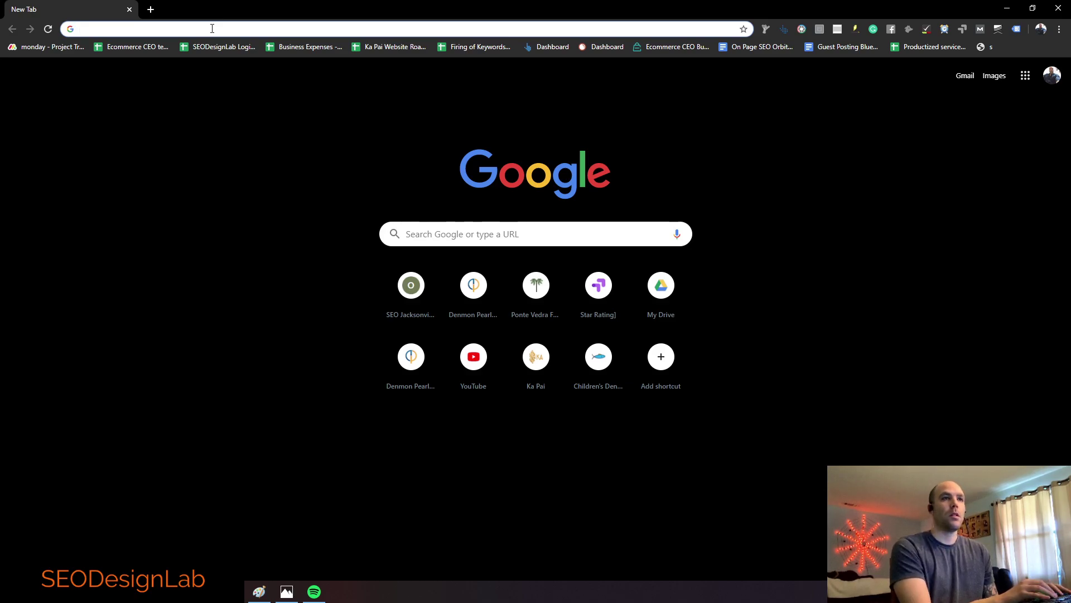
text(gmau)
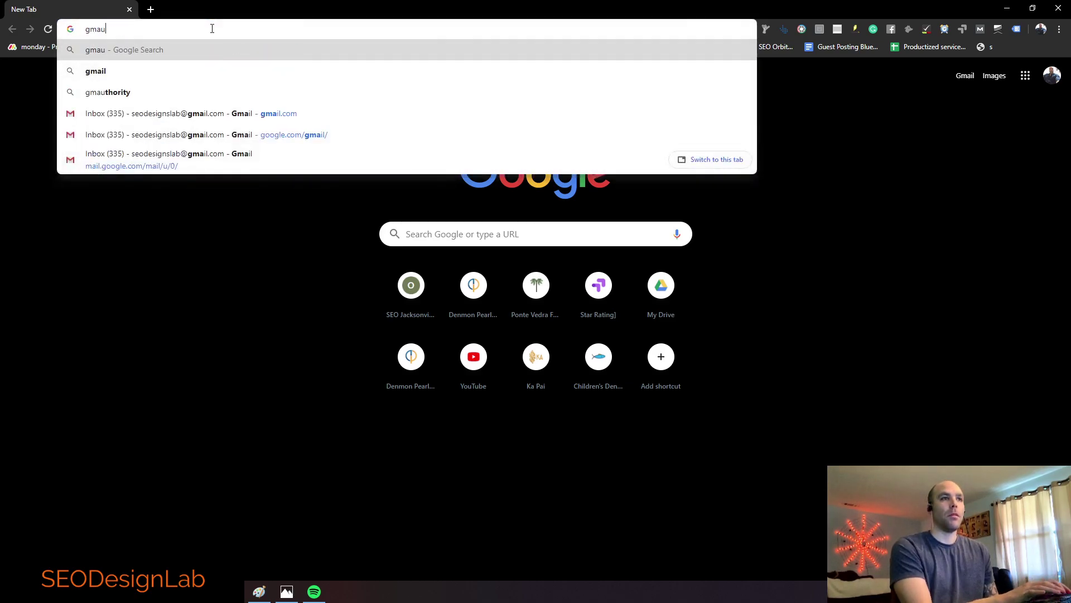
key(BackSpace)
key(Down)
key(Down)
key(Down)
key(Return)
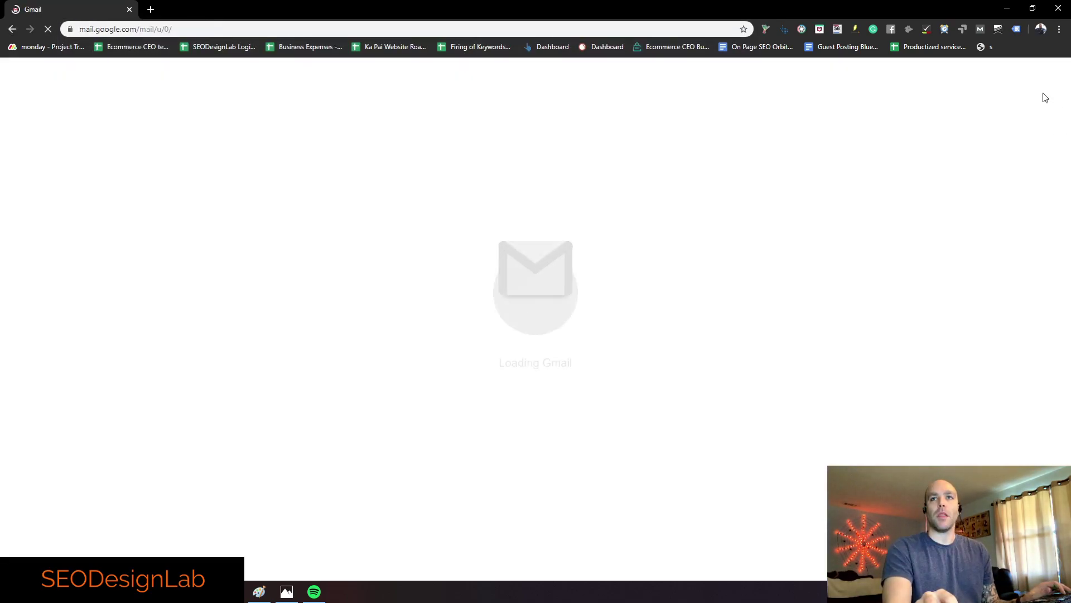
Sign out of Gmail, pick a saved account, and bring up the create-account options.
click(1051, 77)
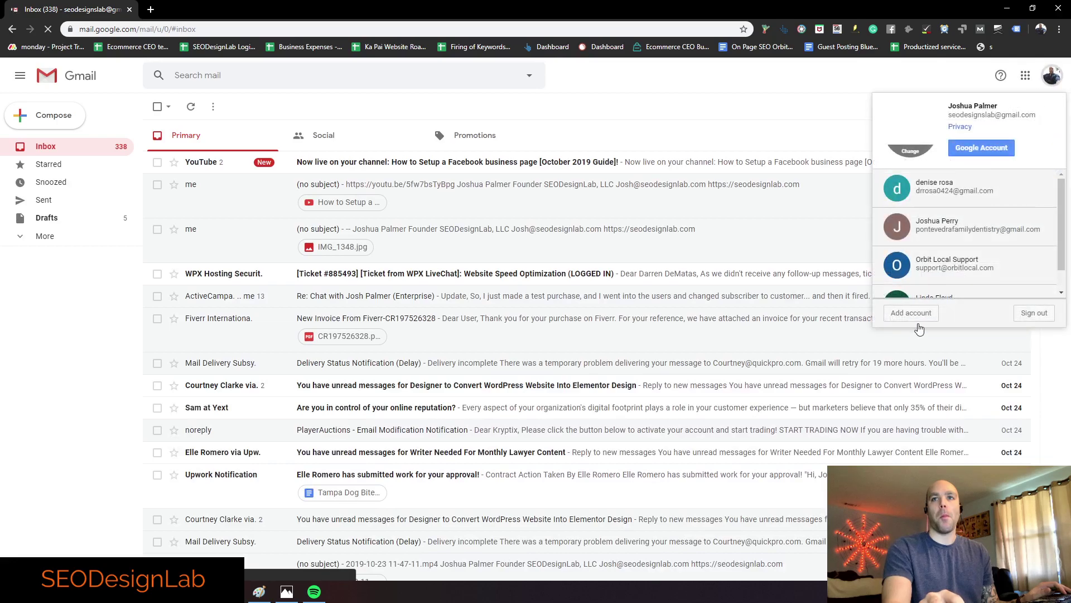
click(1030, 316)
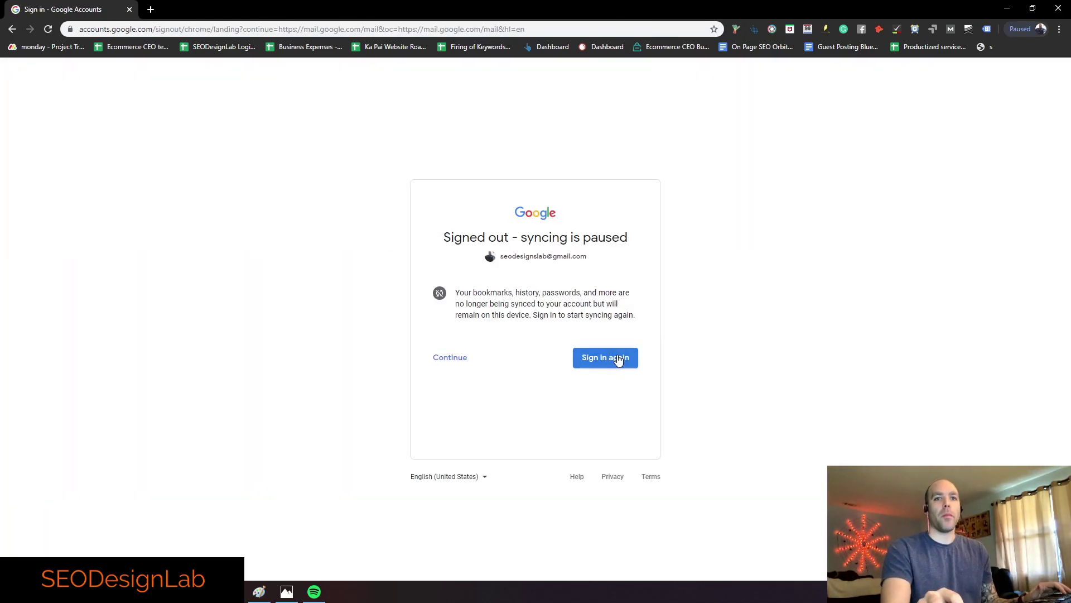
click(446, 361)
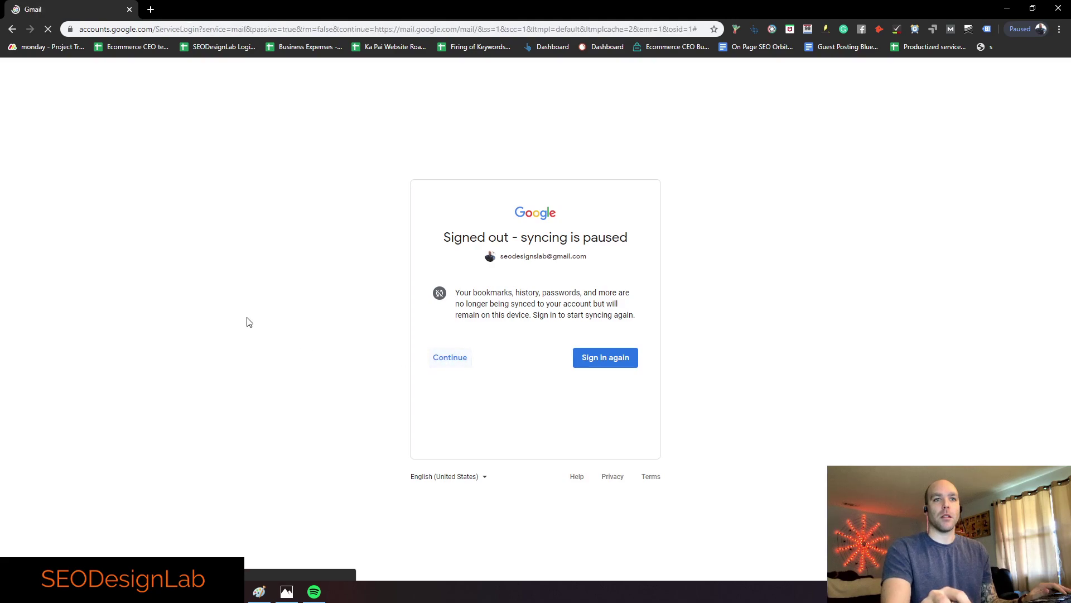
click(481, 441)
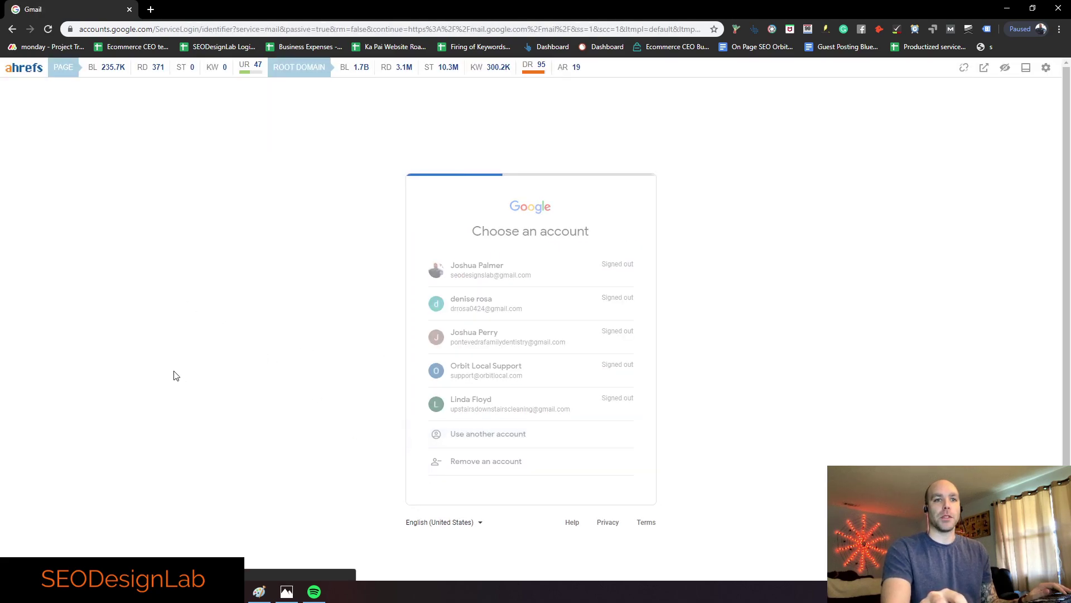
click(455, 410)
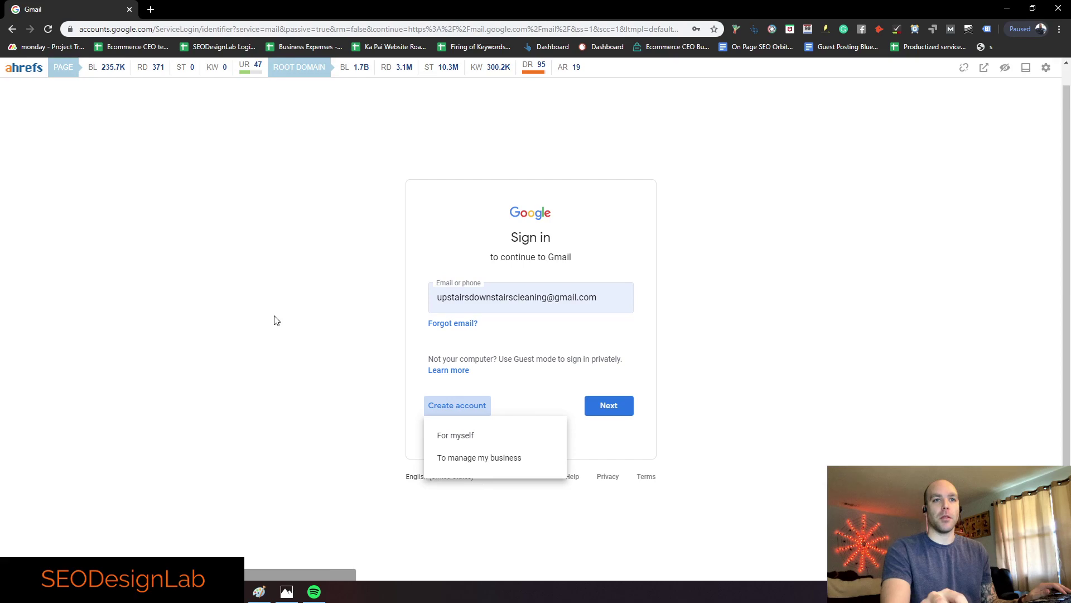
Choose For myself, enter a first and last name, username and confirmed password, and submit.
click(456, 437)
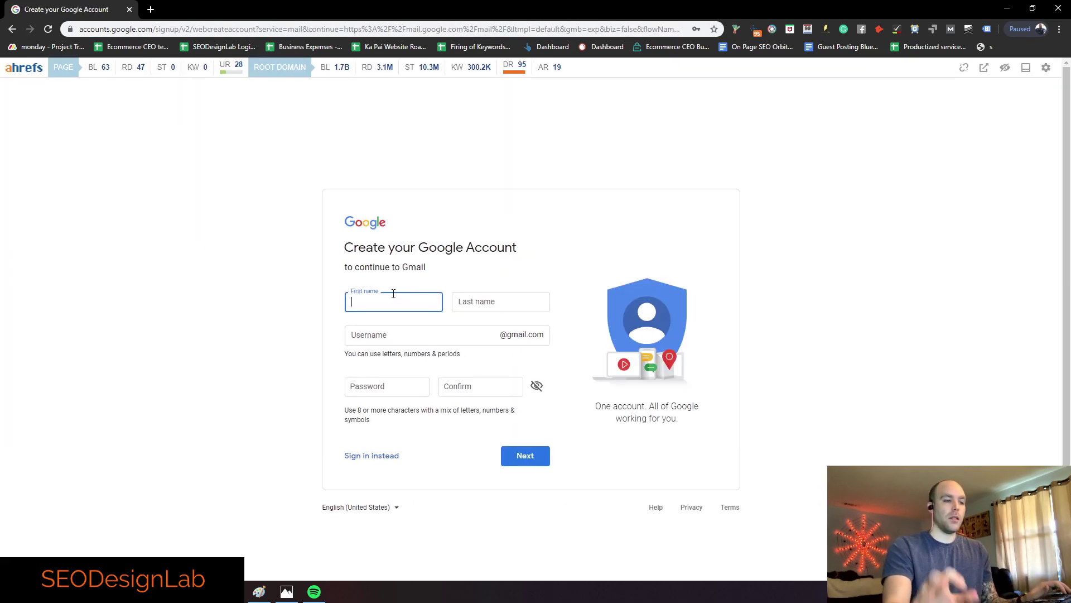
key(Tab)
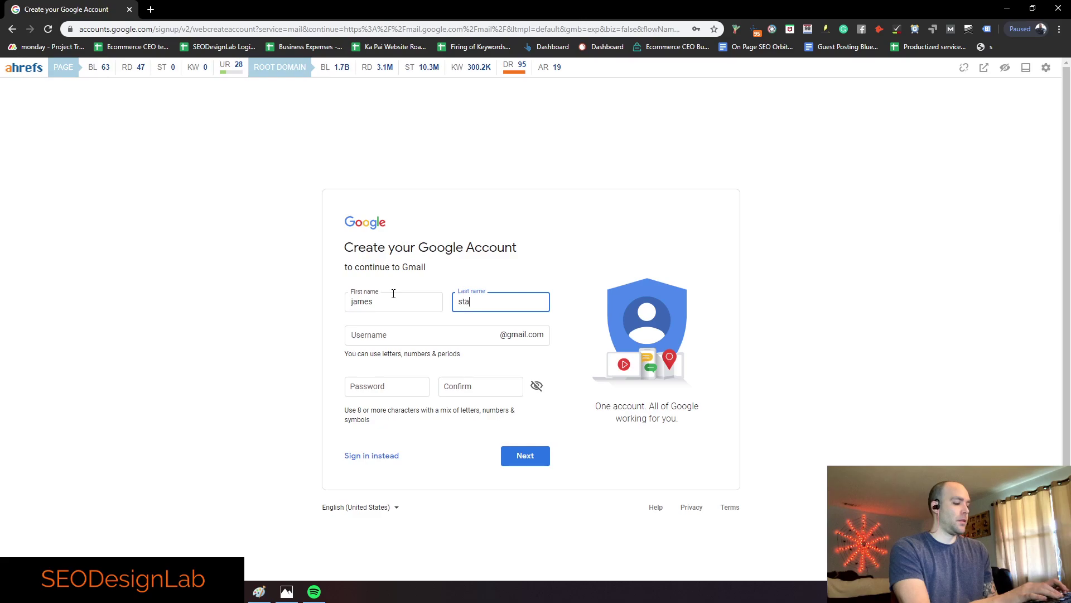
key(Tab)
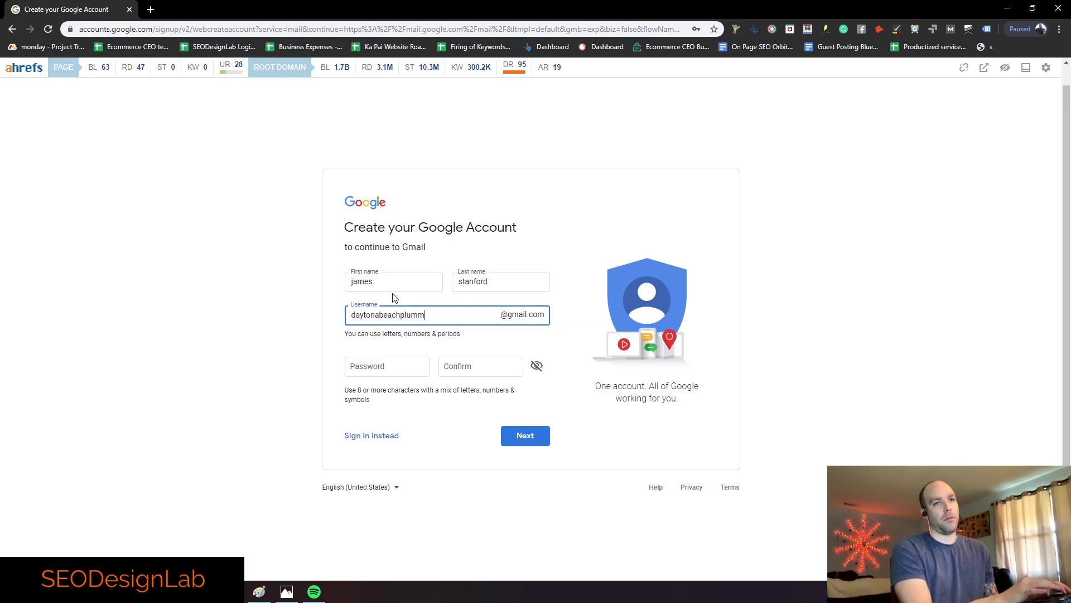
text(2019)
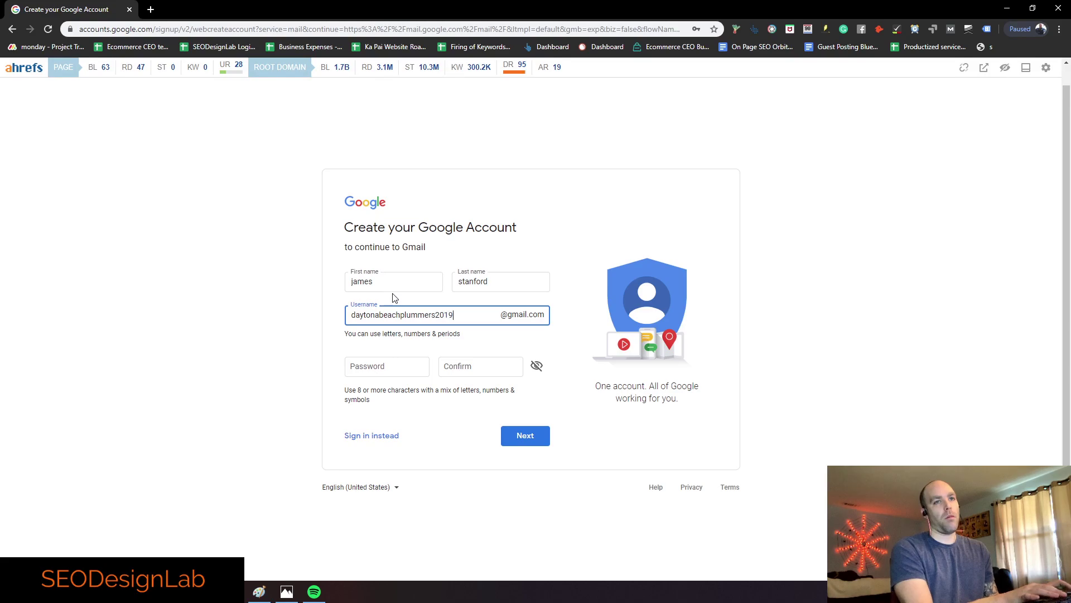
key(Tab)
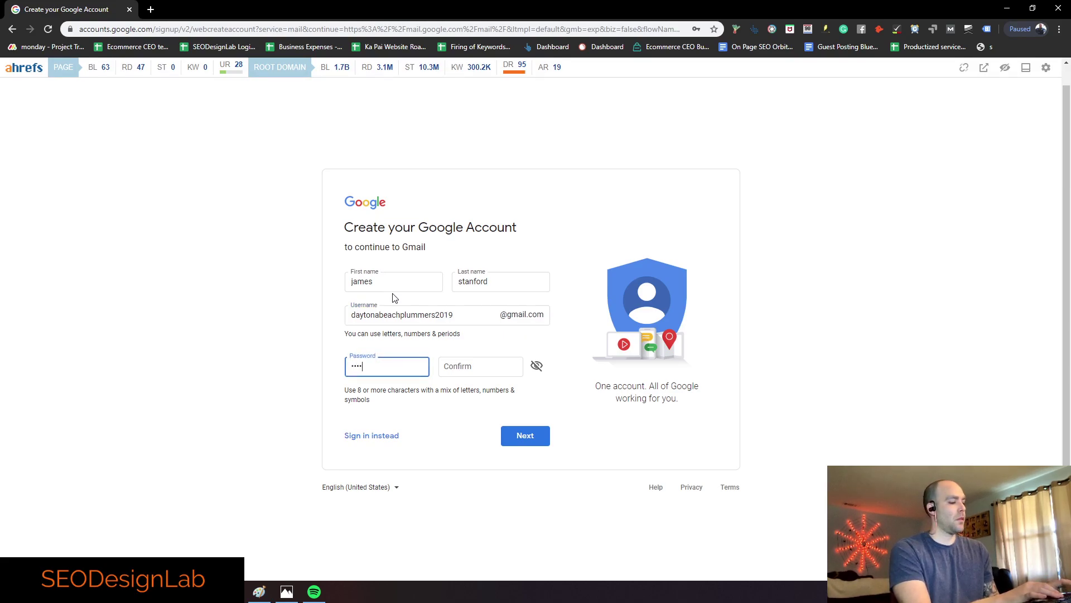
text(••••••••••)
key(Tab)
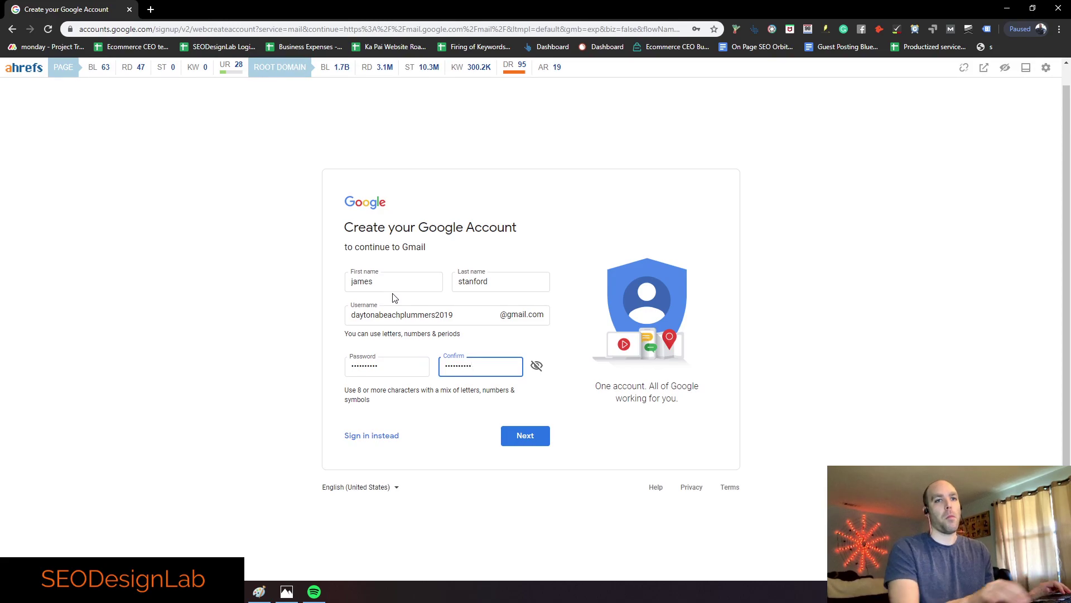
text(••••••••••)
key(Return)
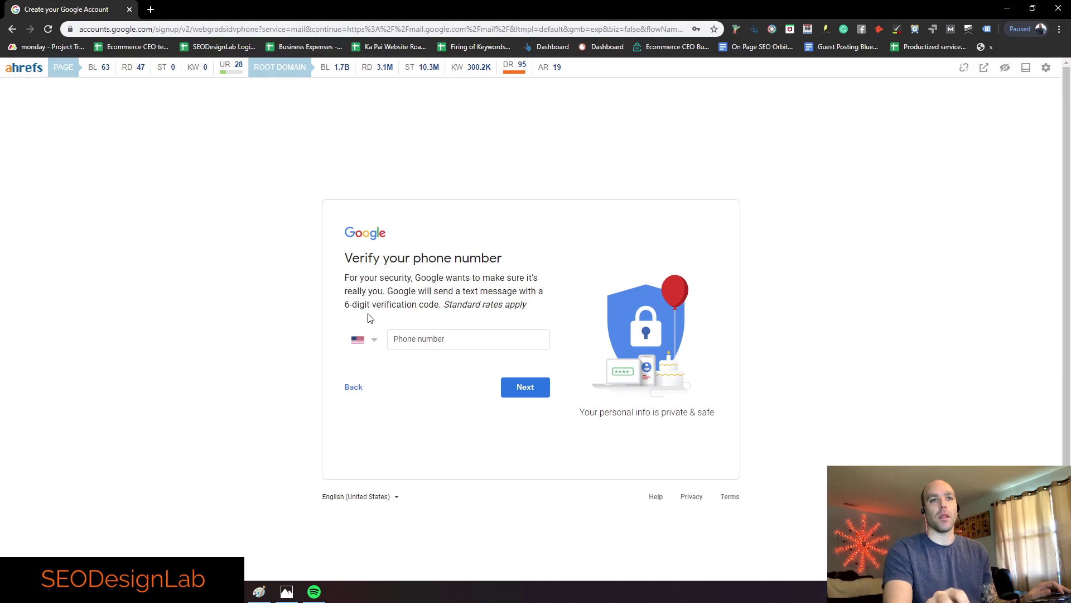
Abandon the Verify your phone number page and open a new Chrome incognito window.
double_click(448, 258)
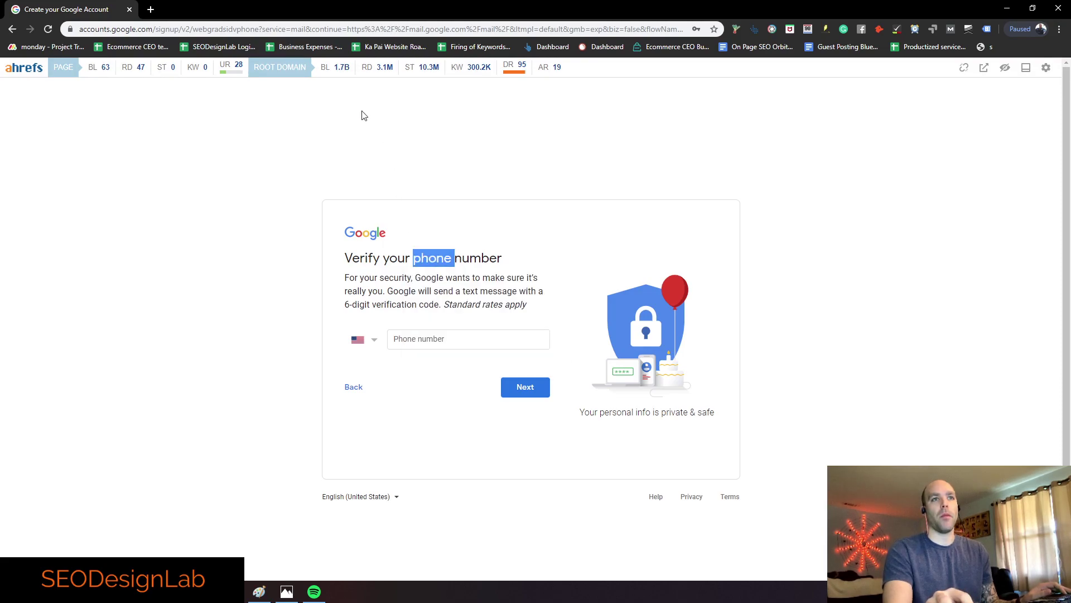
click(288, 26)
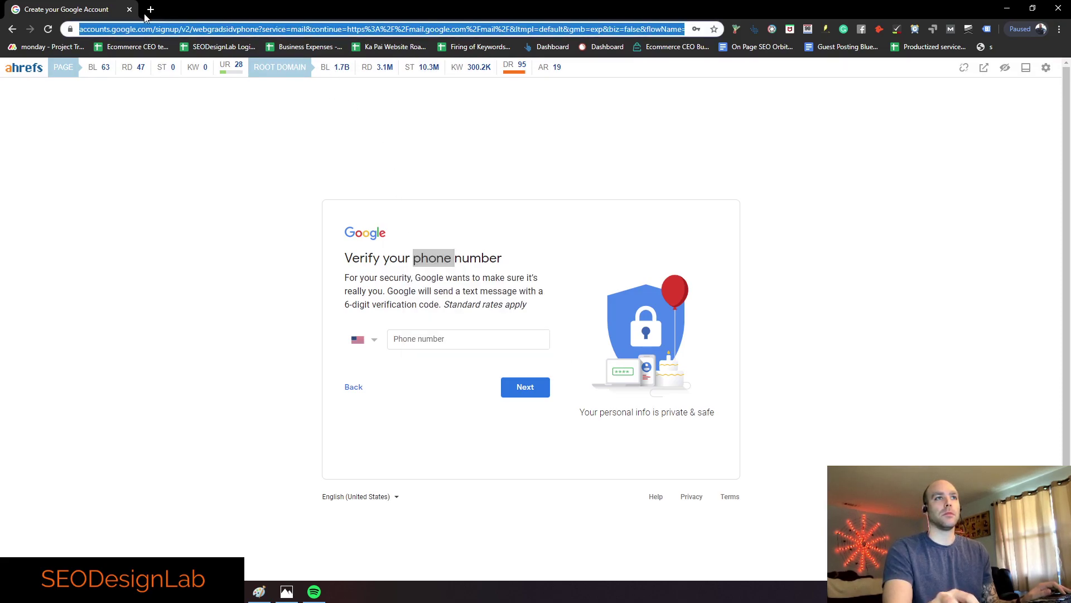
click(260, 337)
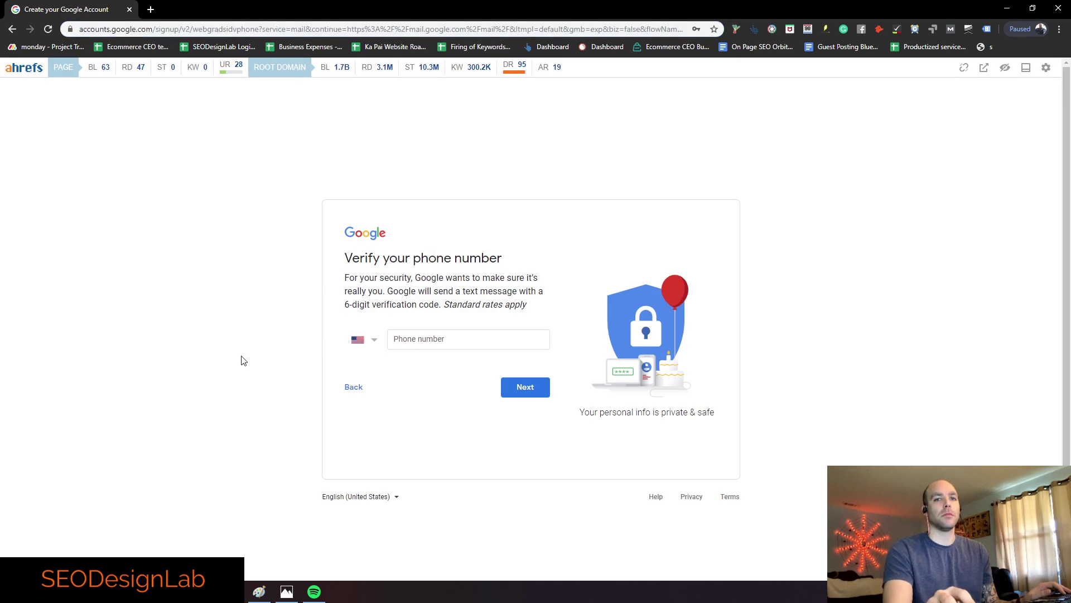
double_click(240, 356)
click(179, 29)
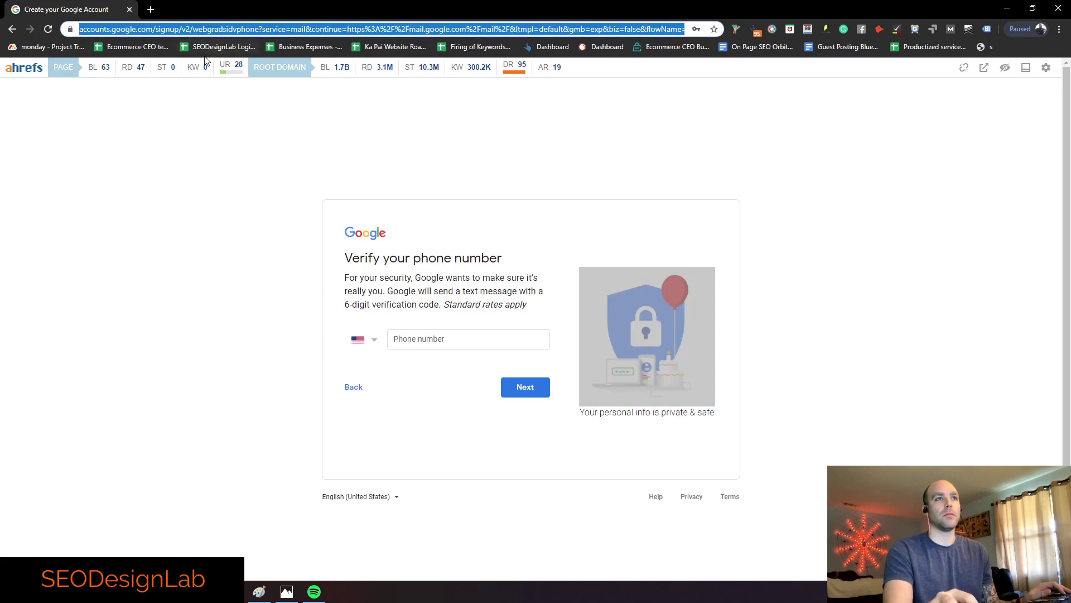
text(fac)
key(BackSpace)
key(BackSpace)
key(BackSpace)
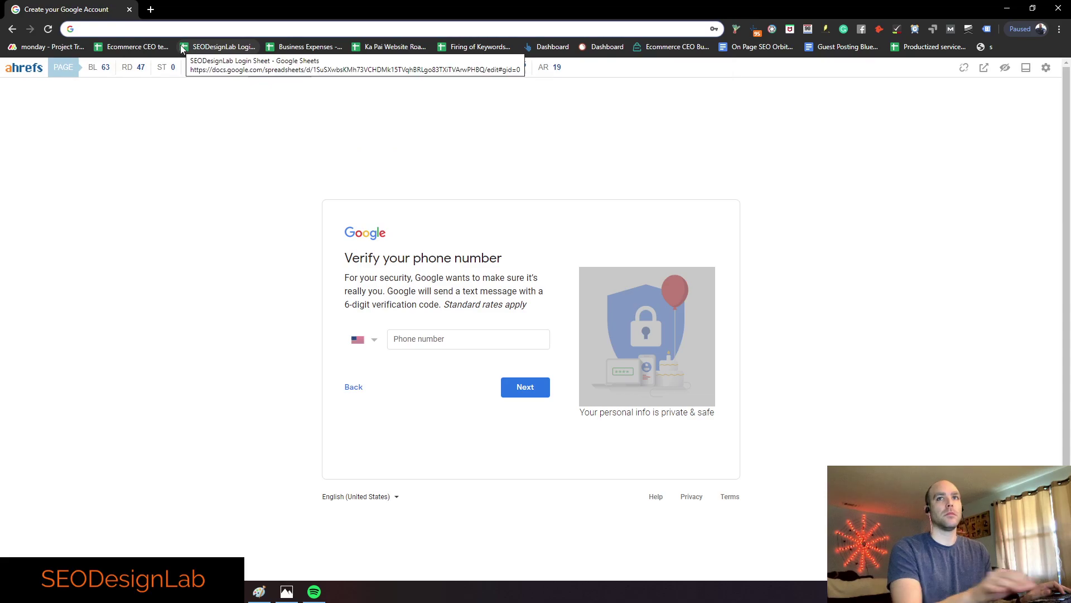
click(1059, 29)
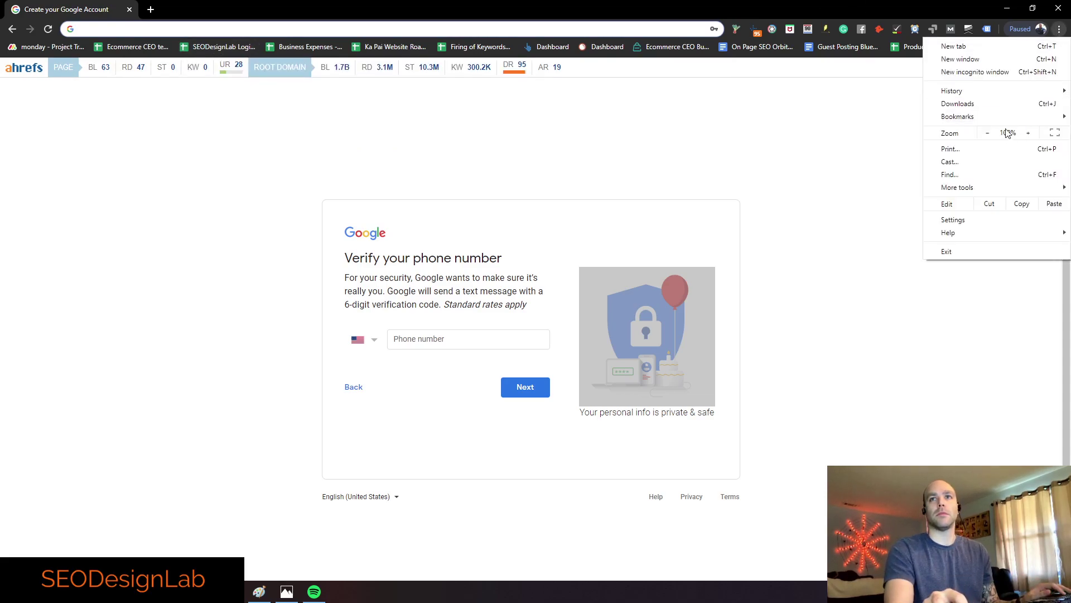
click(993, 71)
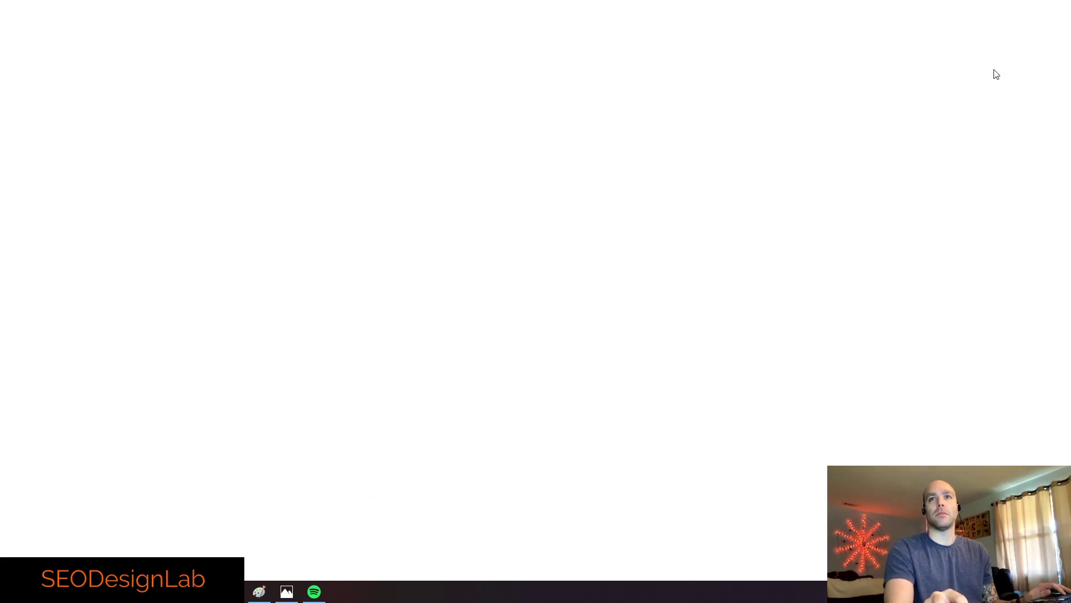
Load facebook.com in incognito and log in with the saved plumbing account email and password.
text(face)
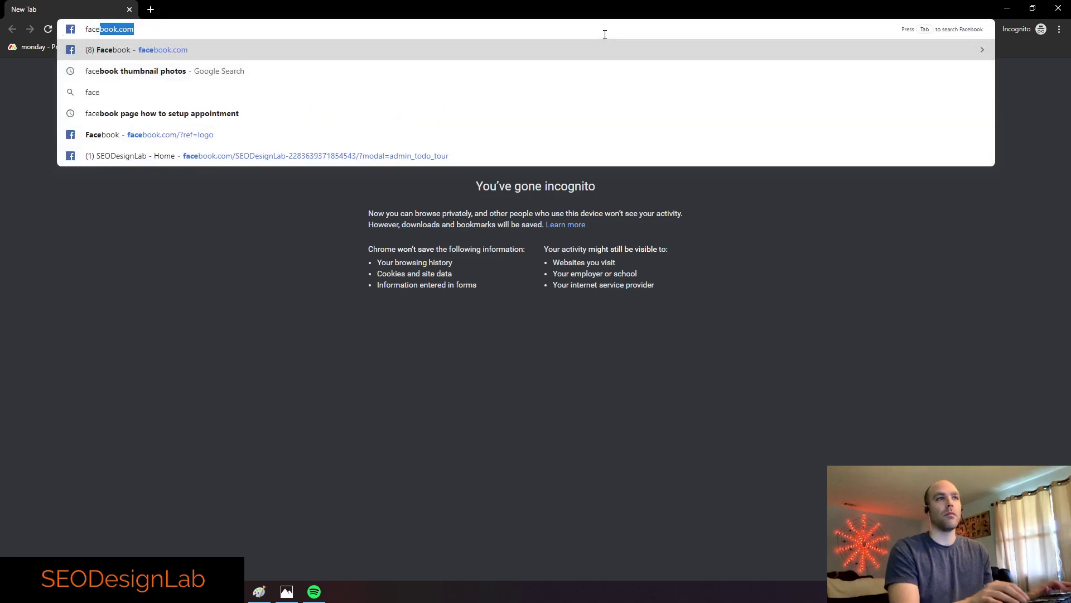
key(Return)
click(616, 84)
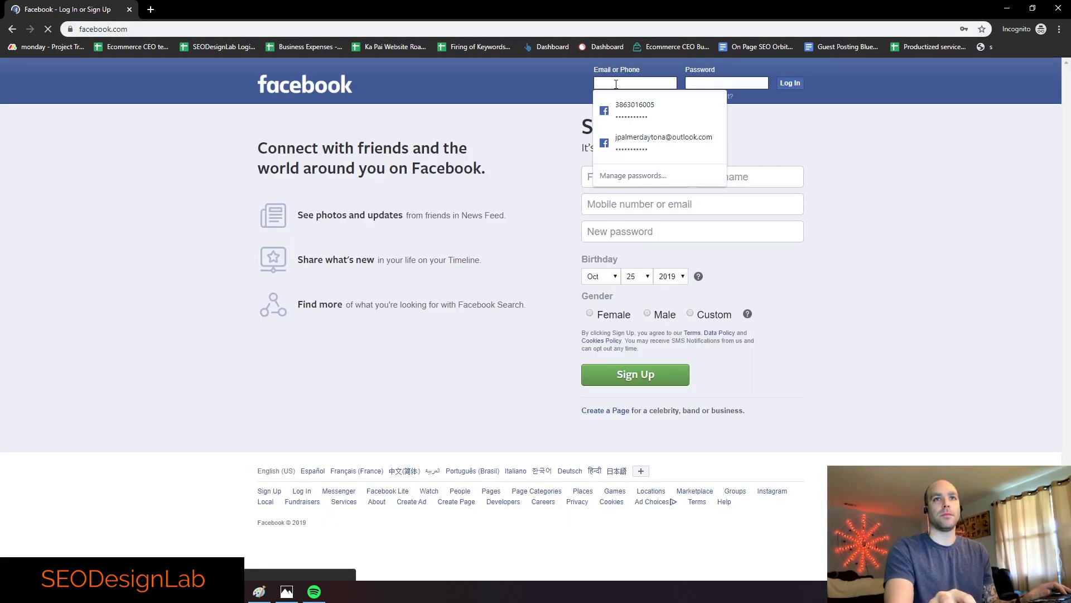
key(ctrl+v)
key(Tab)
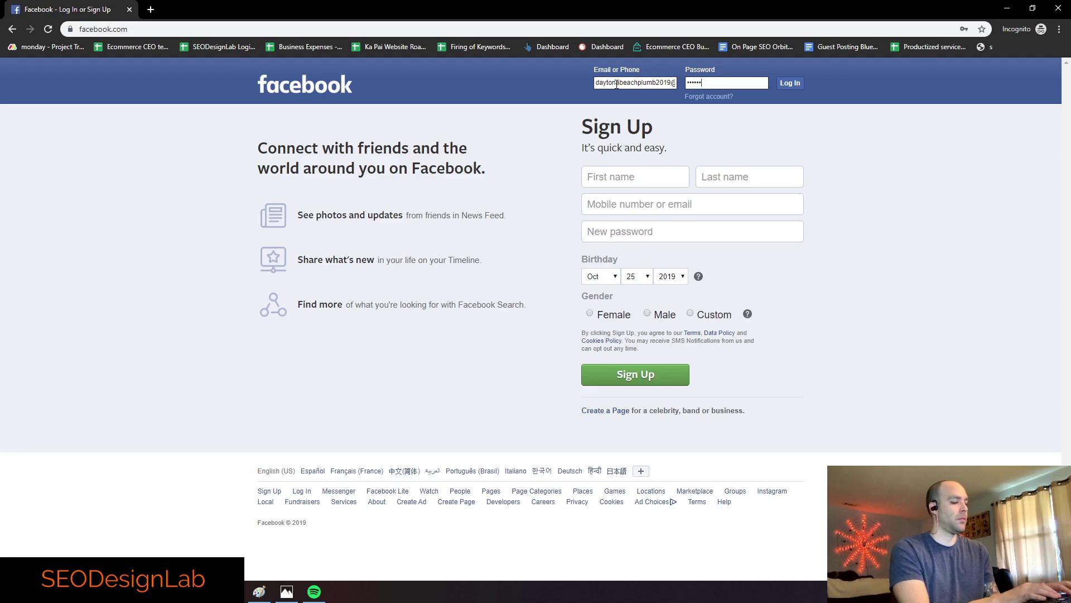
key(ctrl+a)
text(••)
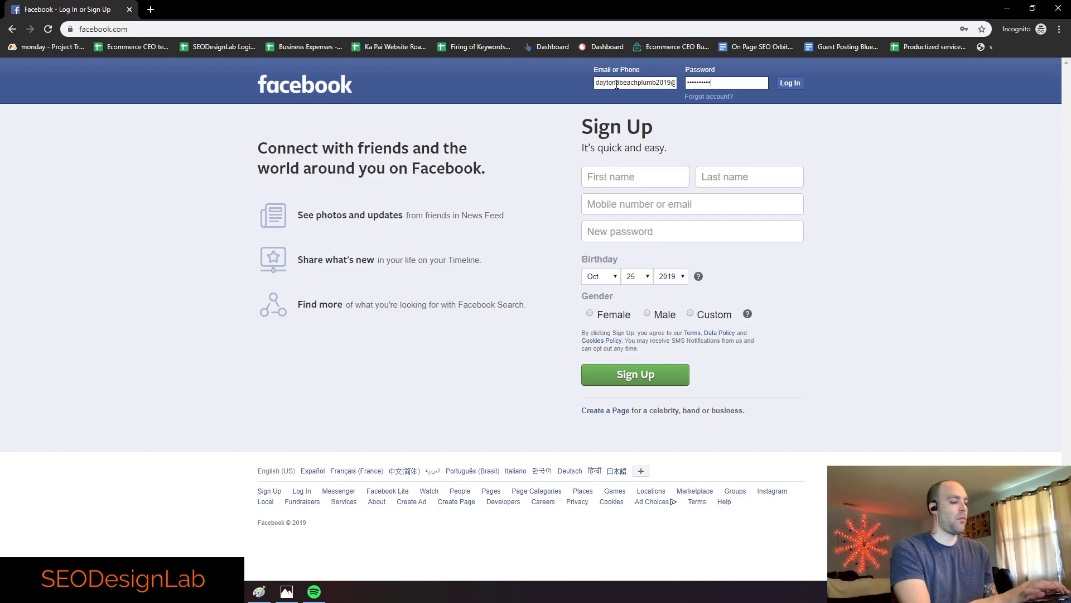
key(Return)
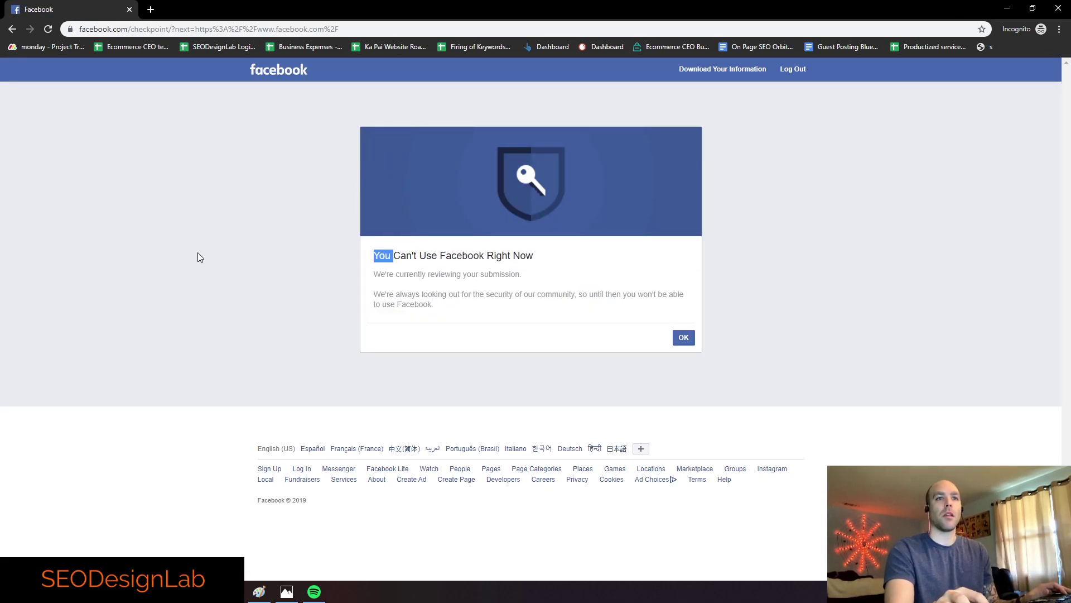
Close the blocked Facebook window and launch Firefox from Start search, declining the default-browser prompt.
triple_click(197, 252)
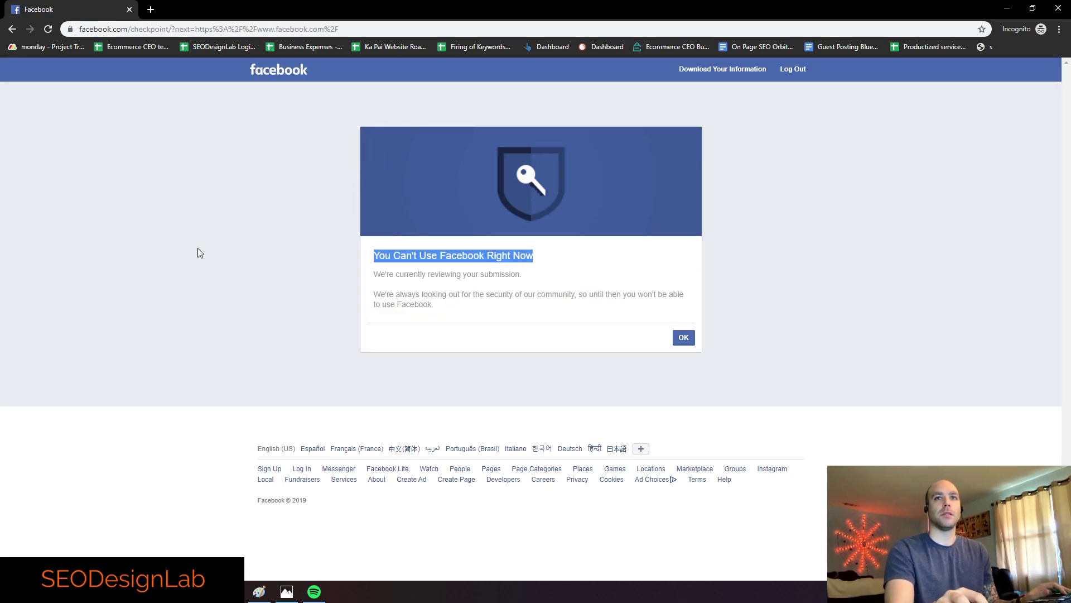
click(130, 10)
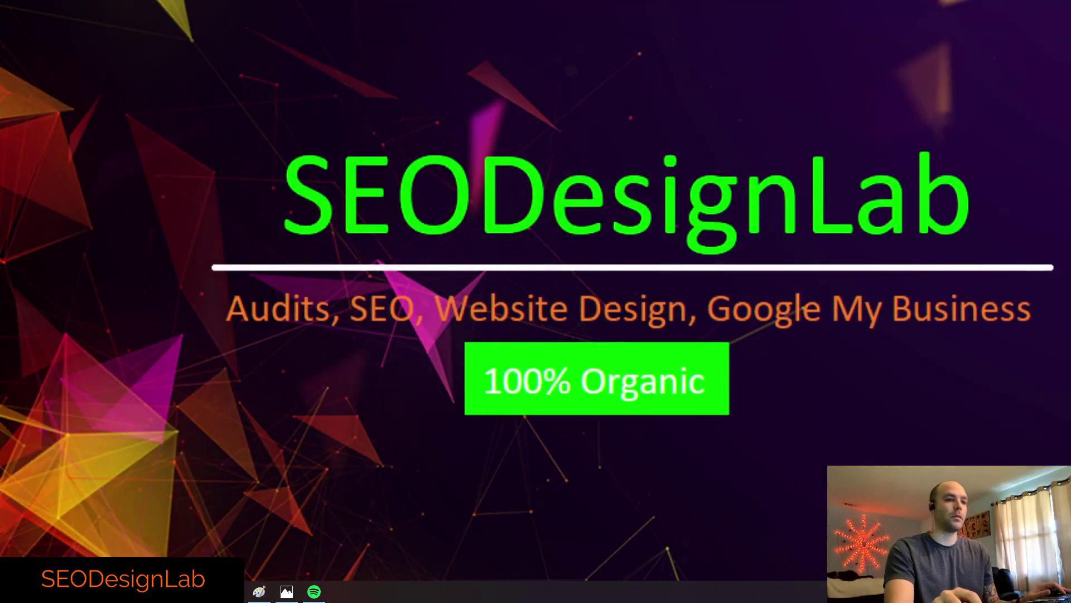
key(super)
text(f)
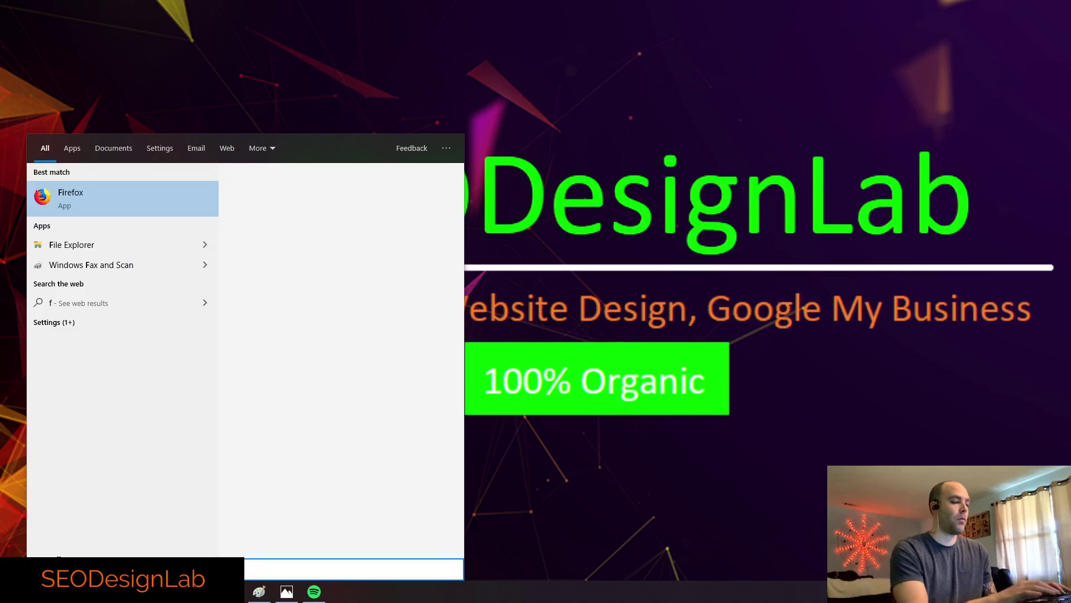
text(ire)
key(Return)
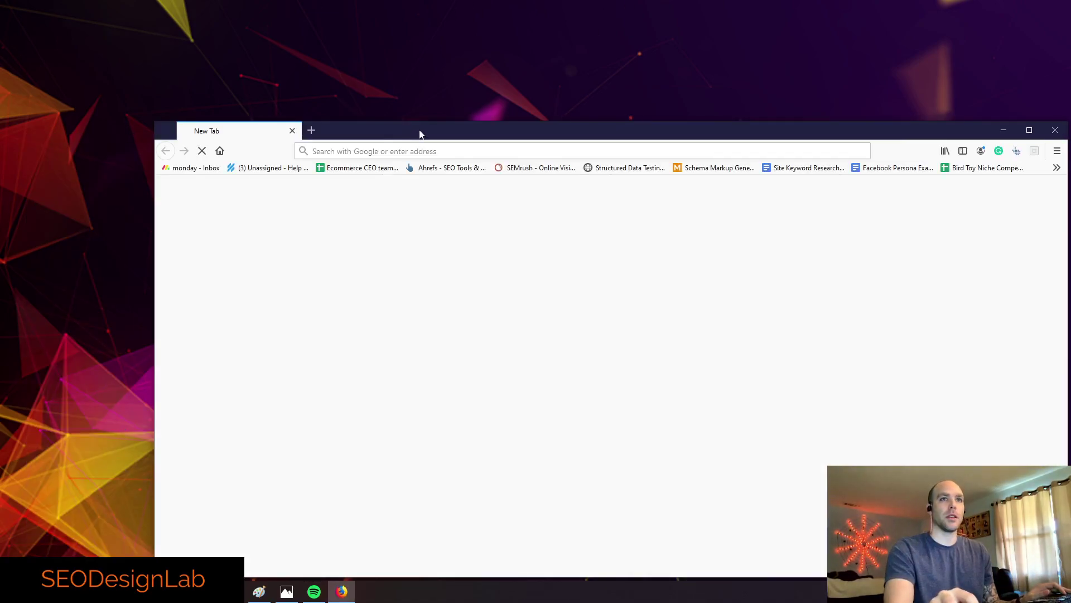
drag(420, 134, 265, 13)
click(510, 258)
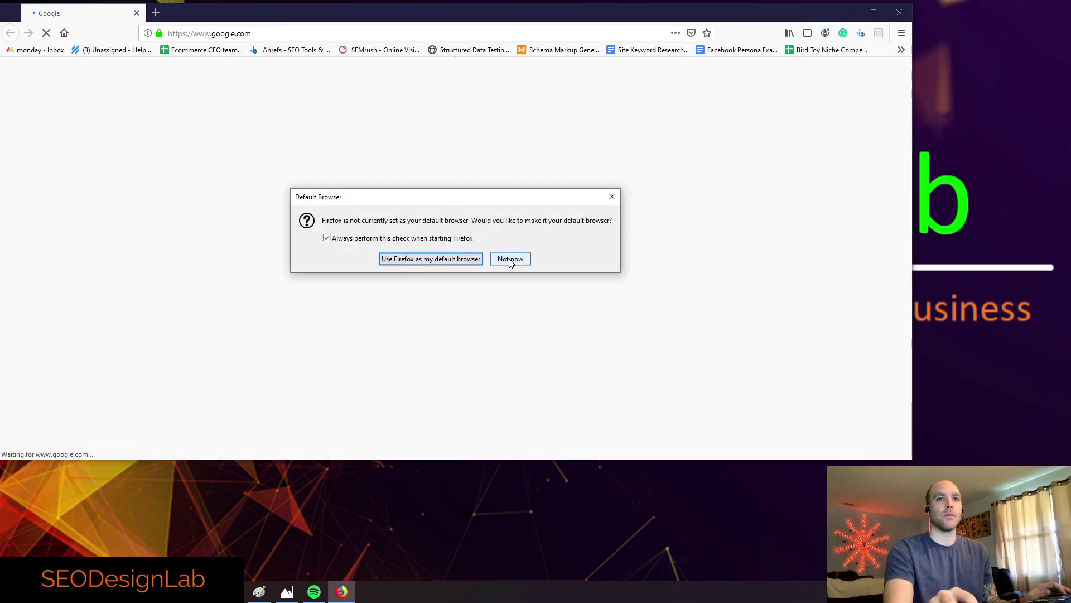
Maximize Firefox, load Gmail, and use another account to reach Create account > For myself.
double_click(474, 138)
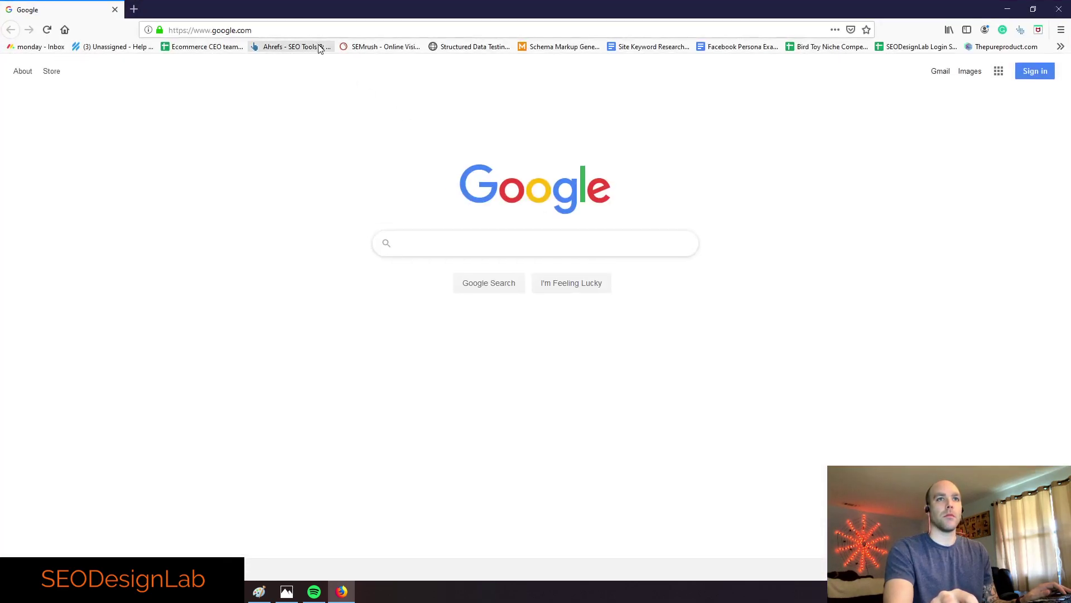
click(313, 30)
text(gmail.com/)
key(Return)
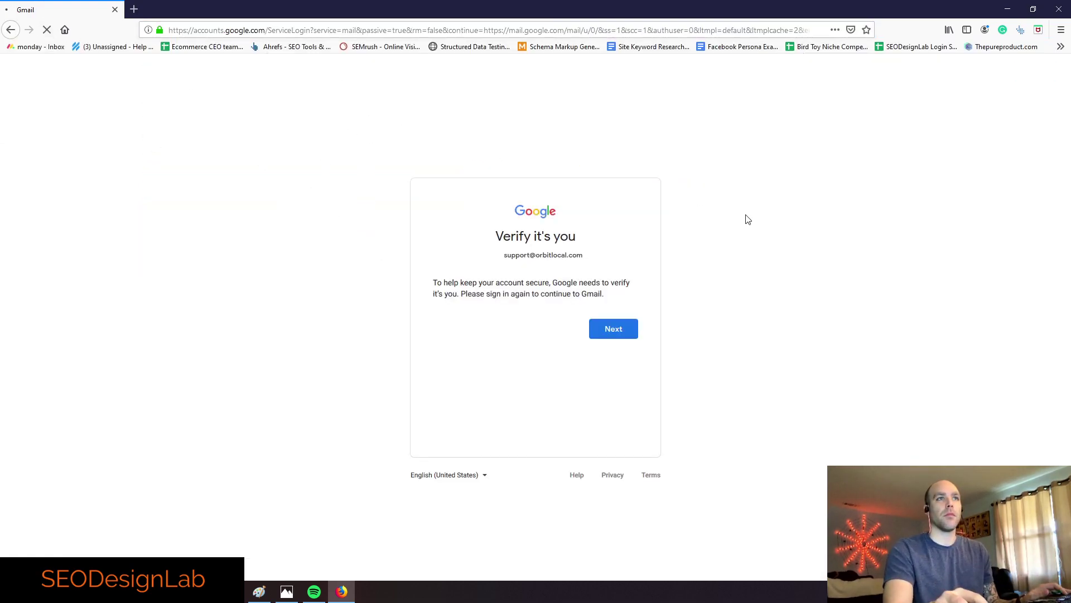
click(609, 333)
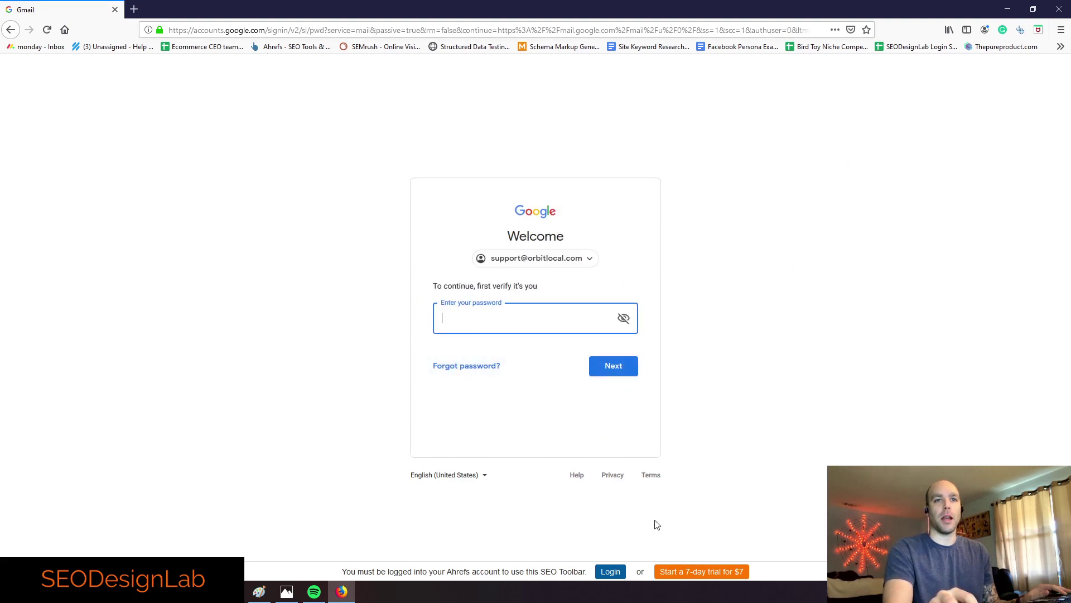
click(578, 261)
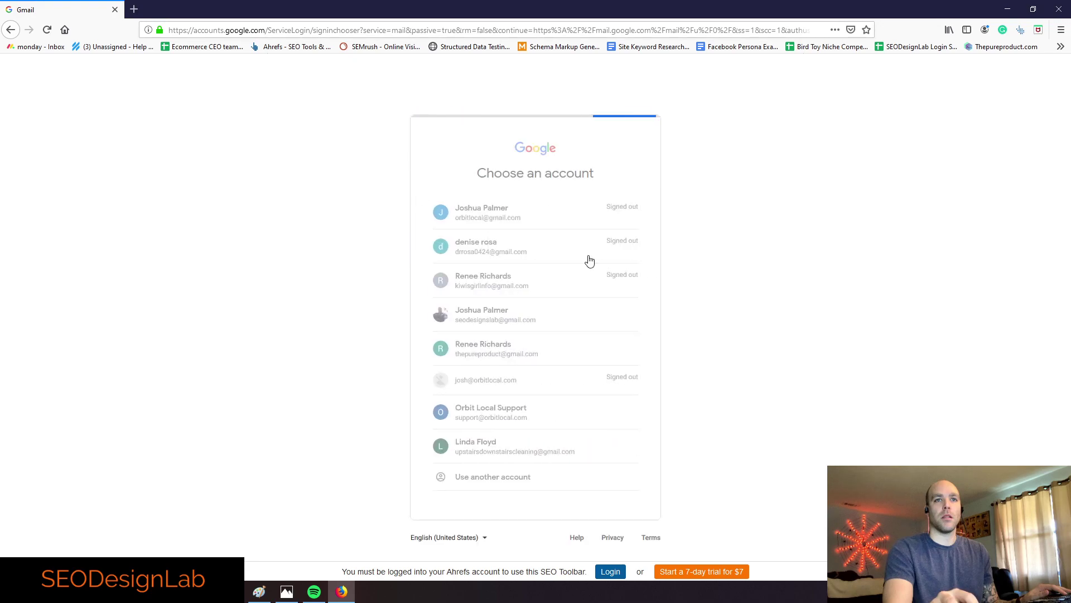
click(488, 481)
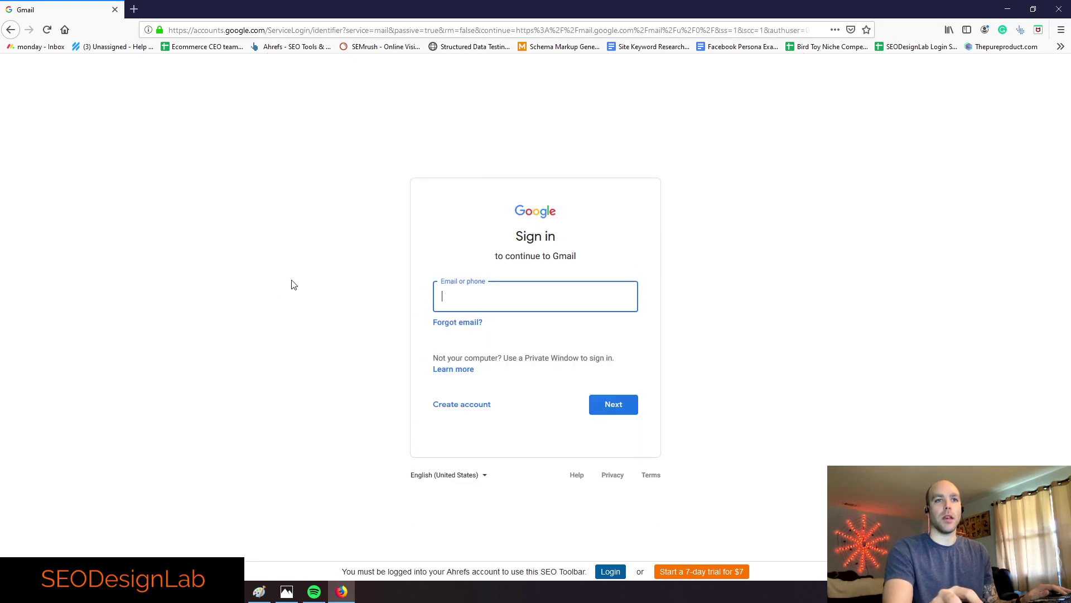
click(479, 410)
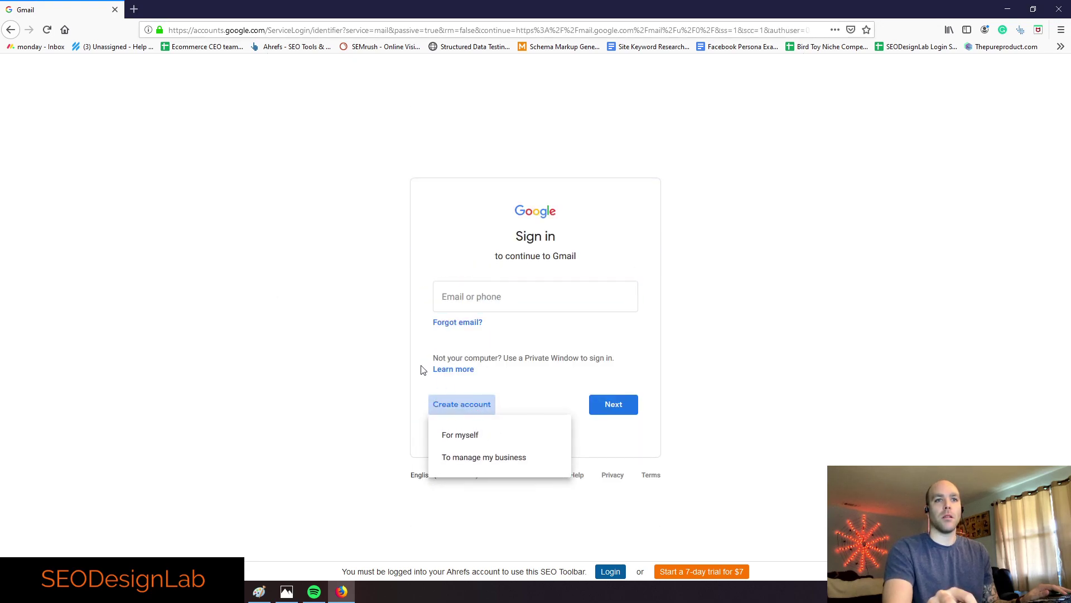
click(466, 436)
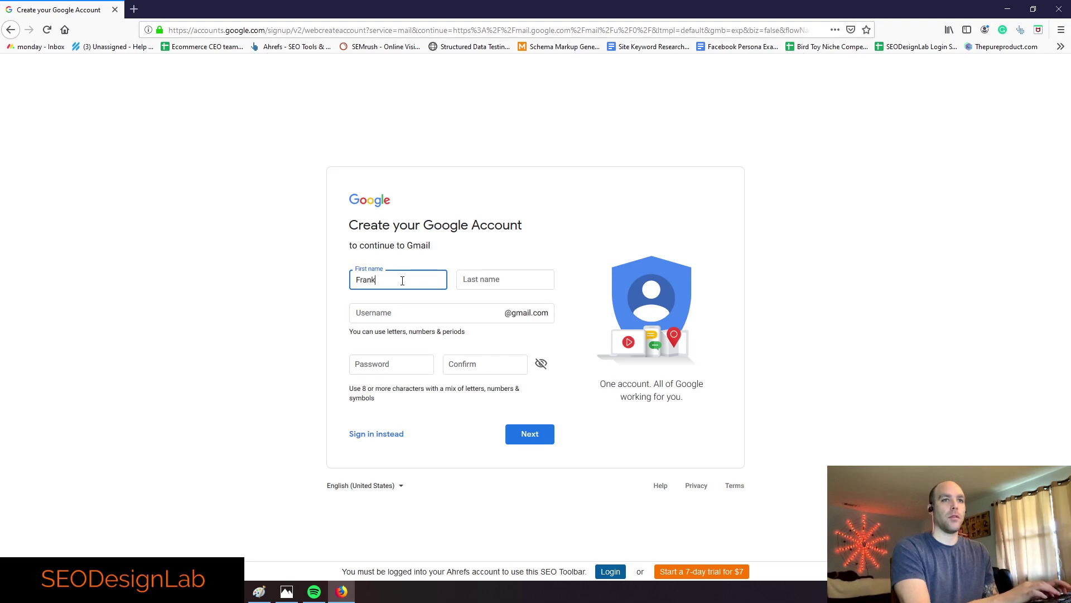
key(Tab)
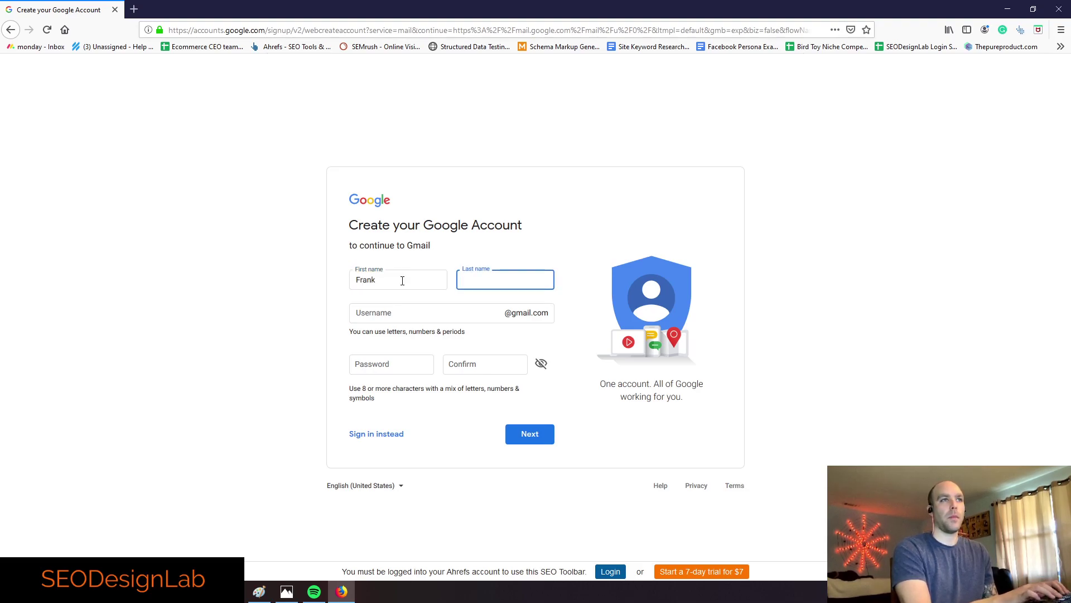
Enter the last name, keep the plumbing-themed username, set and confirm the password, and submit.
text(Smith)
key(Tab)
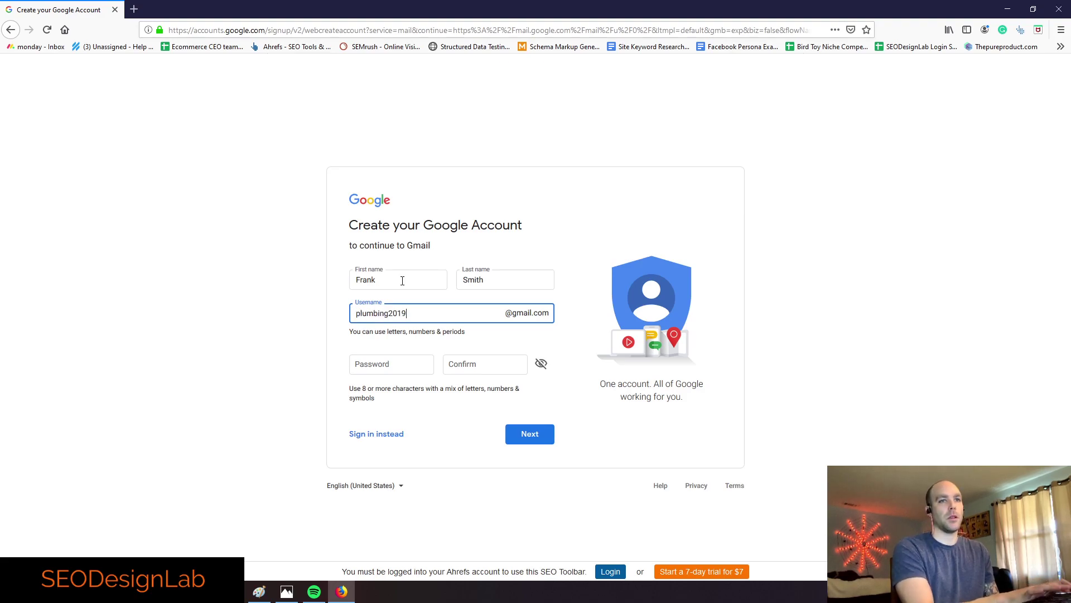
key(ctrl+a)
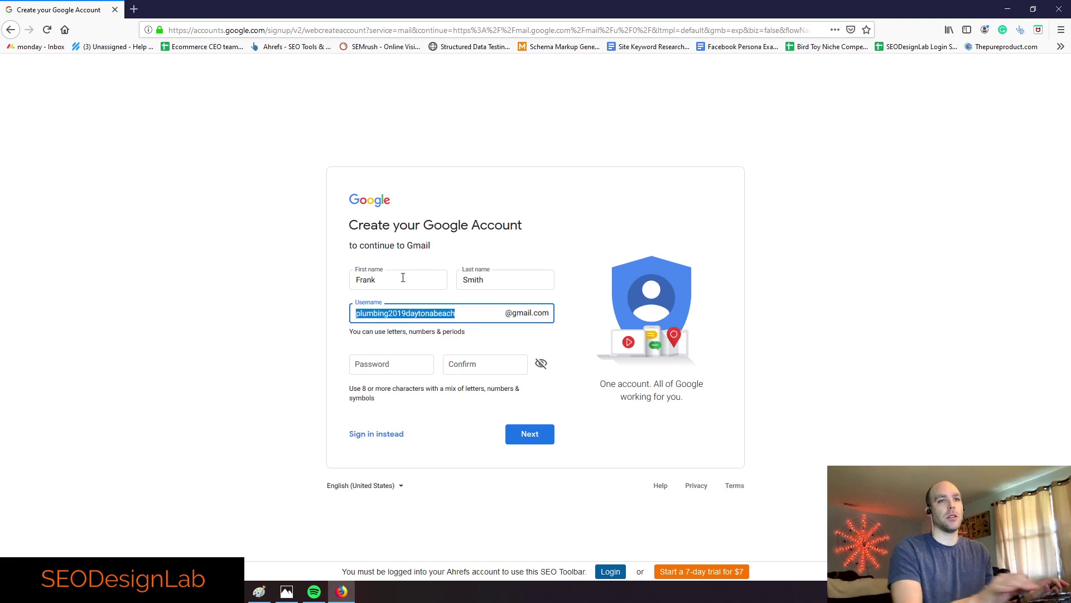
click(404, 362)
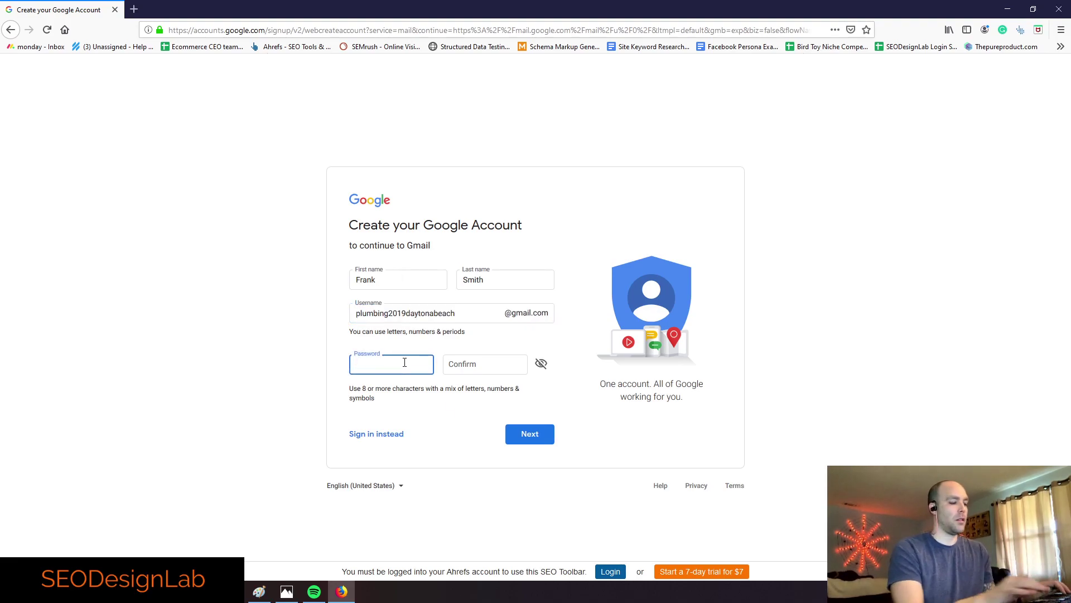
text(••)
key(Tab)
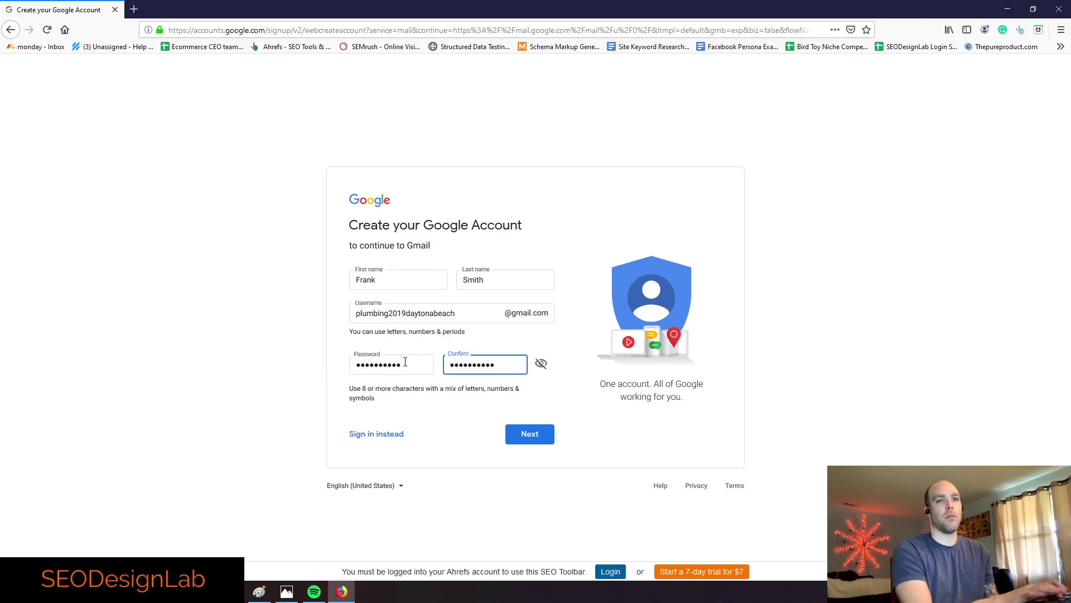
key(Return)
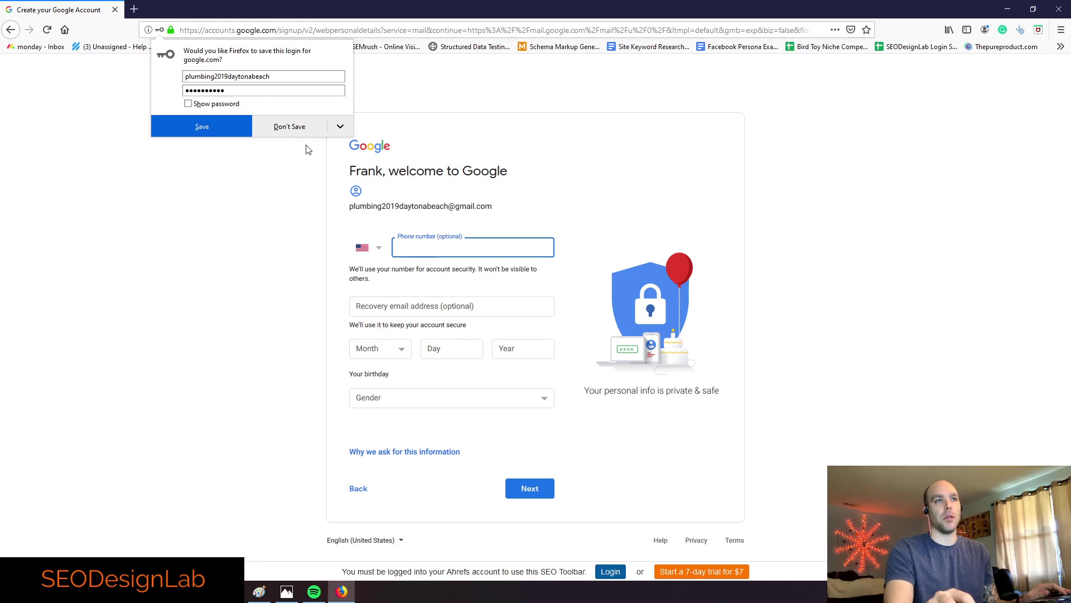
Decline saving the login in Firefox and set the birth month to June.
click(293, 128)
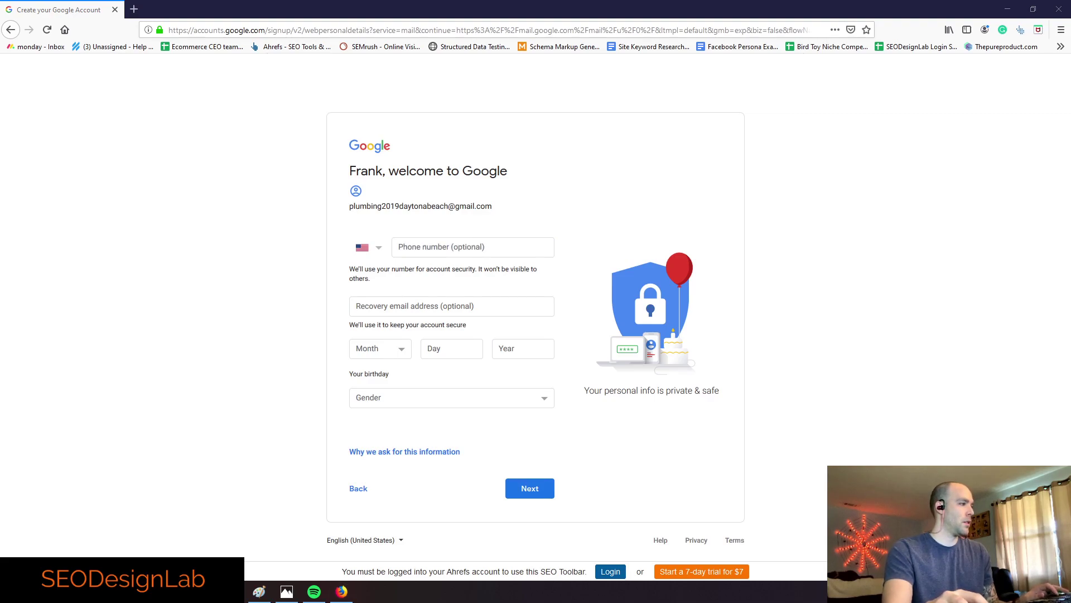
click(218, 201)
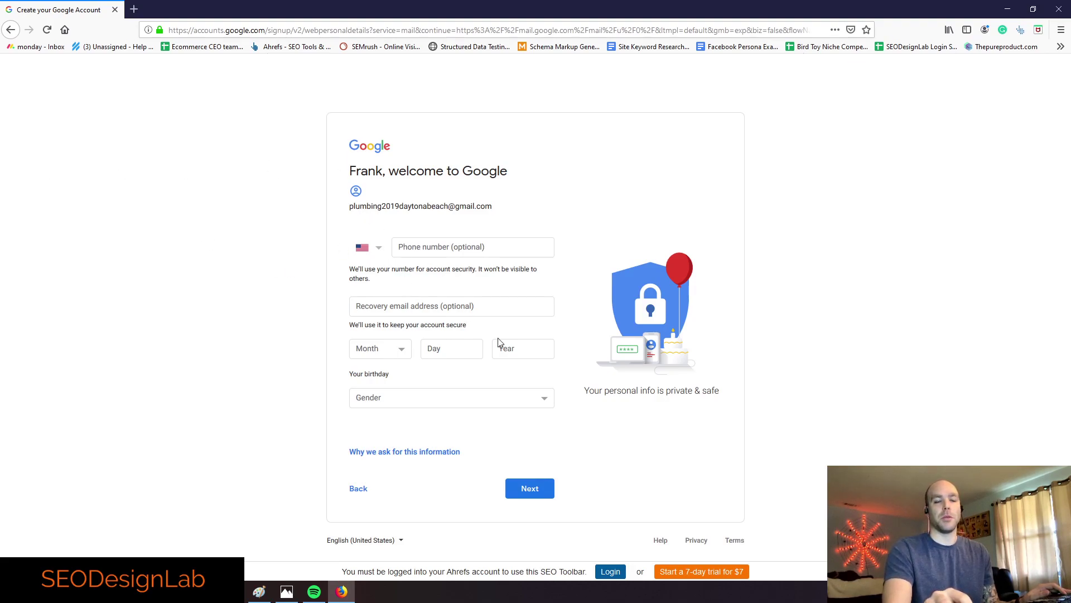
click(385, 351)
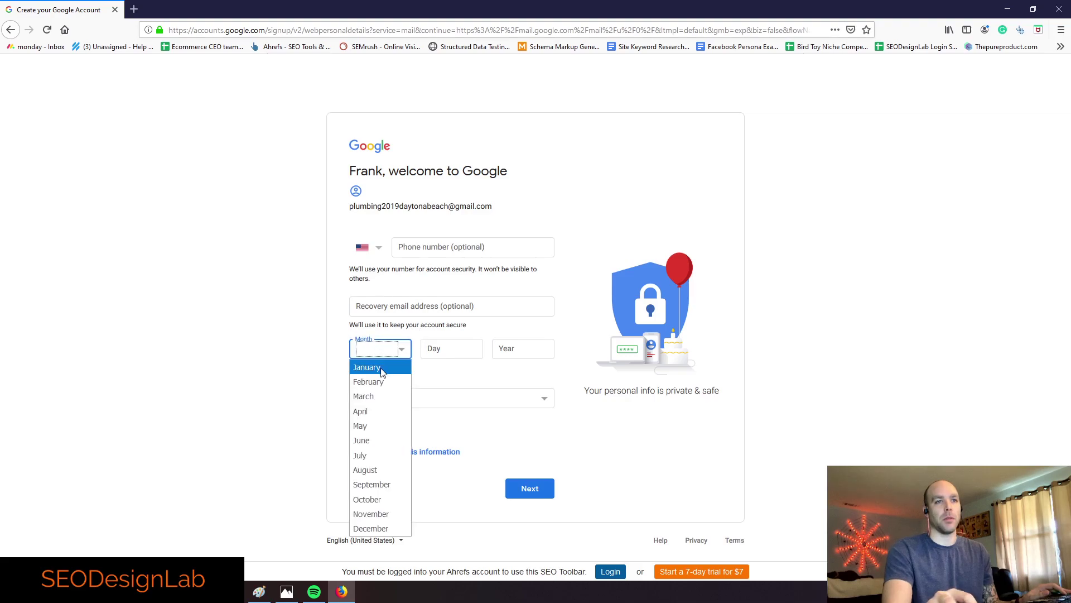
click(383, 367)
click(441, 350)
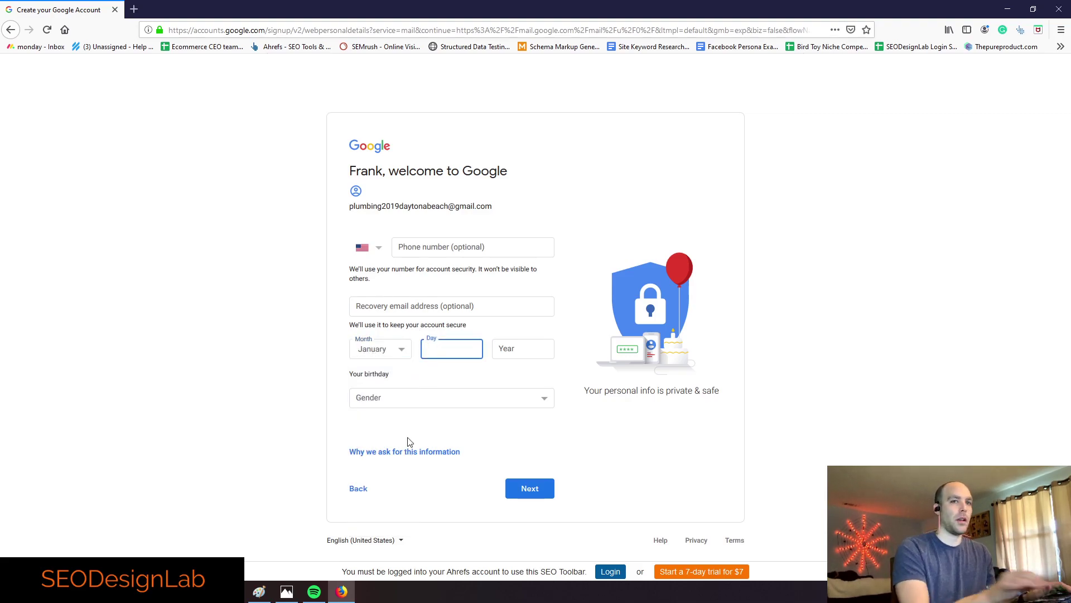
click(394, 349)
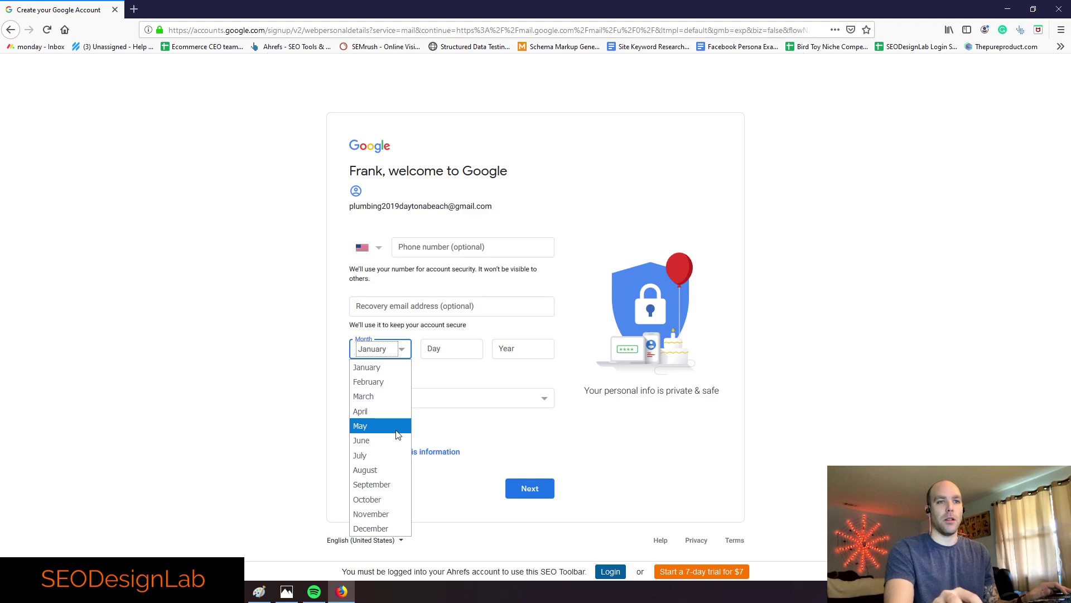
click(402, 425)
Enter birth day 25 and year 1989, choose gender Rather not say, and continue.
click(433, 361)
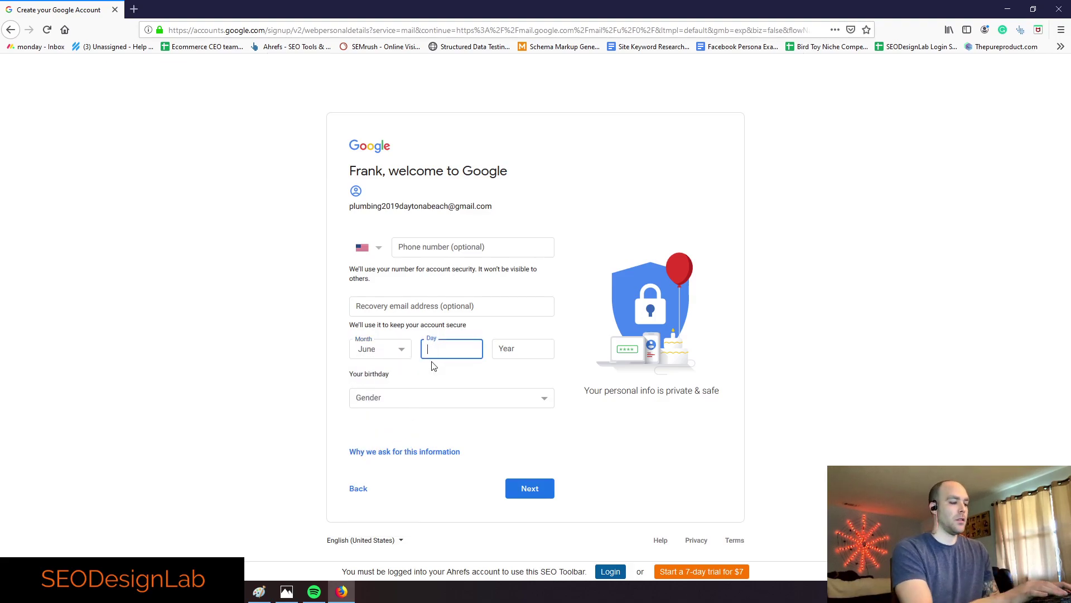
text(25)
key(Tab)
text(19)
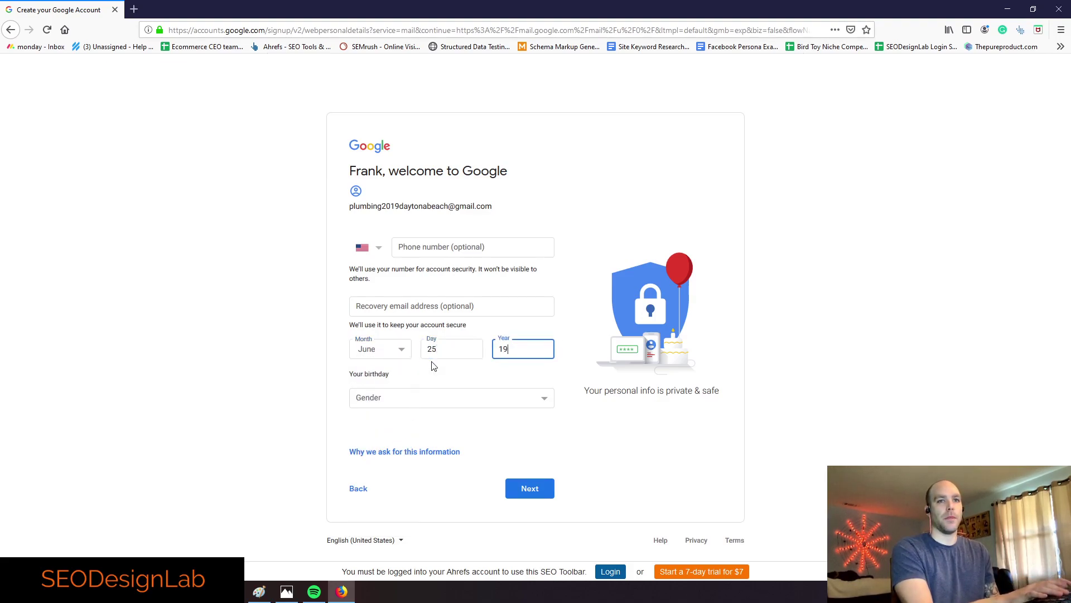
text(89)
click(430, 397)
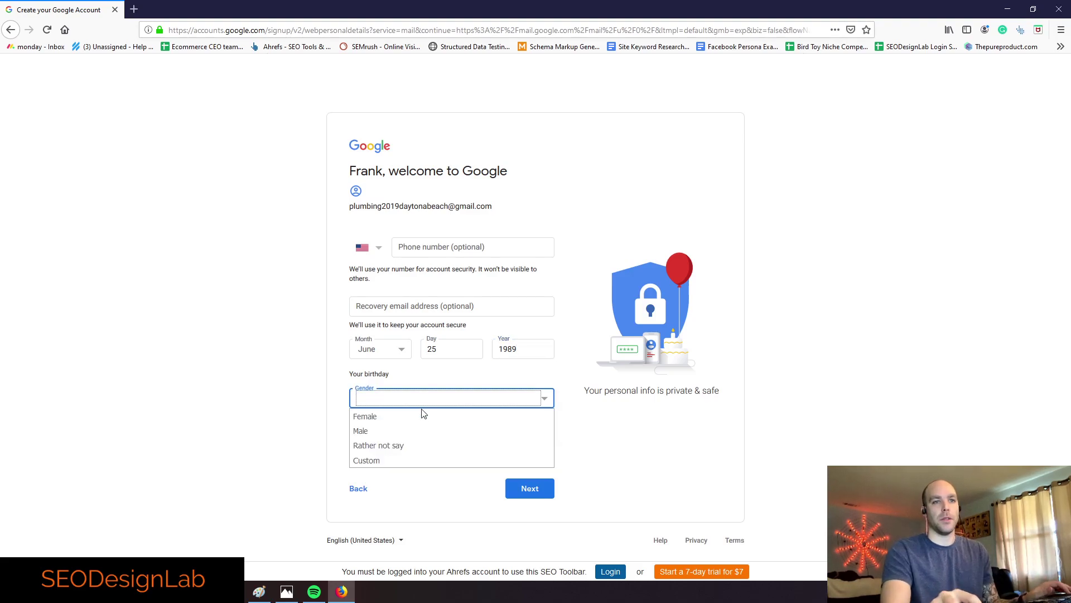
click(409, 444)
click(531, 488)
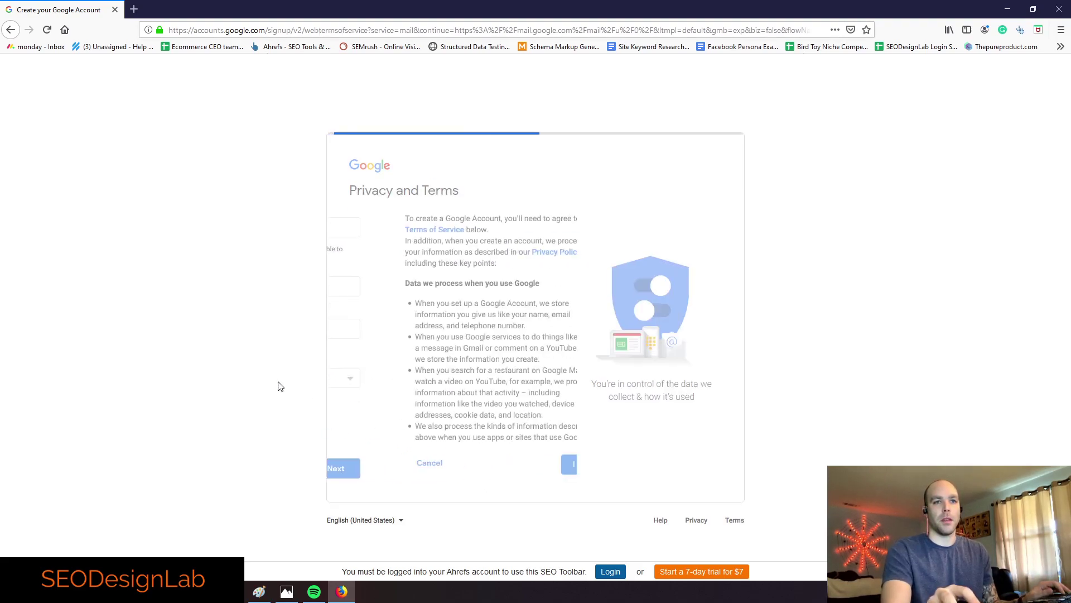
Scroll through Privacy and Terms, agree to them, and reload the stalled Gmail page.
scroll(494, 245, down, 12)
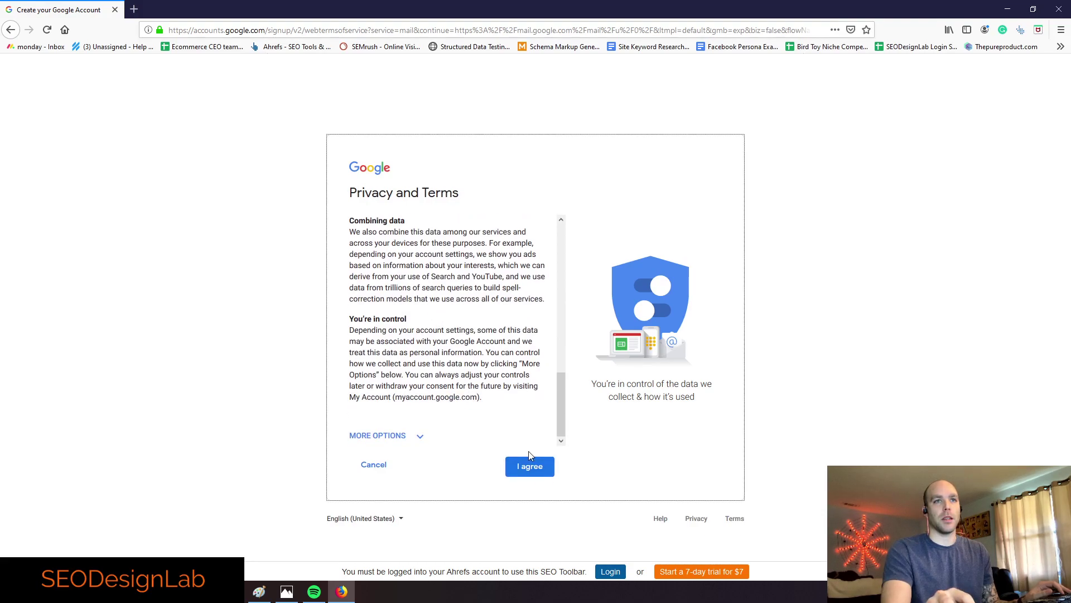
click(529, 466)
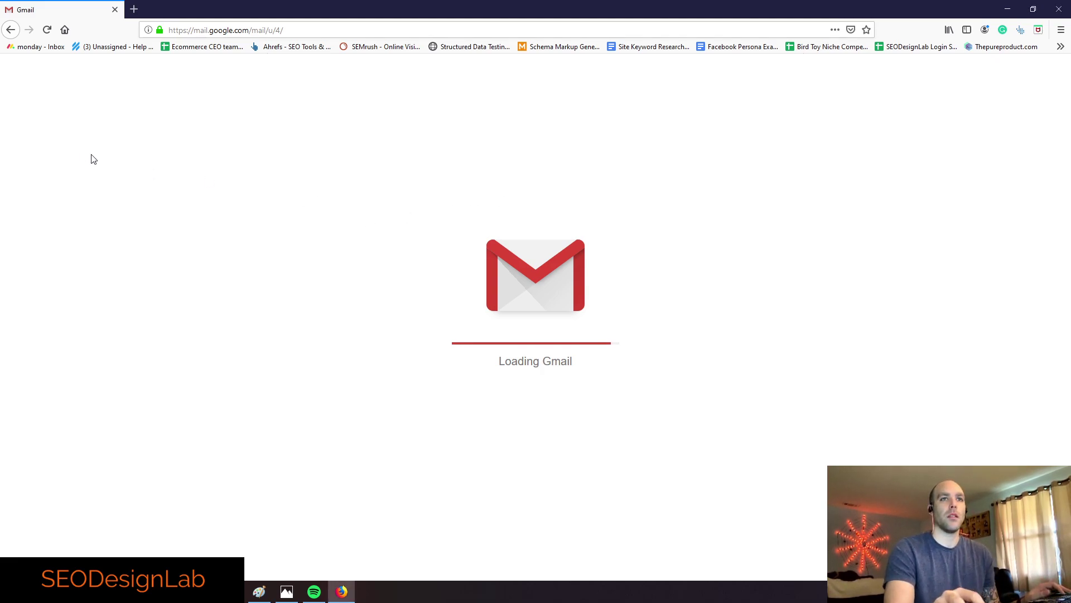
click(47, 31)
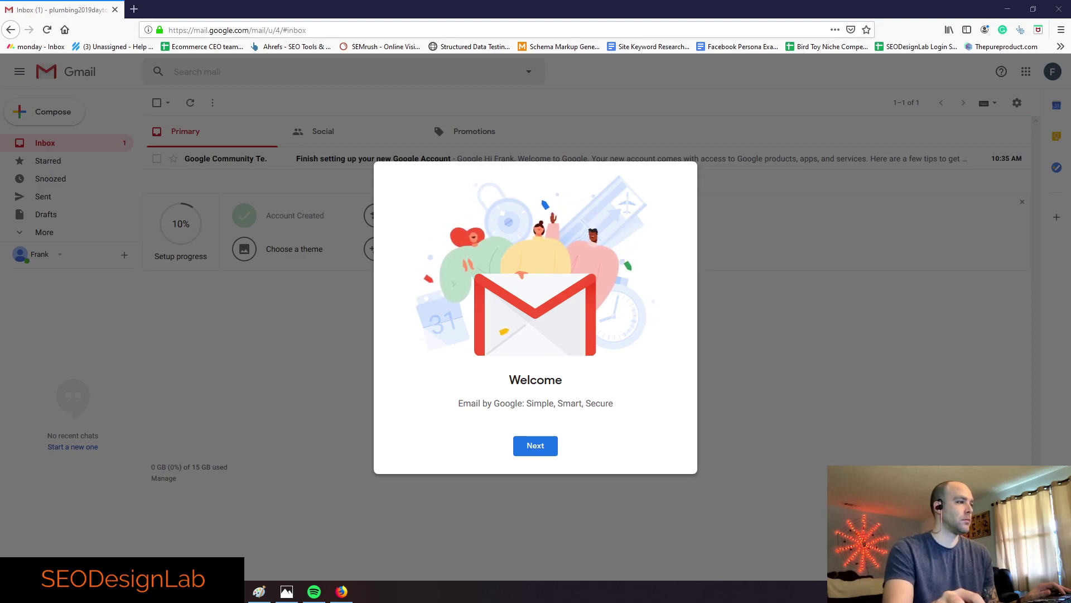
Dismiss Gmail's welcome tour keeping the Default inbox view, then open a new tab.
click(544, 446)
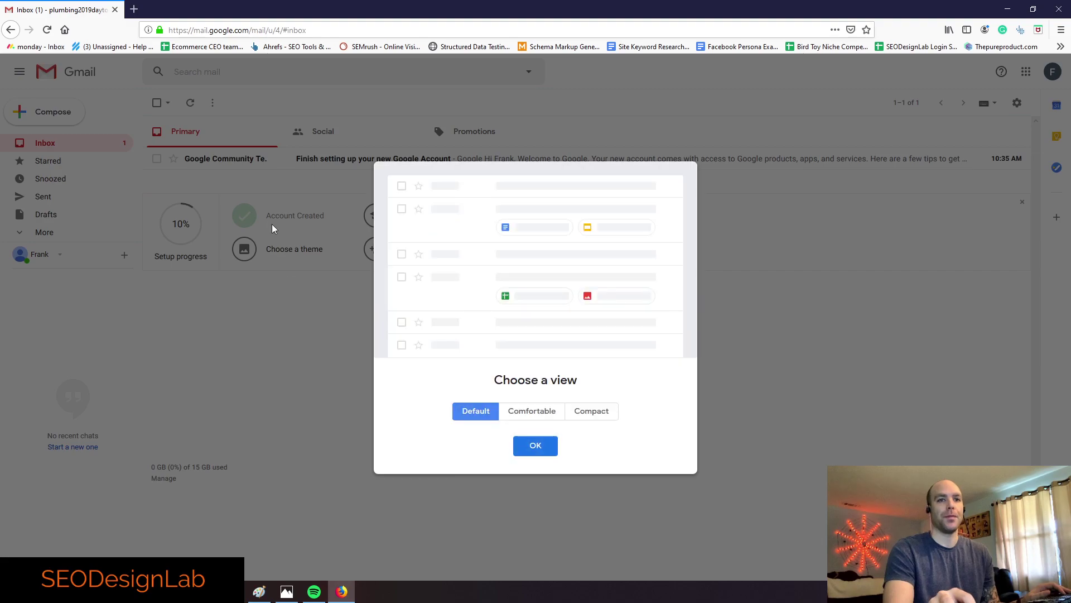
click(530, 451)
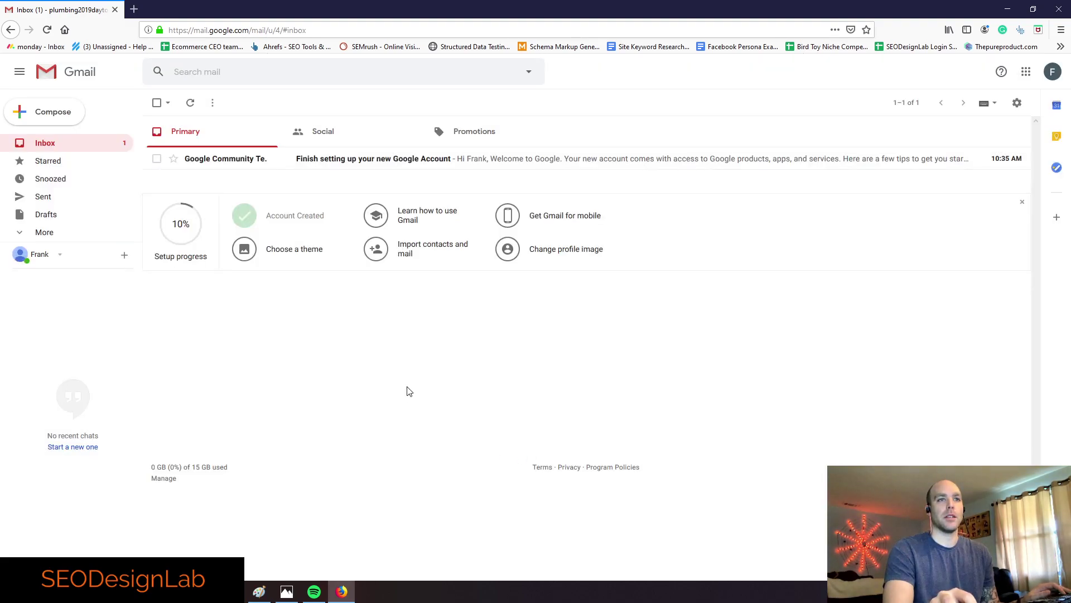
key(ctrl+t)
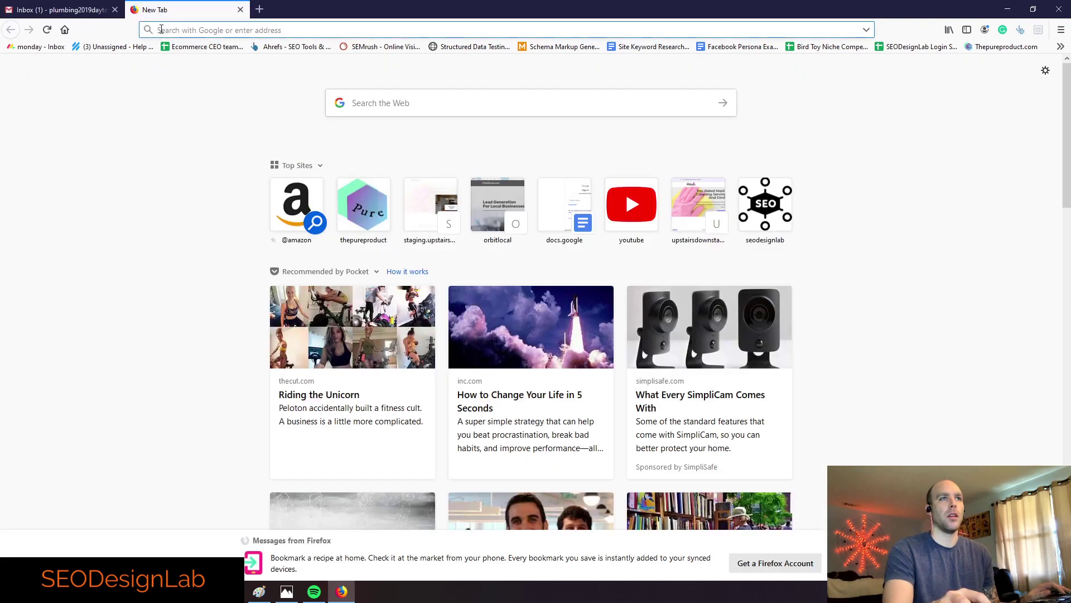
Load the Facebook sign-up page at facebook.com.
text(facebook.com)
key(Return)
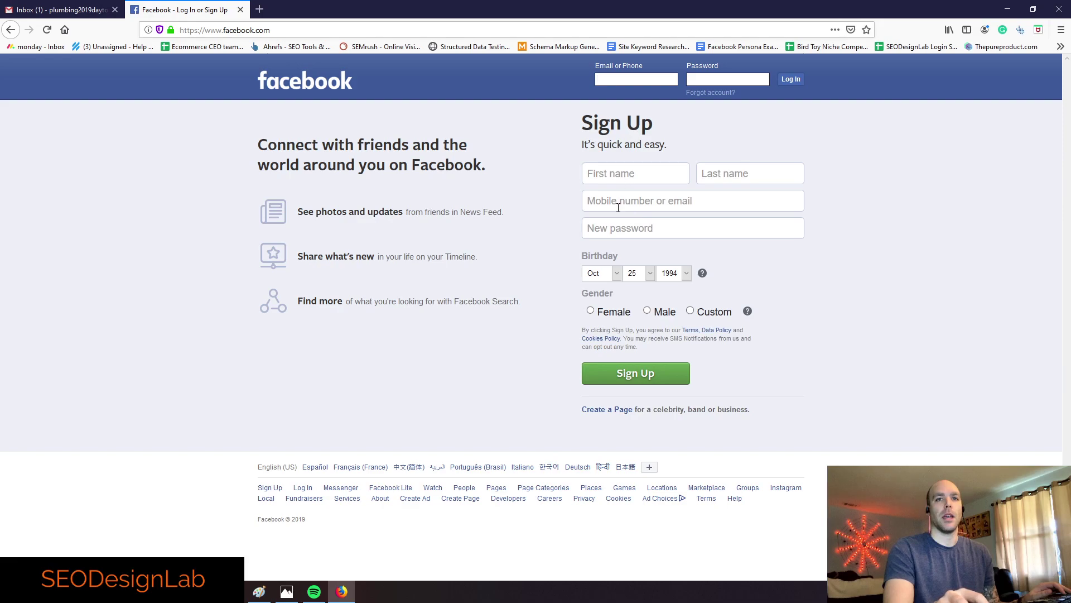
triple_click(718, 414)
double_click(746, 414)
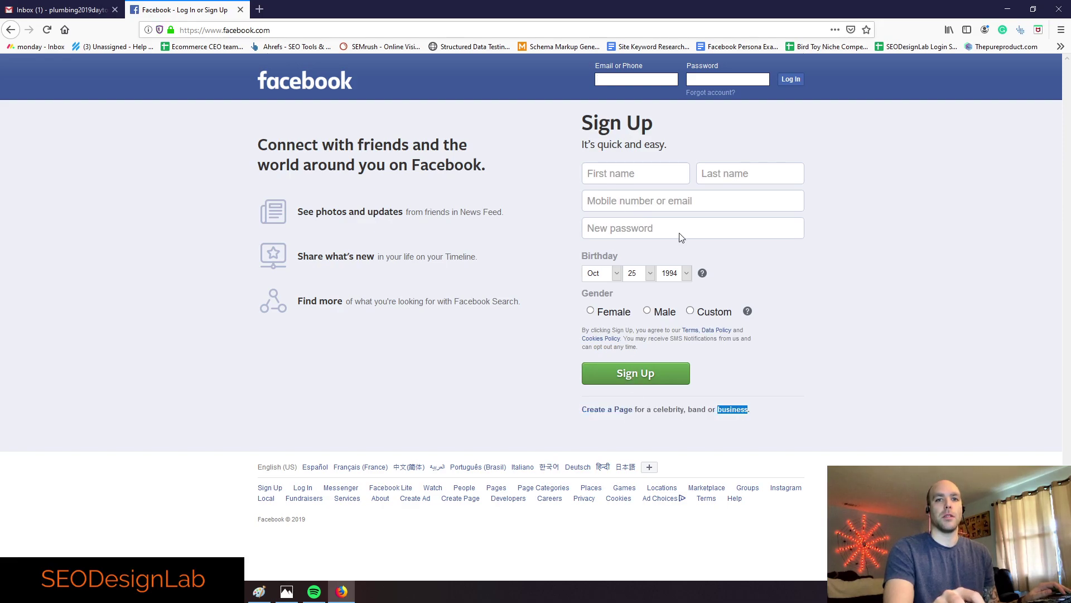
Enter a first and last name in the Sign Up form, then return to the Gmail inbox tab.
click(634, 173)
text(j)
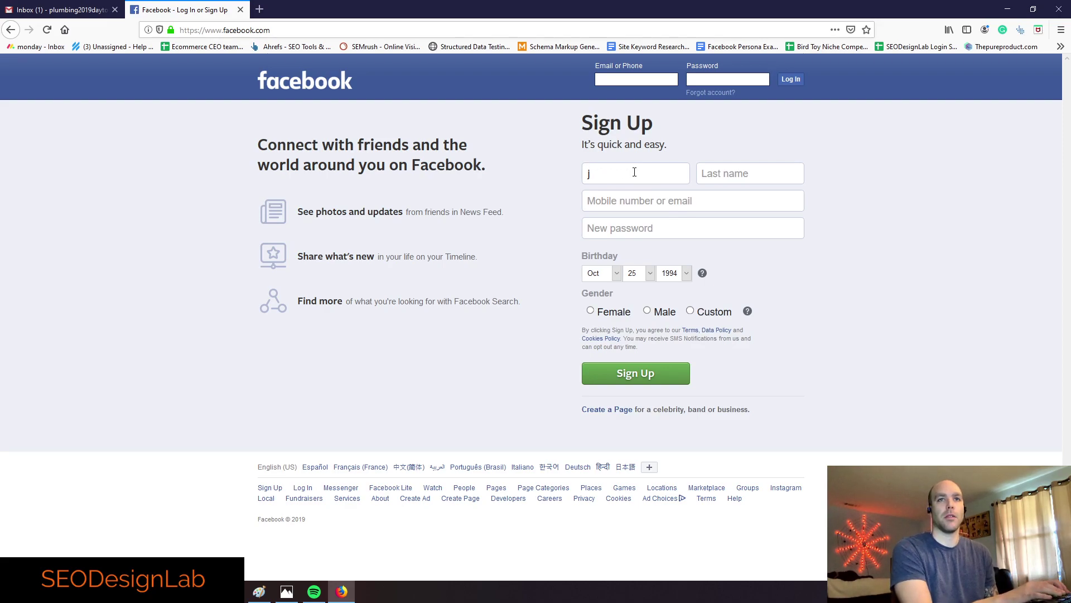
key(BackSpace)
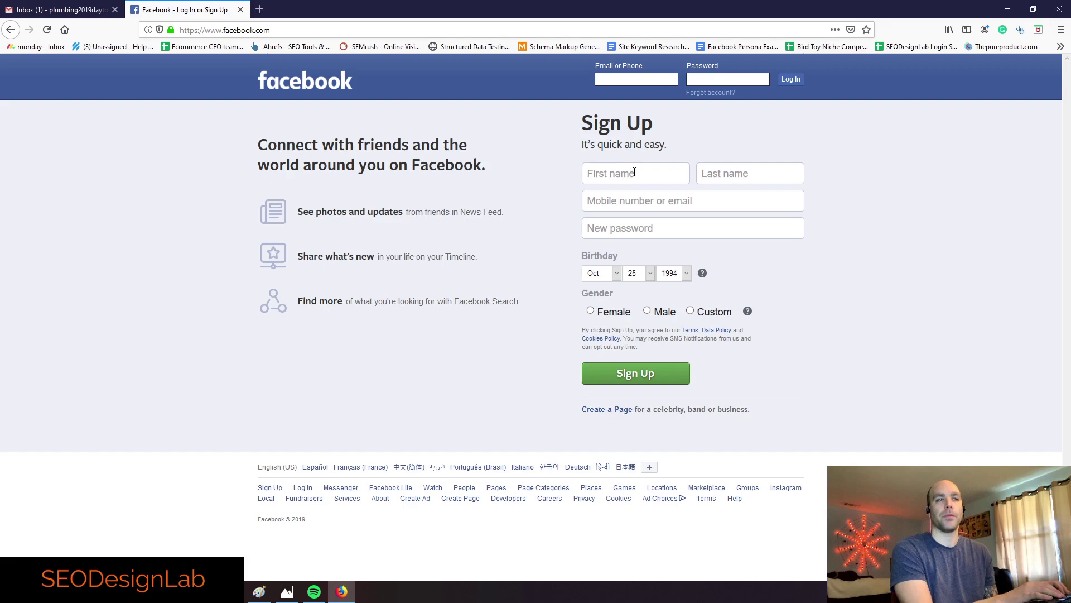
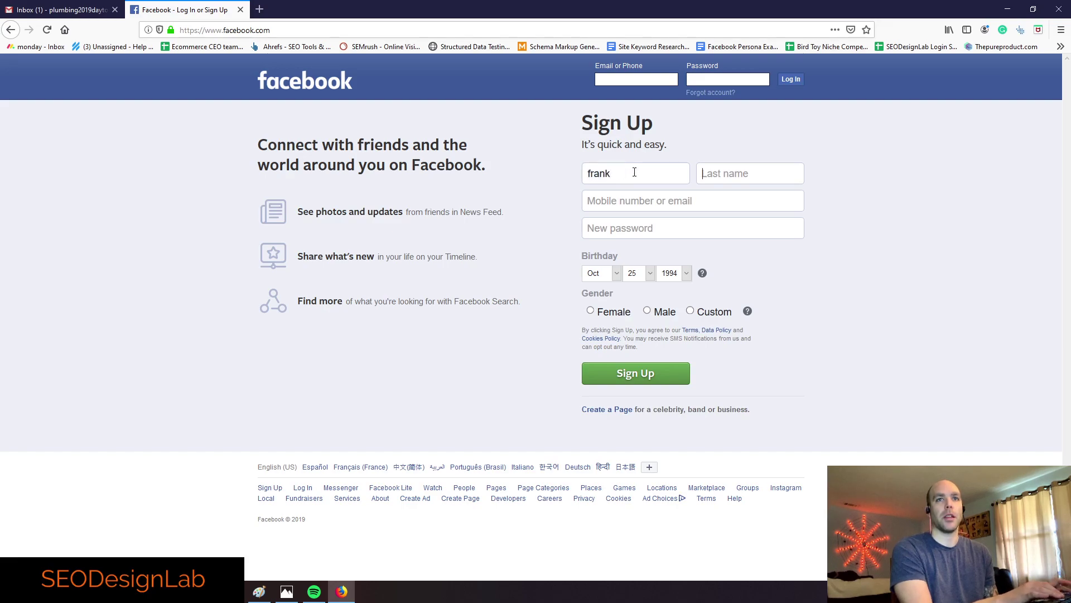
key(Tab)
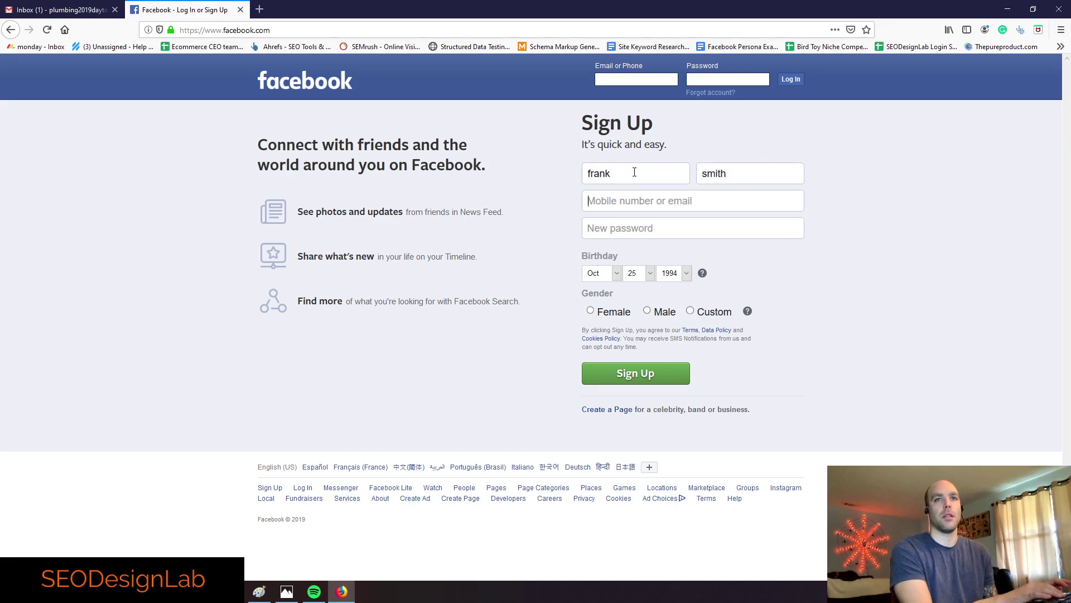
key(Tab)
text(https://youtu.be/LQ5EfBEro8A)
key(ctrl+z)
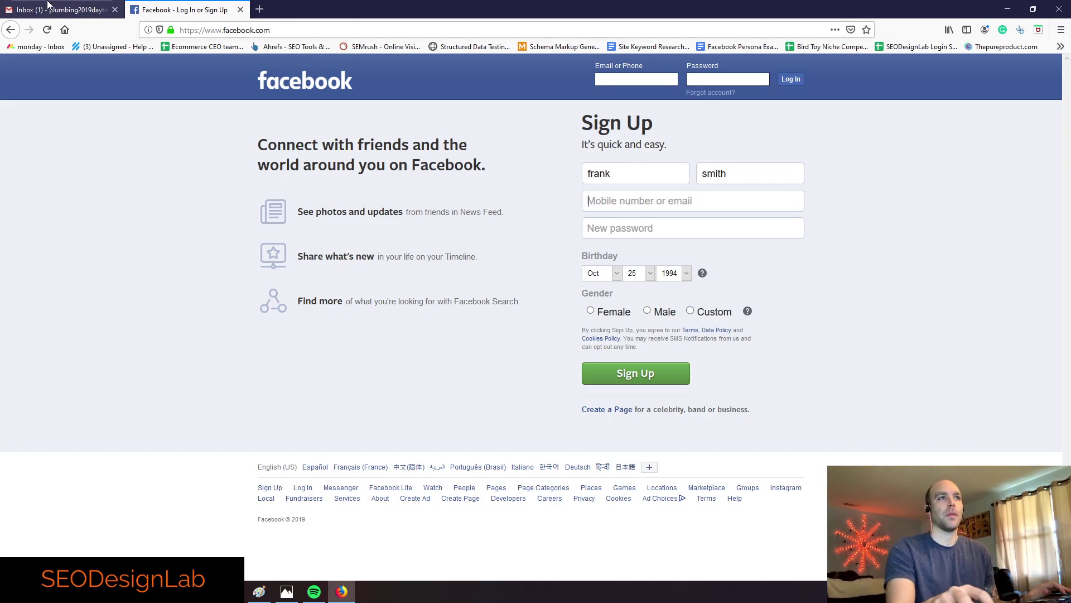
click(41, 6)
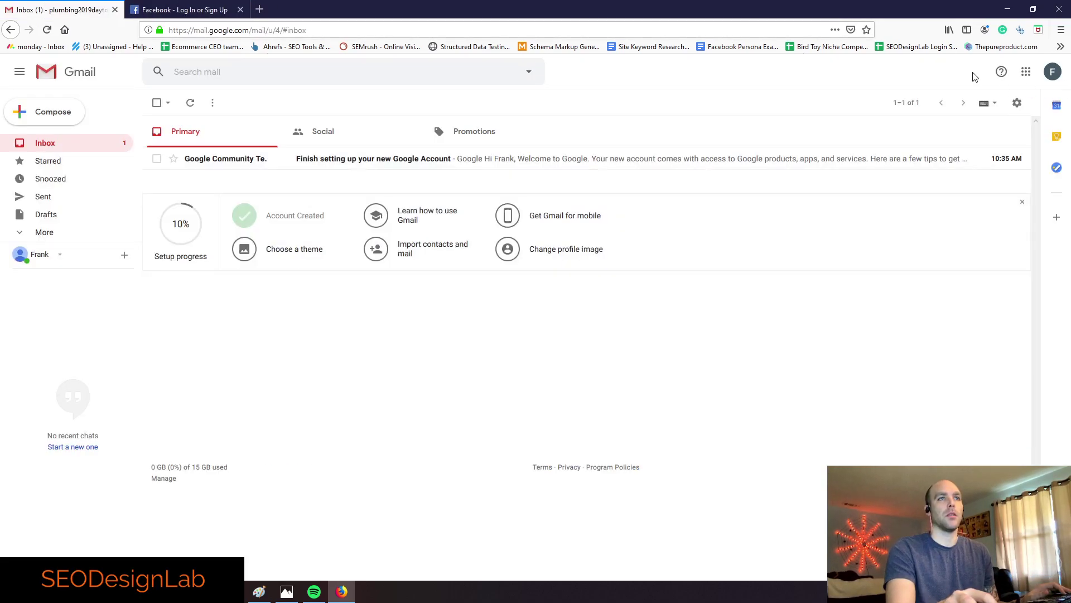
Show the new Gmail account's details and copy its full email address.
click(1053, 72)
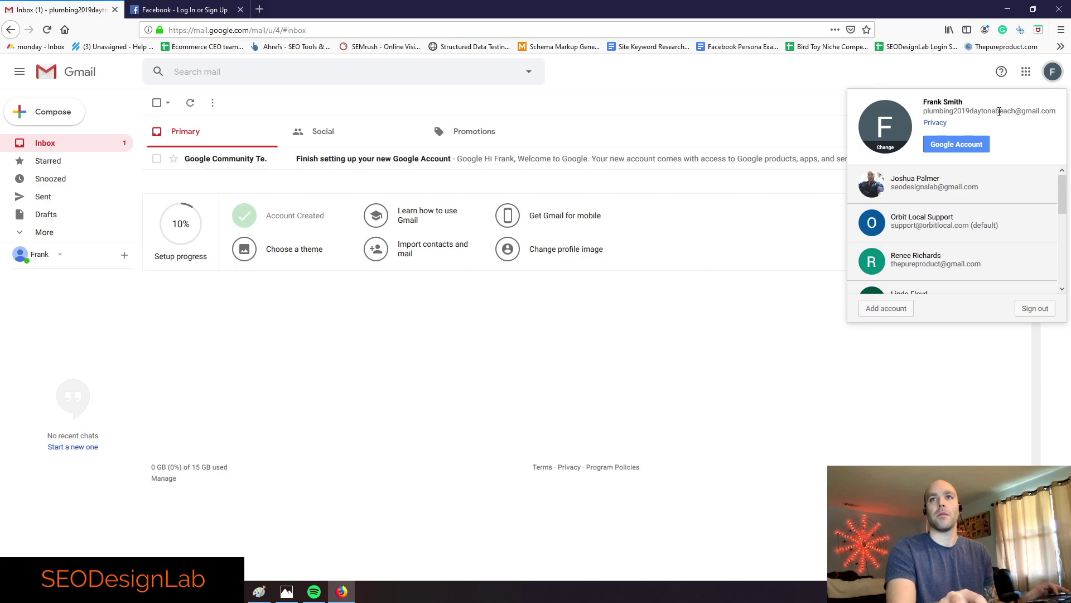
right_click(999, 112)
click(972, 110)
drag(919, 108, 1053, 113)
click(981, 110)
click(968, 114)
click(1053, 112)
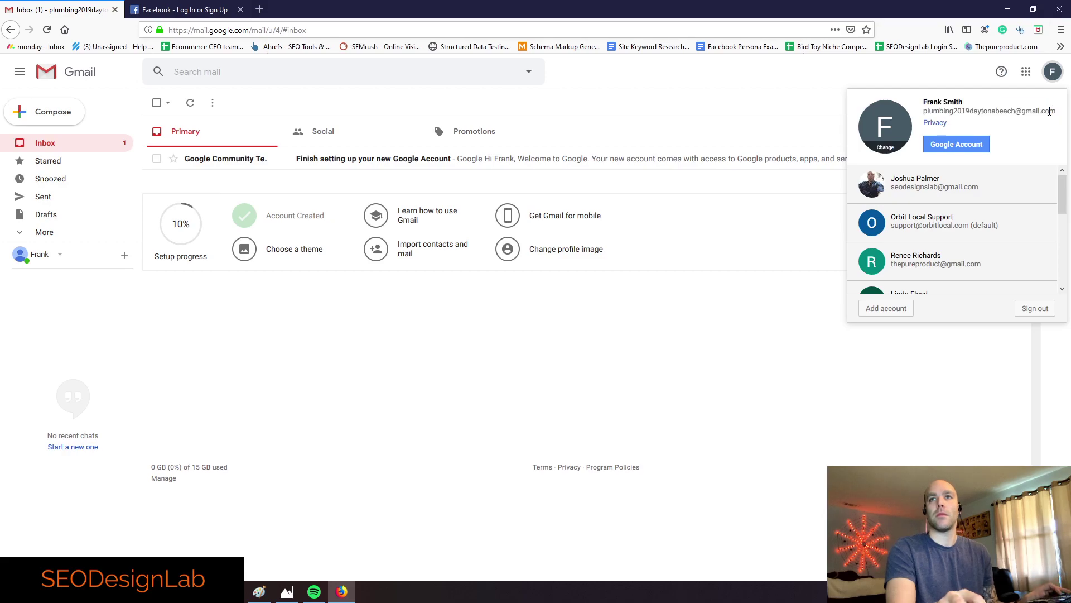
right_click(1051, 112)
click(950, 113)
right_click(949, 112)
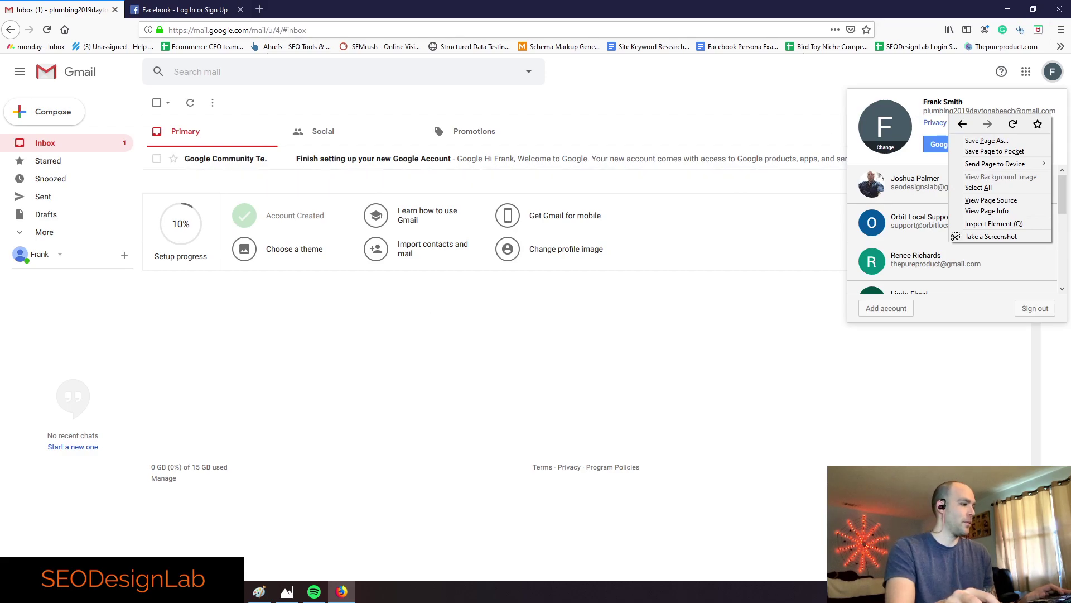
key(alt+Tab)
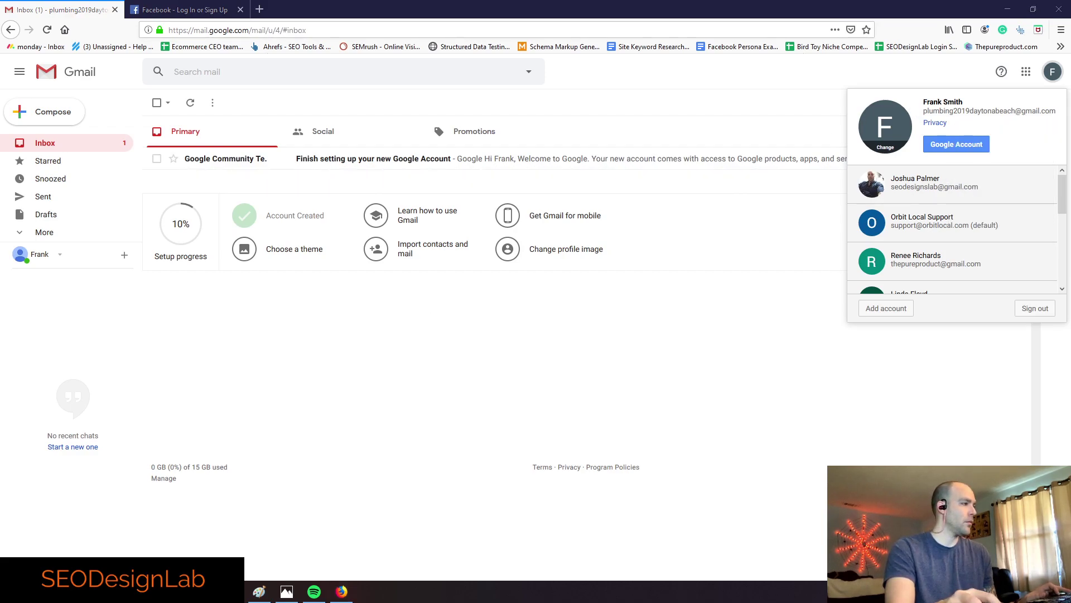
Fill Facebook's sign-up email and confirmation fields with the Gmail address and enter a password.
click(208, 12)
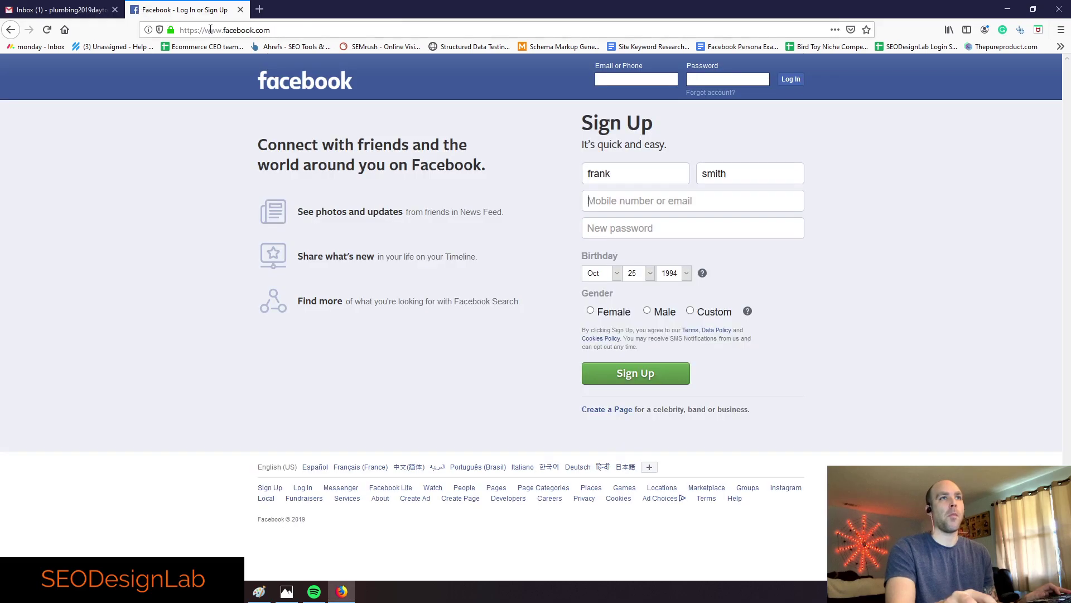
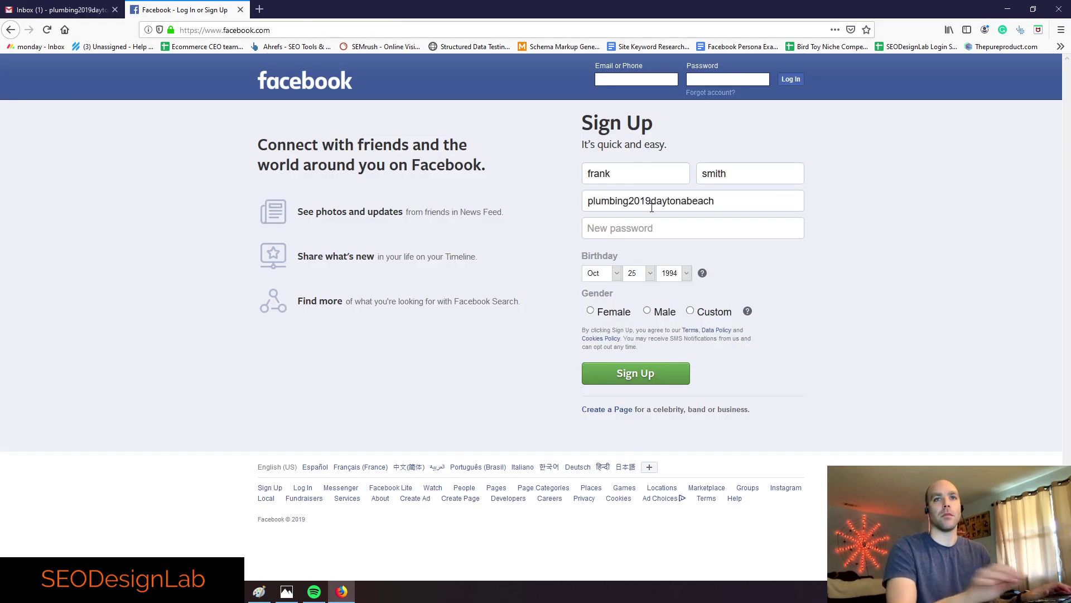
key(Tab)
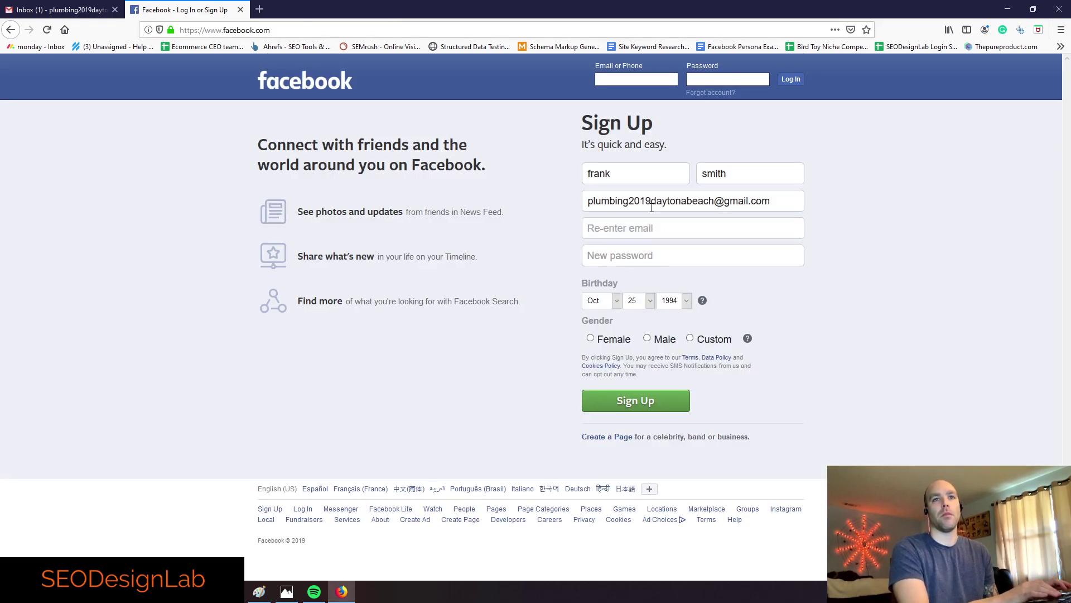
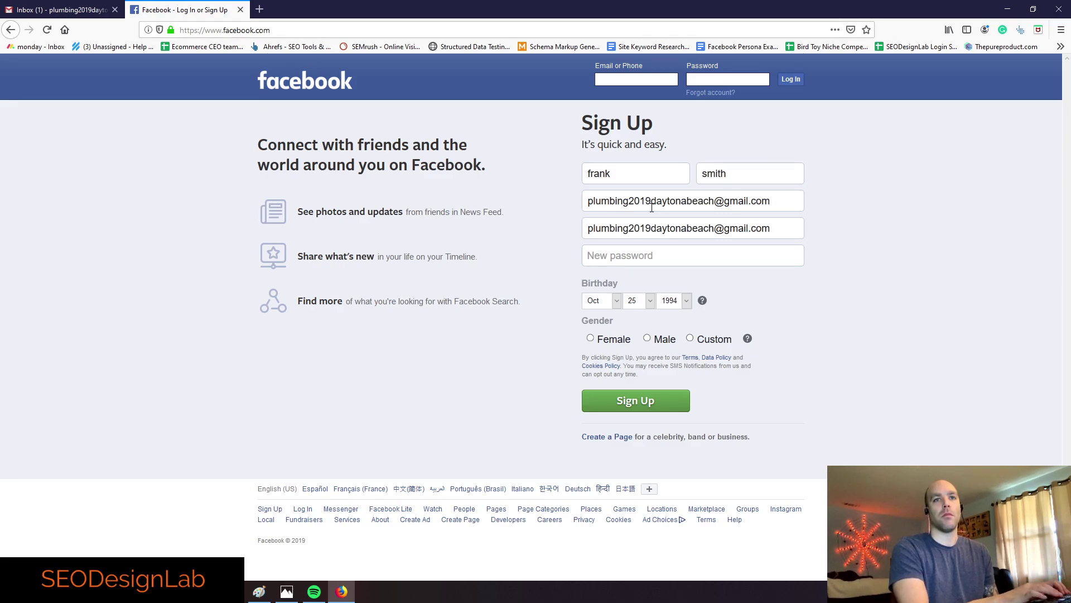
key(Tab)
text(pa)
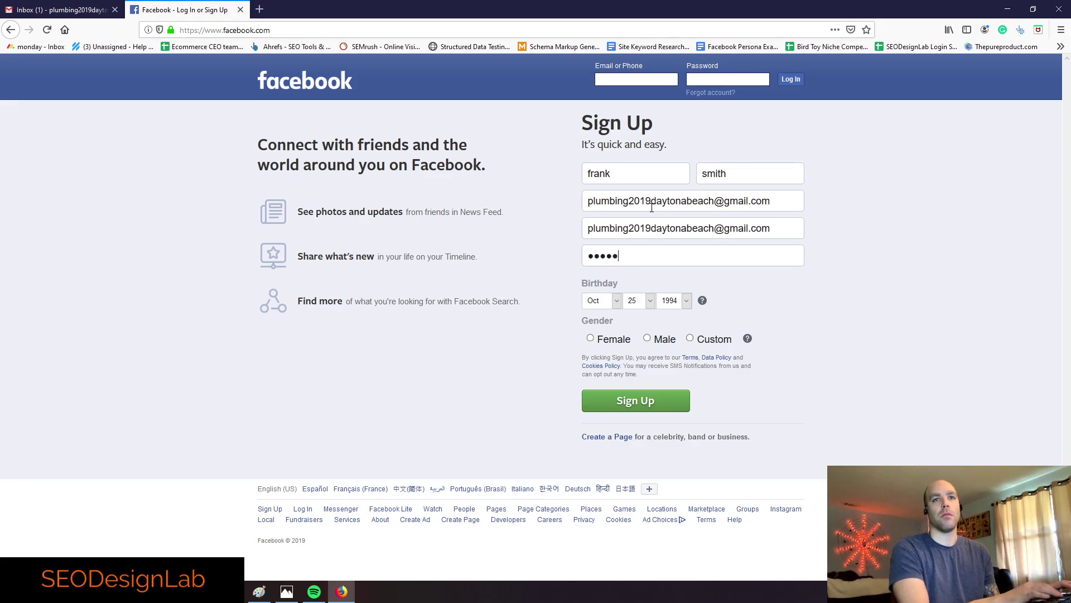
text(••••••••)
Set the birthday to June 25, 1989, choose Male, submit, and decline saving the password.
key(Tab)
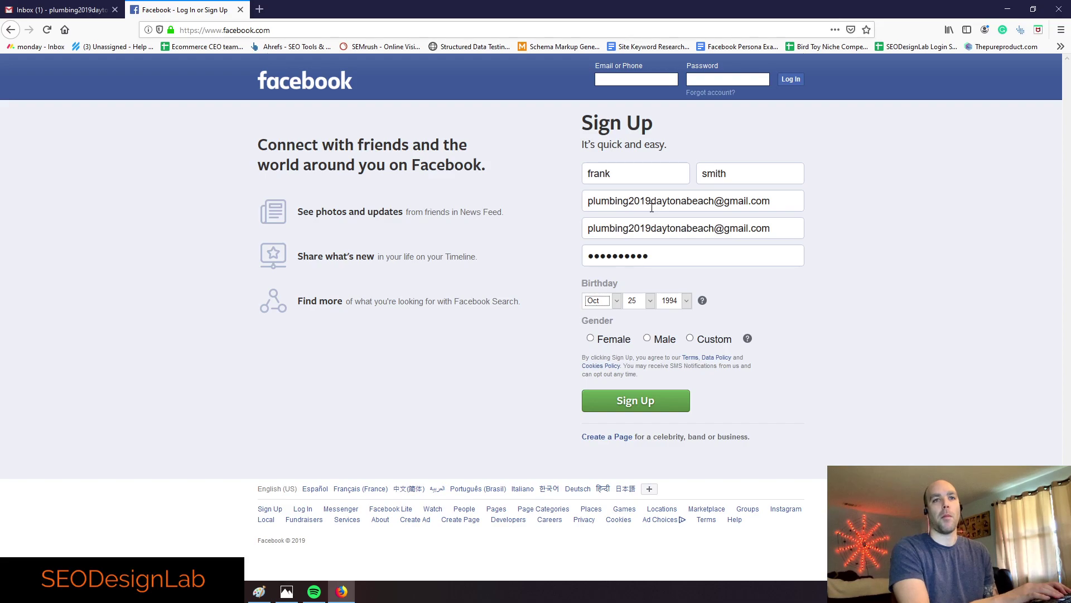
key(Tab)
key(Tab)
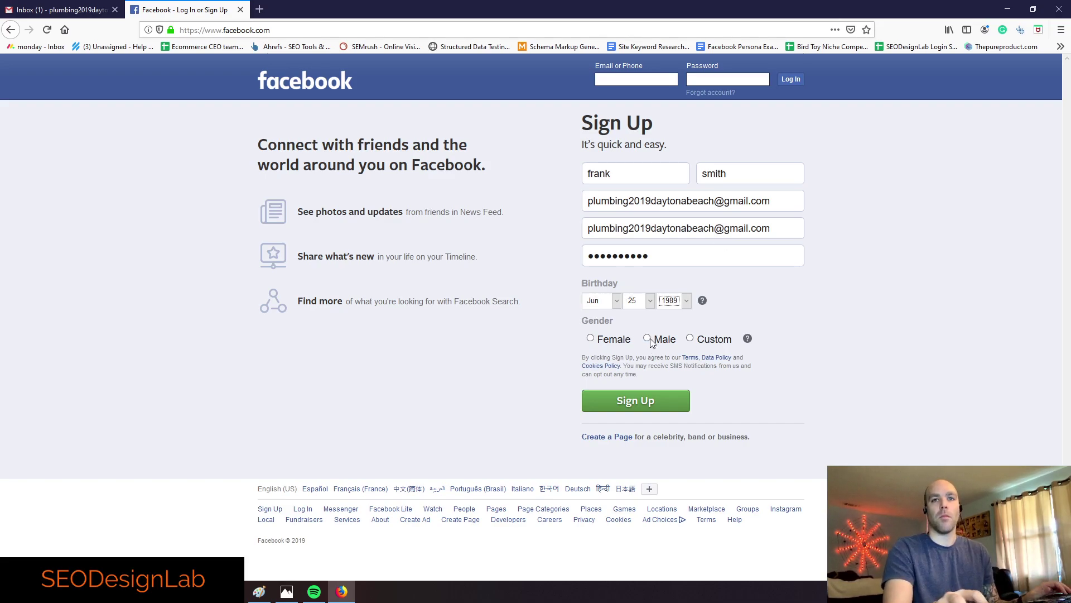
click(690, 338)
click(659, 339)
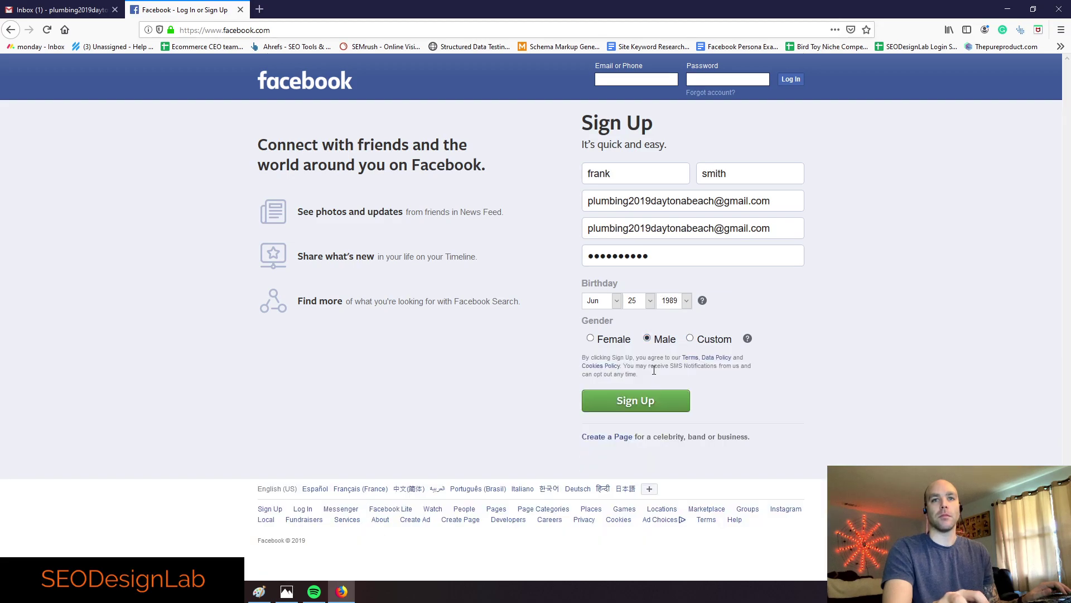
click(648, 400)
click(301, 128)
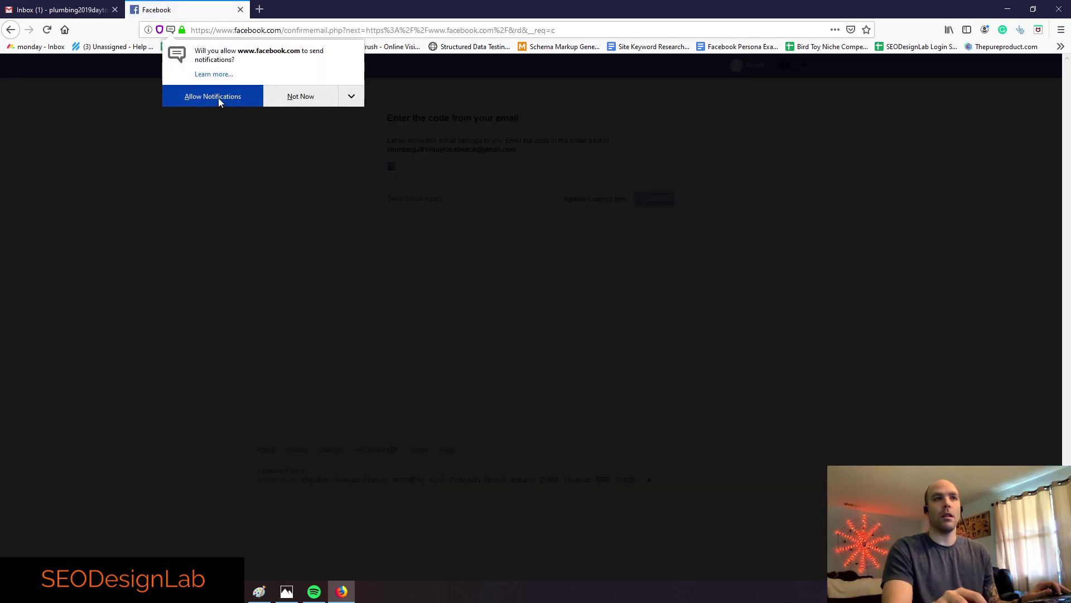
Decline Facebook notifications, then open the Facebook email in Gmail and copy its confirmation code.
click(291, 98)
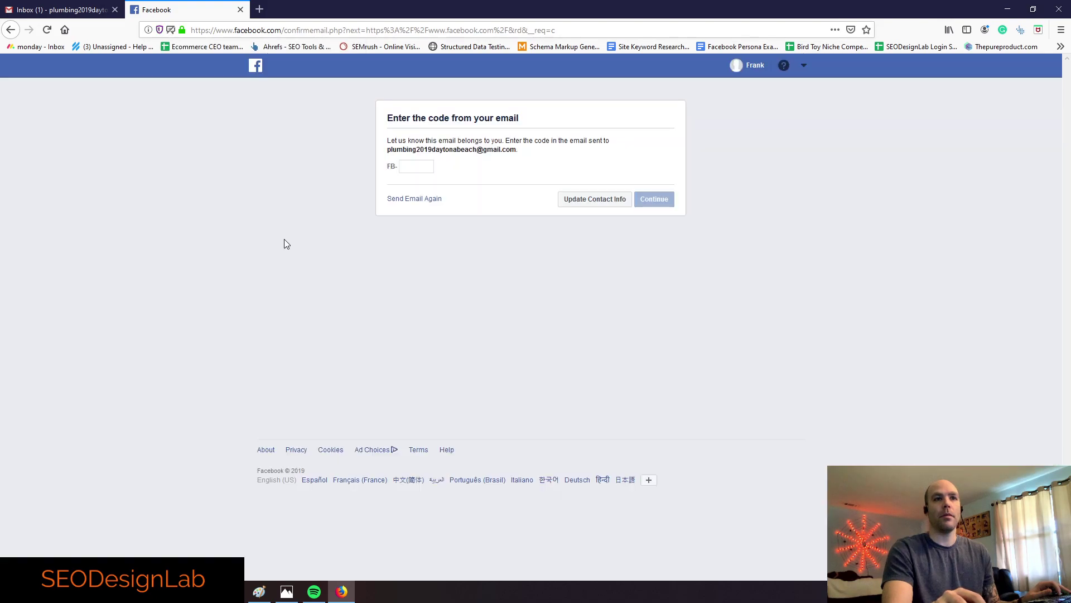
click(53, 8)
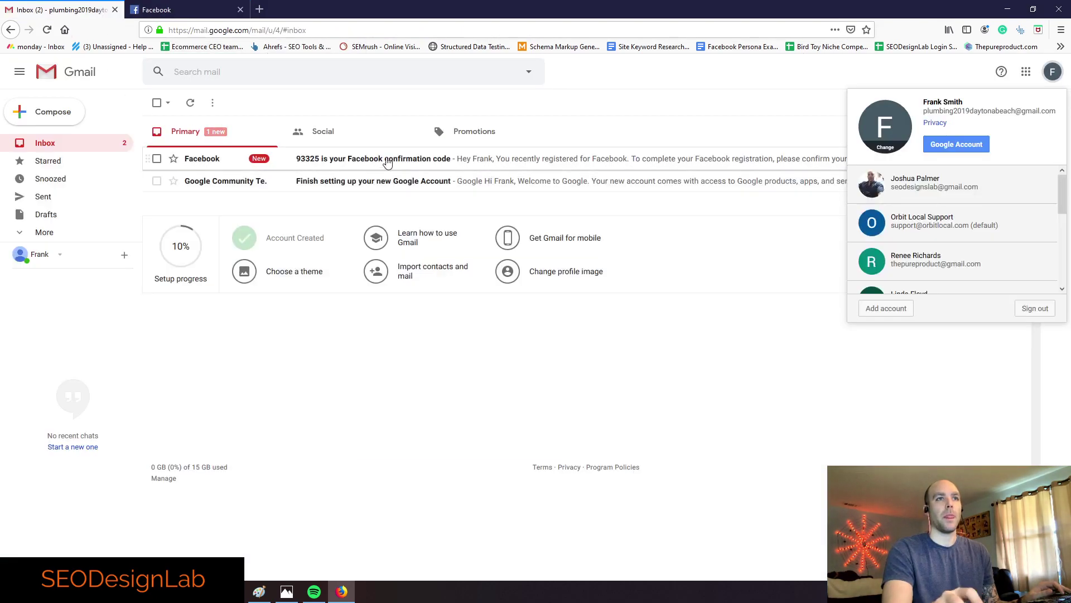
click(335, 166)
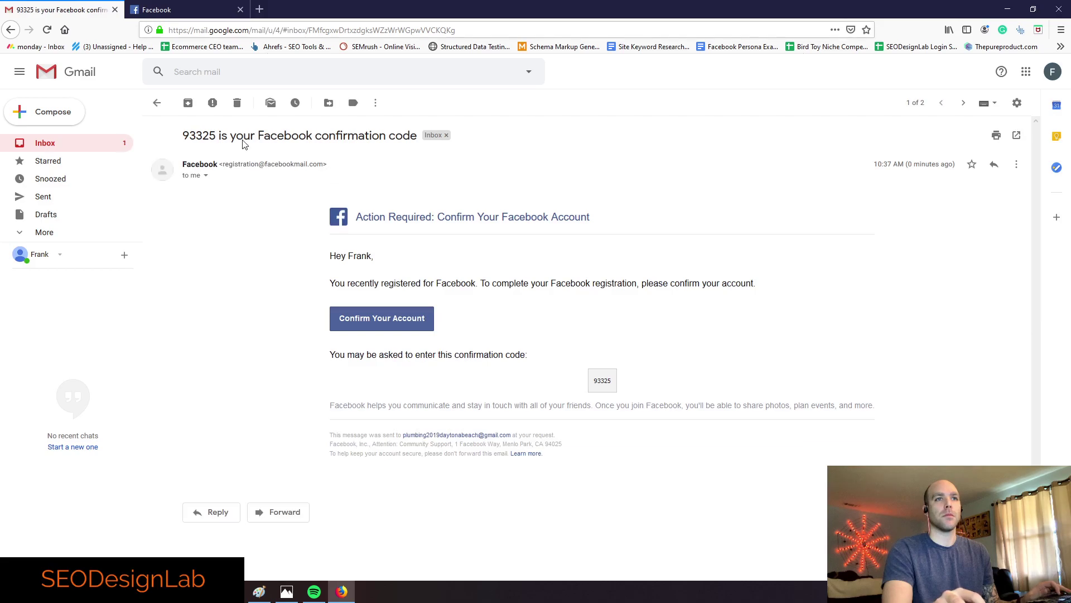
triple_click(206, 134)
double_click(205, 134)
key(ctrl+c)
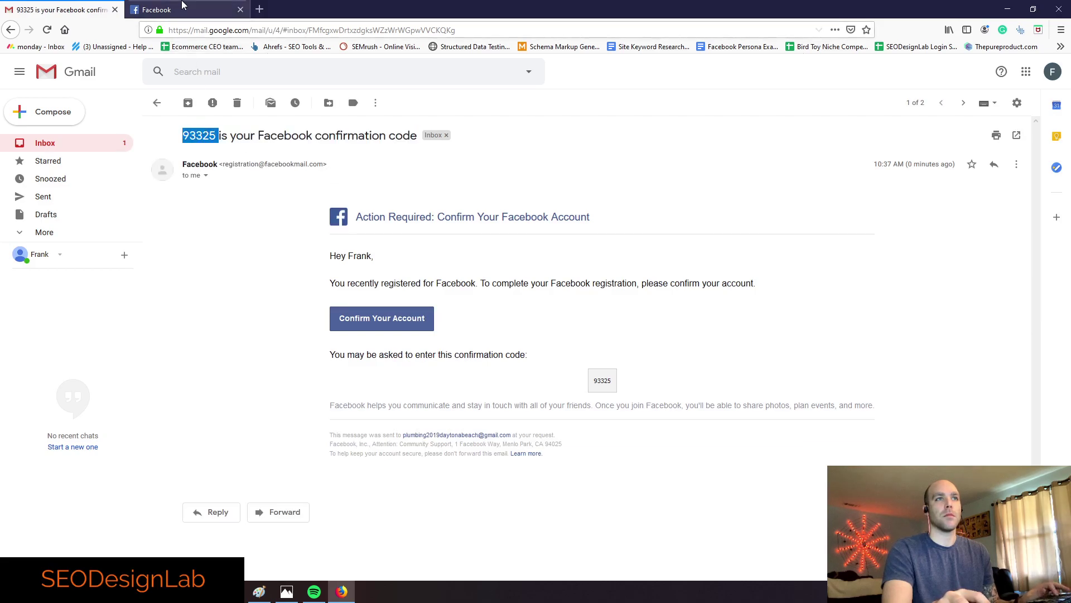
Paste the code on Facebook's code-entry page, submit it, and acknowledge the confirmation.
click(193, 11)
key(ctrl+v)
click(656, 203)
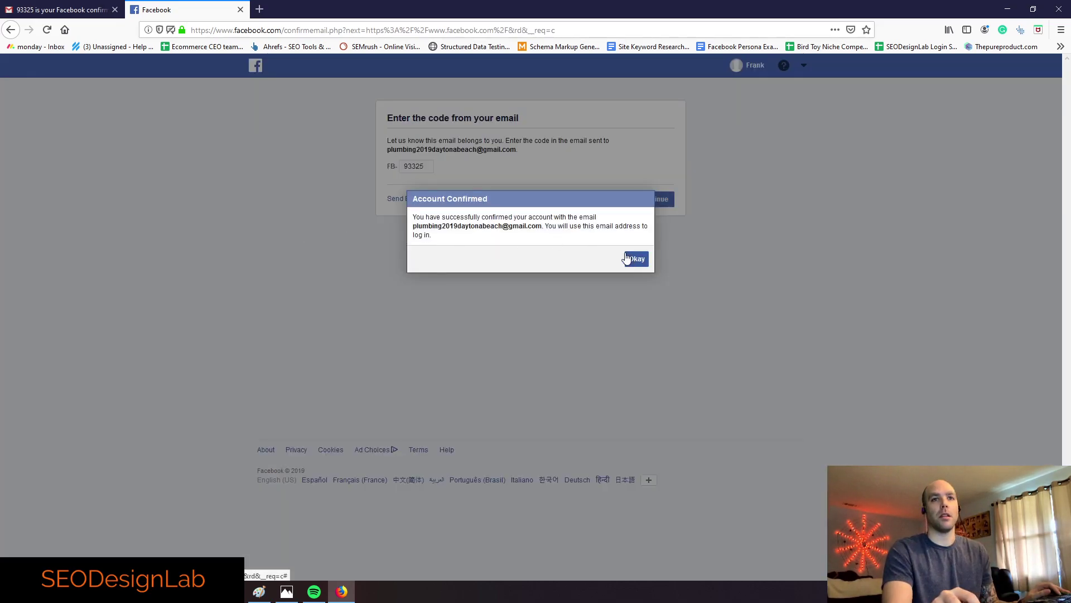
click(635, 260)
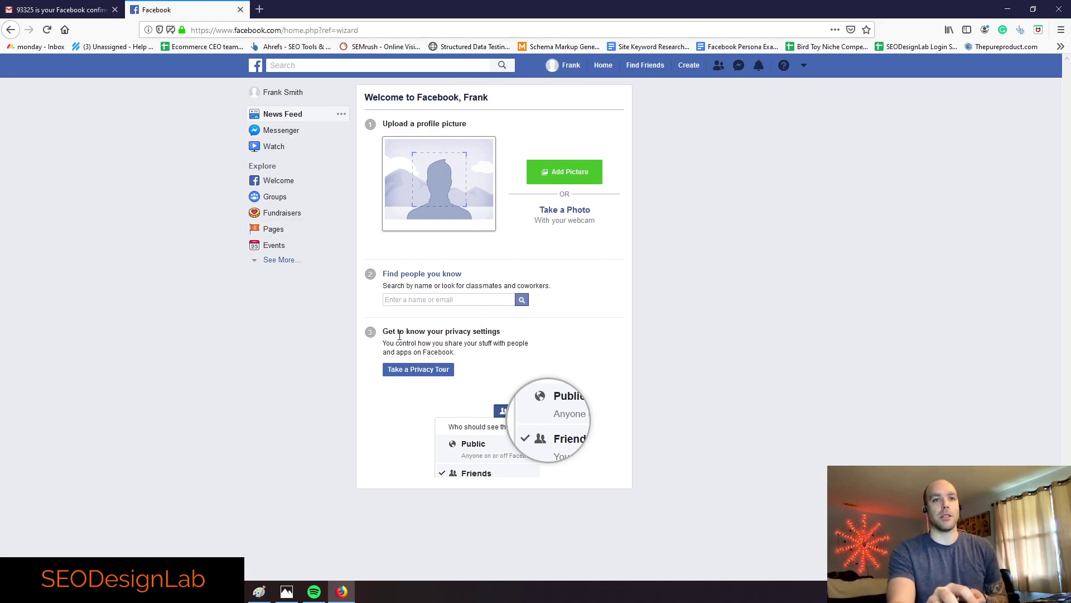
Dismiss the account menu and open the new account's profile with its June 25, 1989 birth post.
click(804, 67)
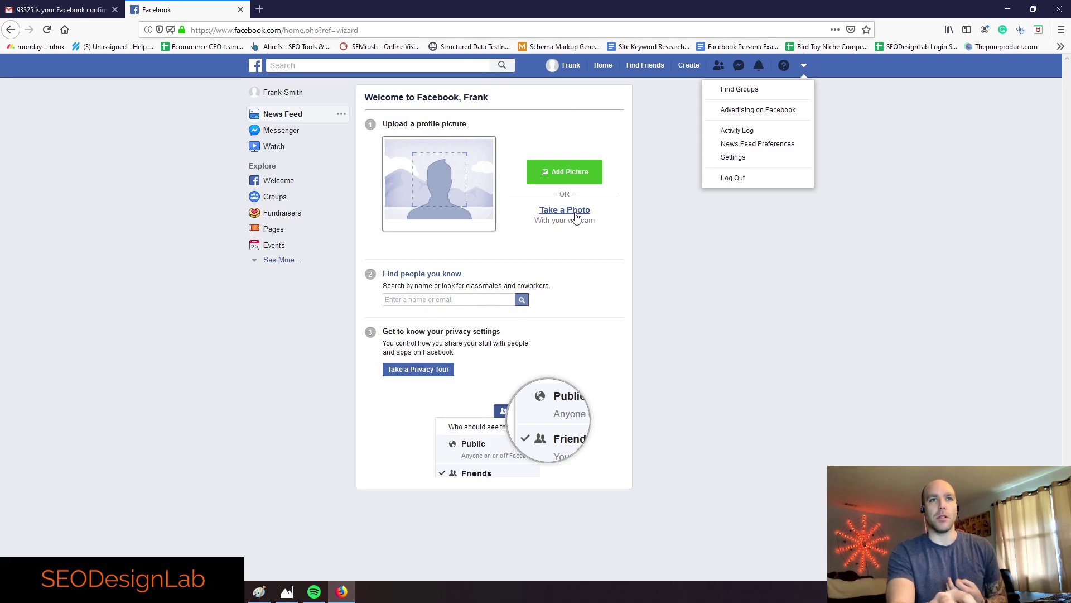
click(574, 247)
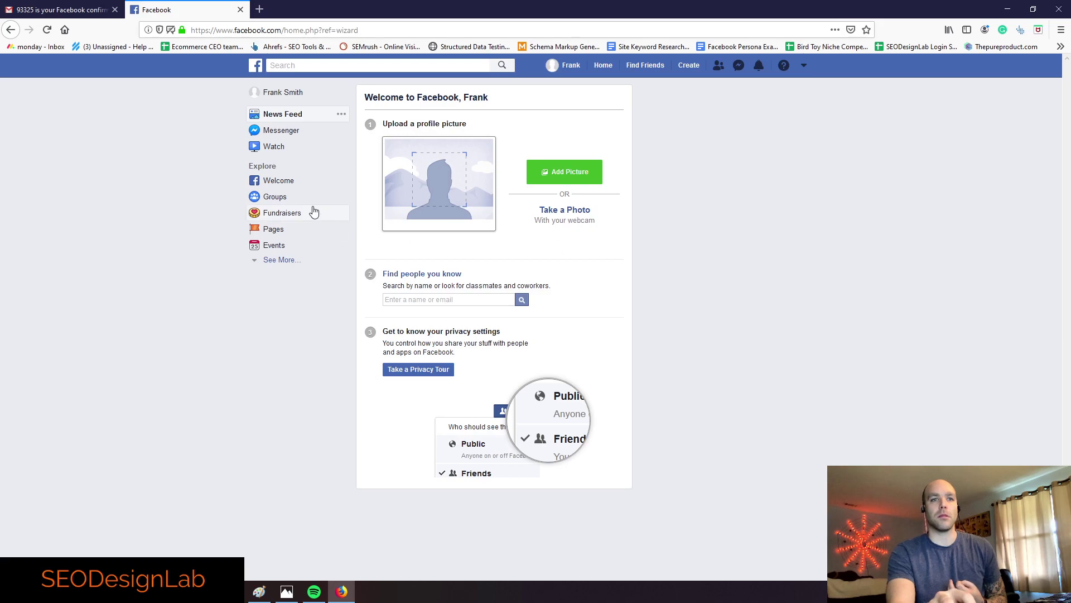
click(274, 98)
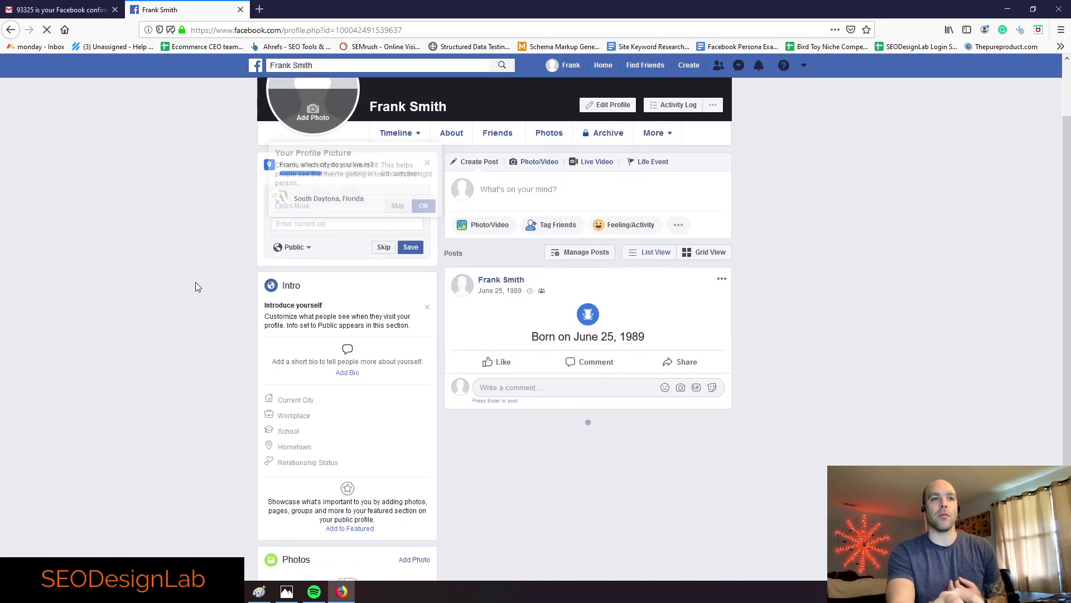
Open the Suggested Pages listing through See More in the left sidebar's Explore shortcuts.
click(803, 65)
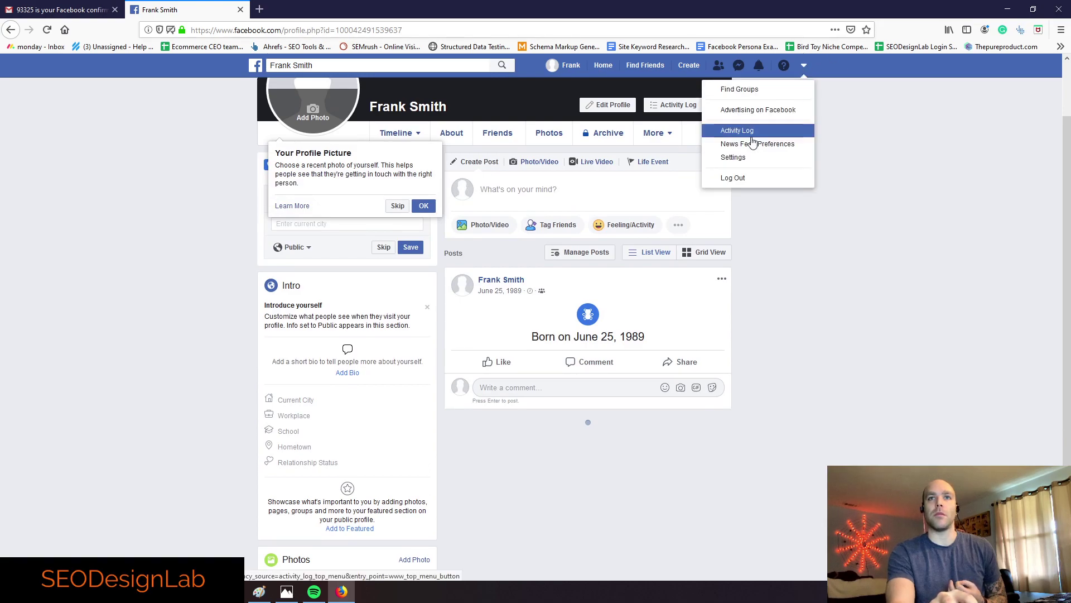
click(750, 90)
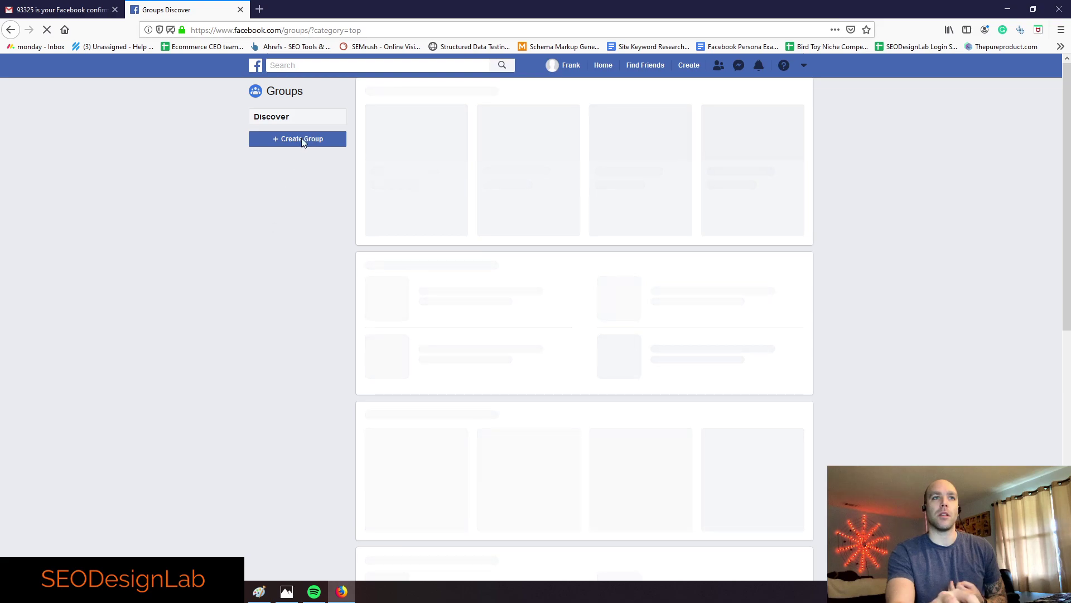
click(255, 69)
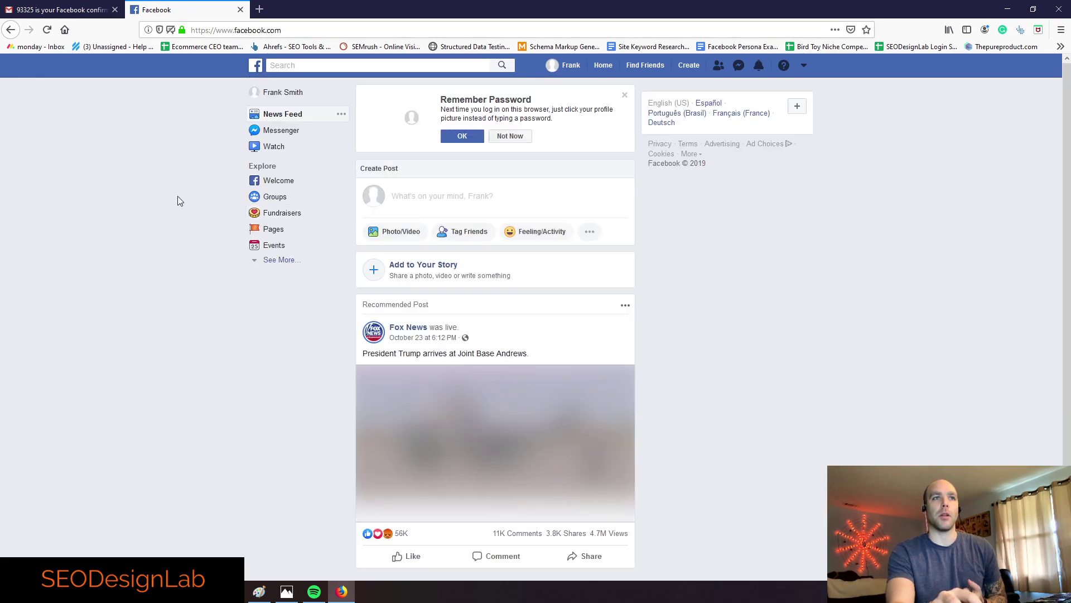
click(807, 66)
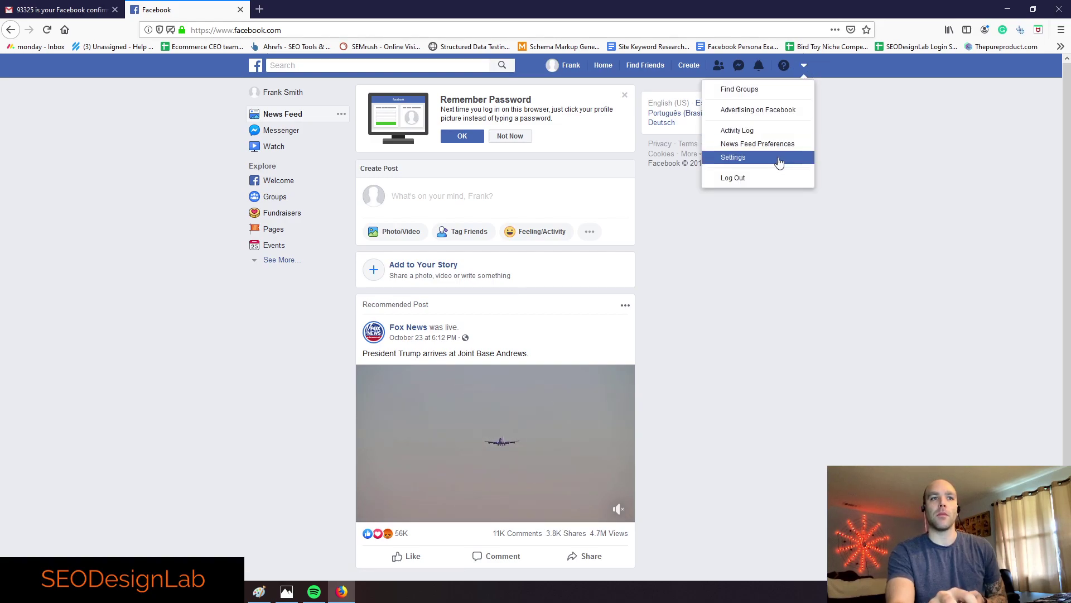
click(261, 262)
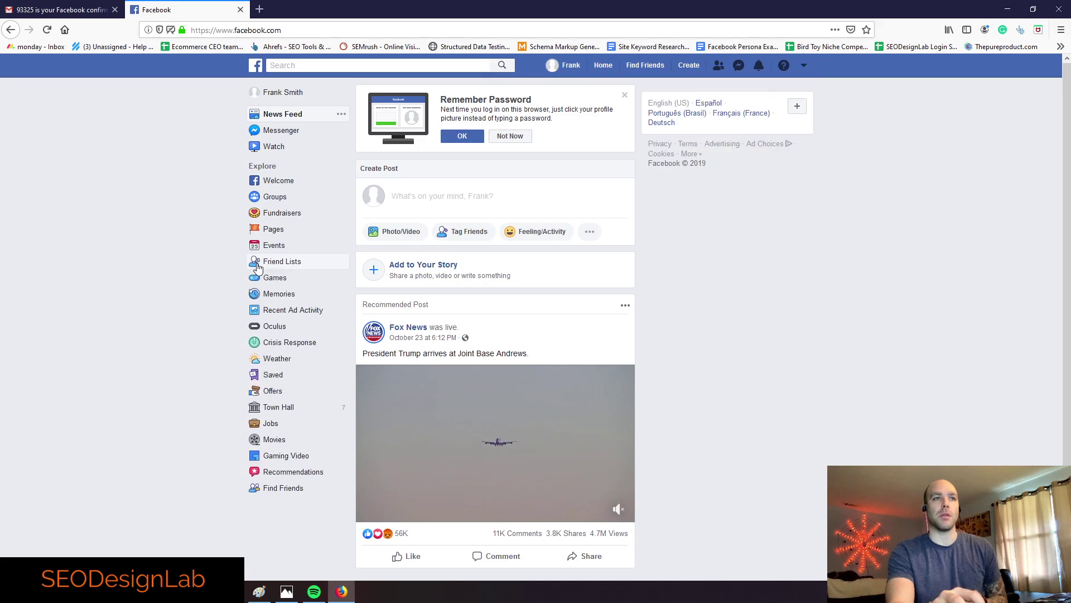
click(272, 230)
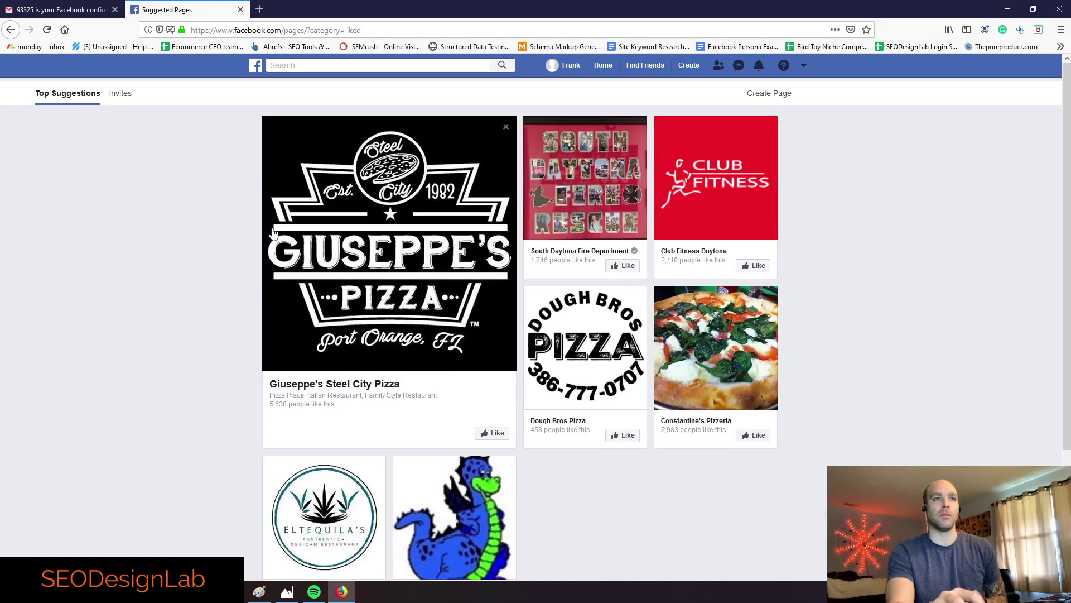
click(804, 65)
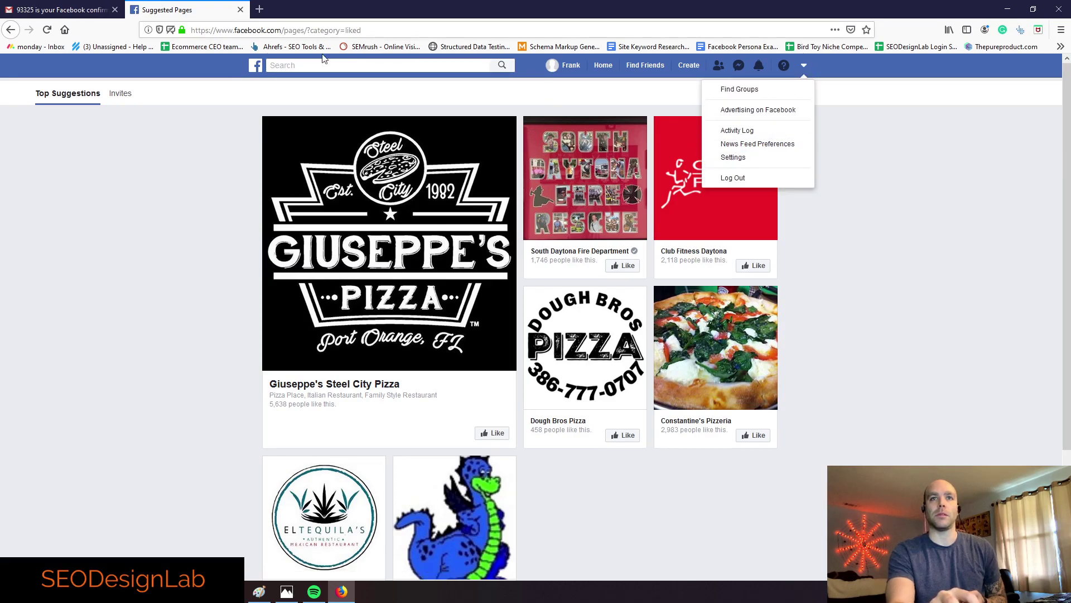
click(10, 30)
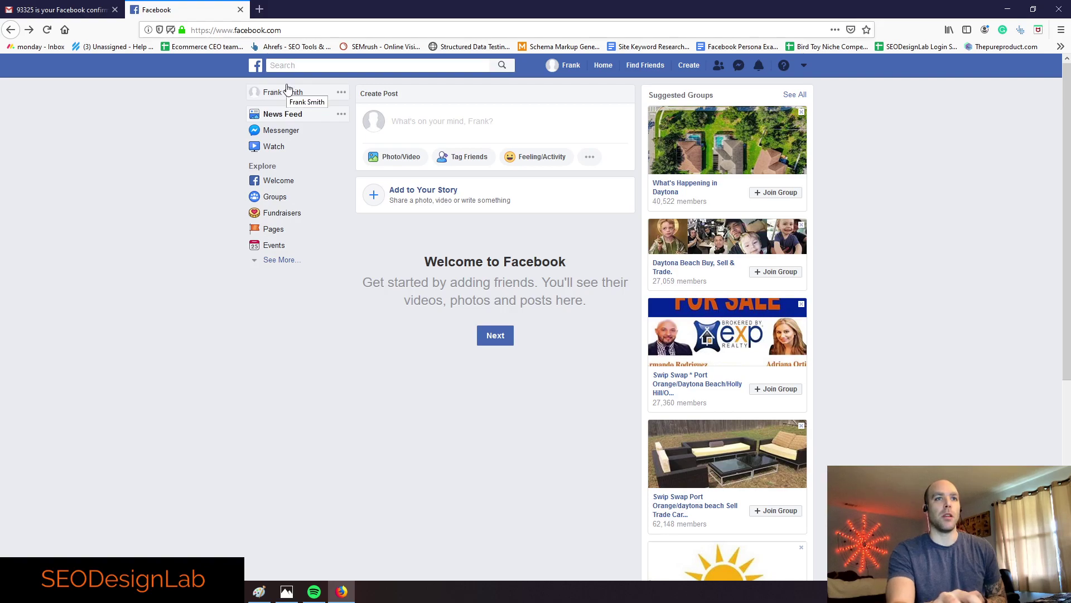
click(258, 261)
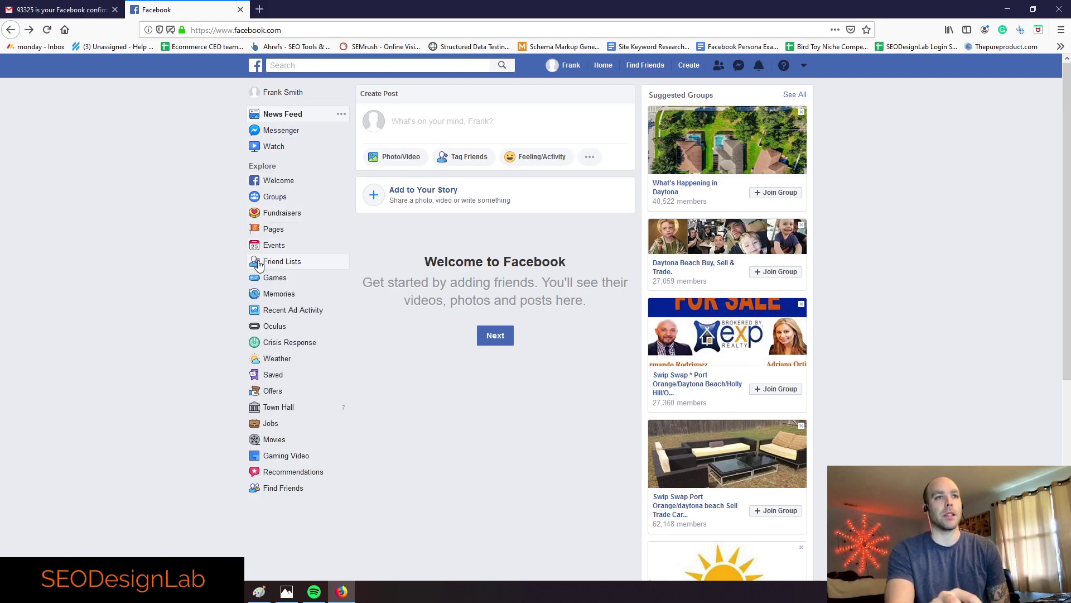
click(272, 229)
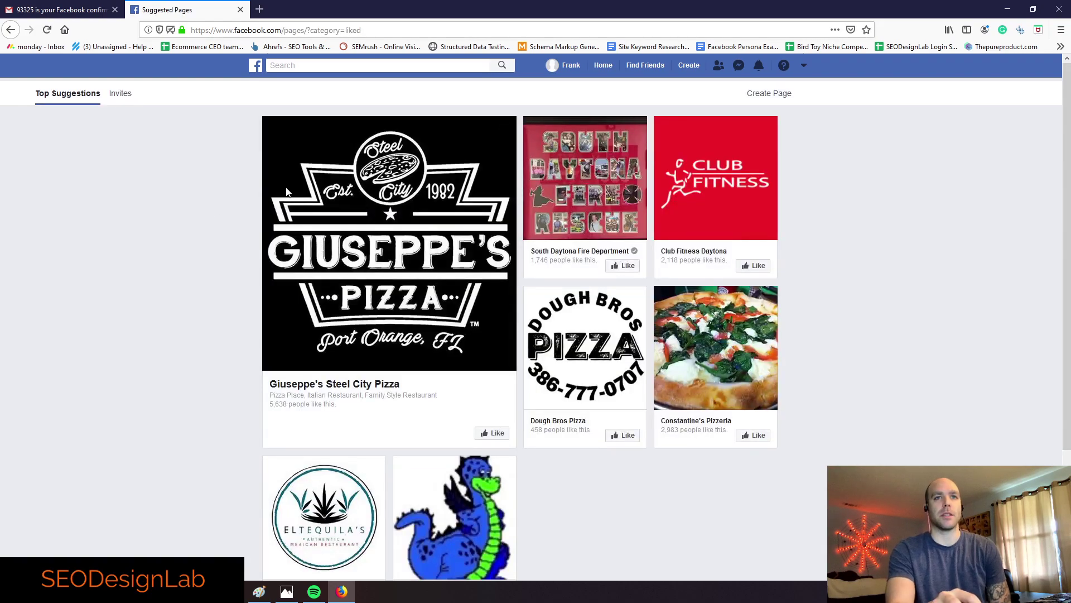
click(782, 94)
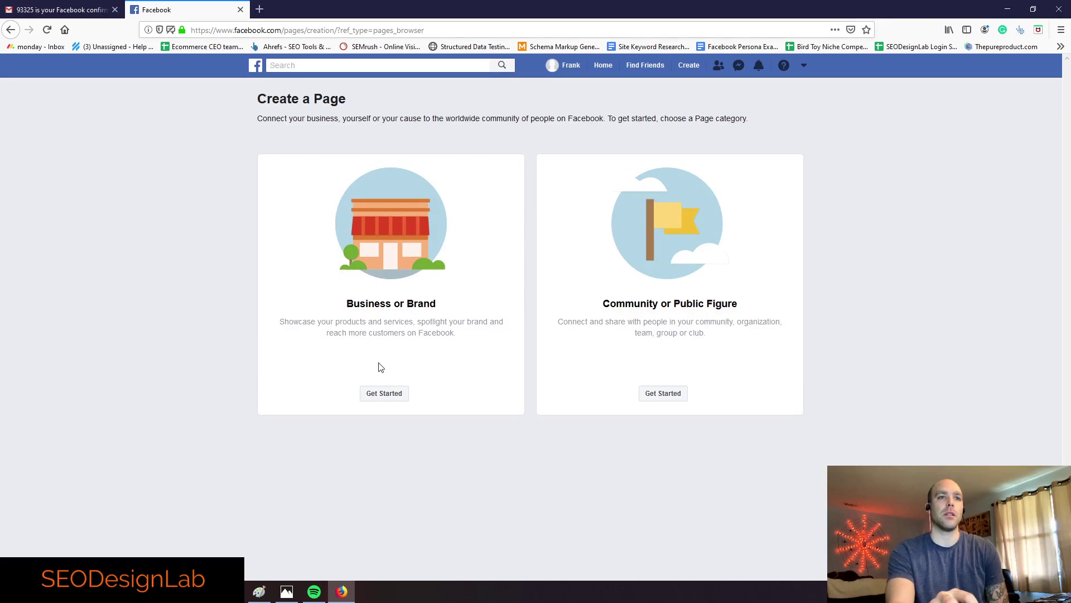
Start a Business or Brand Page with a Daytona name and the Plumbing Service category.
click(390, 394)
click(342, 226)
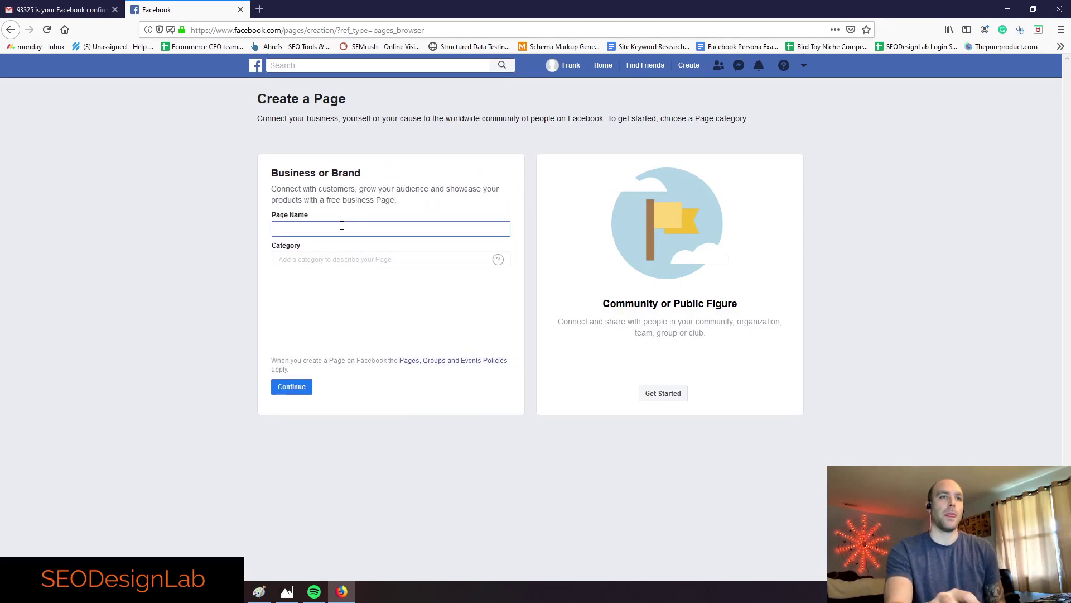
text(DAyto)
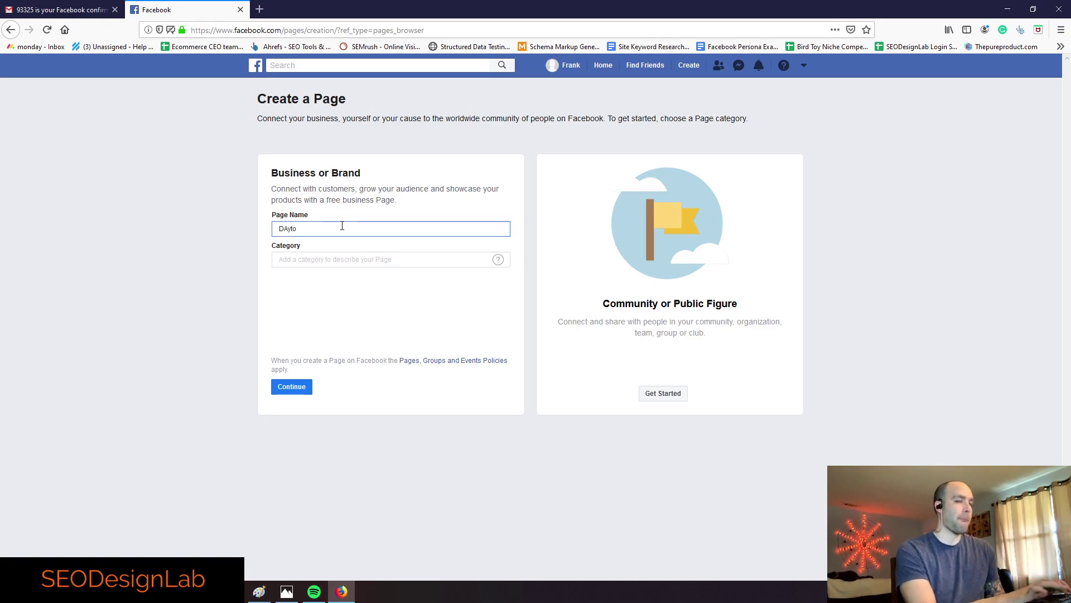
text(n)
key(BackSpace)
key(BackSpace)
key(BackSpace)
key(BackSpace)
key(BackSpace)
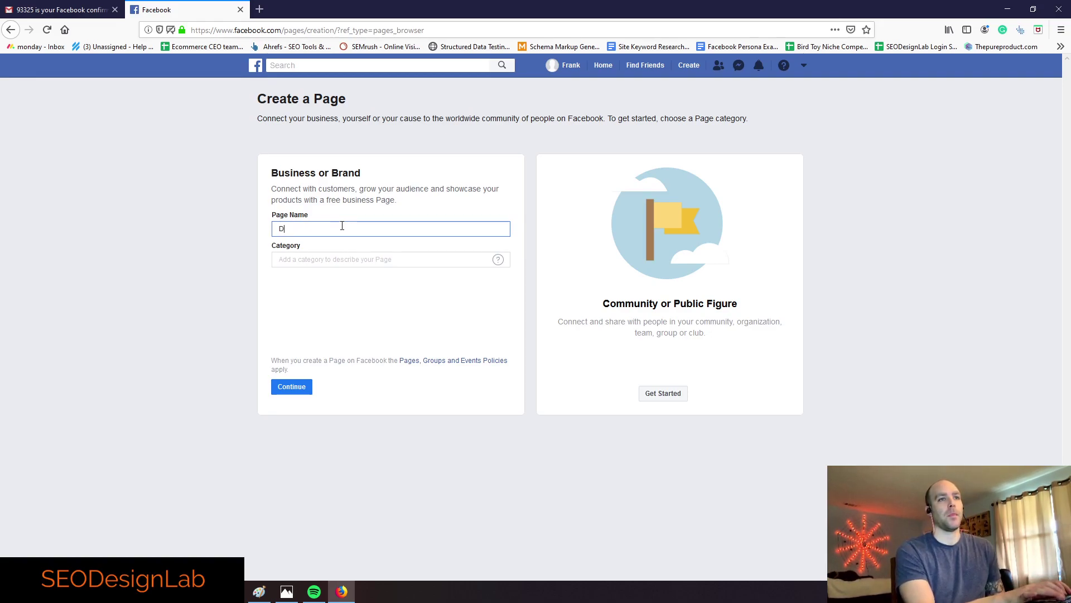
text(Ay)
key(BackSpace)
key(BackSpace)
text(aytona )
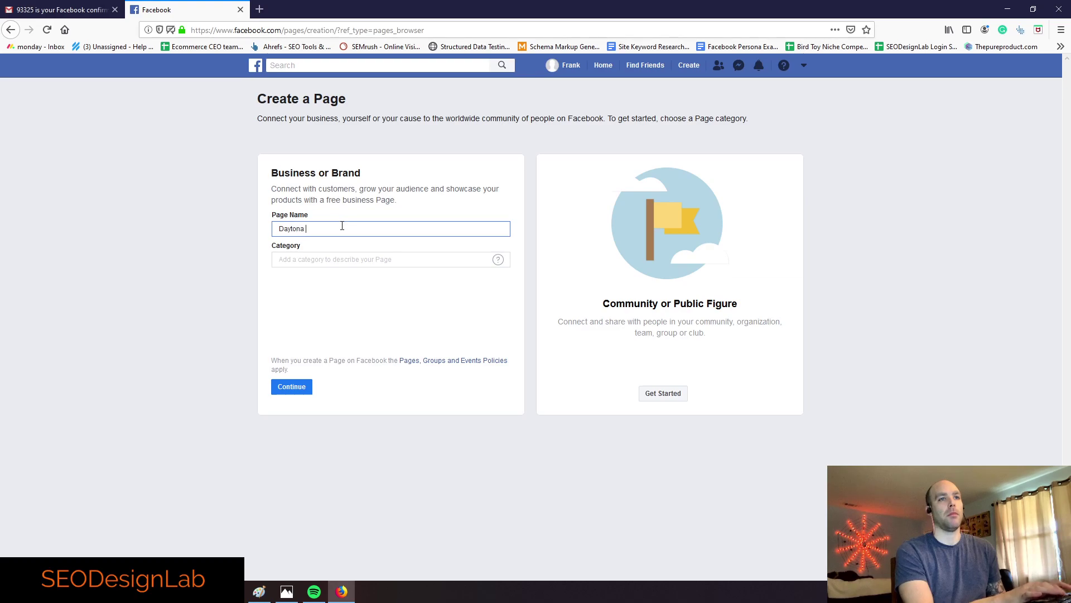
text(Beach Plumbing)
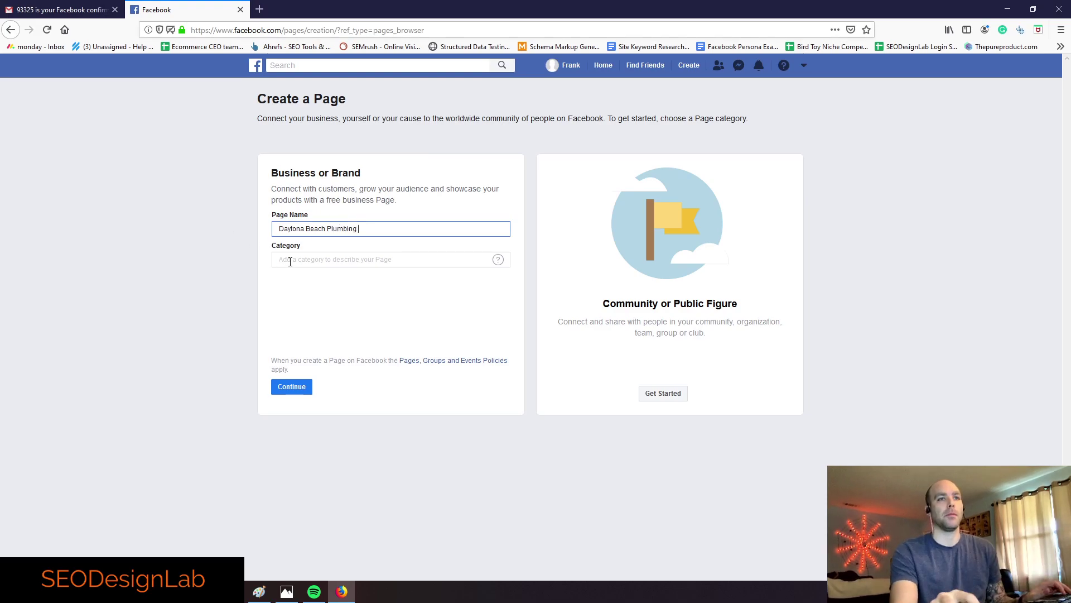
key(Tab)
text(plu)
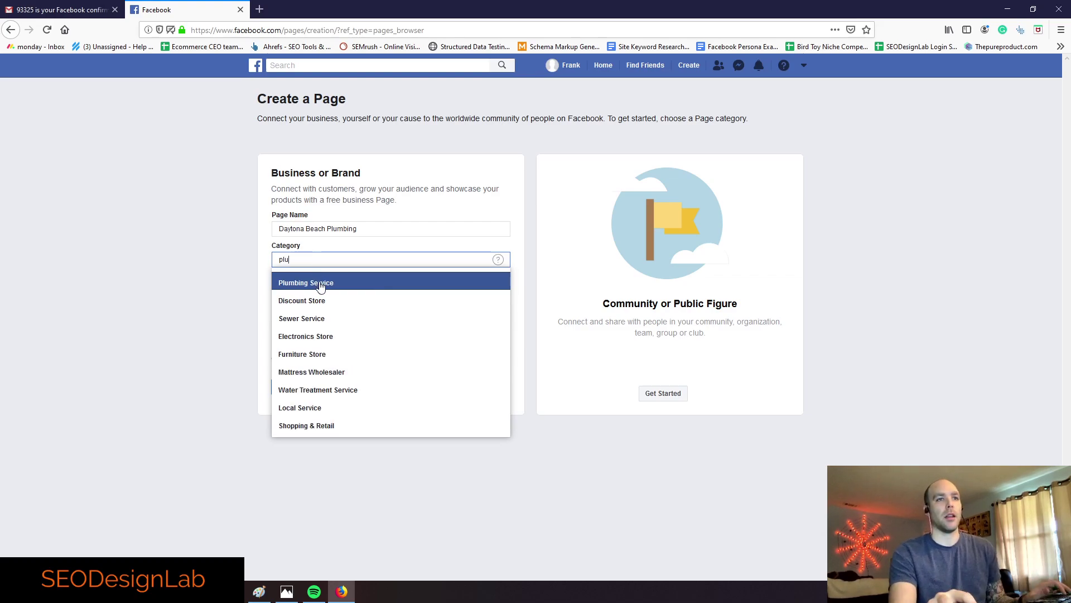
click(315, 283)
Rename the Page to 'South Daytona Plumbing'.
click(366, 203)
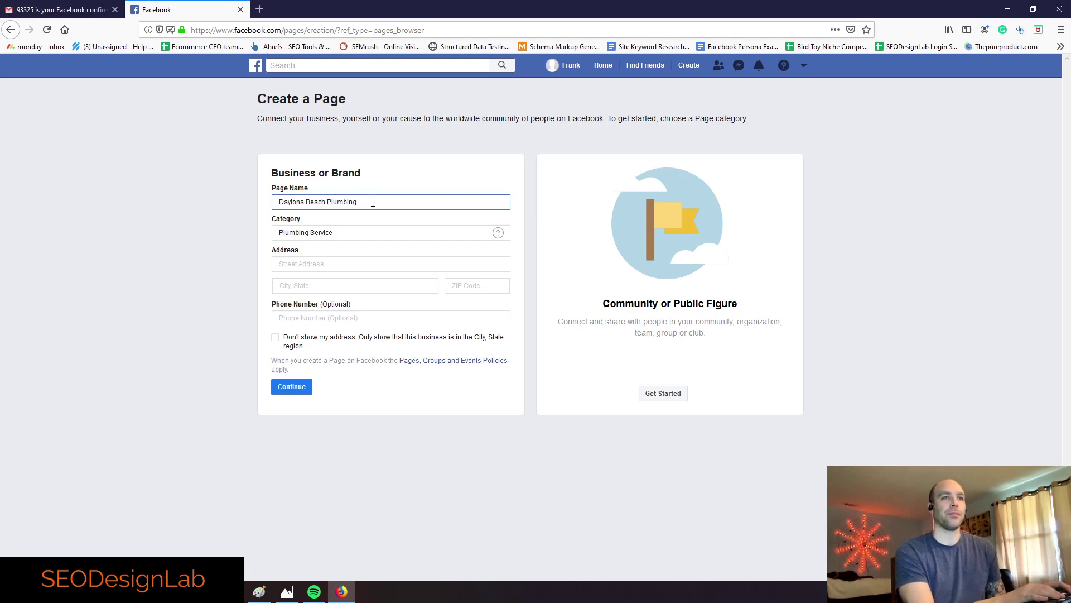
key(ctrl+a)
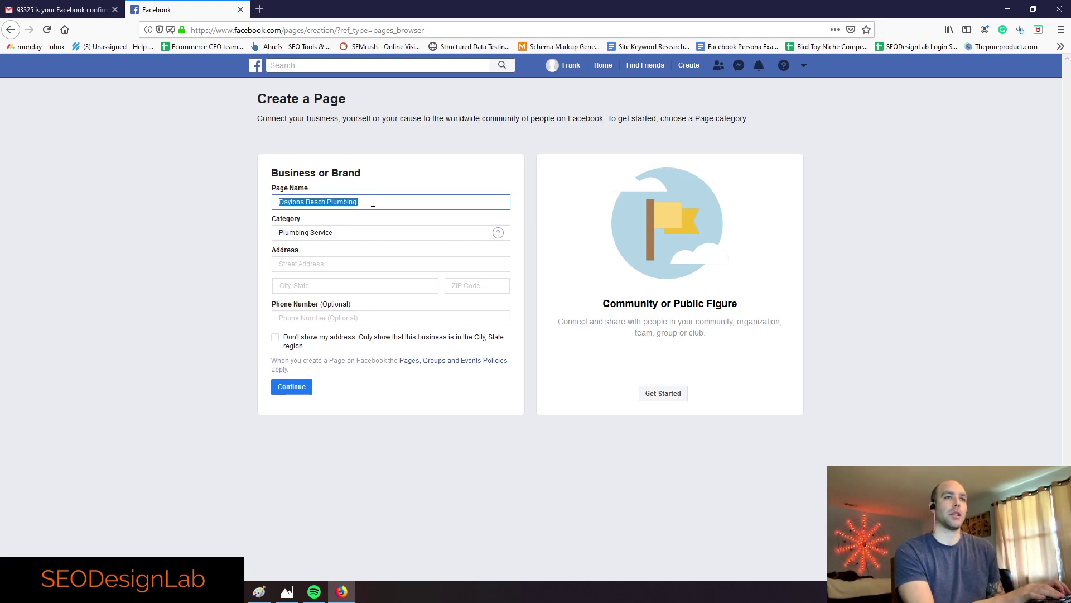
text(South)
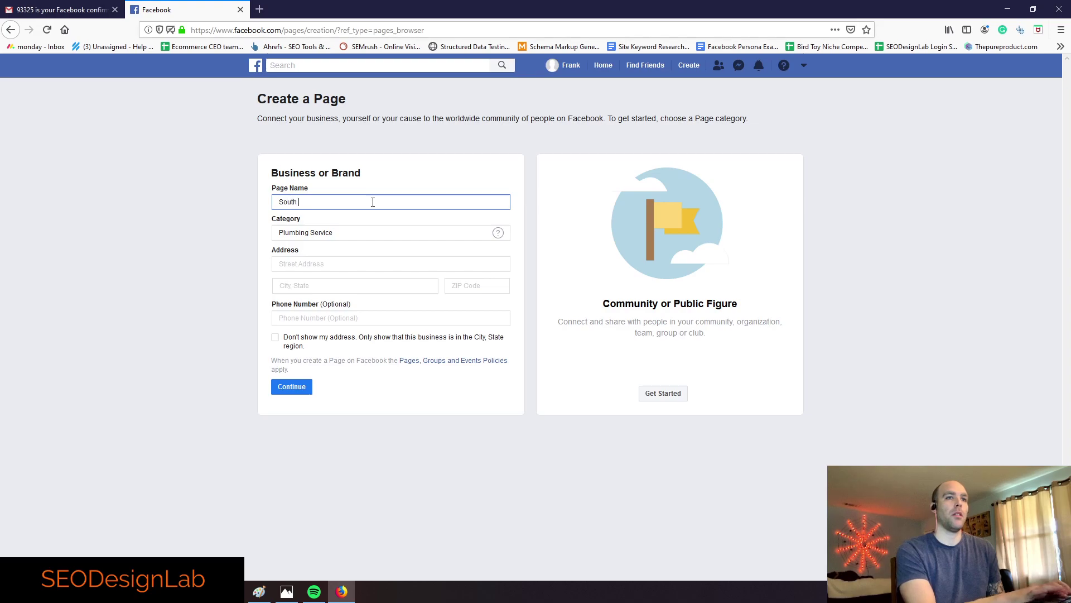
text( Daytona)
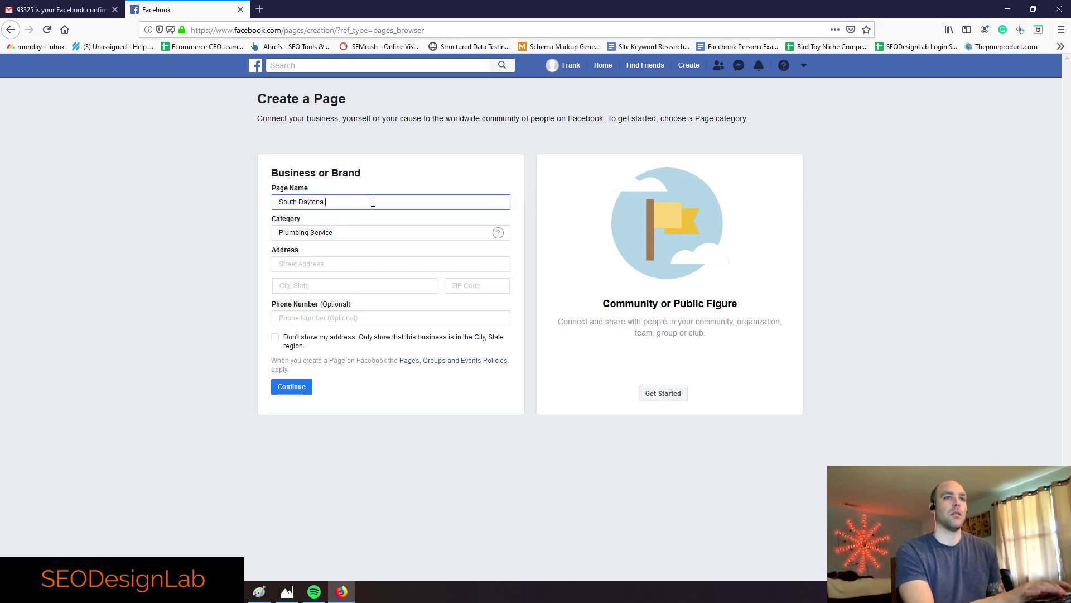
key(BackSpace)
key(BackSpace)
key(BackSpace)
key(BackSpace)
key(BackSpace)
key(BackSpace)
key(BackSpace)
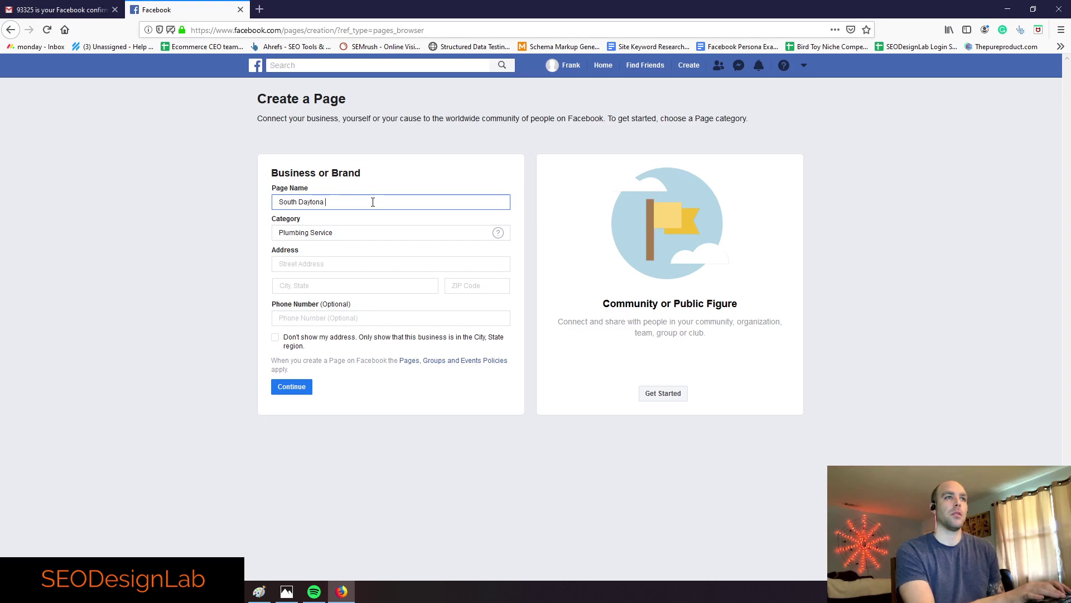
text(Plumbing)
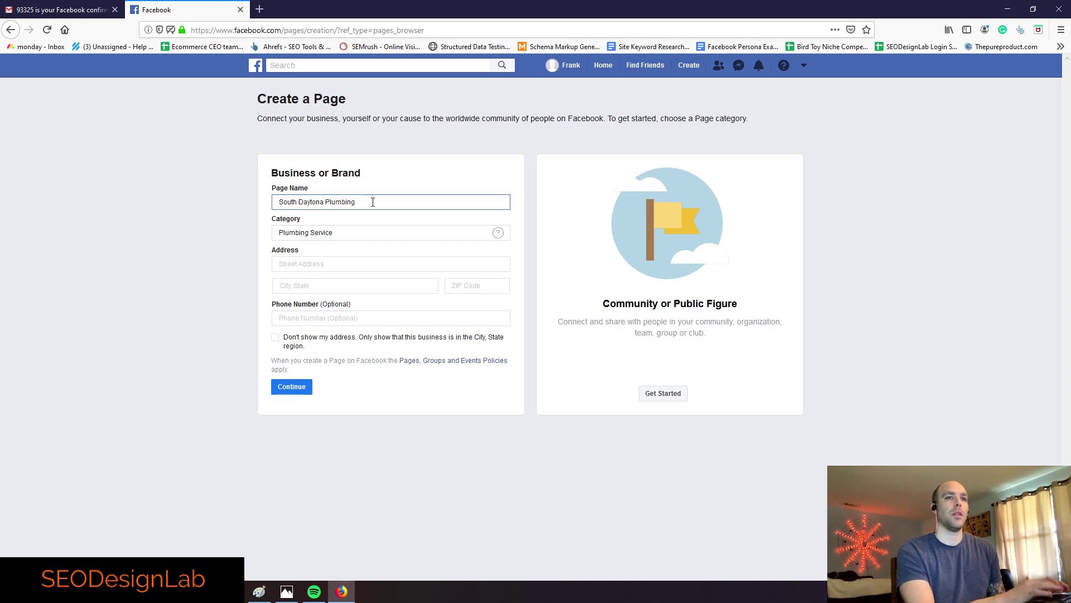
Leave the street address blank, tick Don't show my address, and submit the Page details.
click(350, 267)
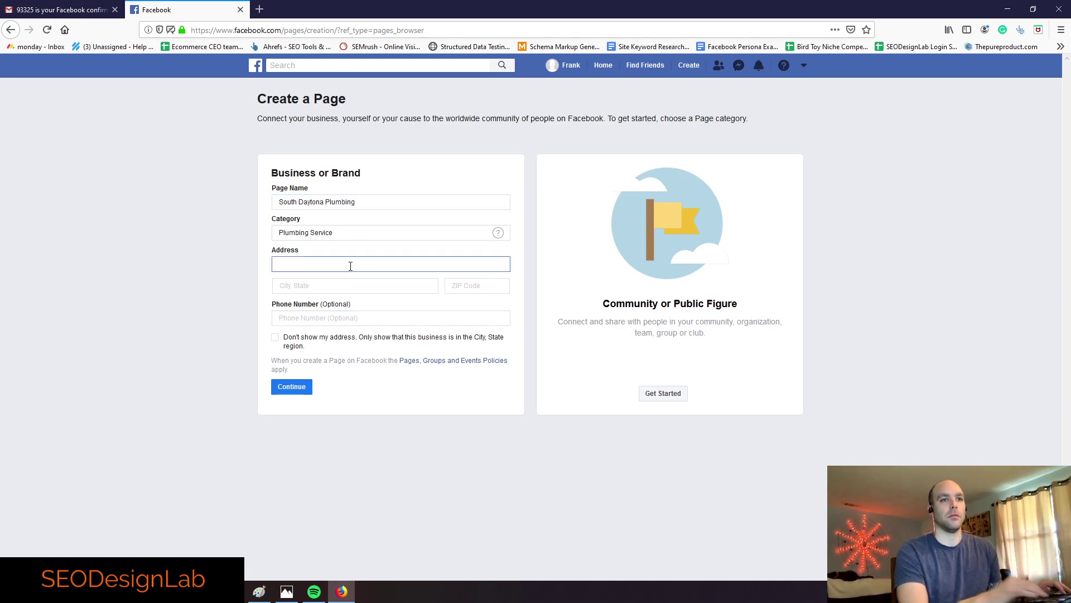
click(154, 333)
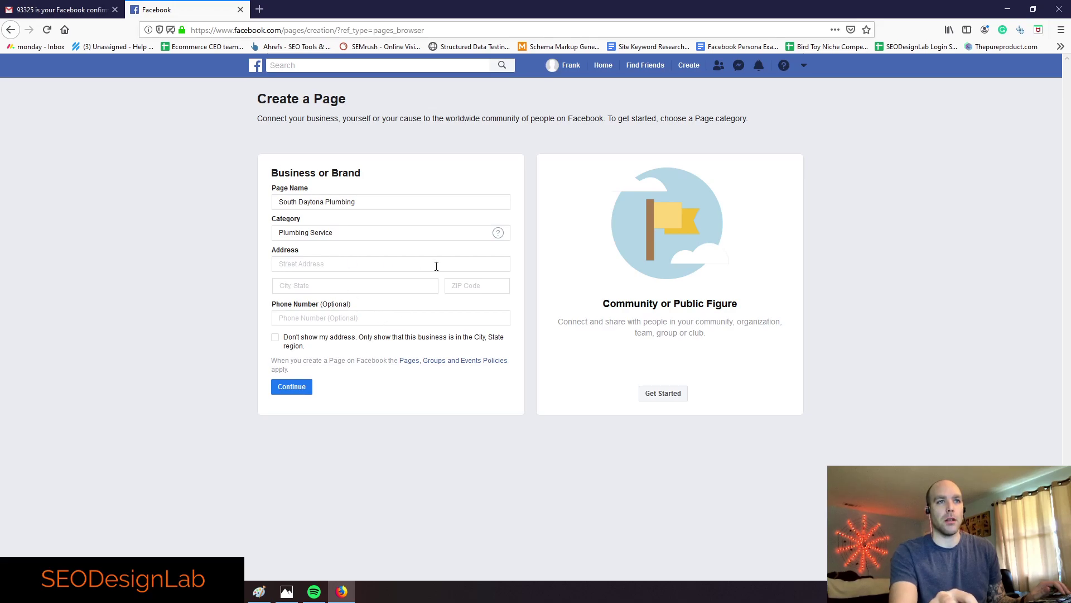
click(275, 340)
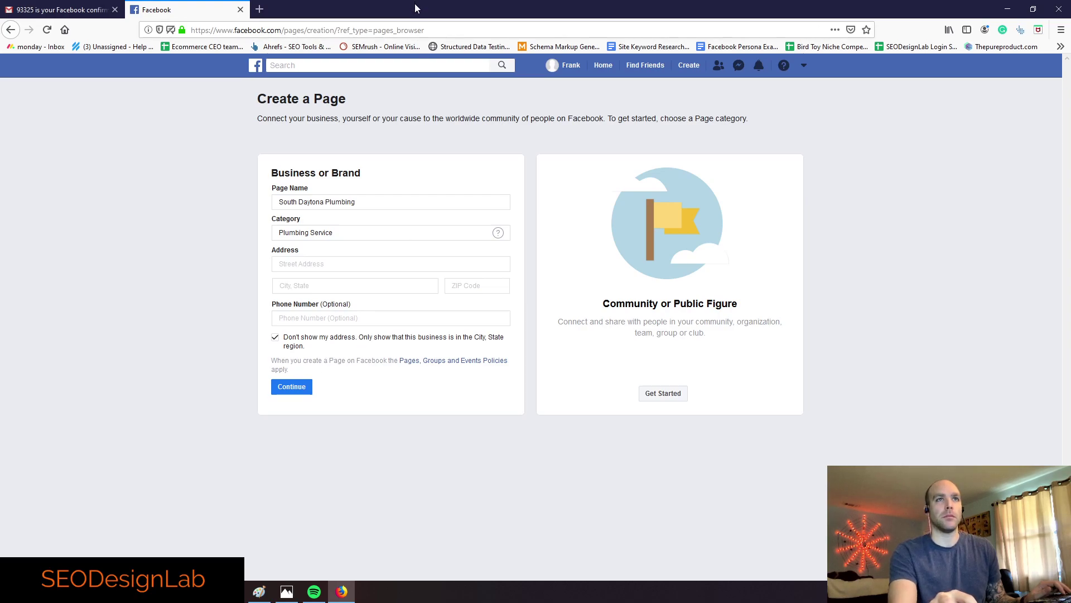
triple_click(346, 202)
click(301, 388)
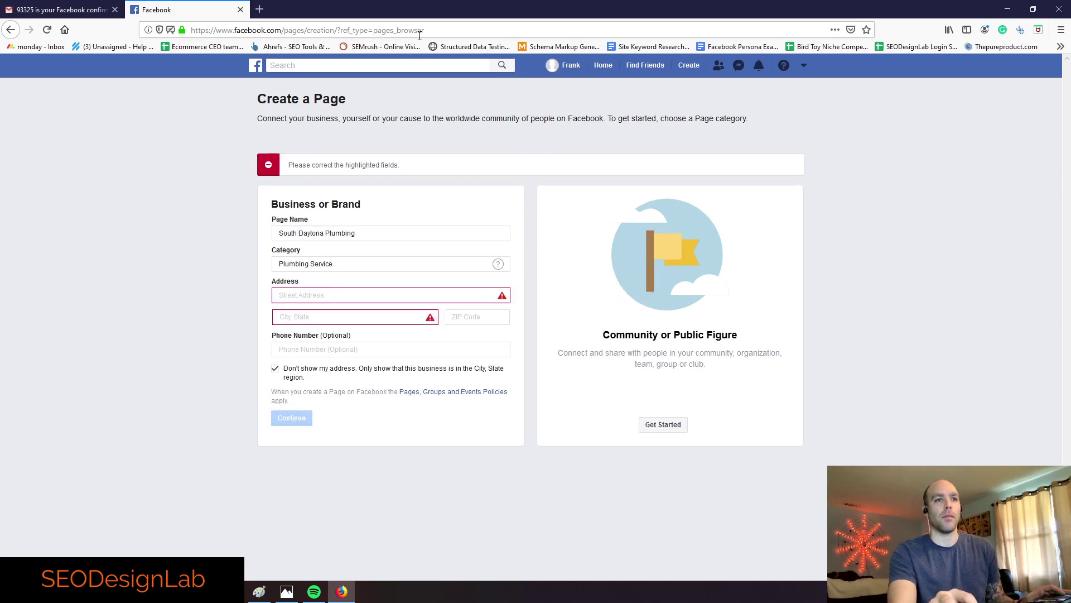
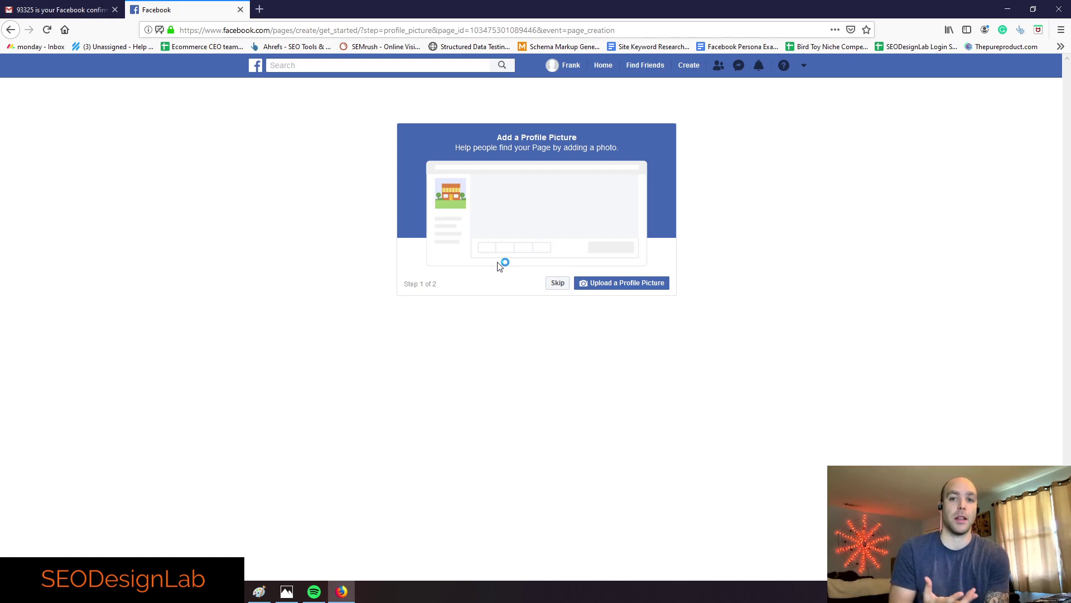
click(617, 288)
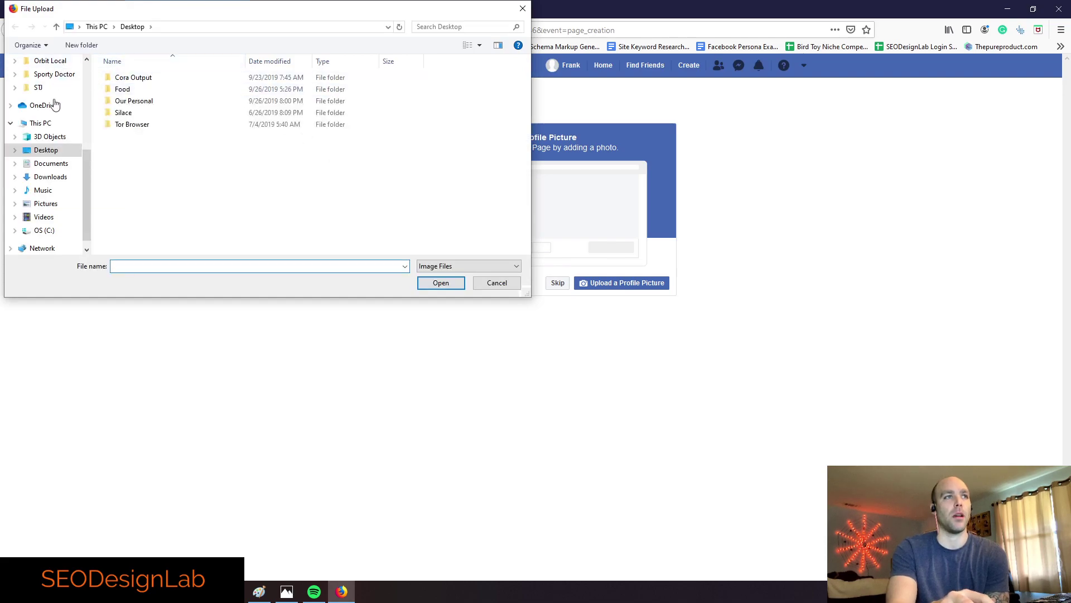
scroll(53, 103, up, 5)
click(50, 97)
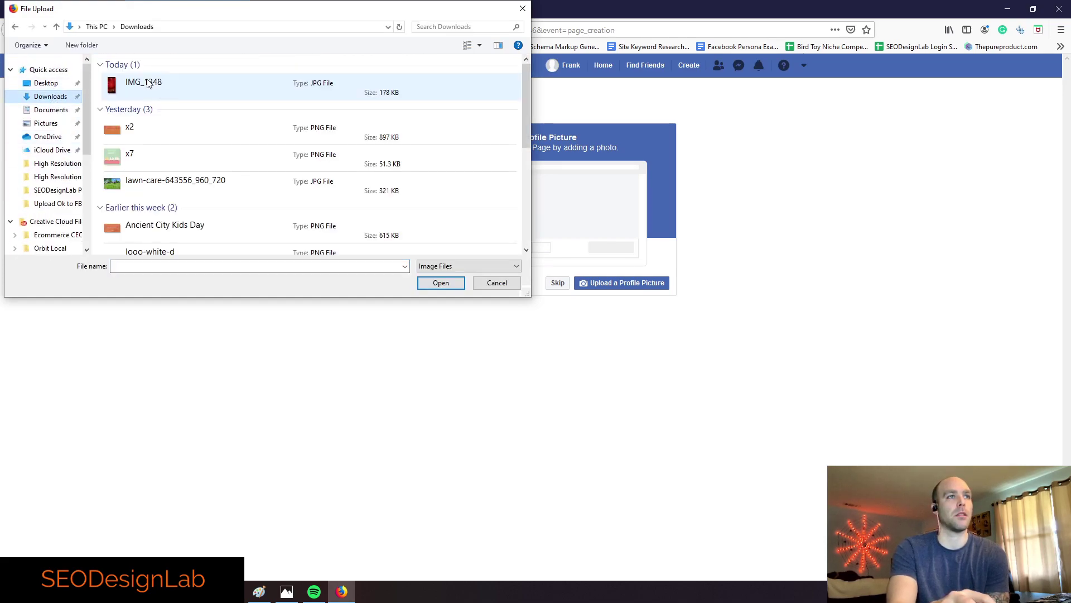
double_click(165, 197)
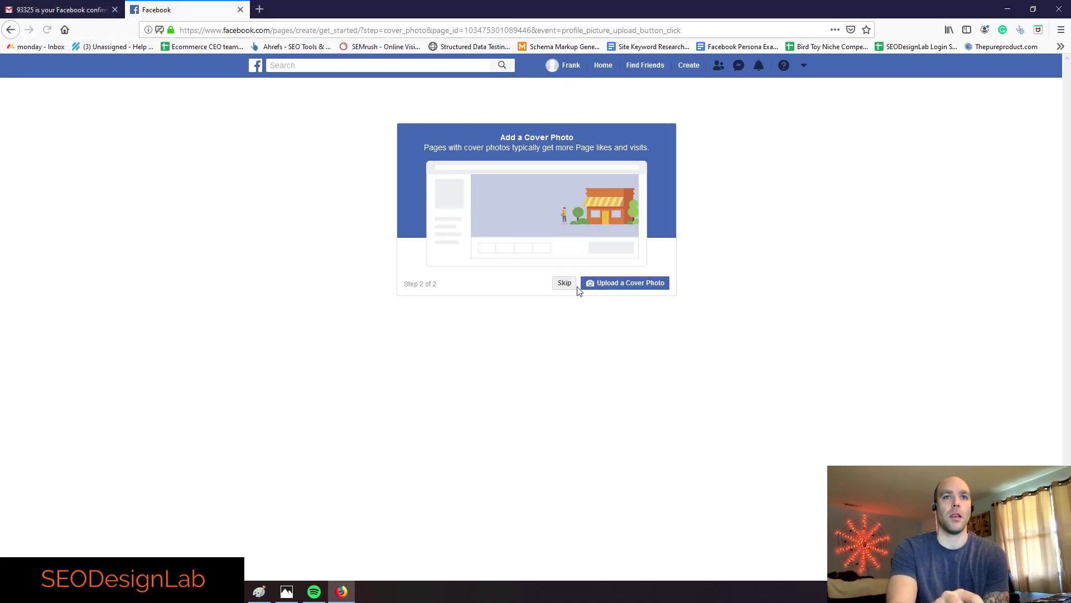
Set the same lawn-care JPG from Downloads as the Page's cover photo.
click(590, 284)
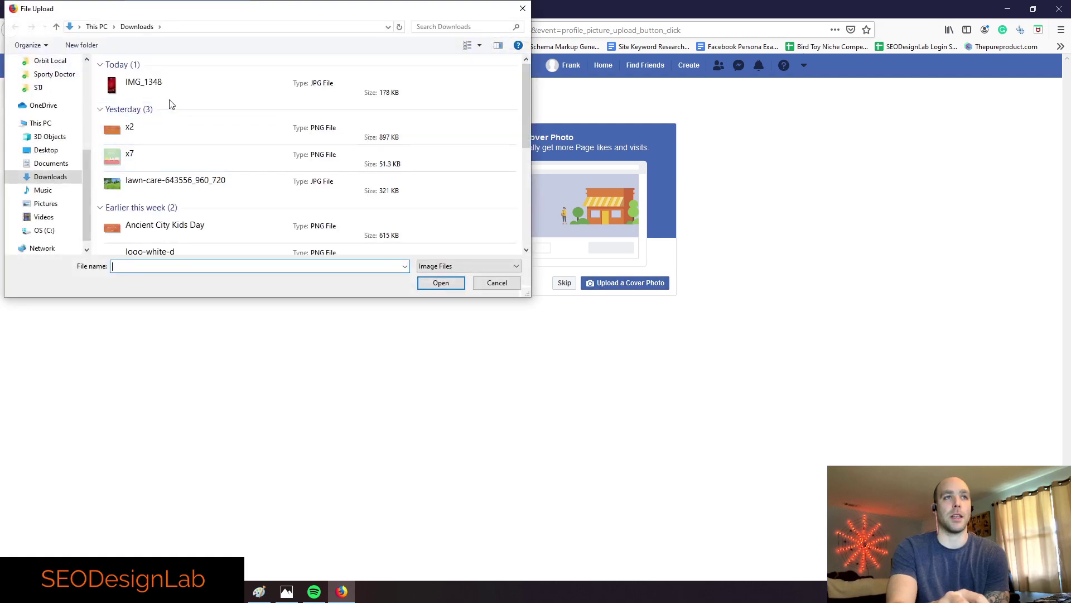
double_click(157, 185)
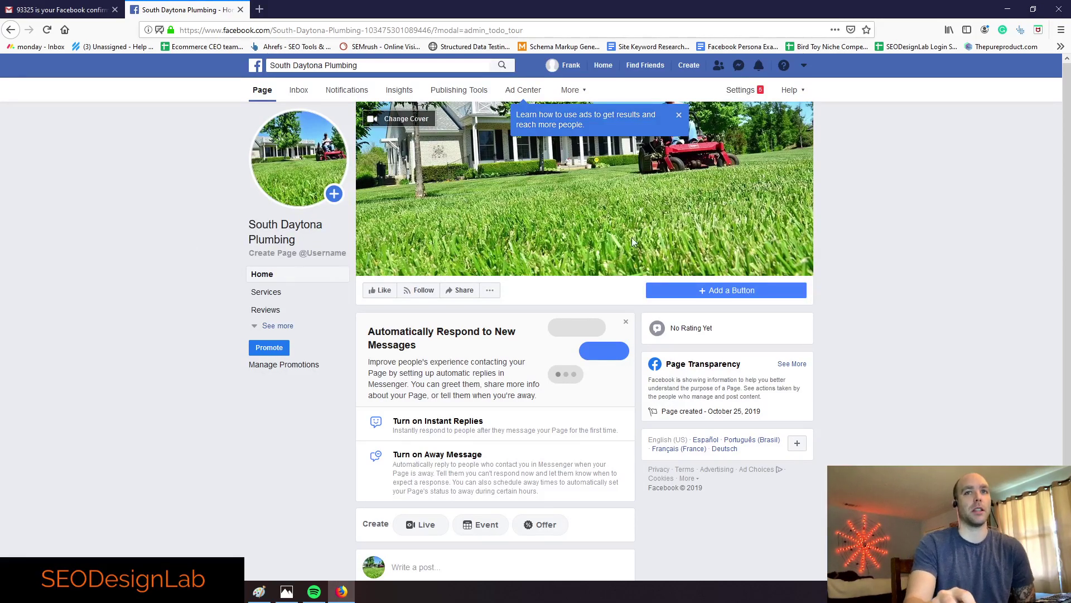
Dismiss the Ad Center tip and look over the profile-picture post's options.
click(523, 90)
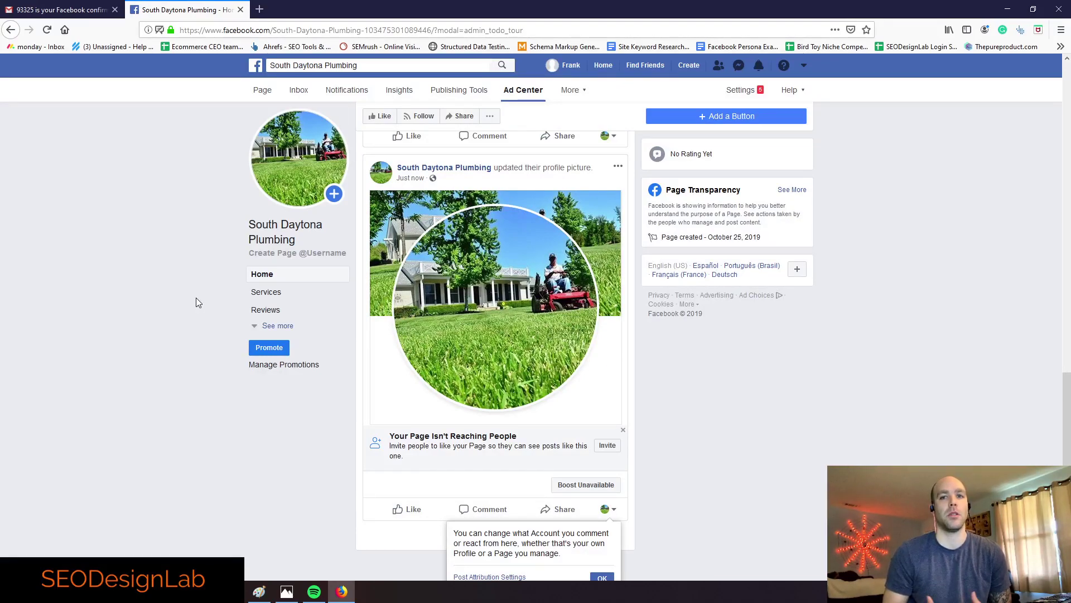
click(618, 168)
scroll(636, 256, up, 10)
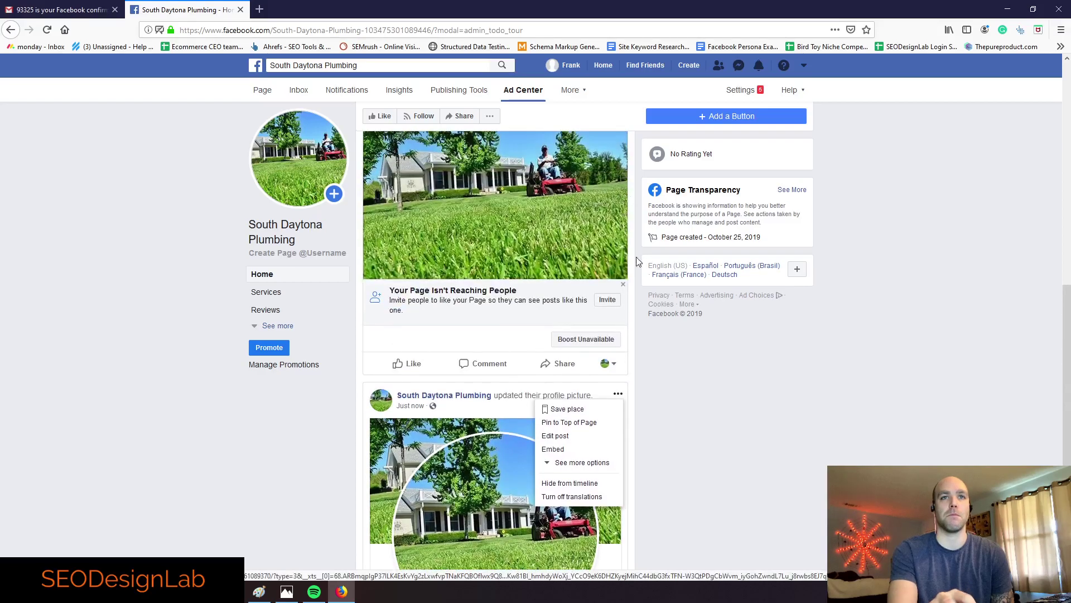
scroll(198, 295, up, 3)
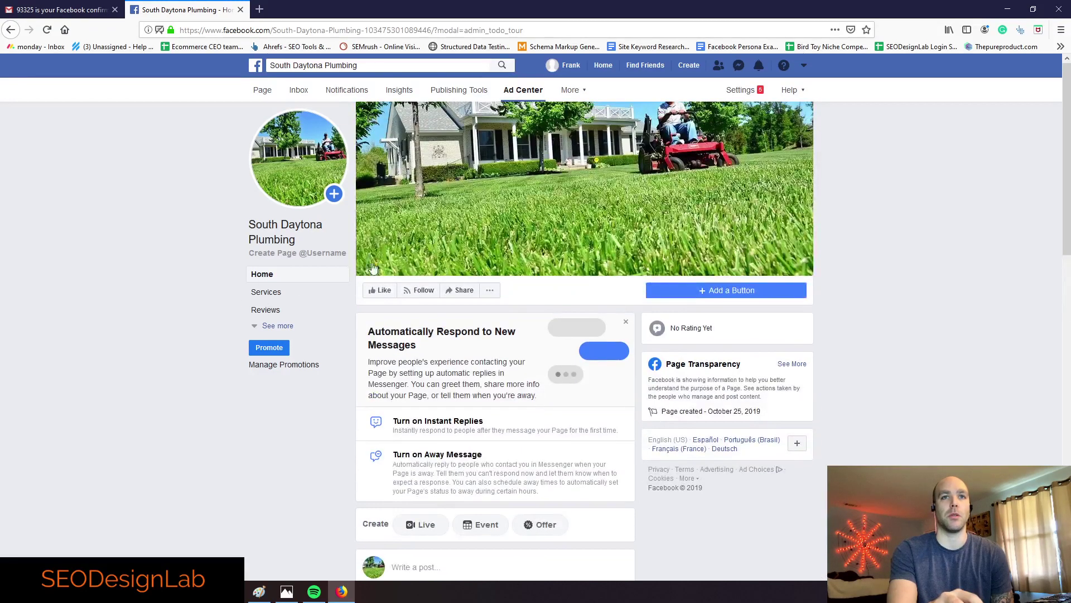
Open the Page's '...' menu and choose Edit Page Info.
click(490, 290)
click(491, 291)
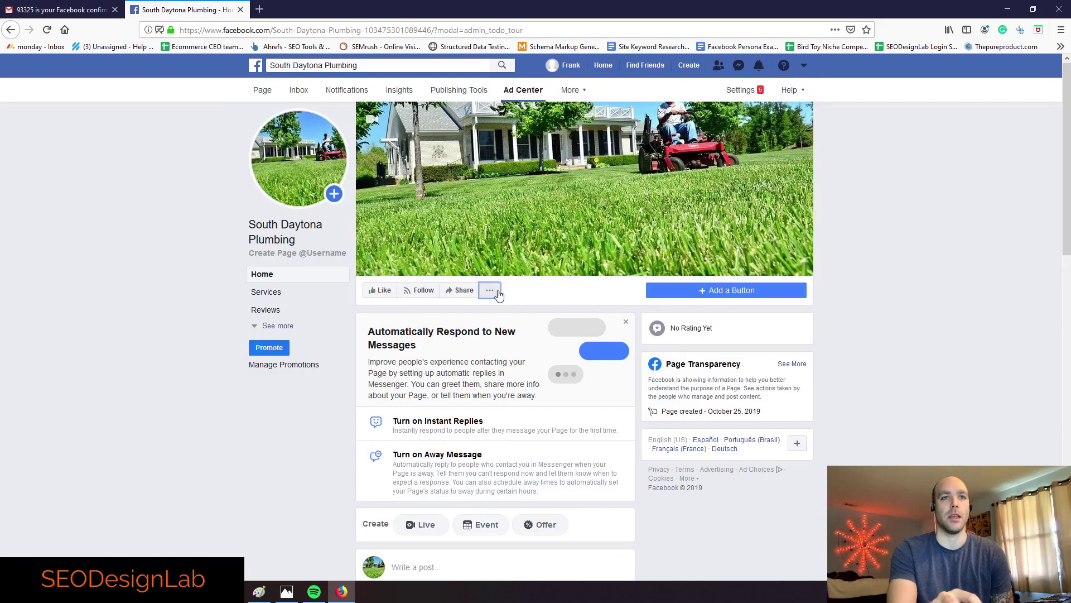
click(491, 291)
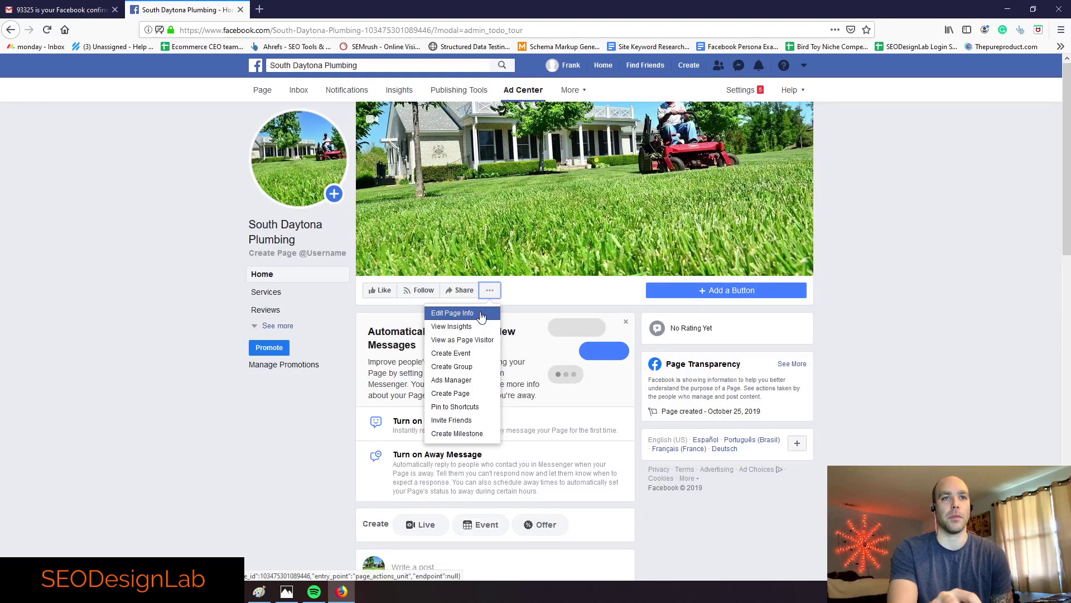
click(452, 313)
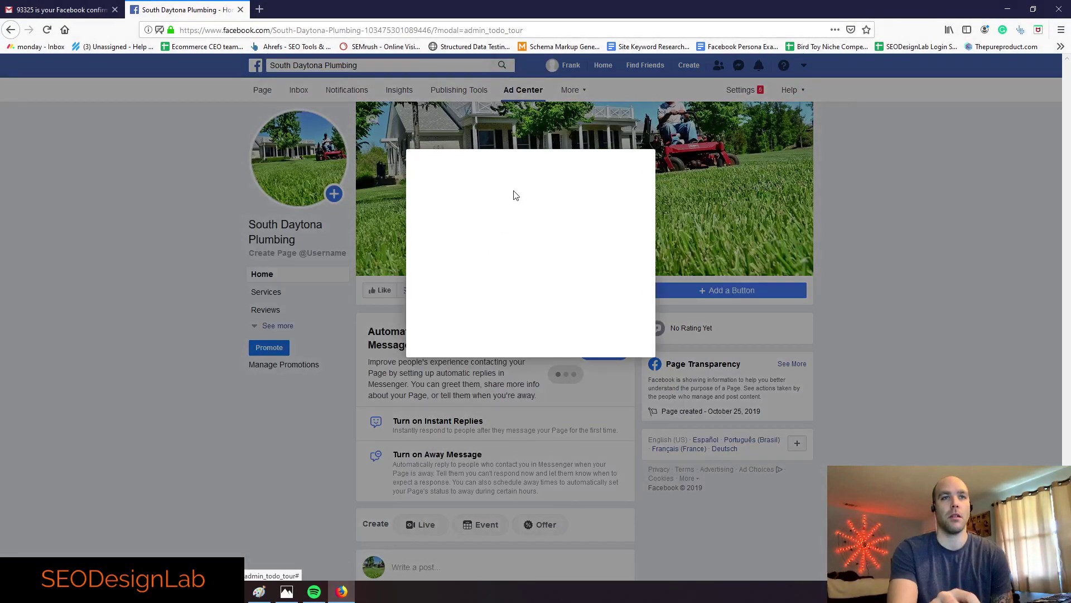
Begin the Page description: 'South Daytona's #1 Plumbing company without the franchi'.
click(508, 200)
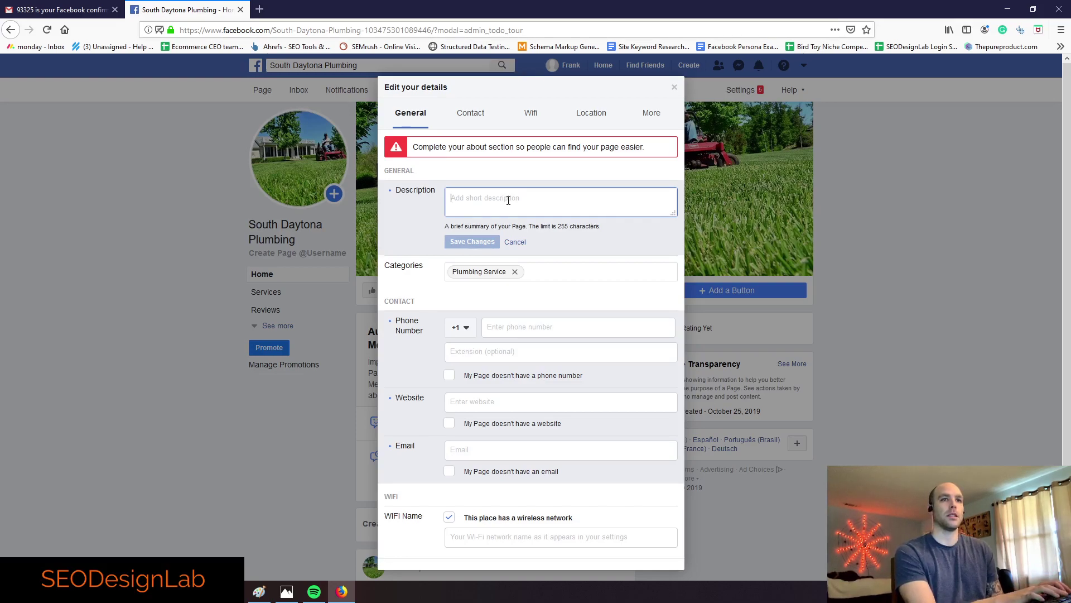
text(So)
key(BackSpace)
key(BackSpace)
text(So)
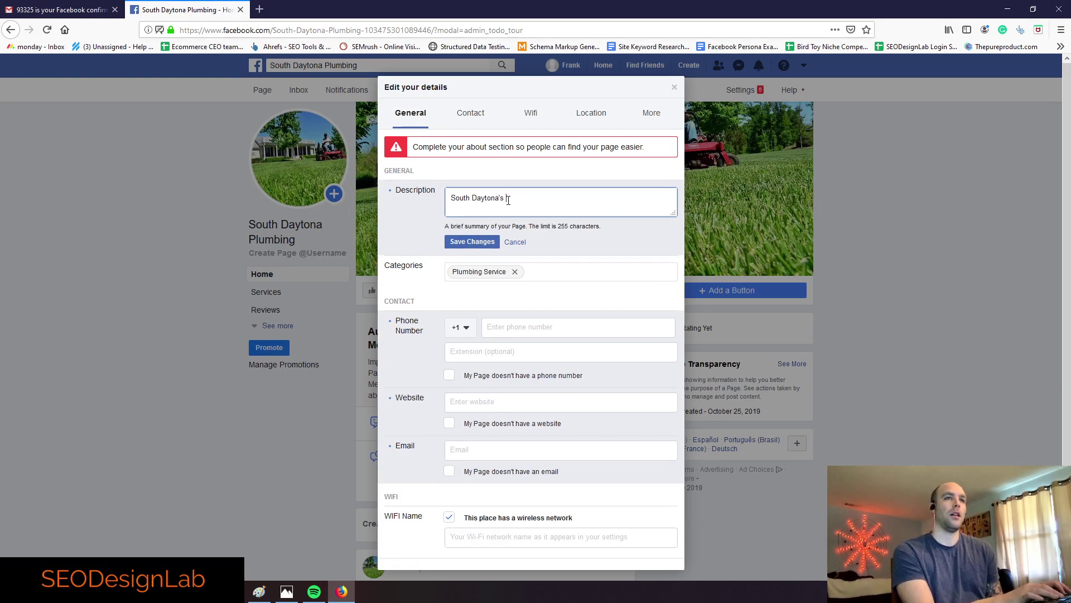
text(uth Daytona's #1 )
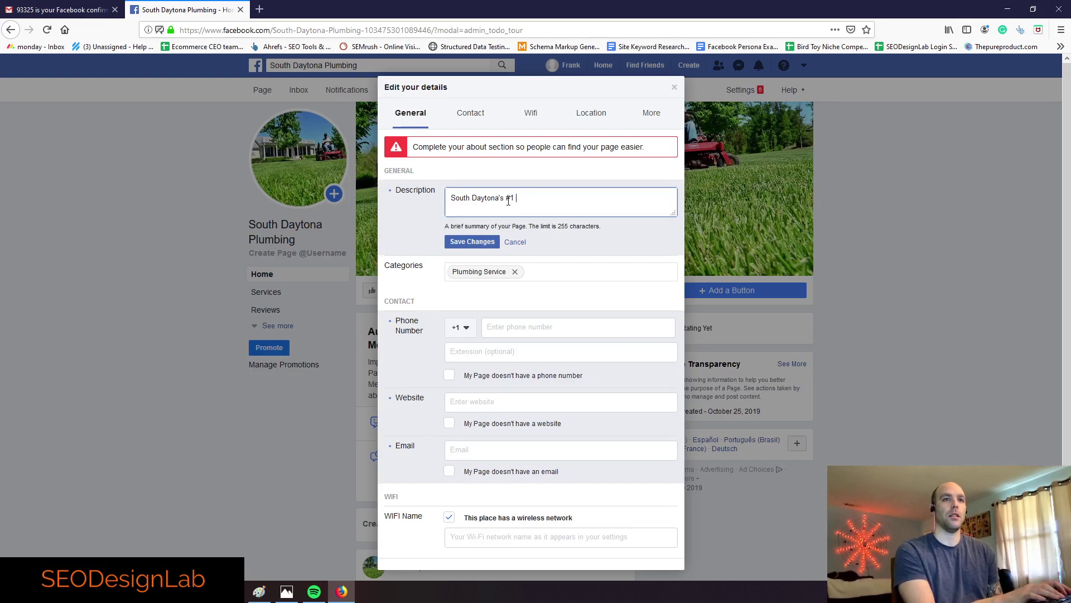
text(Plumbing )
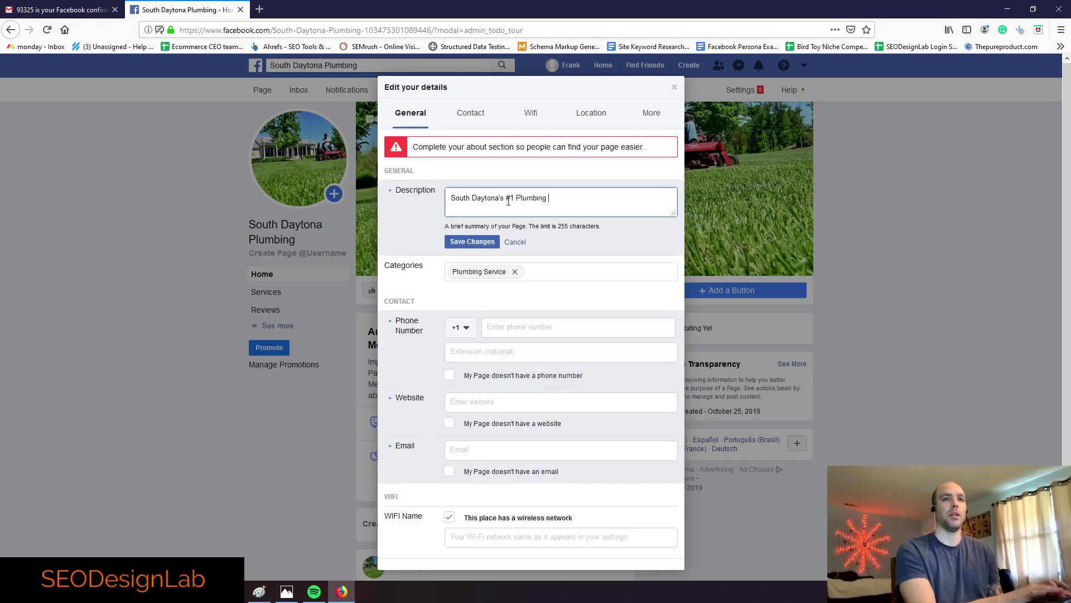
text(company )
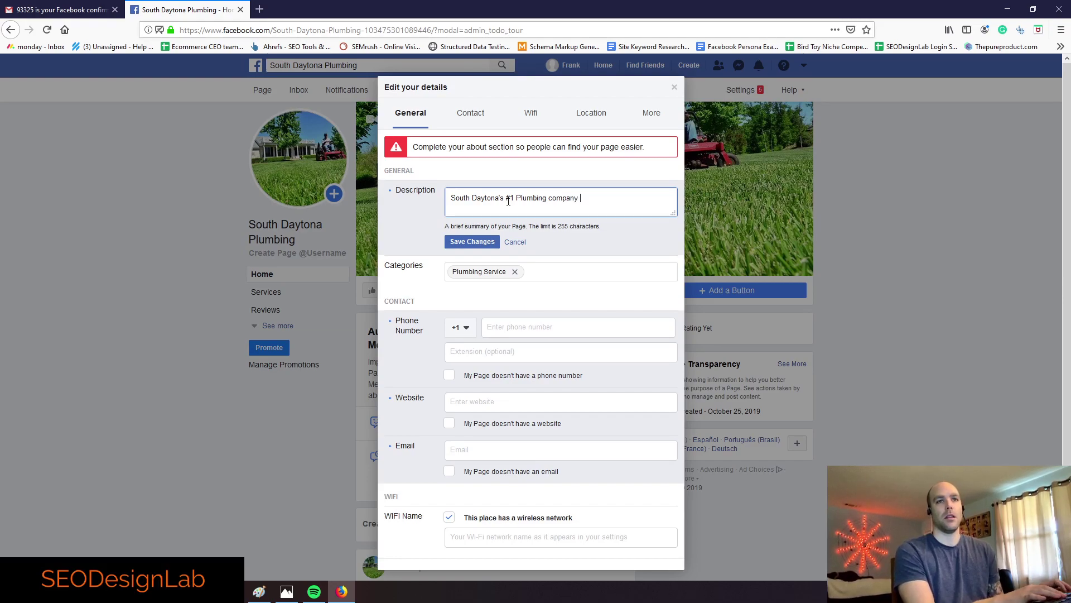
text(without)
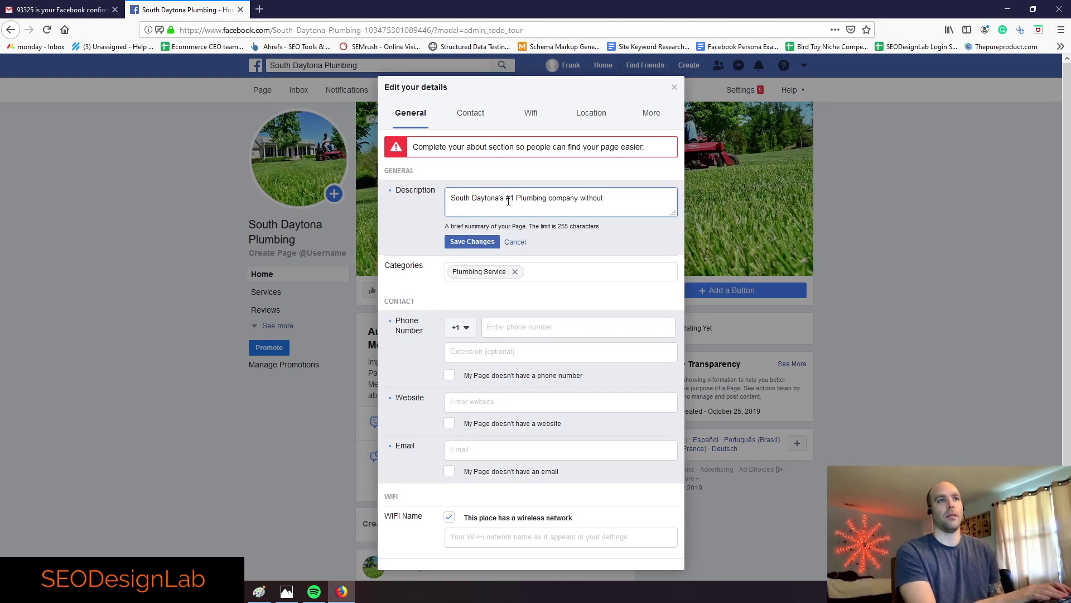
text( the franchise.)
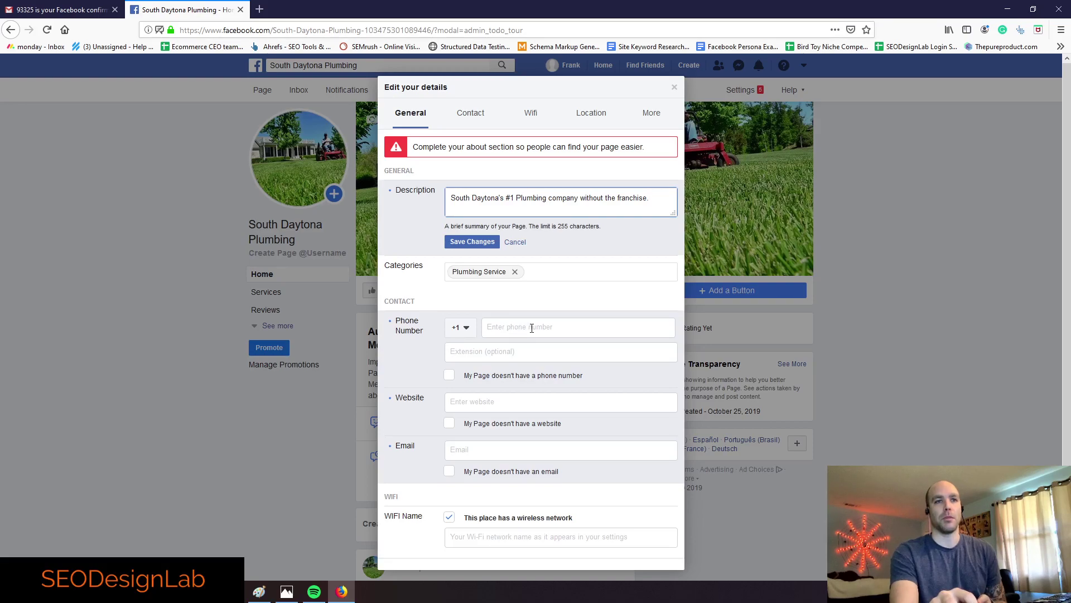
Fill in the Page's contact e-mail address, pasting it from the mailbox.
scroll(564, 359, down, 2)
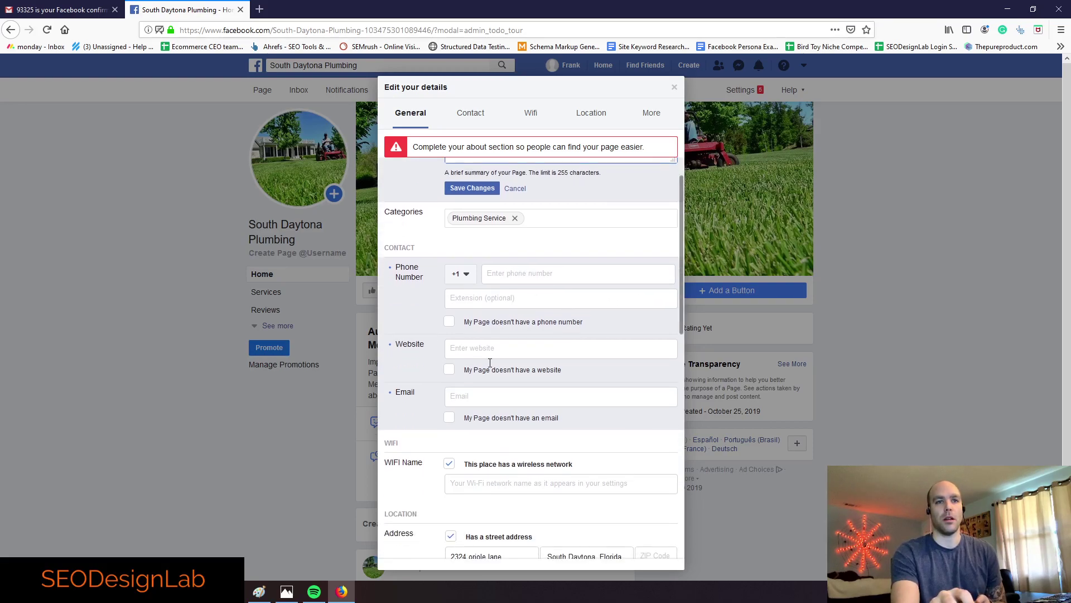
click(479, 348)
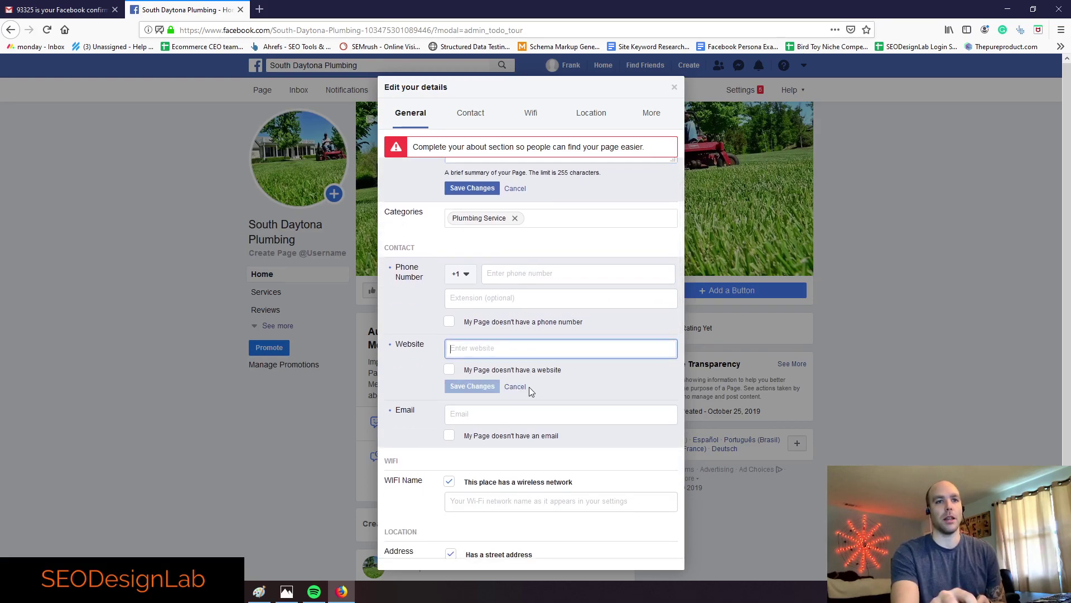
scroll(537, 357, down, 2)
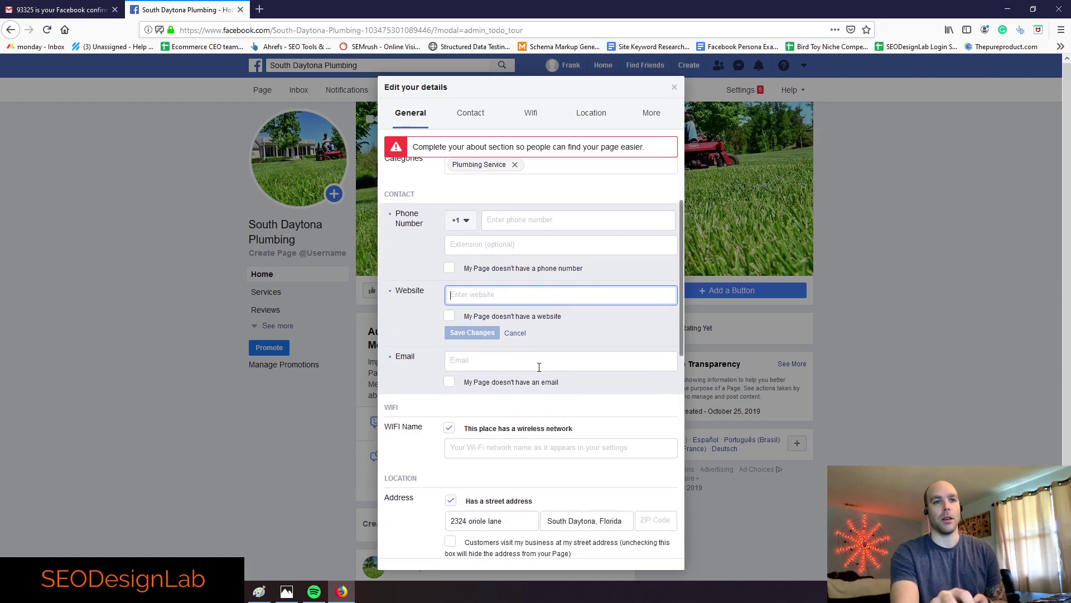
click(538, 363)
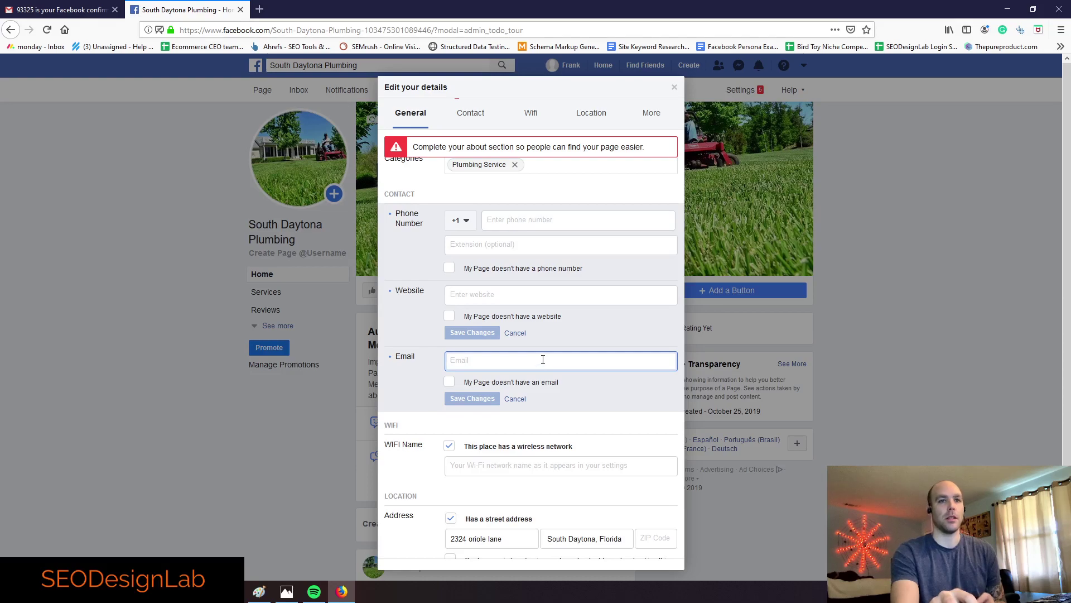
click(56, 10)
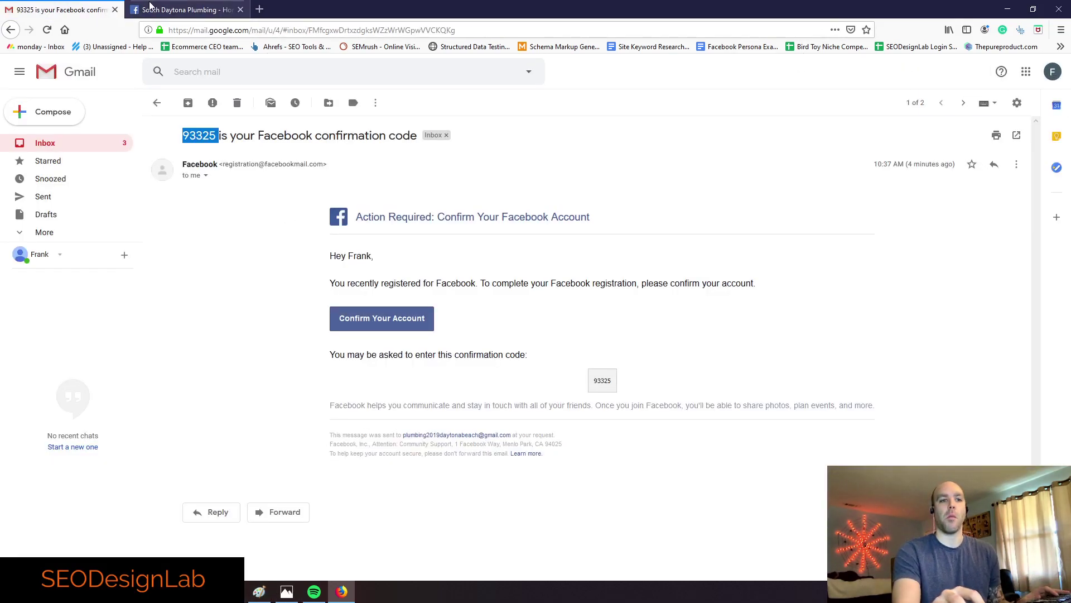
click(149, 6)
text(South Daytona Plumbing)
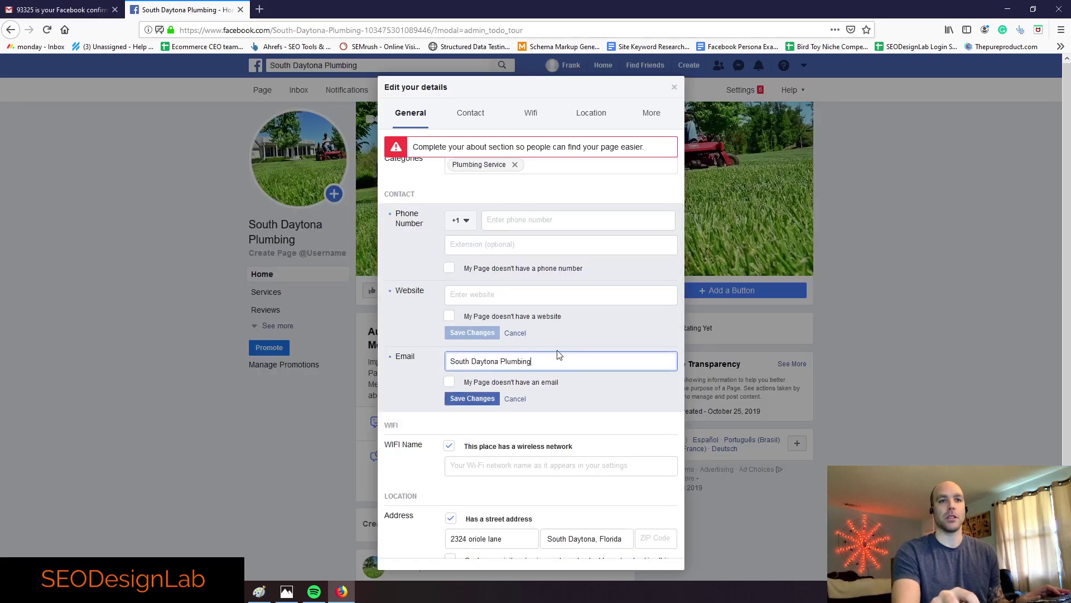
key(ctrl+z)
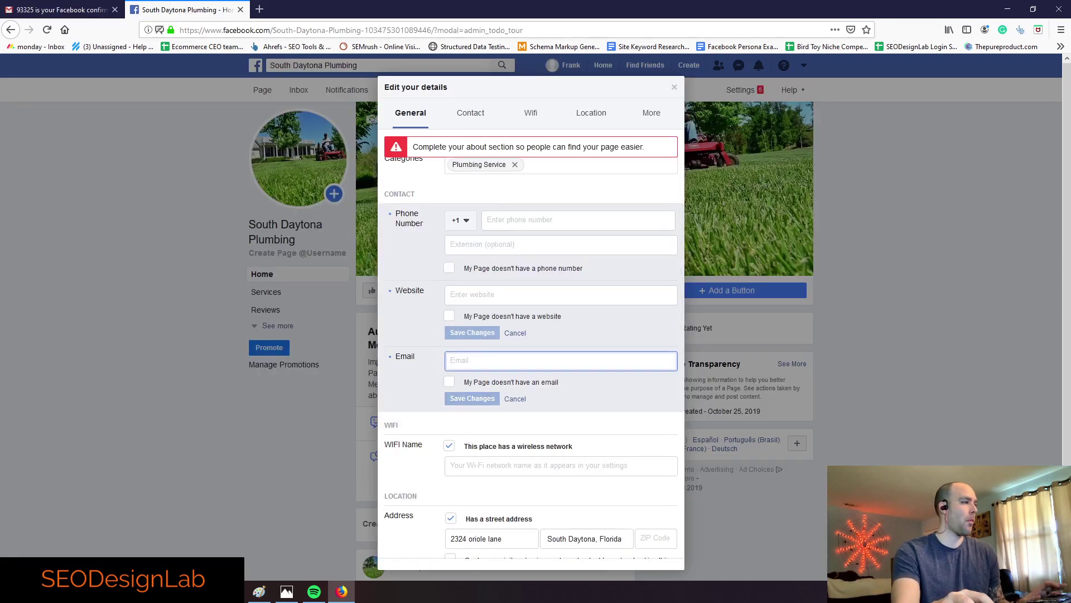
click(570, 360)
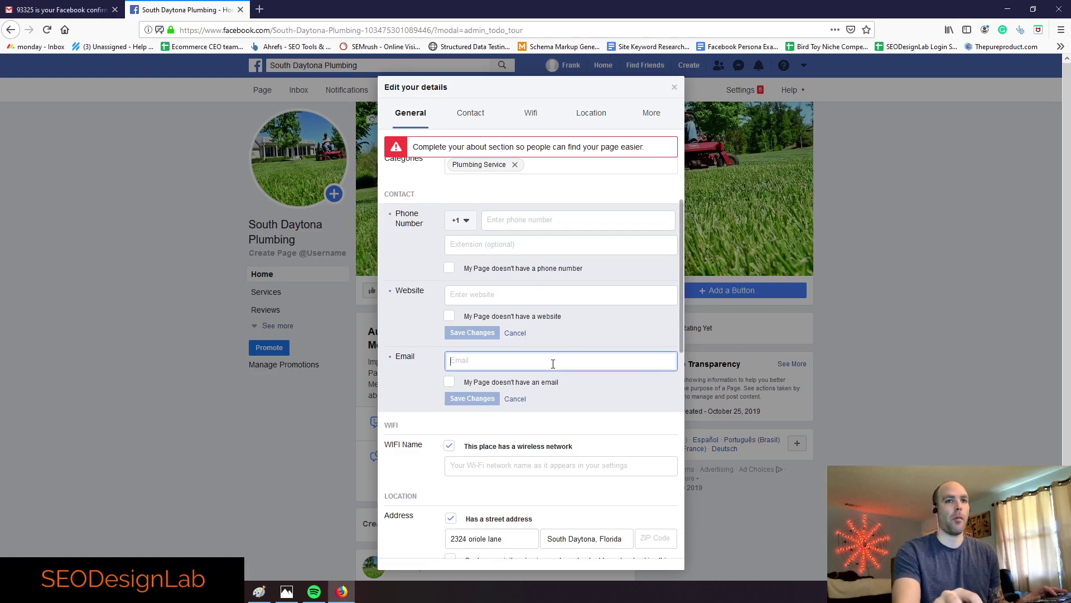
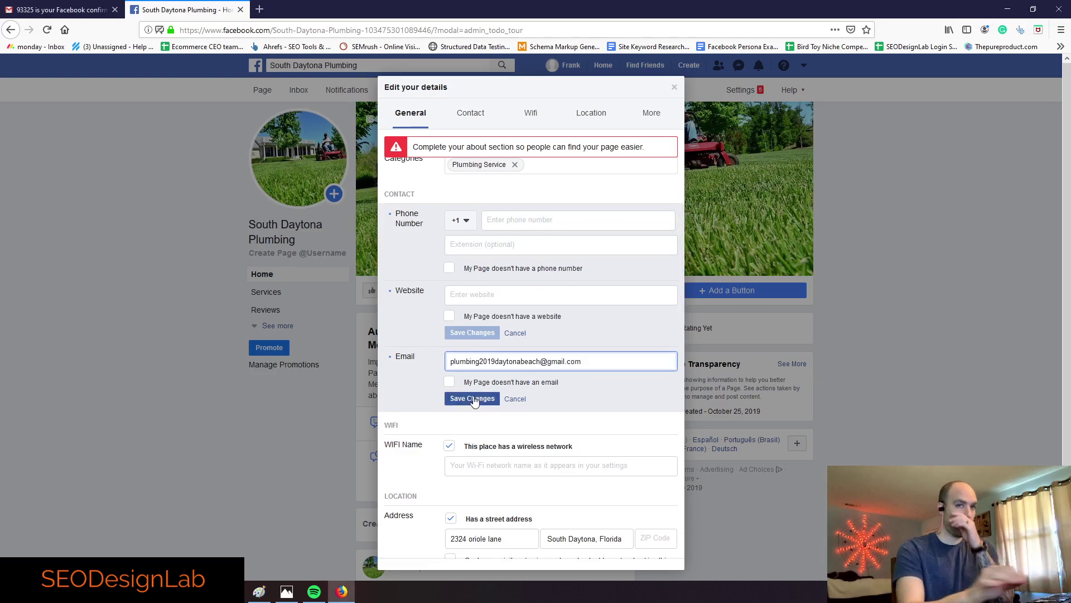
Enter the business phone number in the website field and save the contact details.
click(534, 299)
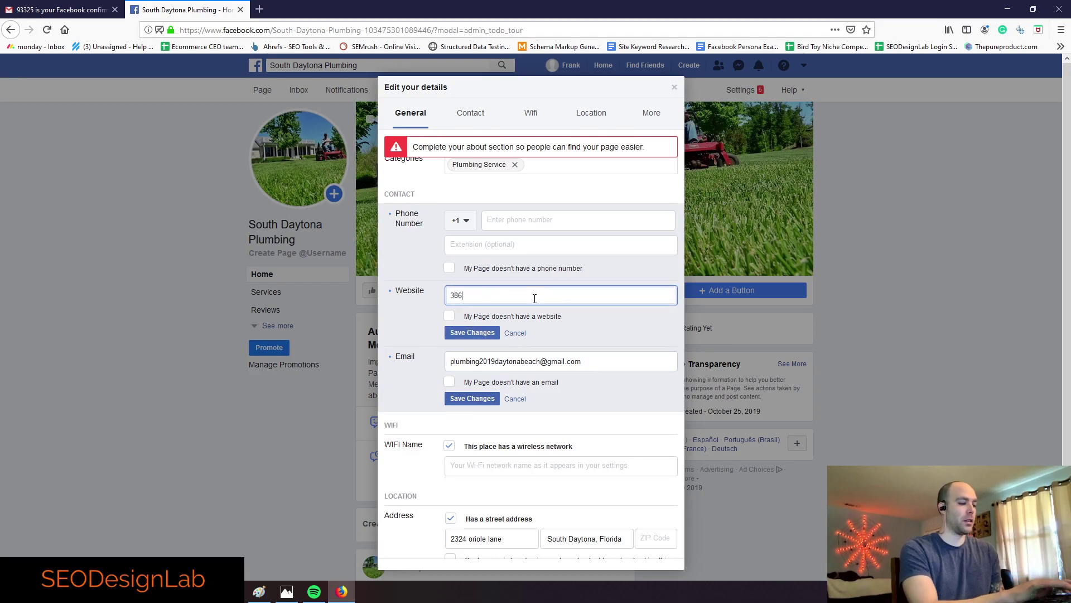
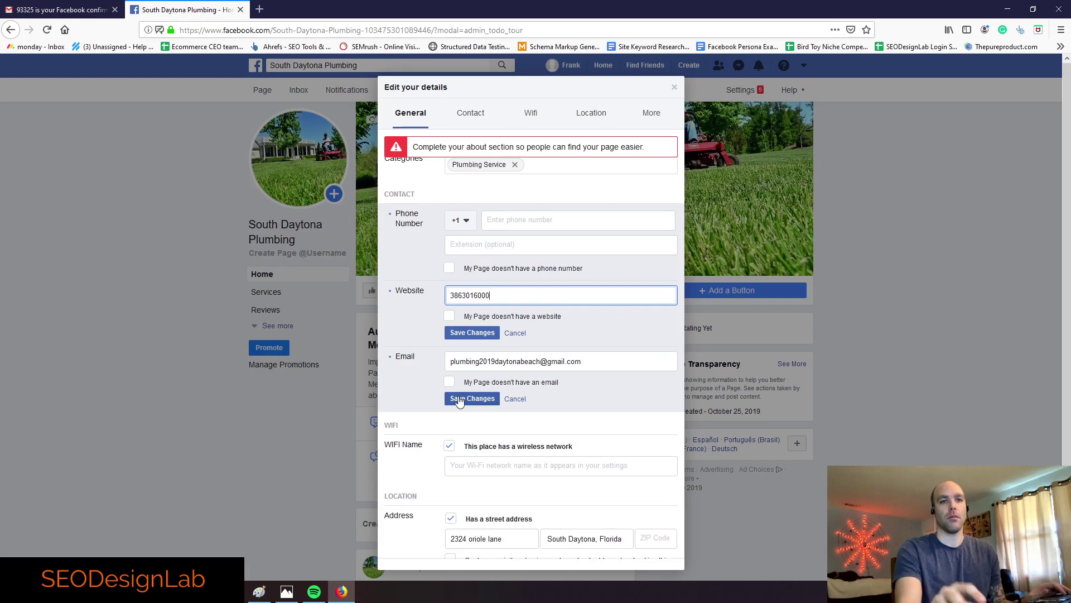
click(459, 399)
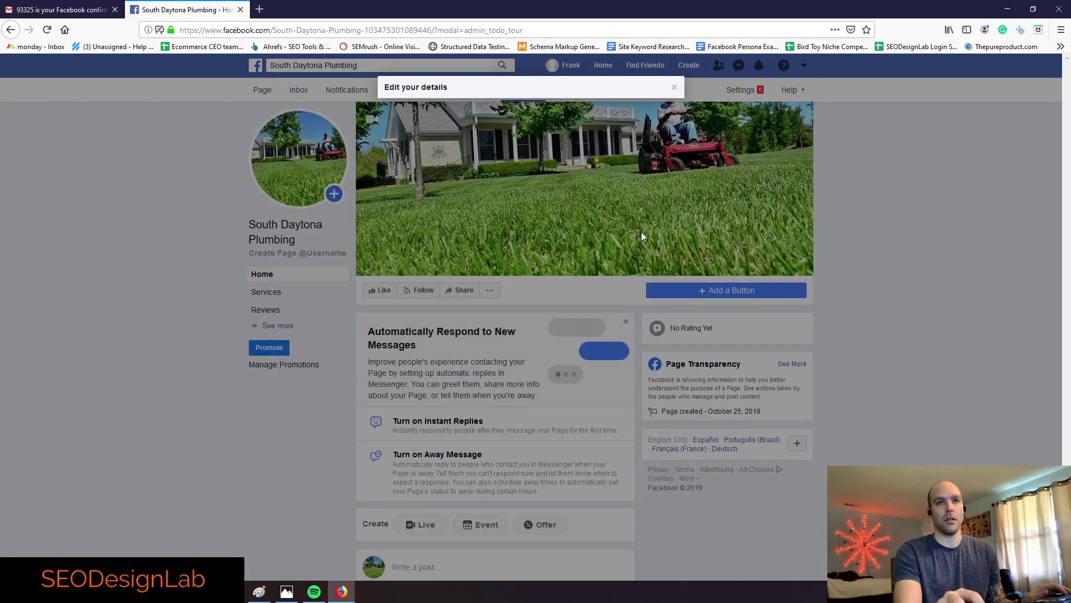
Close the details editor and reopen it via the '...' menu's Edit Page Info.
click(674, 89)
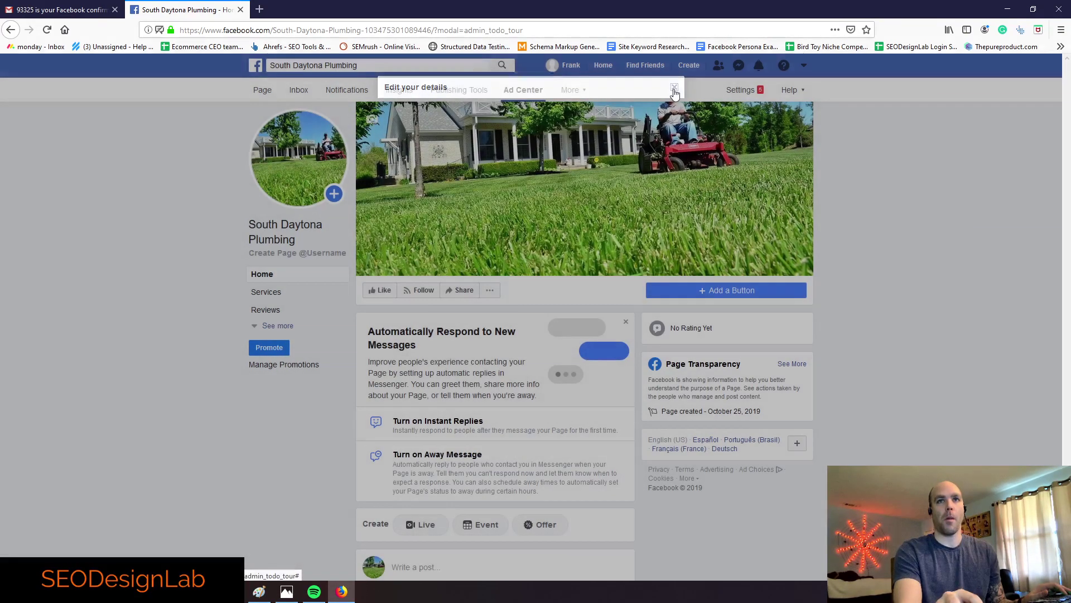
click(490, 290)
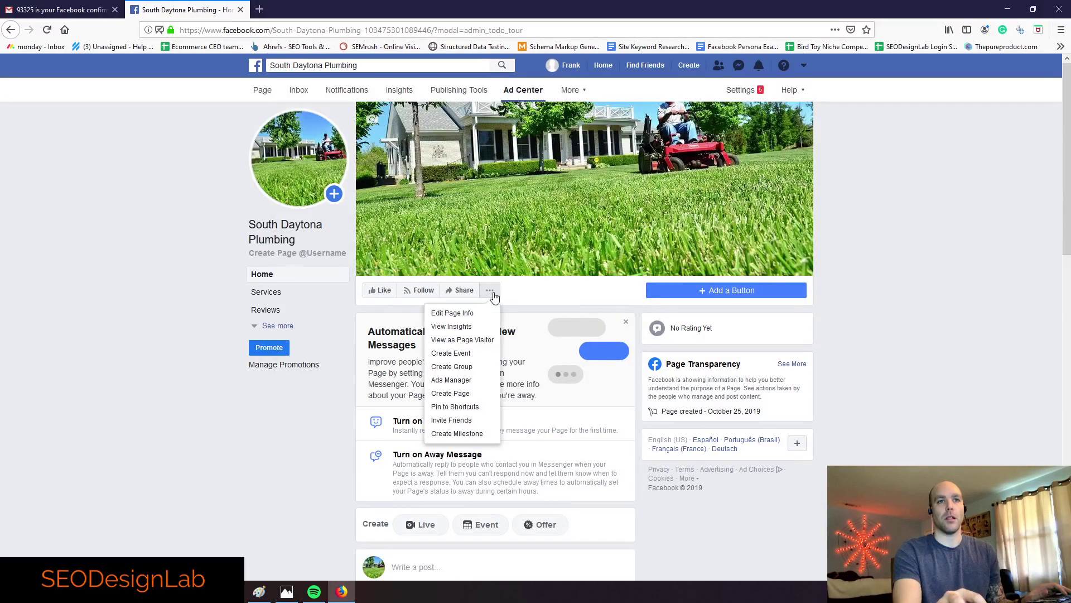
click(471, 312)
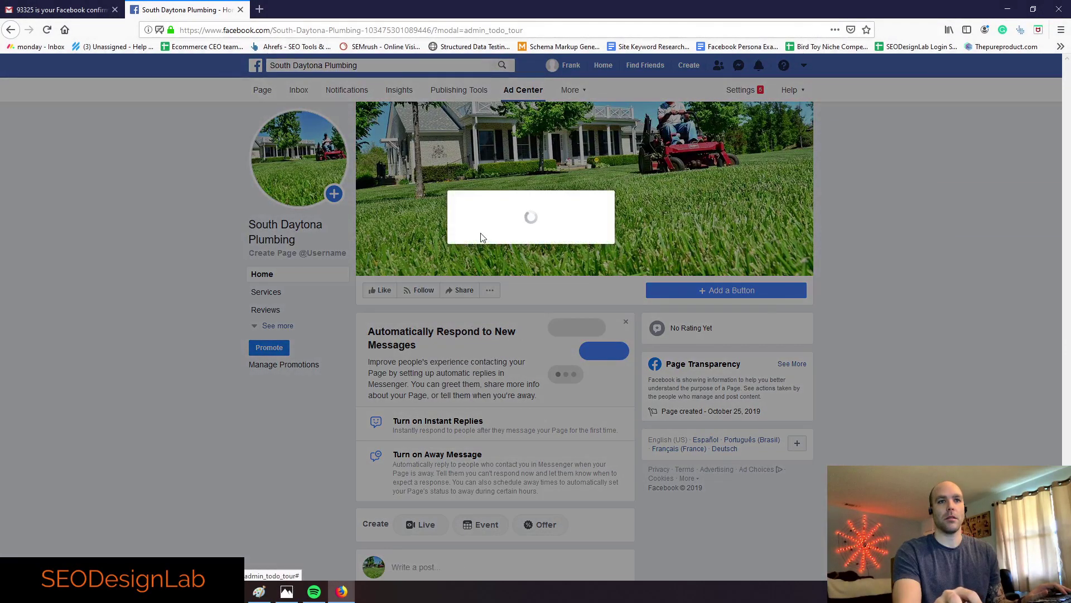
scroll(464, 318, down, 2)
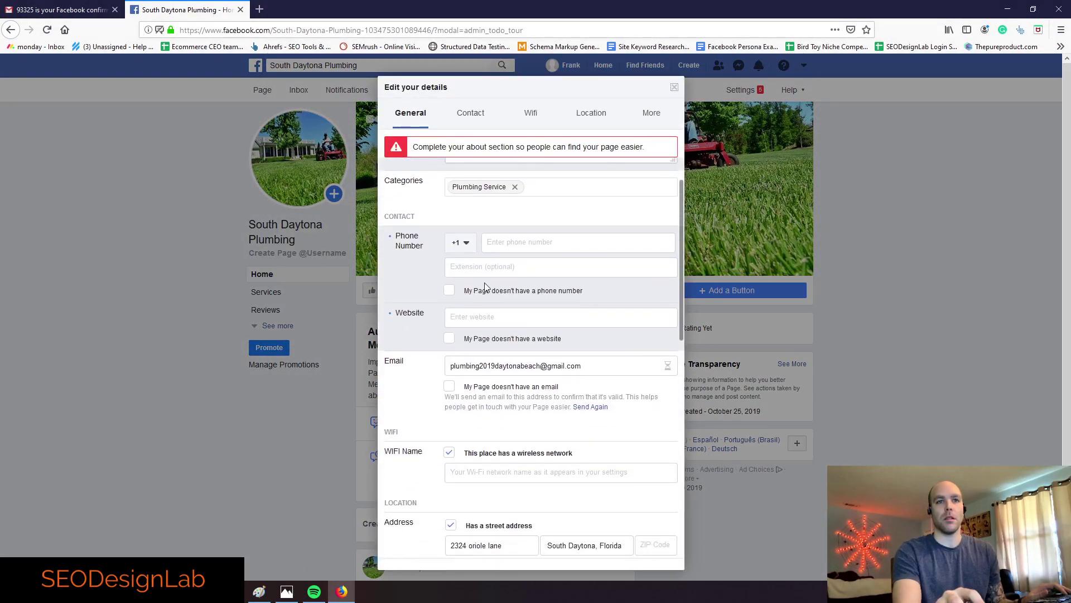
scroll(495, 337, down, 3)
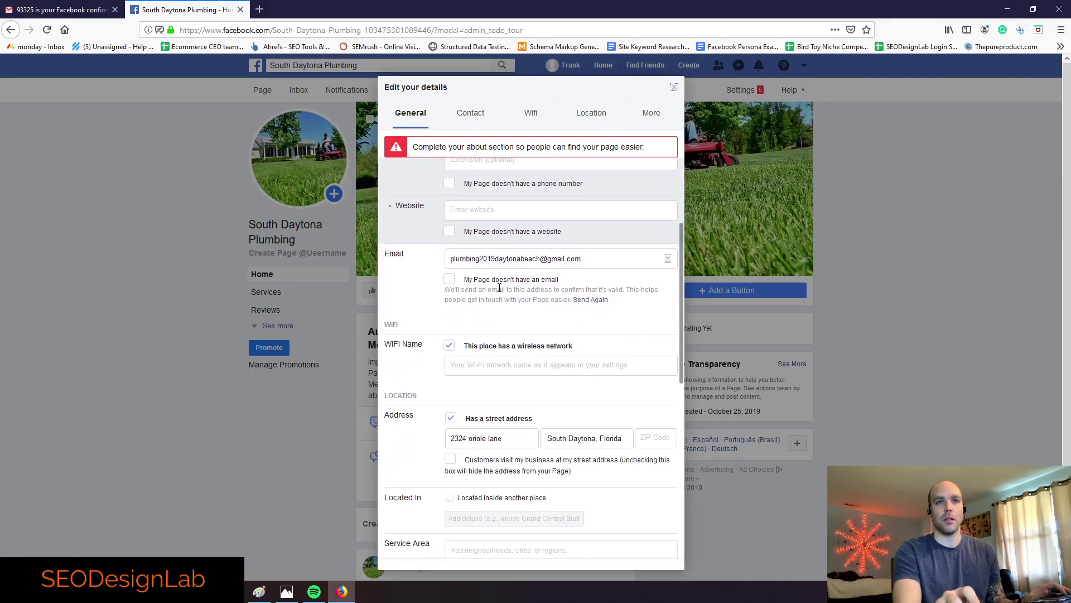
scroll(502, 287, up, 3)
Enter the business phone number in the Phone field and save it.
click(521, 245)
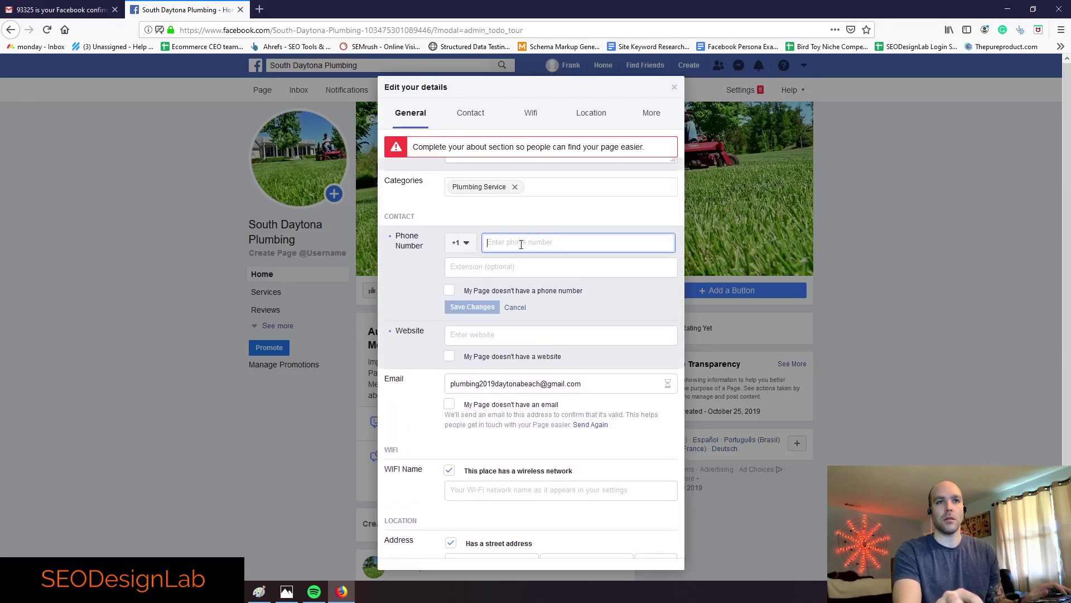
click(510, 337)
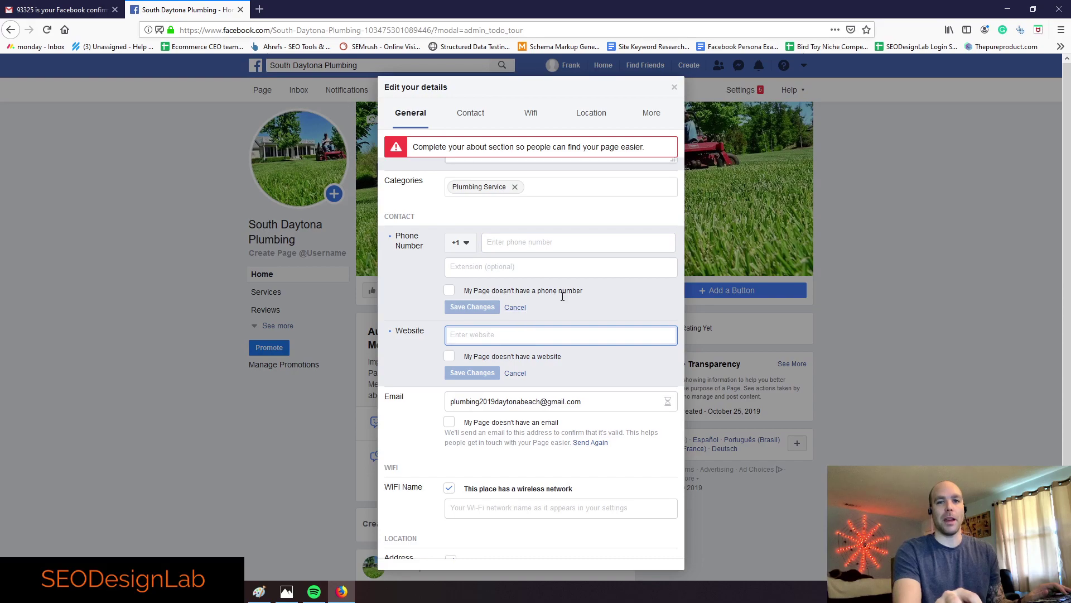
click(519, 243)
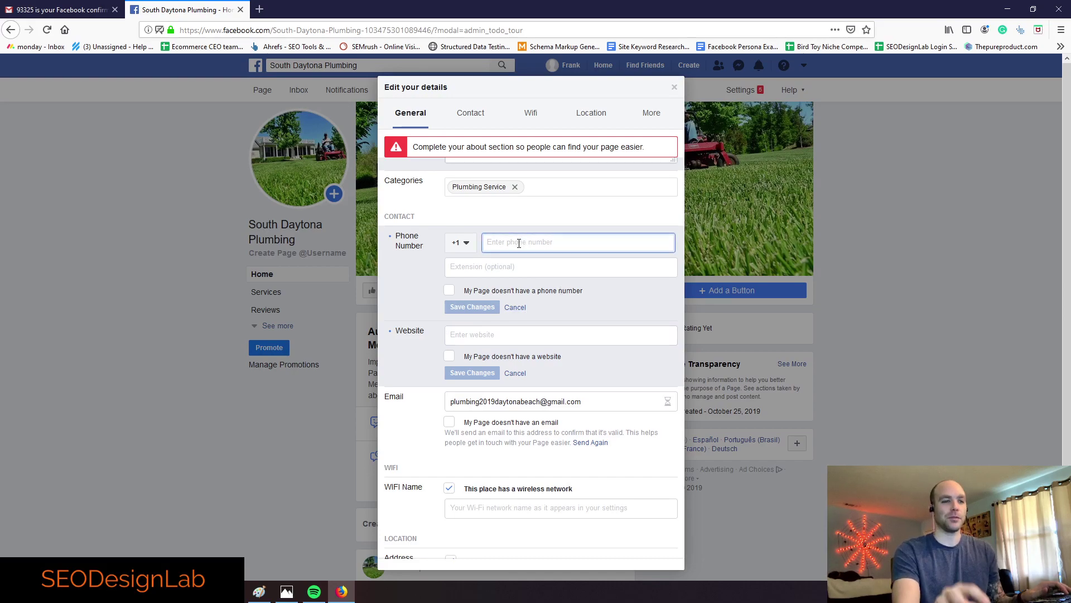
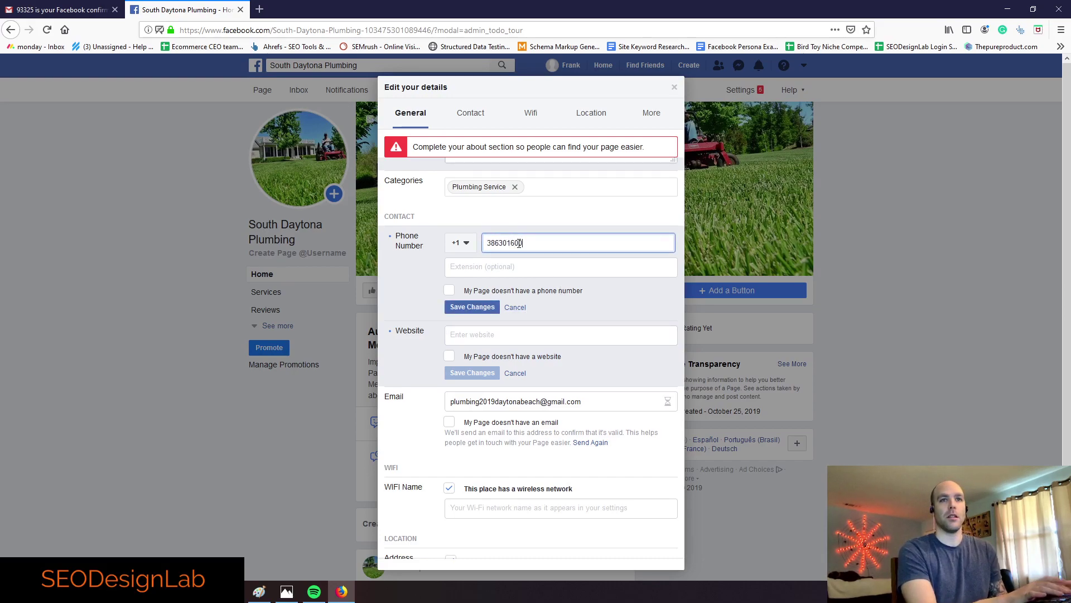
click(472, 307)
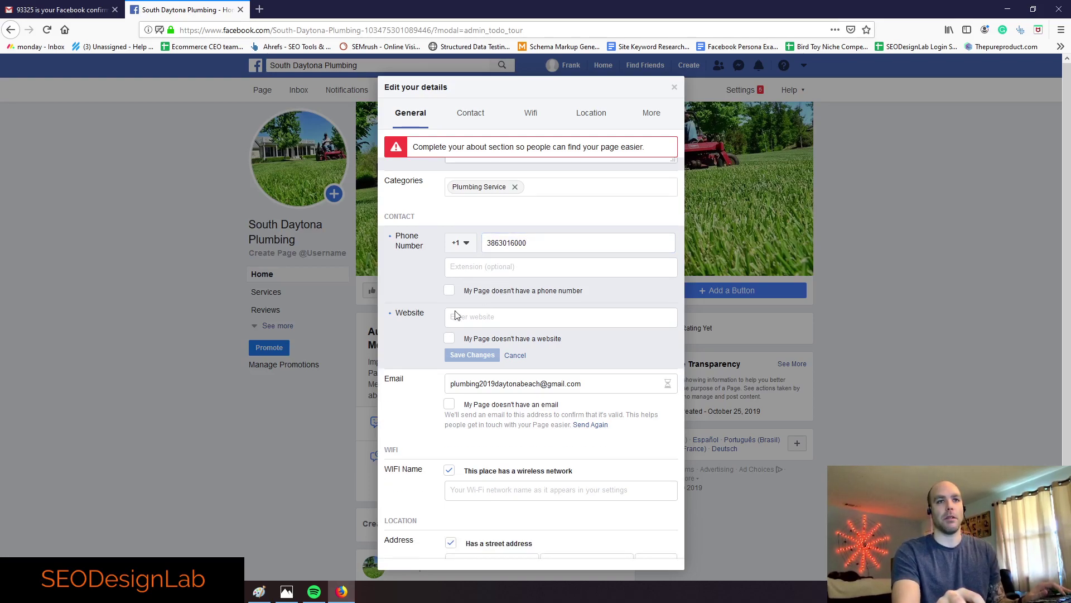
Mark the business as having no Wi-Fi and no street address.
scroll(455, 316, down, 2)
scroll(463, 343, down, 2)
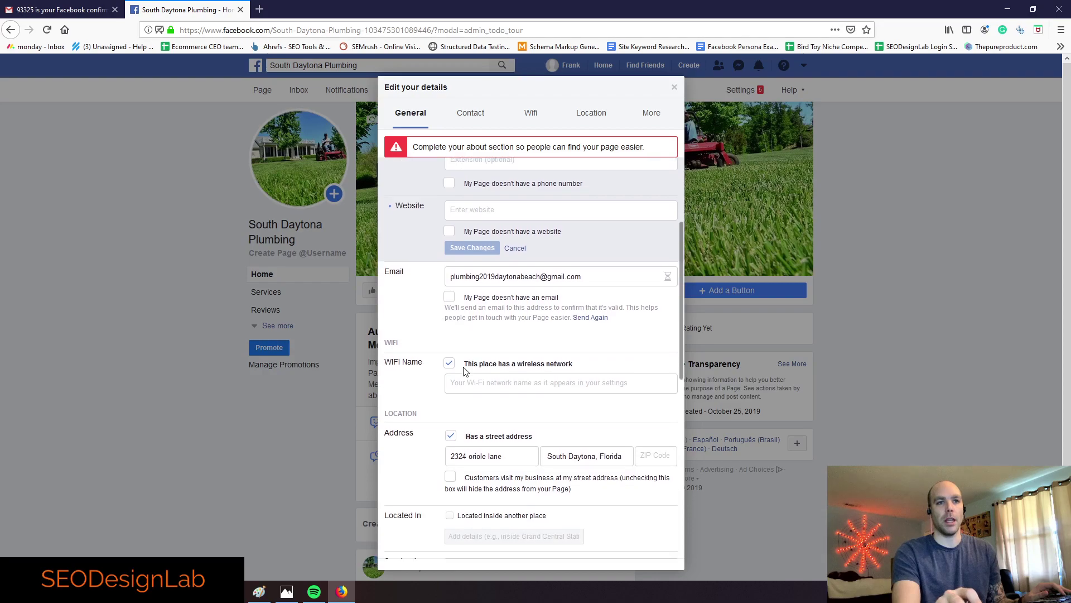
click(450, 364)
scroll(455, 379, down, 2)
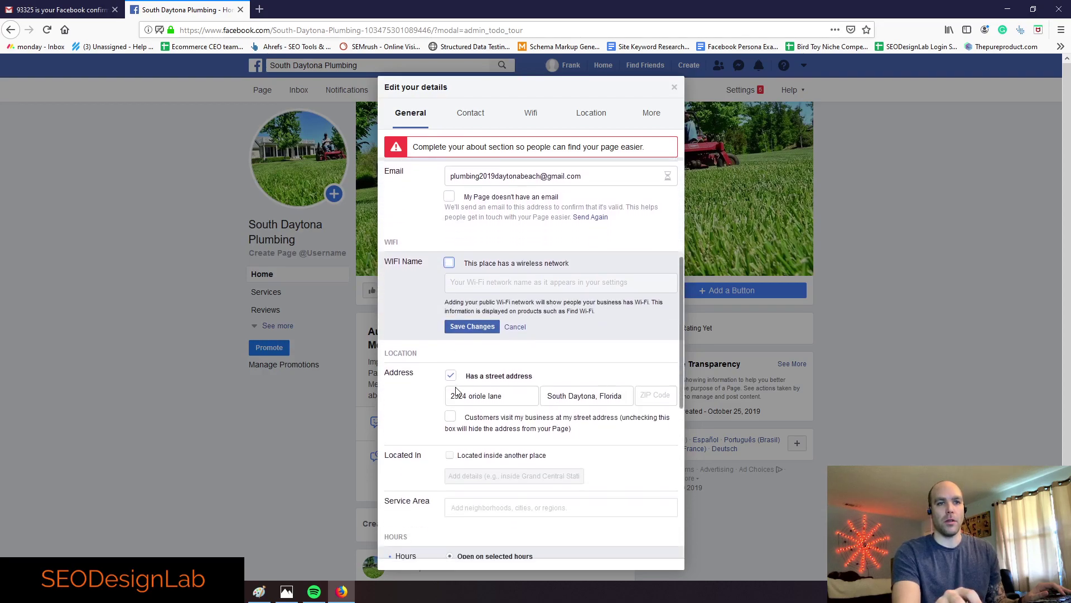
click(451, 375)
scroll(438, 377, down, 1)
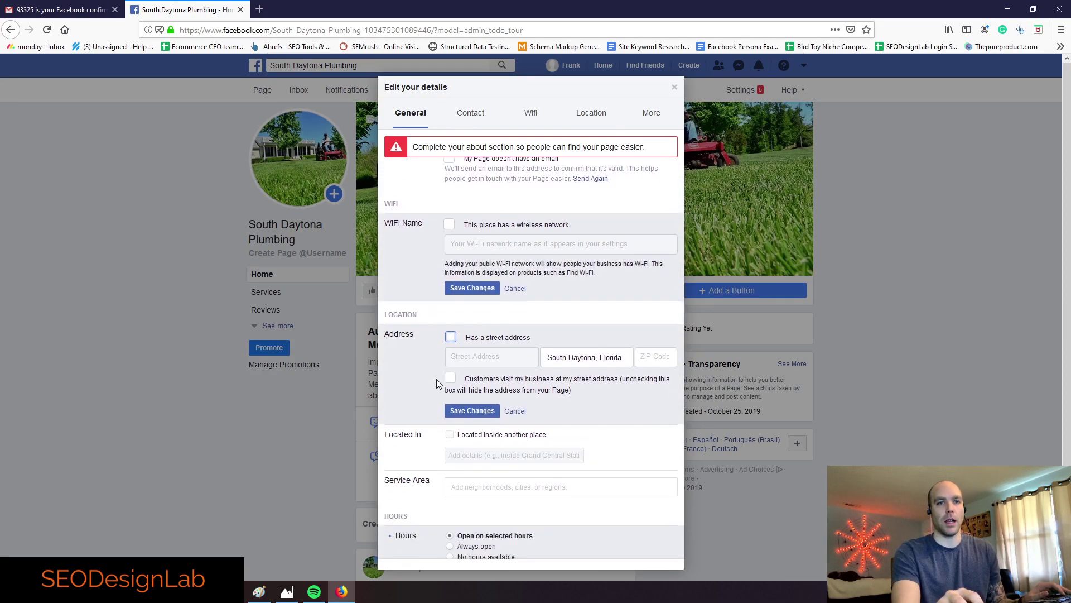
scroll(436, 379, down, 3)
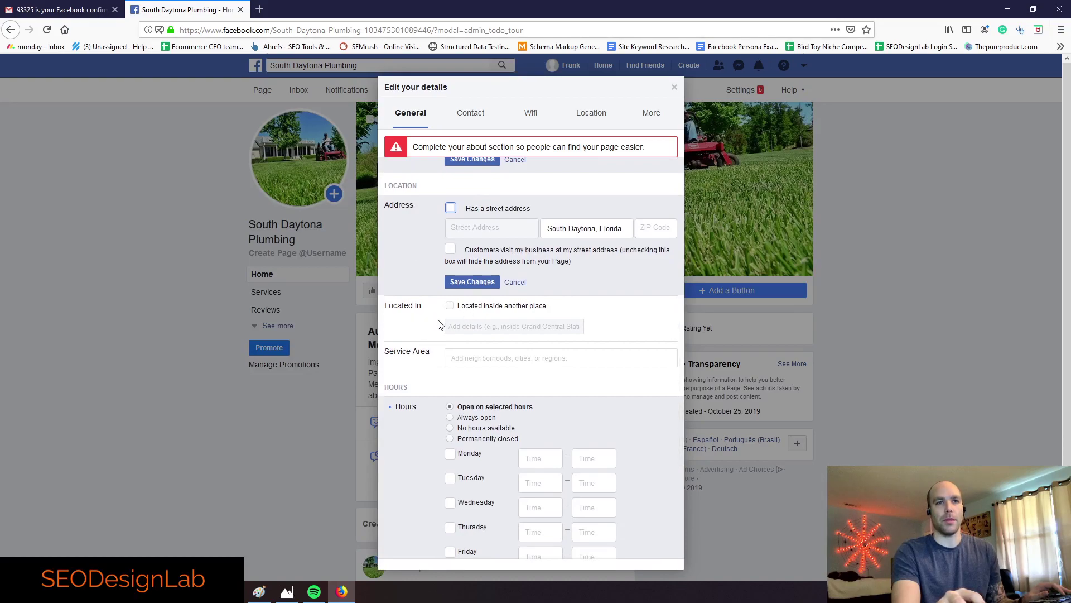
scroll(440, 325, down, 1)
click(467, 306)
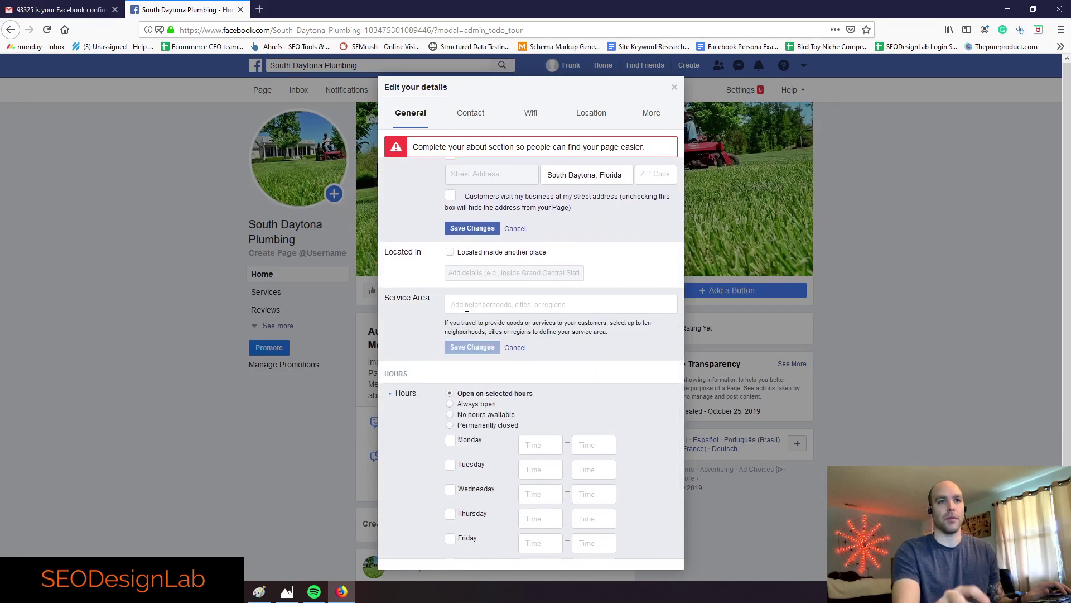
Set South Daytona, Florida as the service area and save it.
text(south daytona)
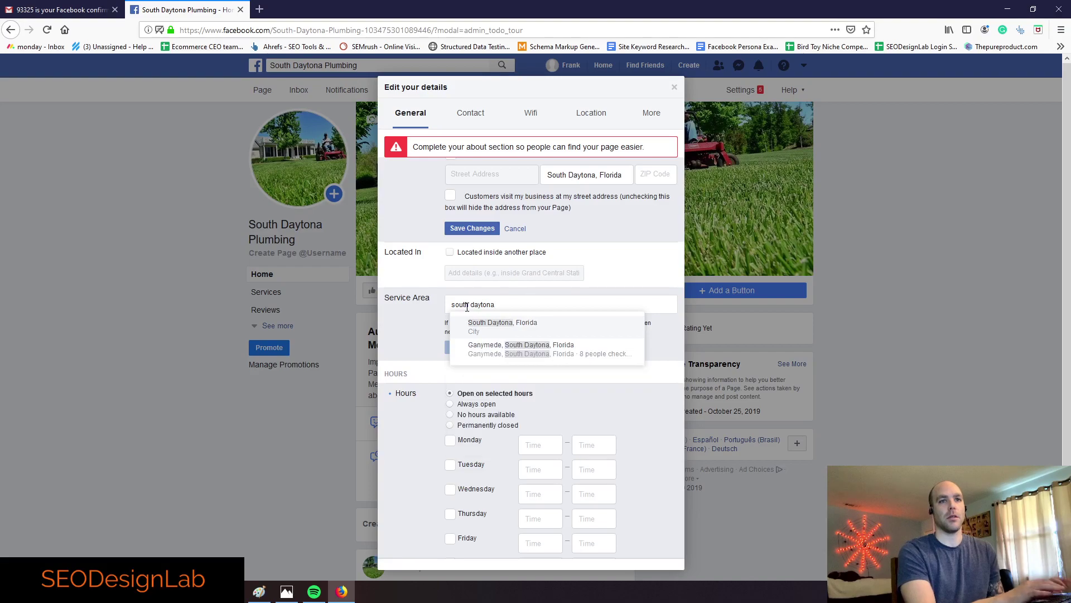
click(491, 327)
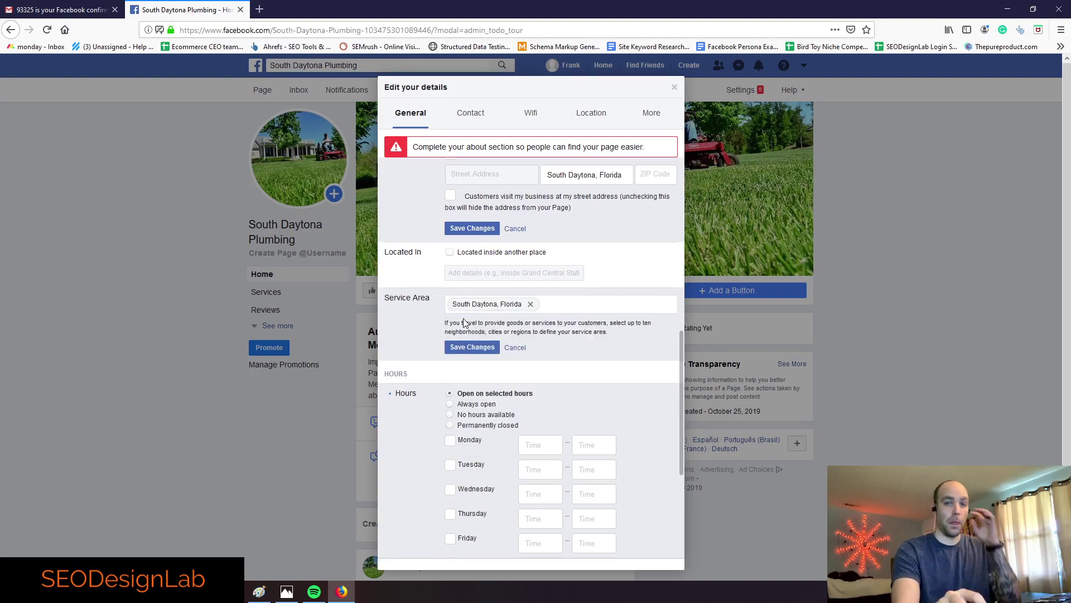
click(472, 347)
Set opening hours to 9:00 AM–5:00 PM Monday through Thursday and save them.
scroll(459, 316, down, 1)
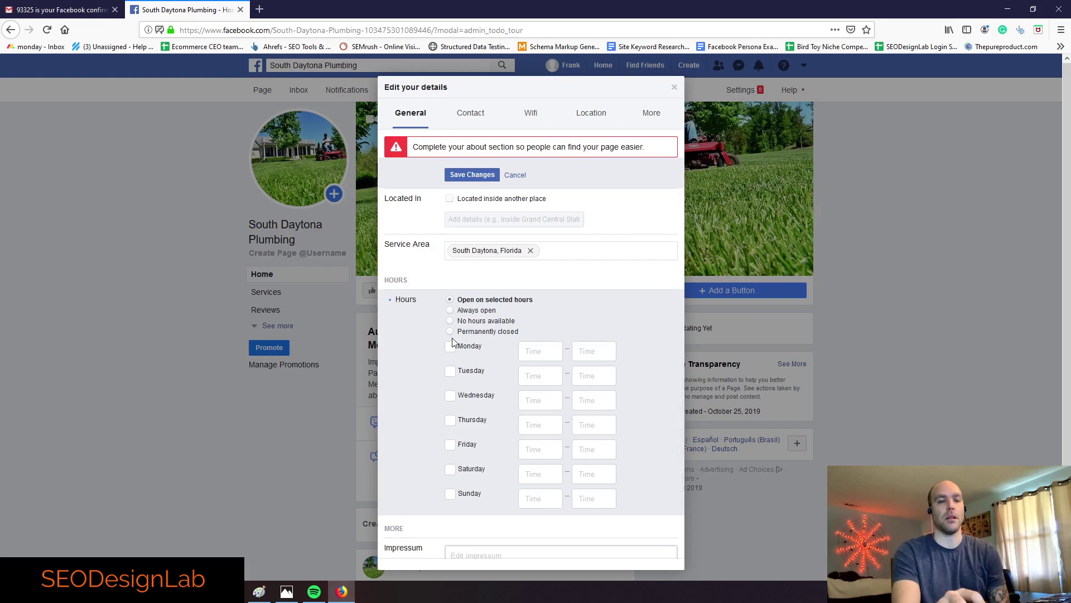
click(451, 310)
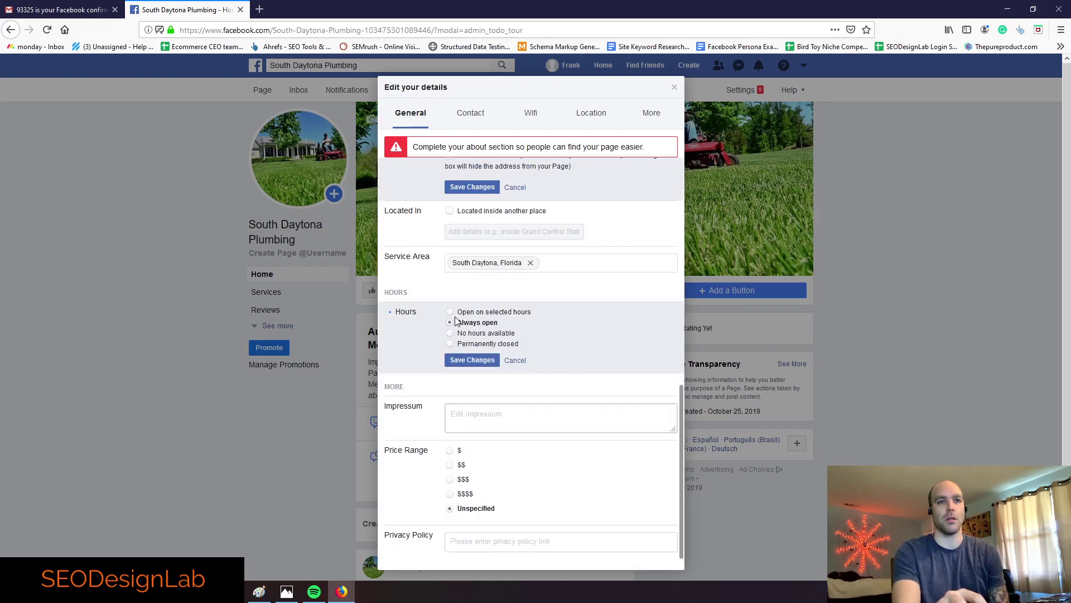
click(449, 311)
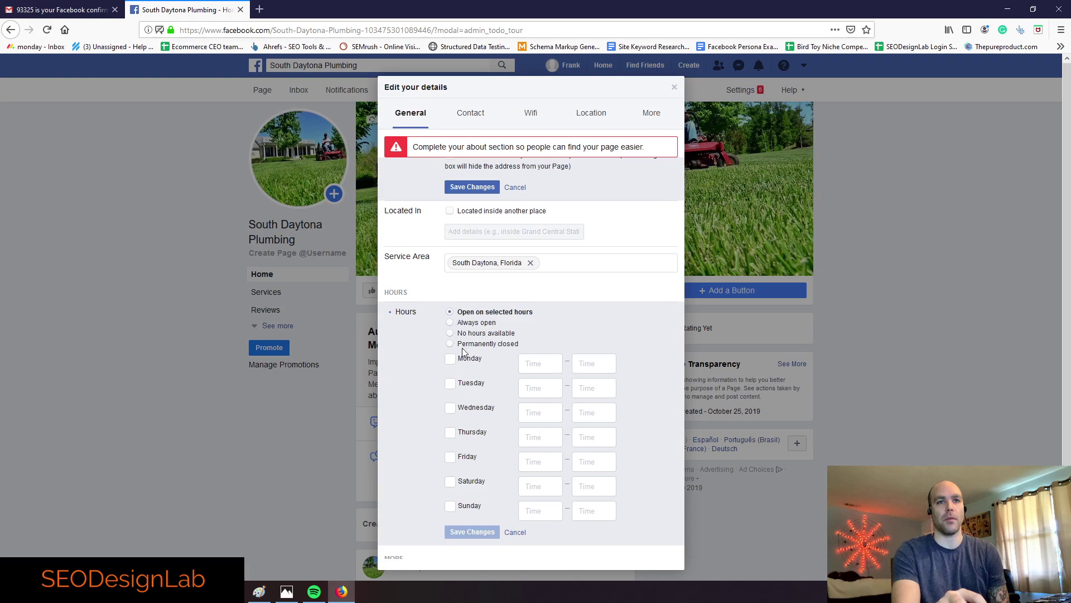
click(449, 360)
click(450, 384)
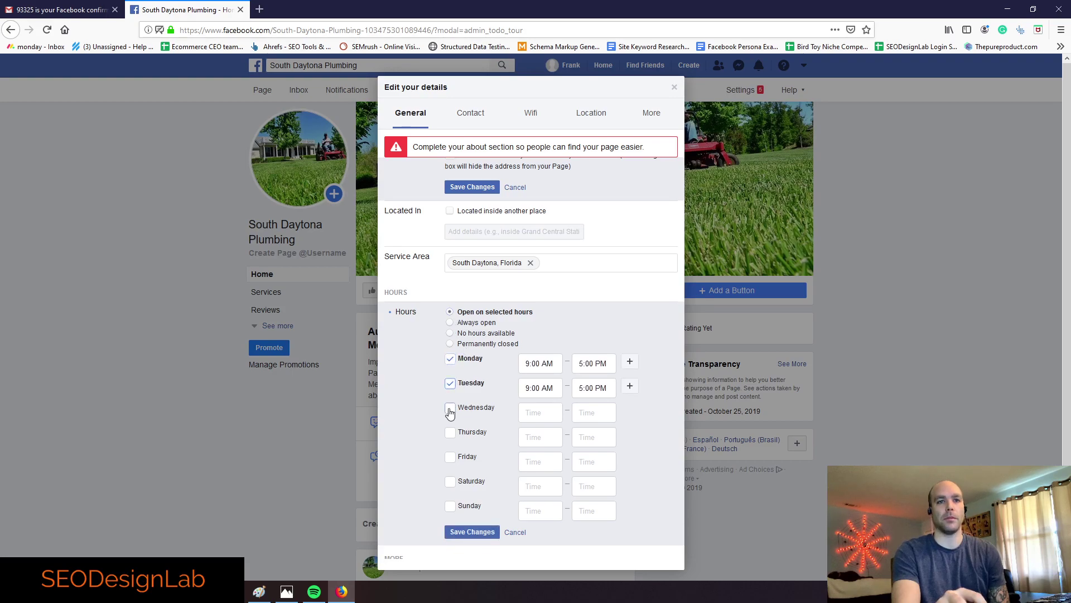
click(449, 408)
click(452, 433)
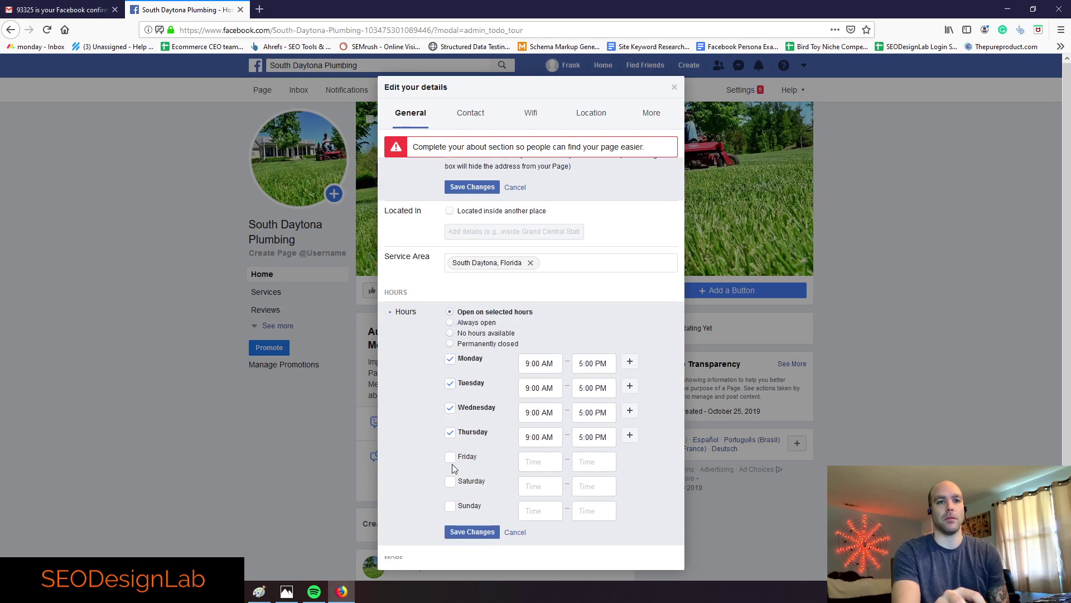
scroll(474, 443, down, 3)
click(464, 372)
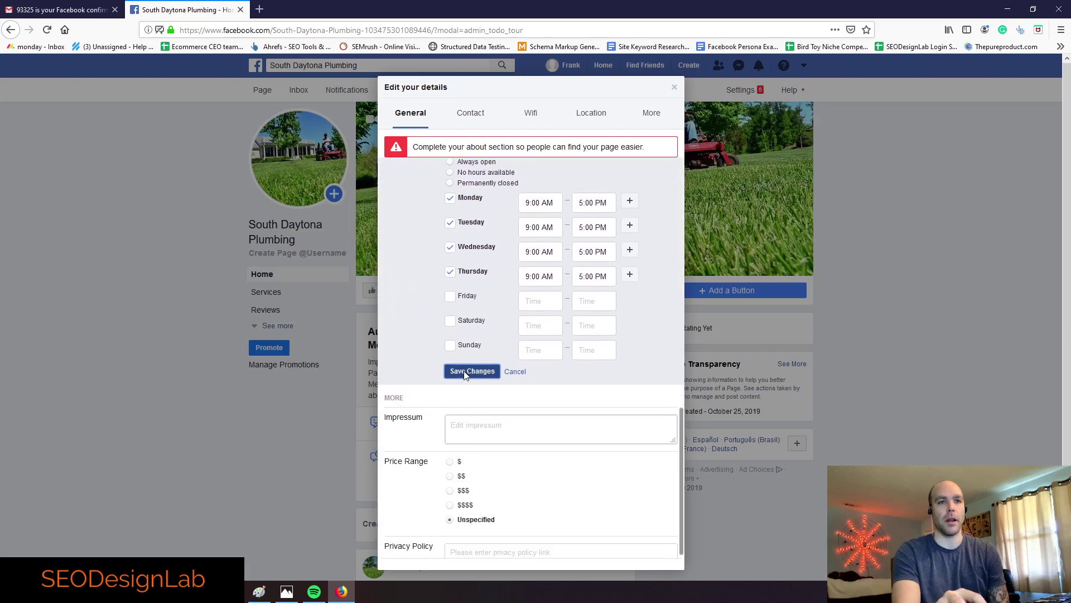
Set the Page's price range to $$ and save it.
click(471, 416)
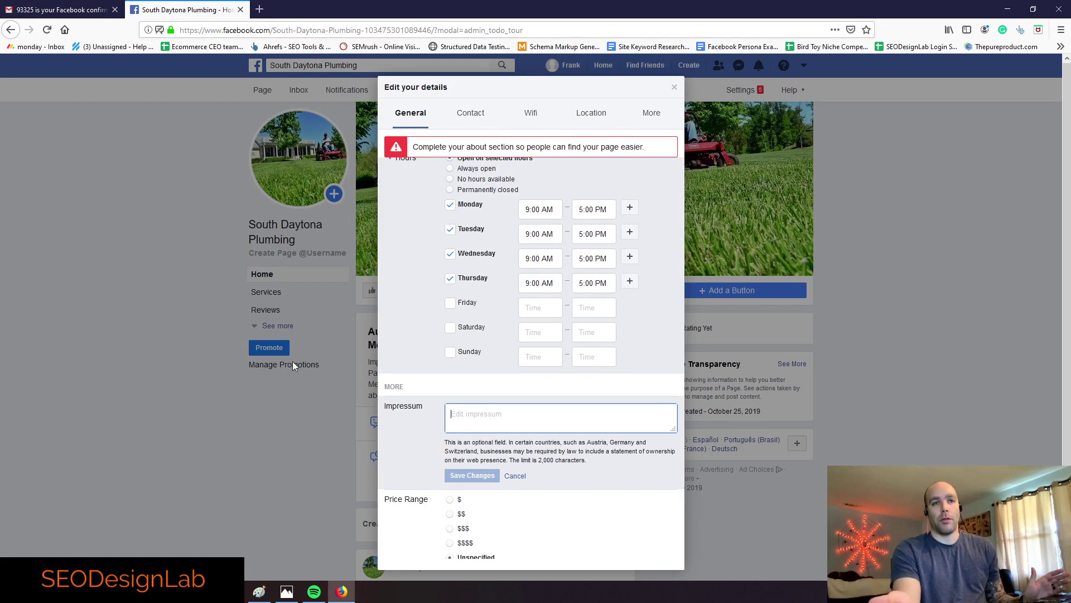
scroll(538, 365, down, 2)
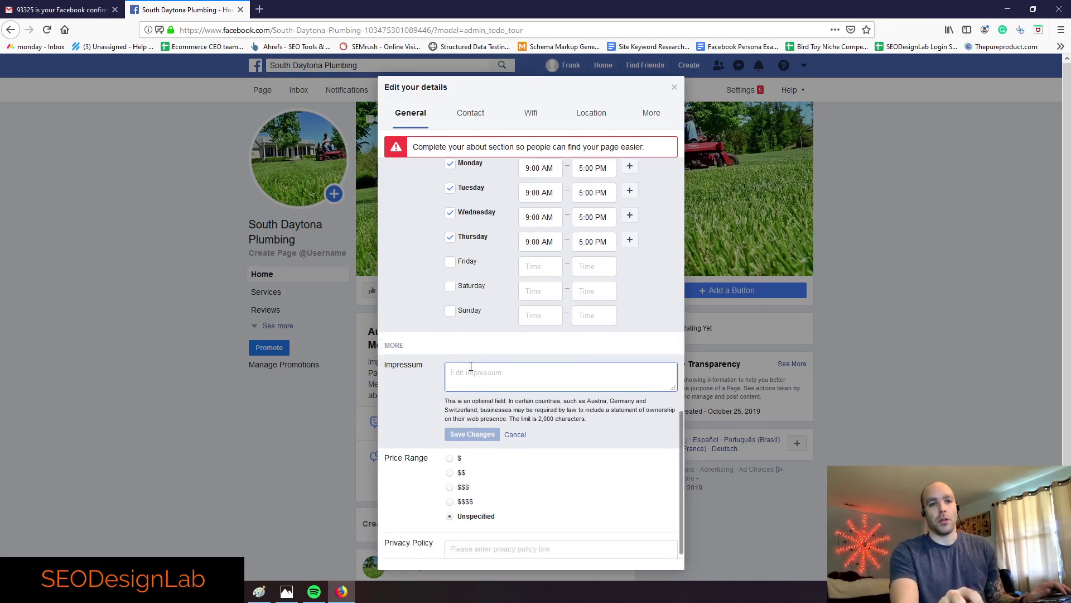
click(450, 465)
scroll(467, 502, down, 1)
click(467, 511)
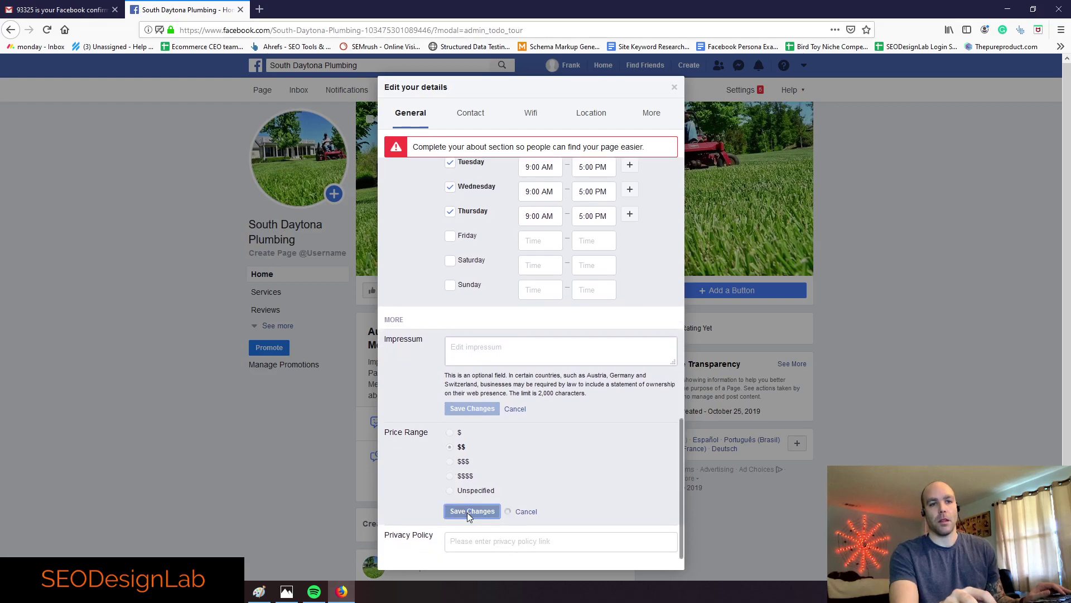
Start editing the Privacy Policy link, then cancel the edit.
click(491, 545)
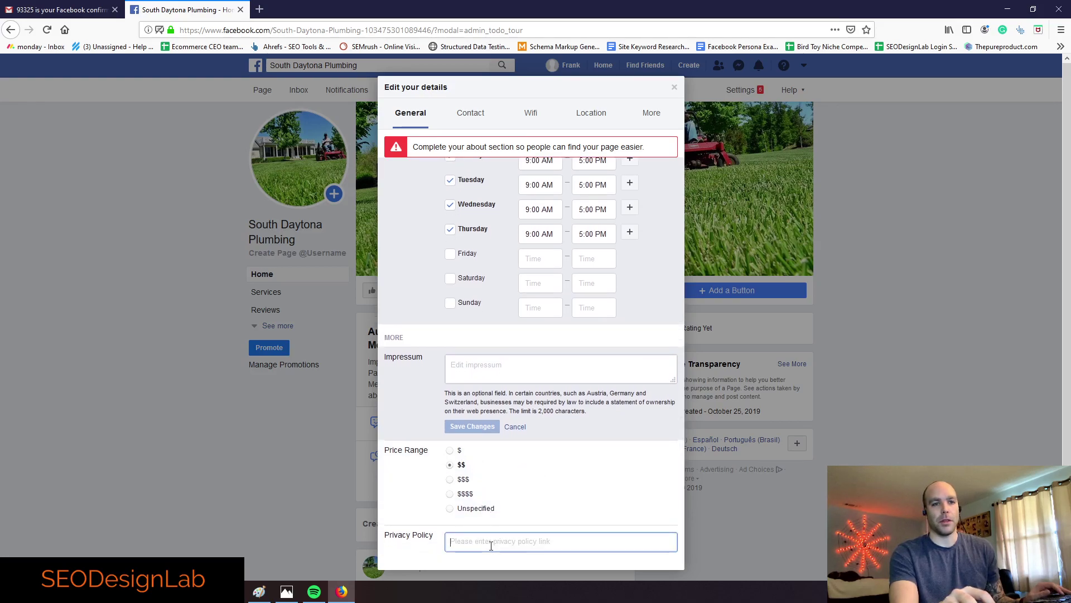
scroll(479, 547, down, 1)
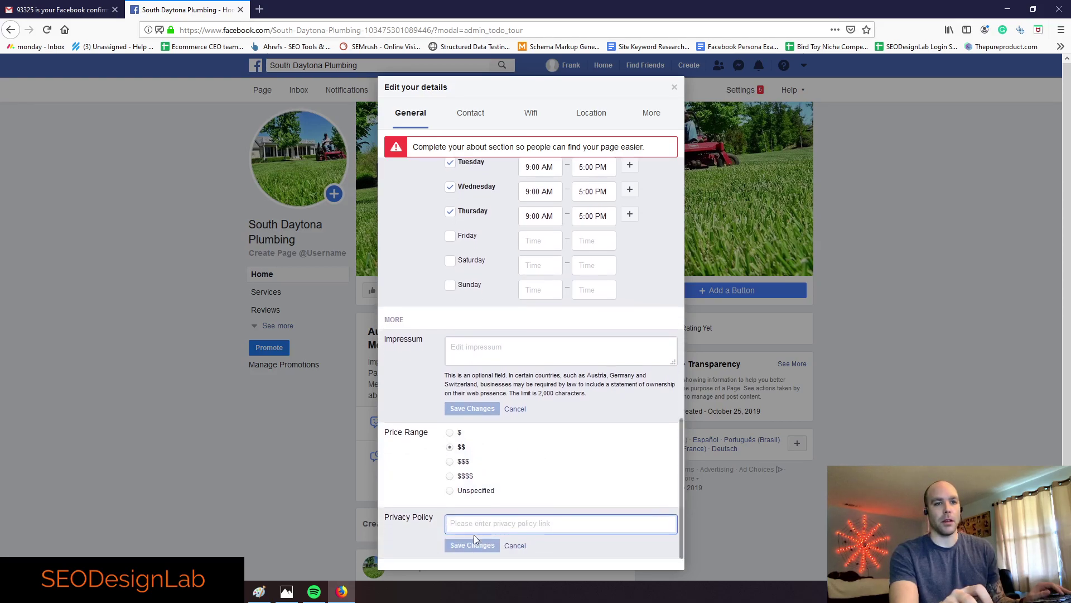
click(519, 547)
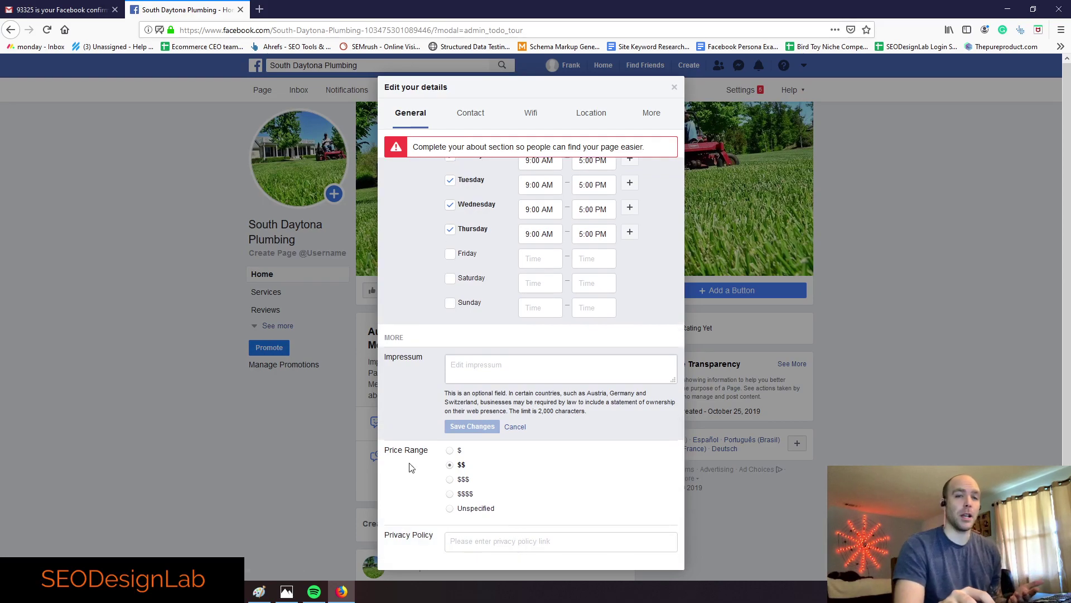
scroll(468, 400, up, 10)
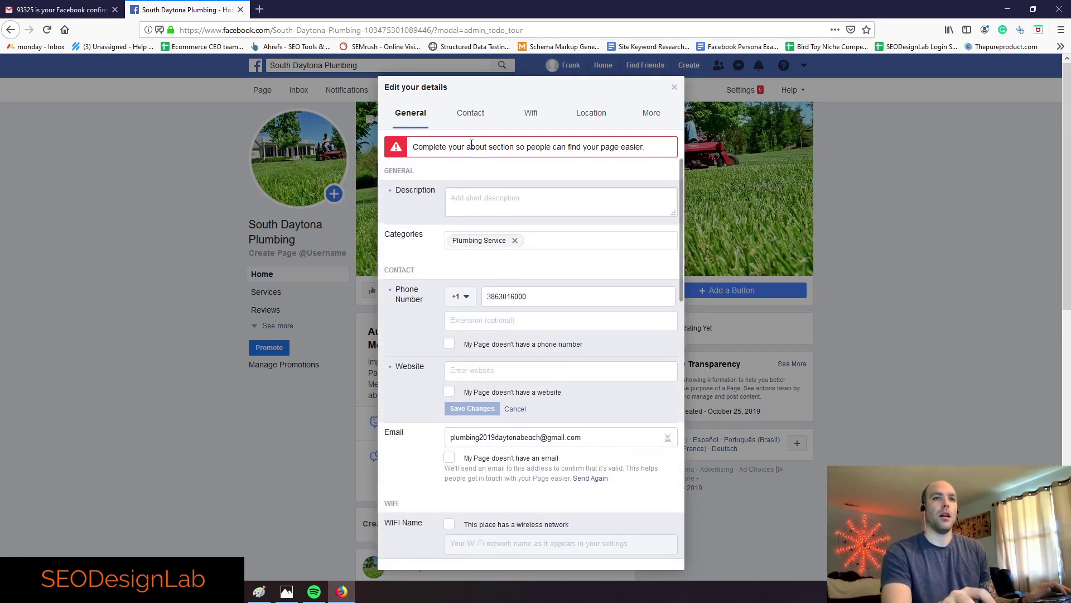
Type 'South Daytona's #1 Plumbing without the franchise costs.' into Description and save it.
click(485, 196)
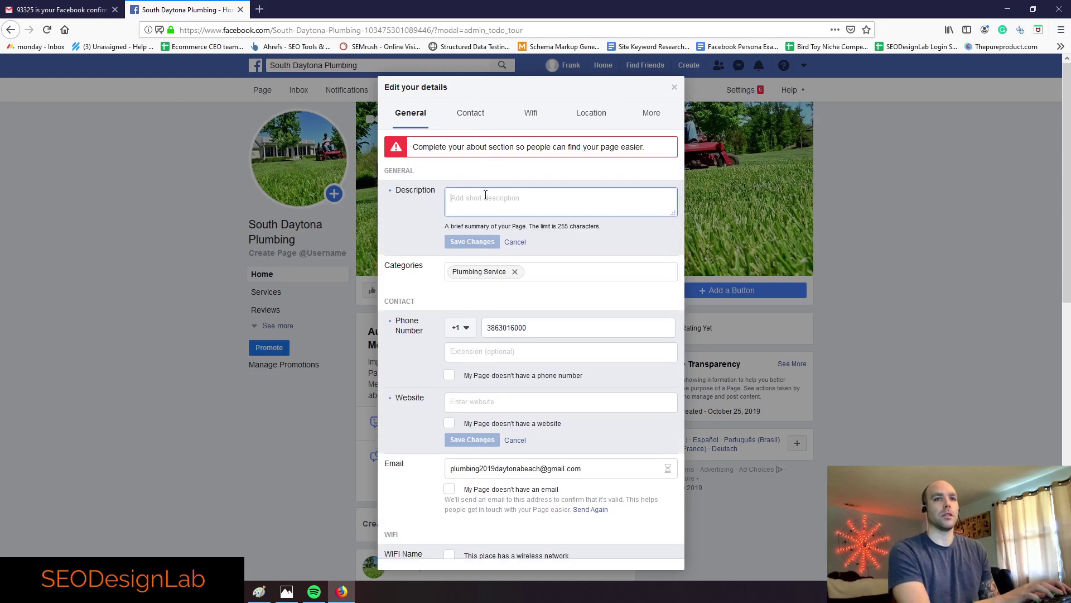
text(Dayto)
key(BackSpace)
key(BackSpace)
key(BackSpace)
key(BackSpace)
key(BackSpace)
text(Sou)
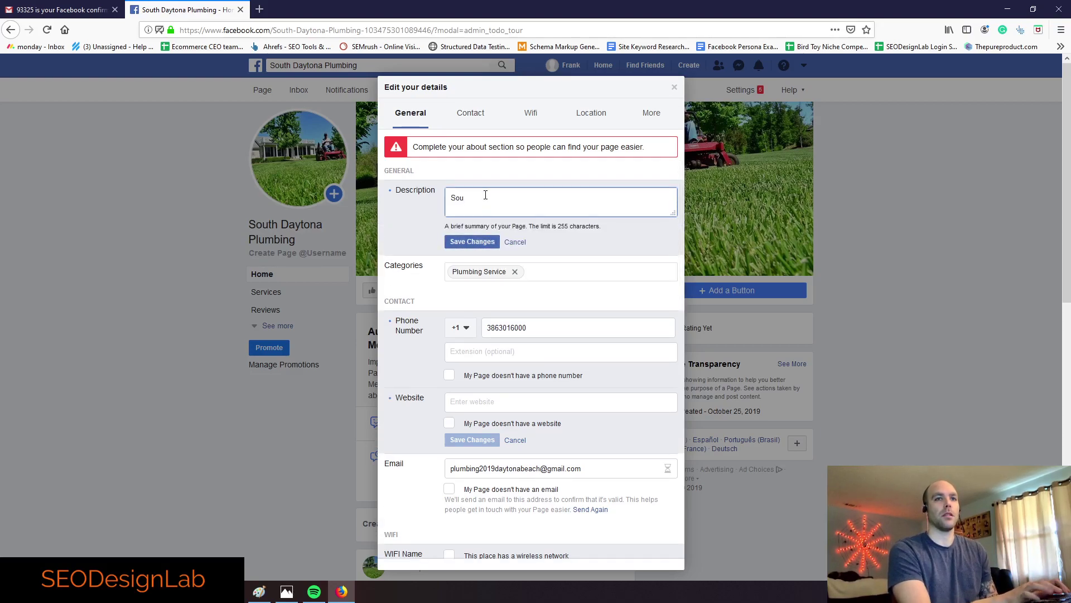
text(th Daytona )
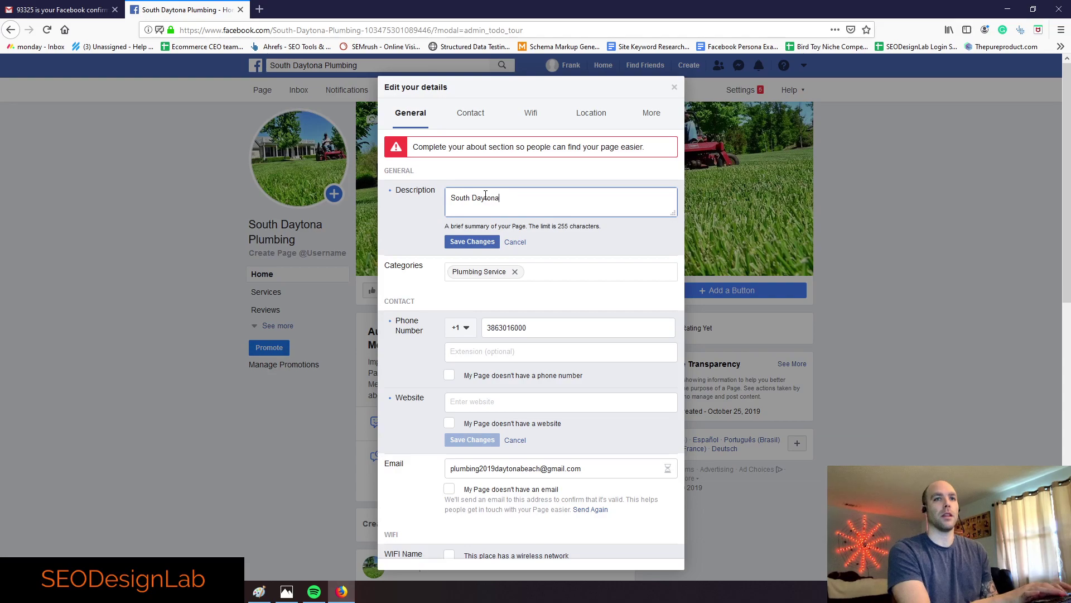
text('s #1 Plumm)
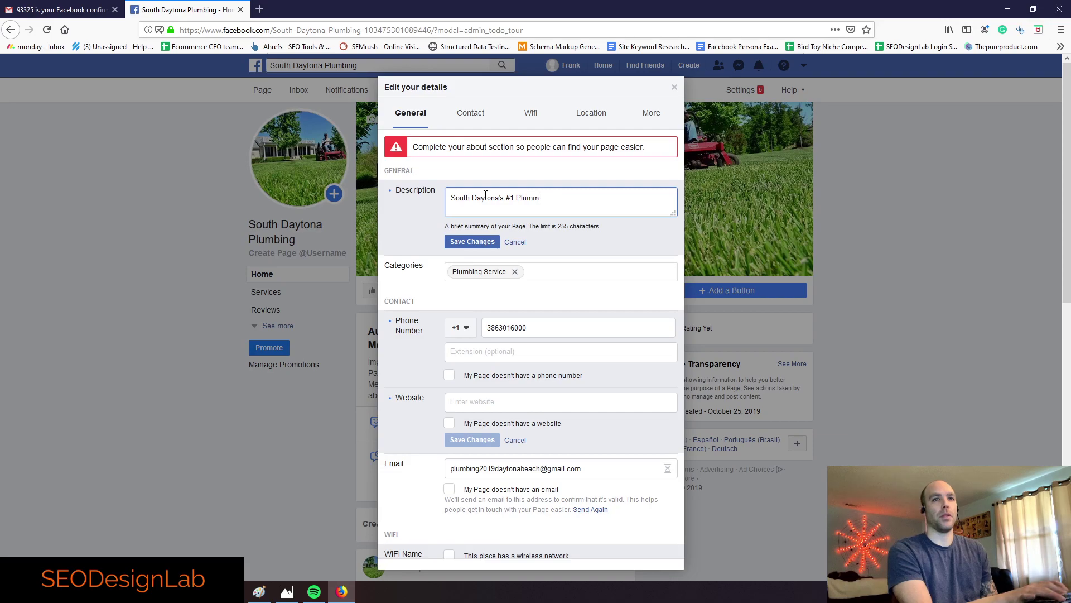
key(BackSpace)
text(bing without the franchise)
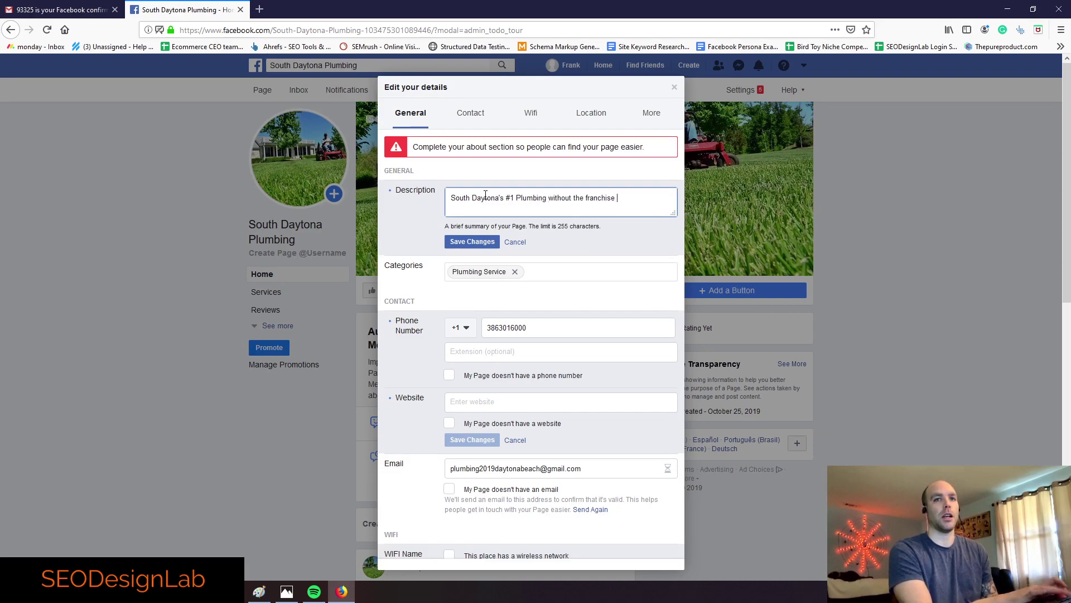
text( costs.)
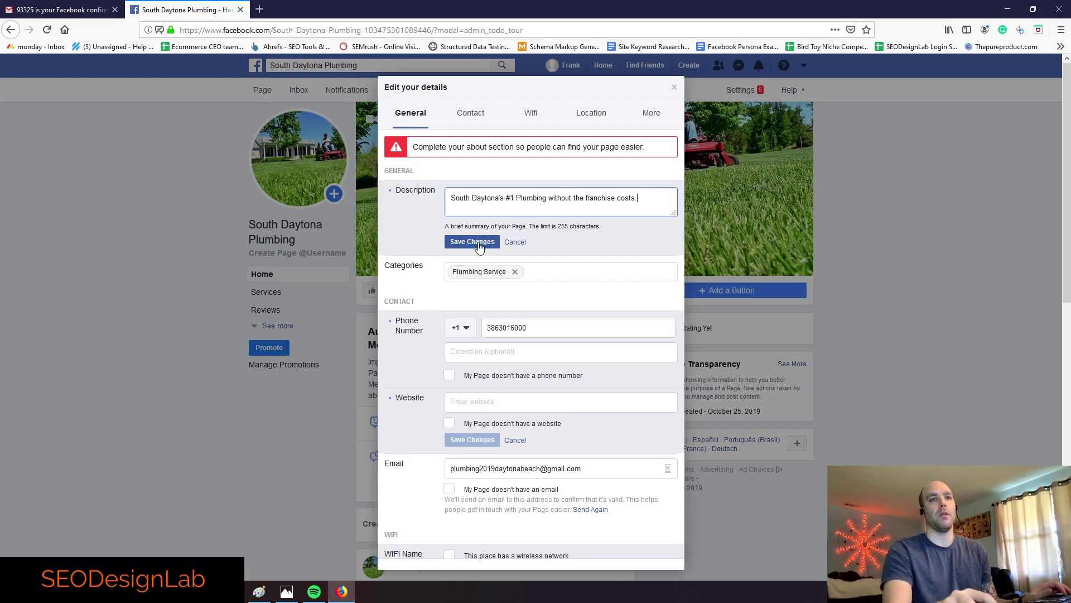
click(479, 243)
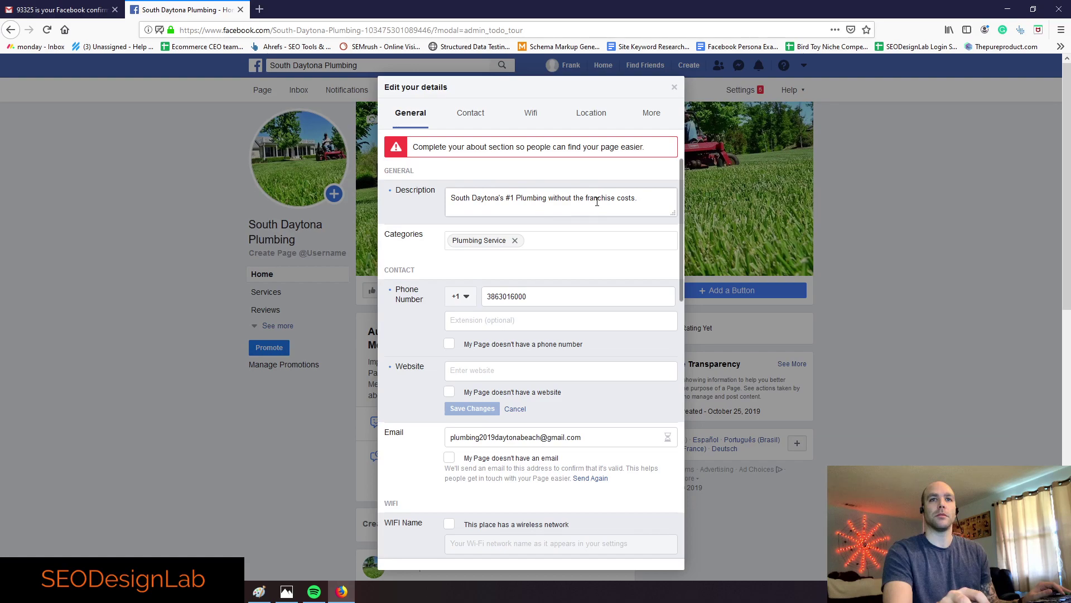
scroll(469, 240, down, 10)
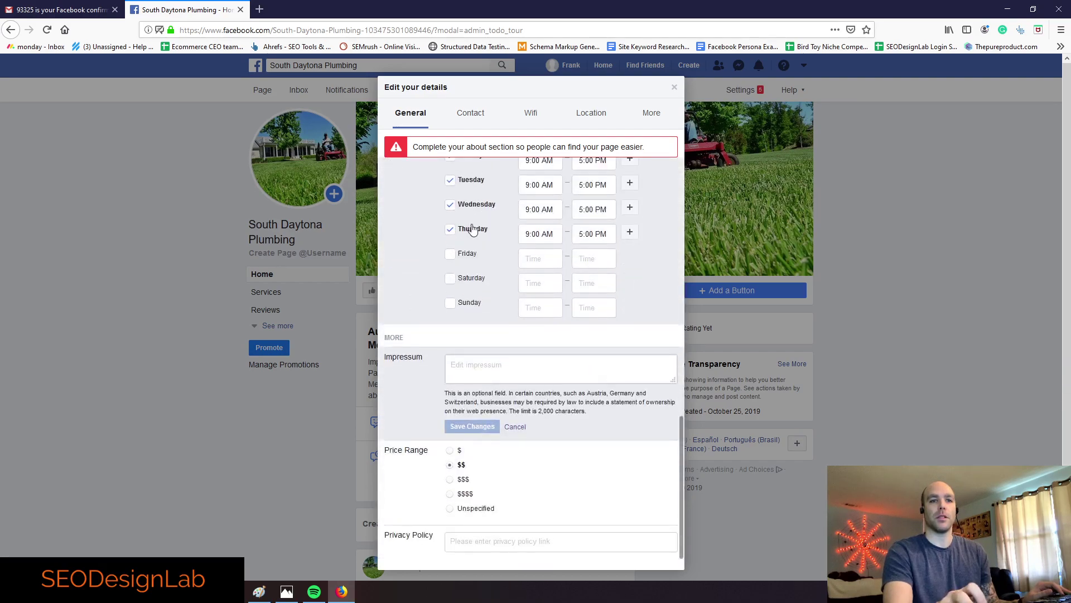
scroll(472, 229, up, 10)
Browse the Contact, Wifi, Location and More sections, keeping edits but cancelling the WiFi change.
click(469, 115)
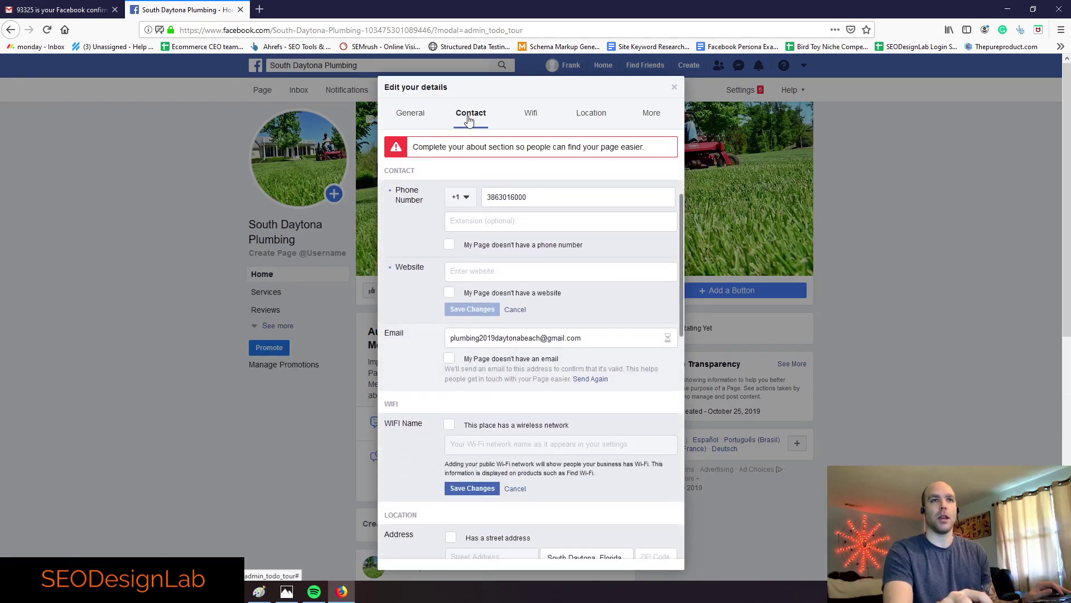
click(530, 114)
click(591, 113)
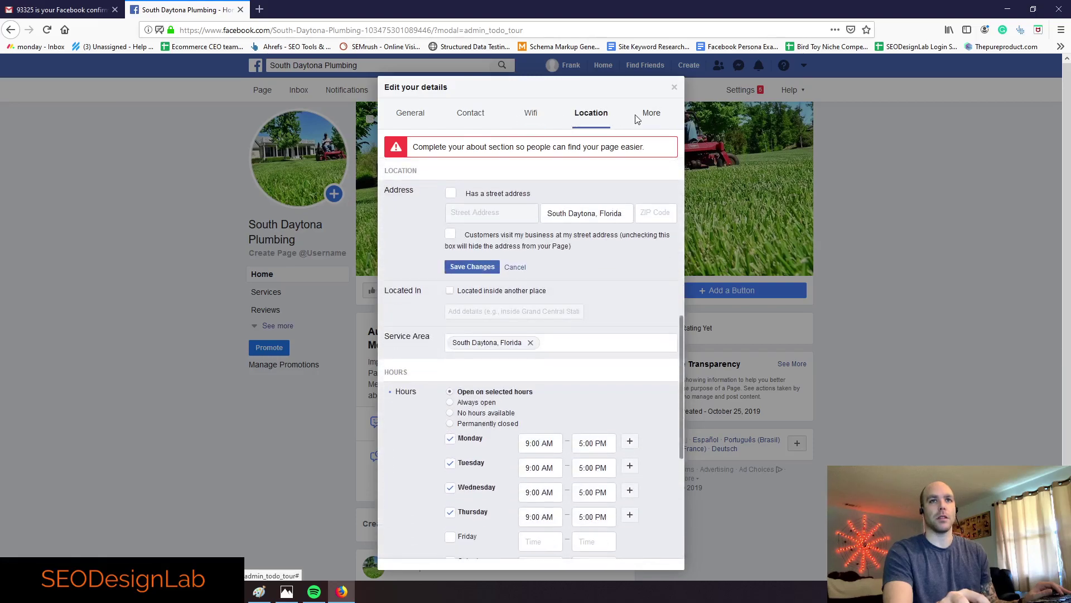
click(650, 113)
scroll(493, 193, up, 5)
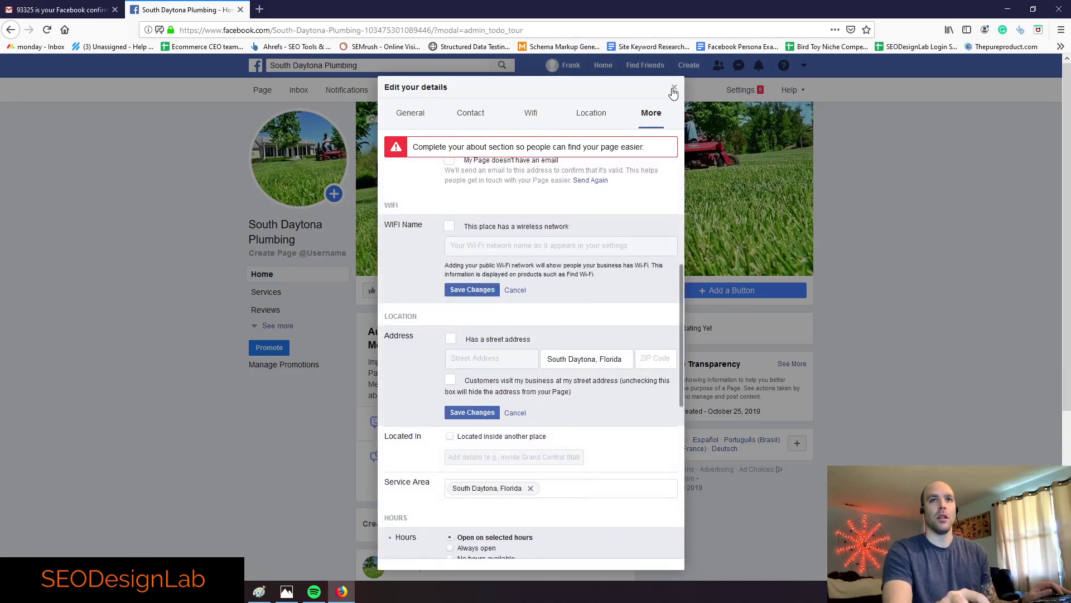
click(674, 86)
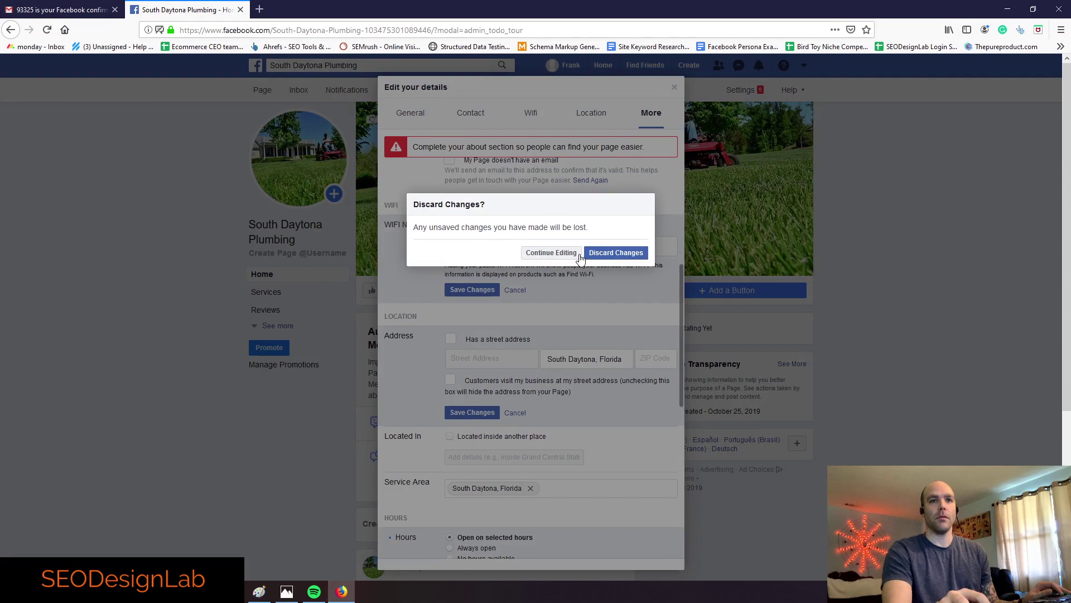
click(552, 253)
click(515, 290)
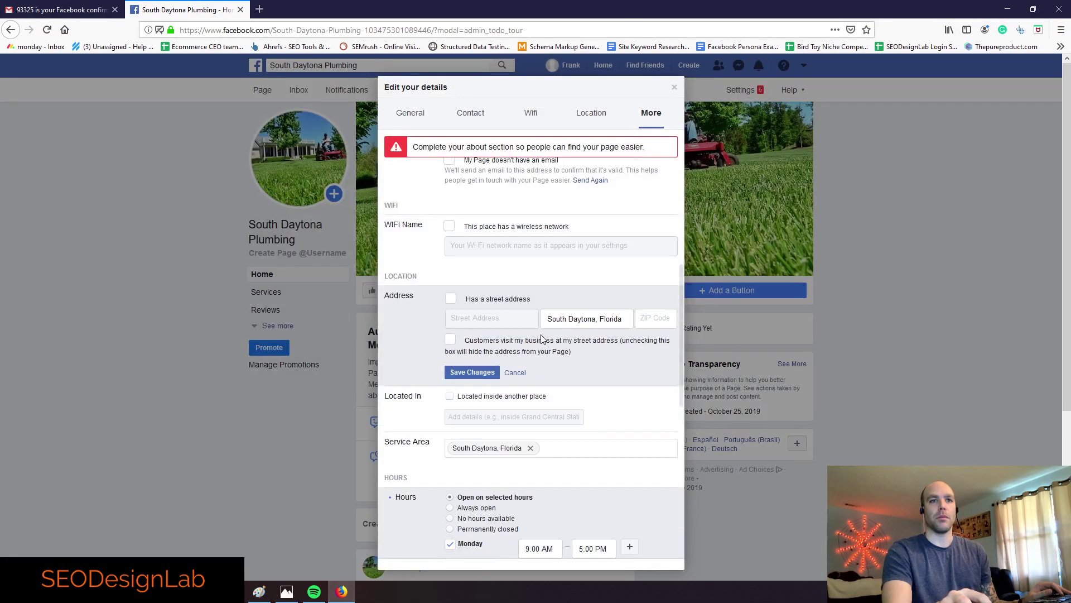
Save the address and location details, close the editor, and expand the Page's section list.
scroll(505, 273, up, 5)
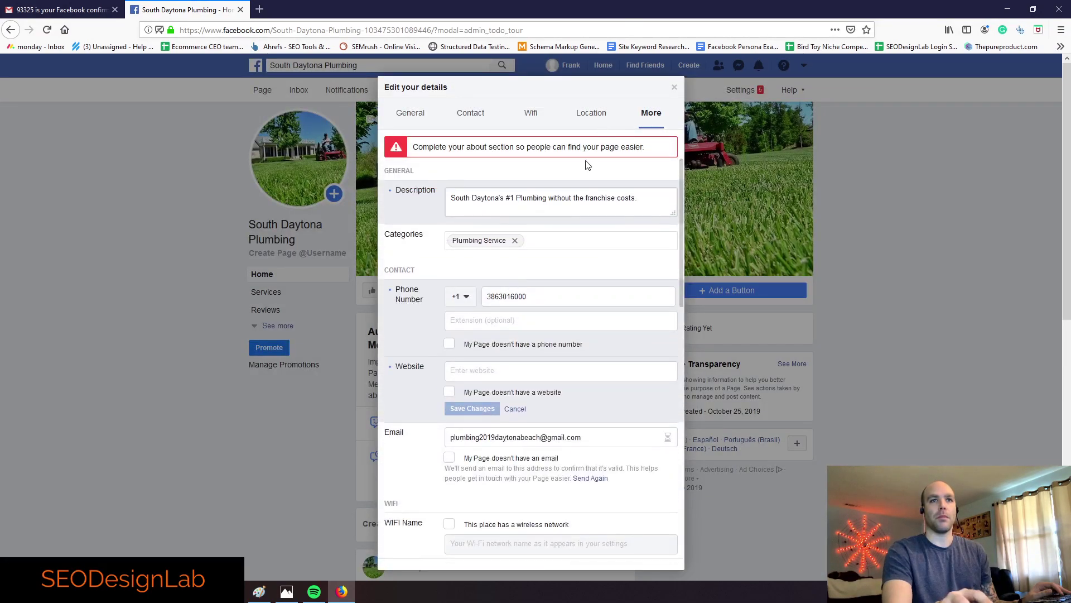
click(569, 117)
click(404, 114)
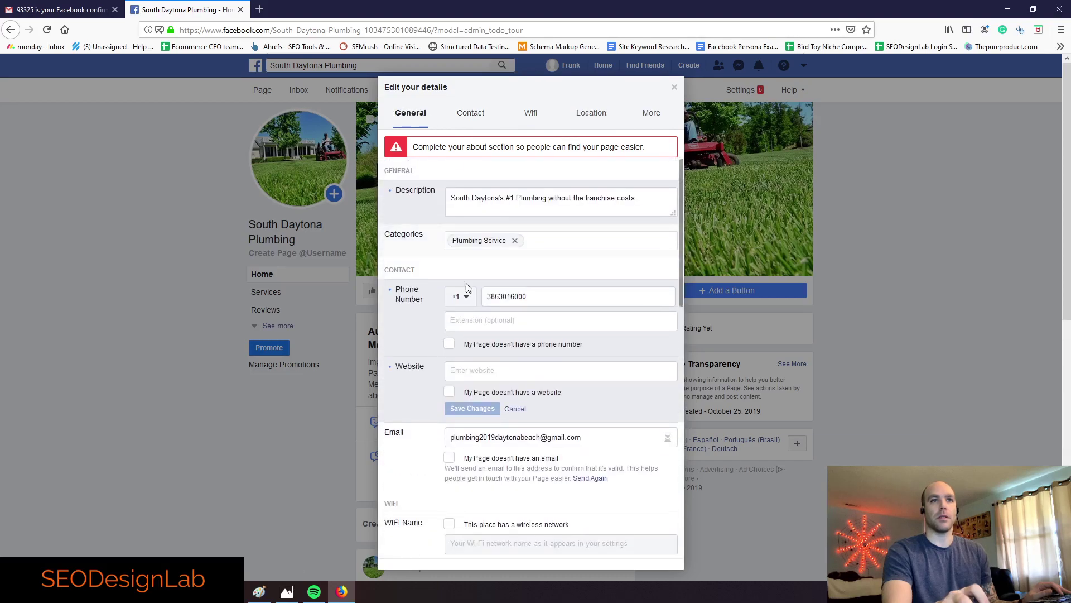
scroll(469, 287, down, 7)
click(472, 242)
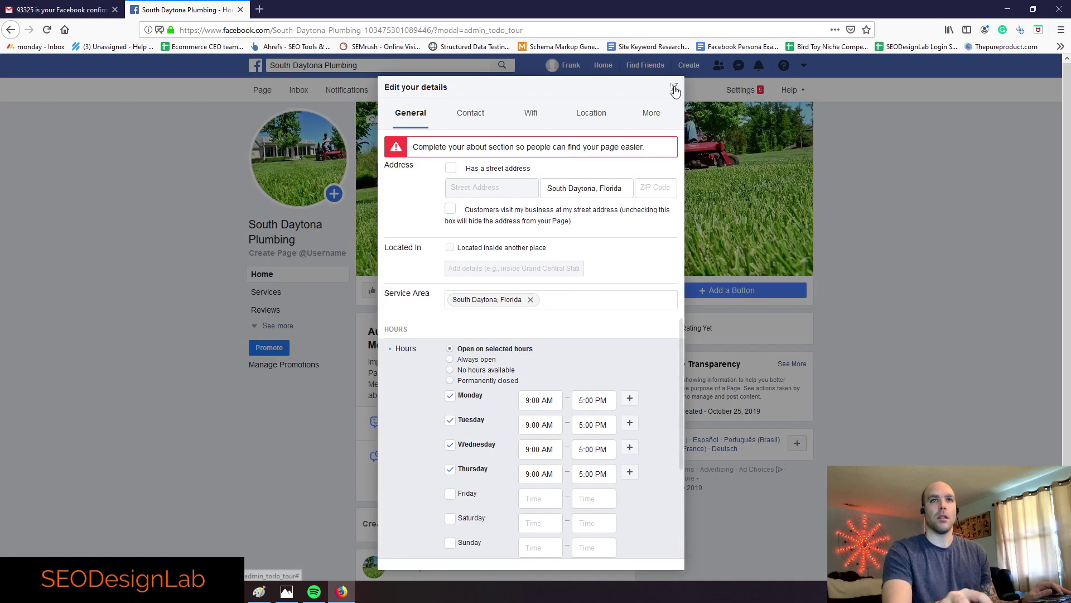
click(674, 87)
click(265, 328)
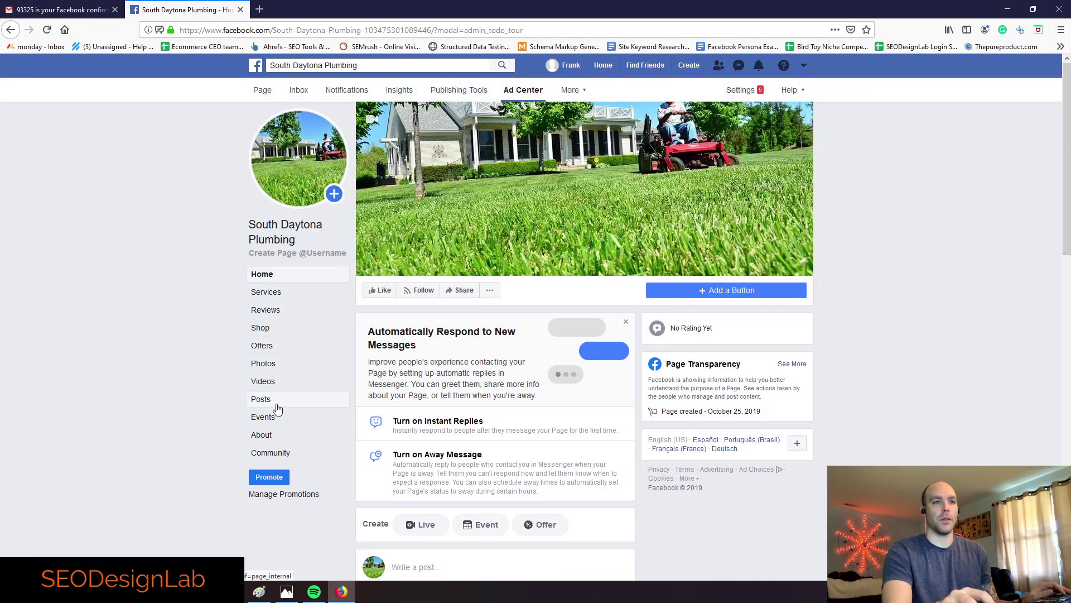
Open the Page's About section and highlight the Contact Info block.
click(262, 434)
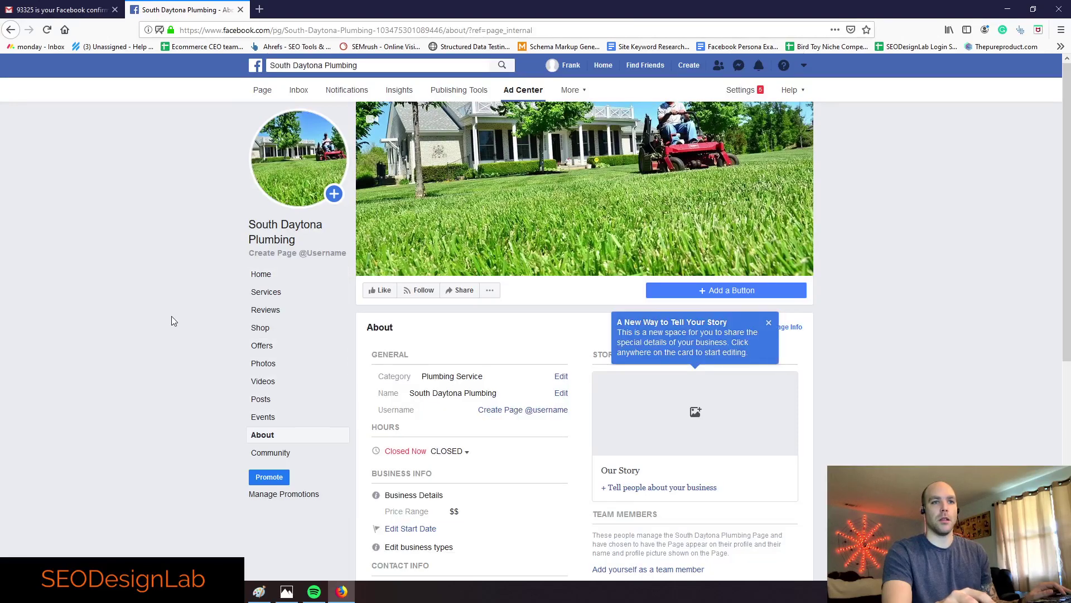
scroll(478, 373, down, 1)
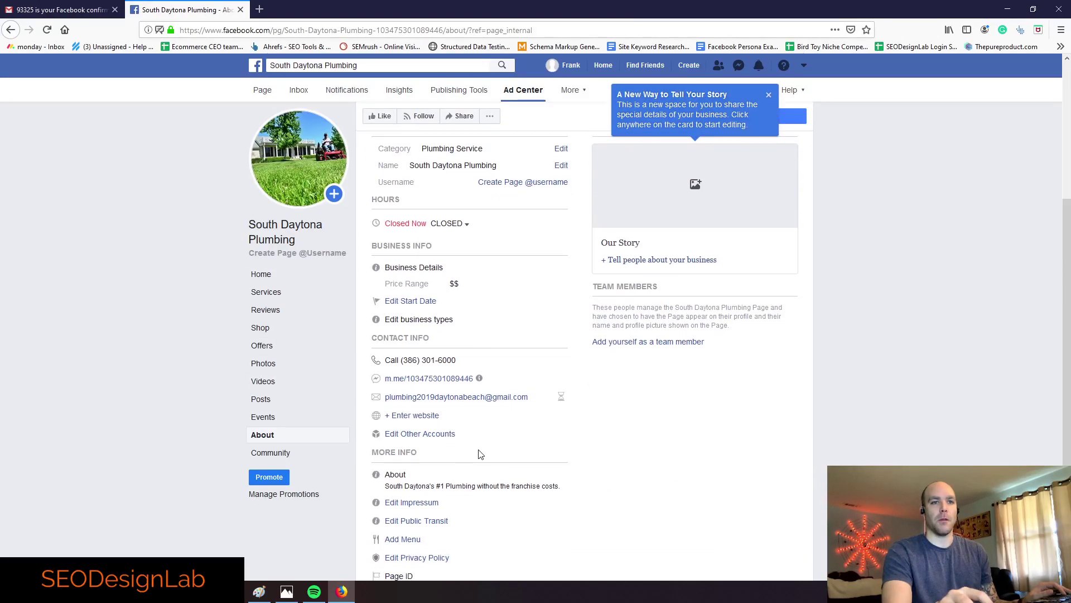
drag(442, 457, 367, 351)
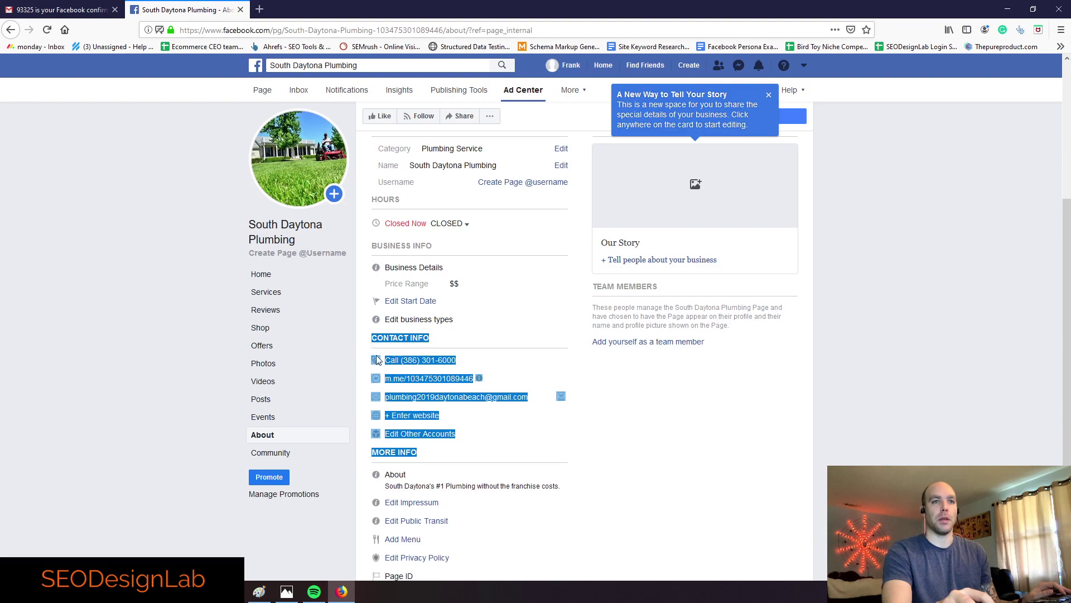
click(390, 335)
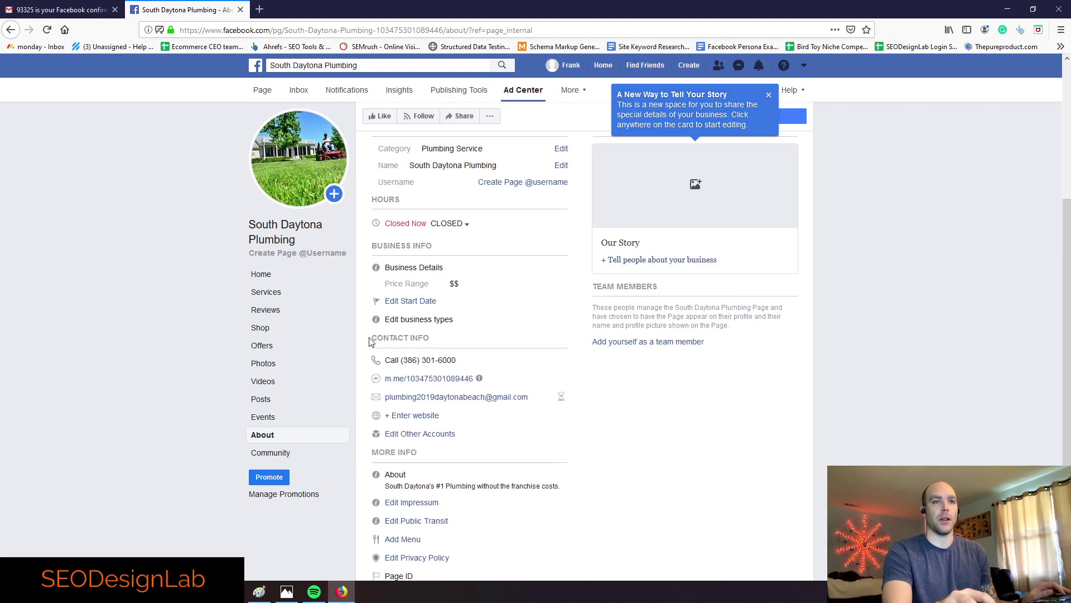
drag(369, 341, 457, 435)
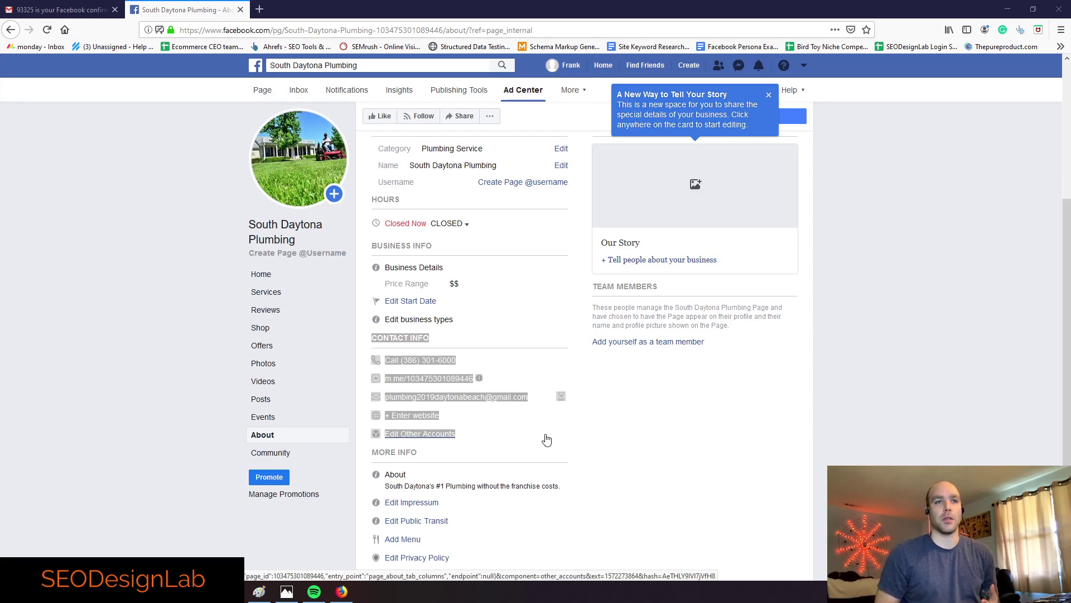
scroll(522, 382, up, 2)
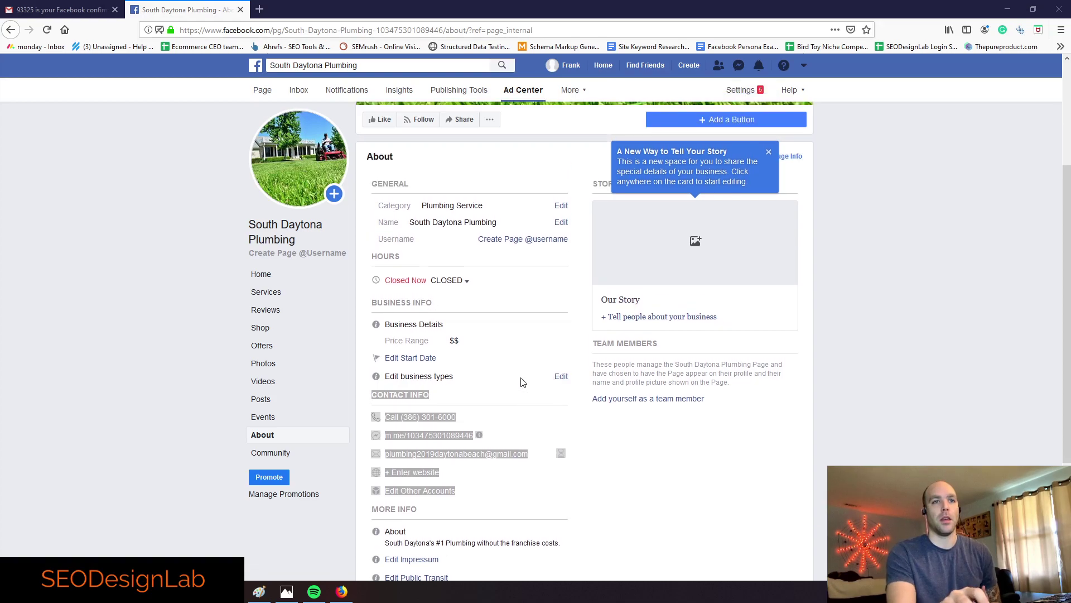
Highlight the Page name in General details, then return to the Page's Home view.
drag(487, 206, 507, 234)
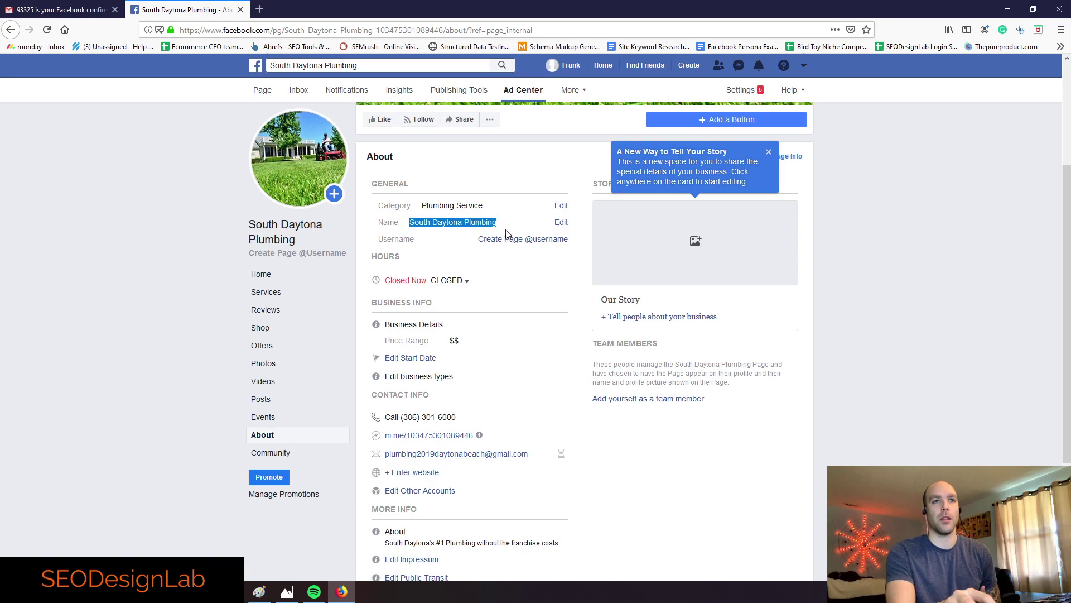
scroll(383, 244, up, 2)
drag(295, 240, 250, 234)
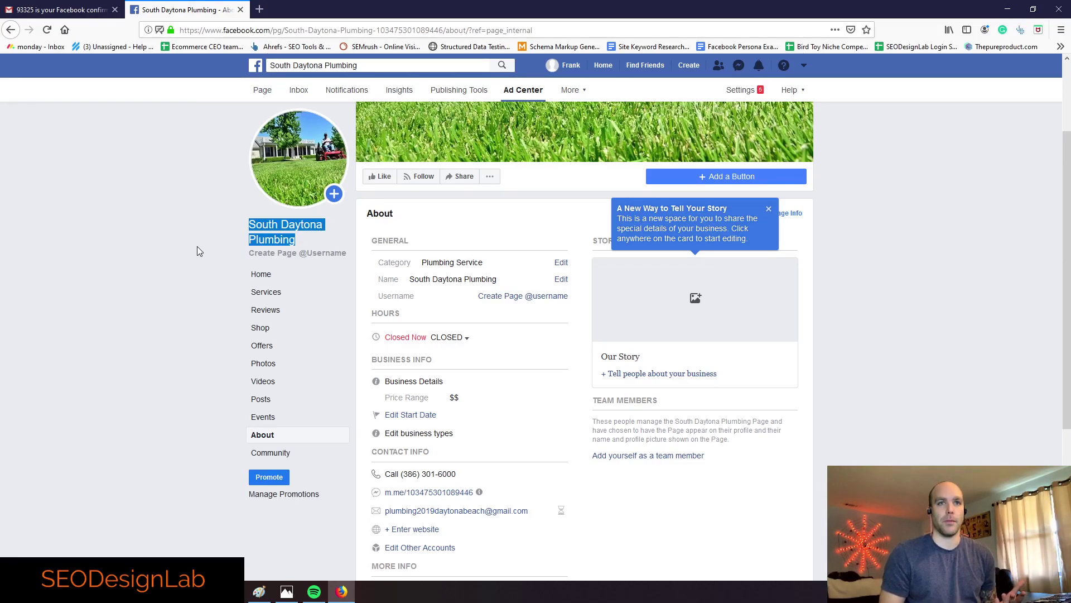
click(151, 263)
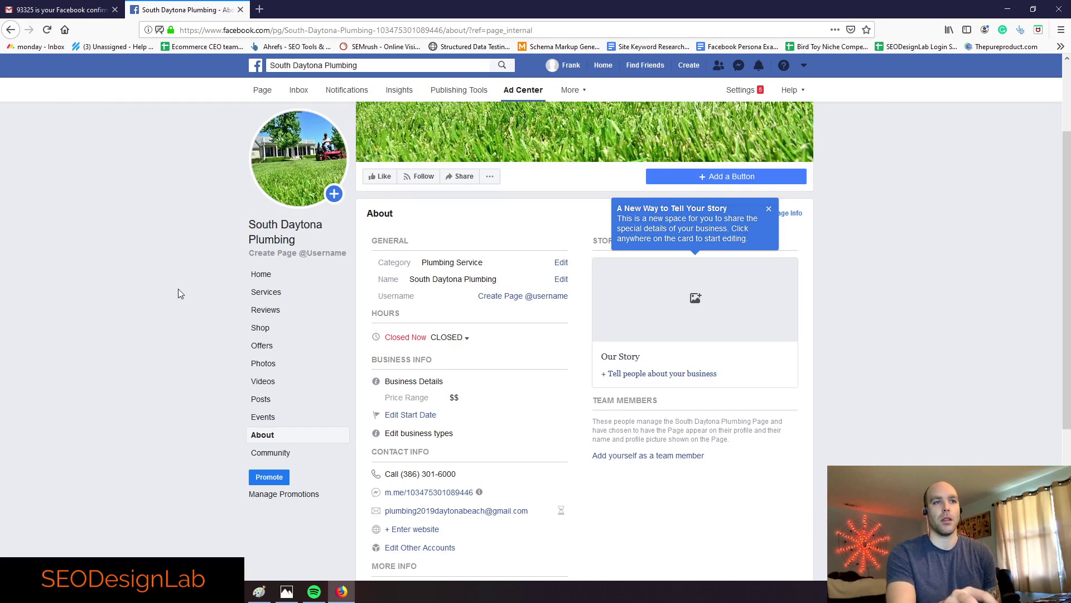
click(274, 273)
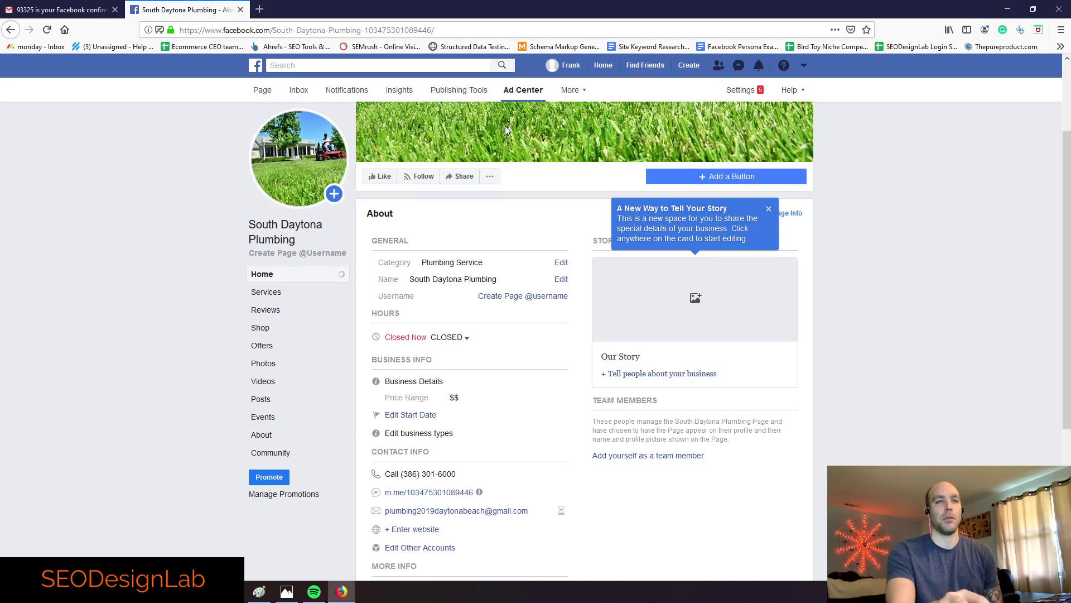
click(302, 175)
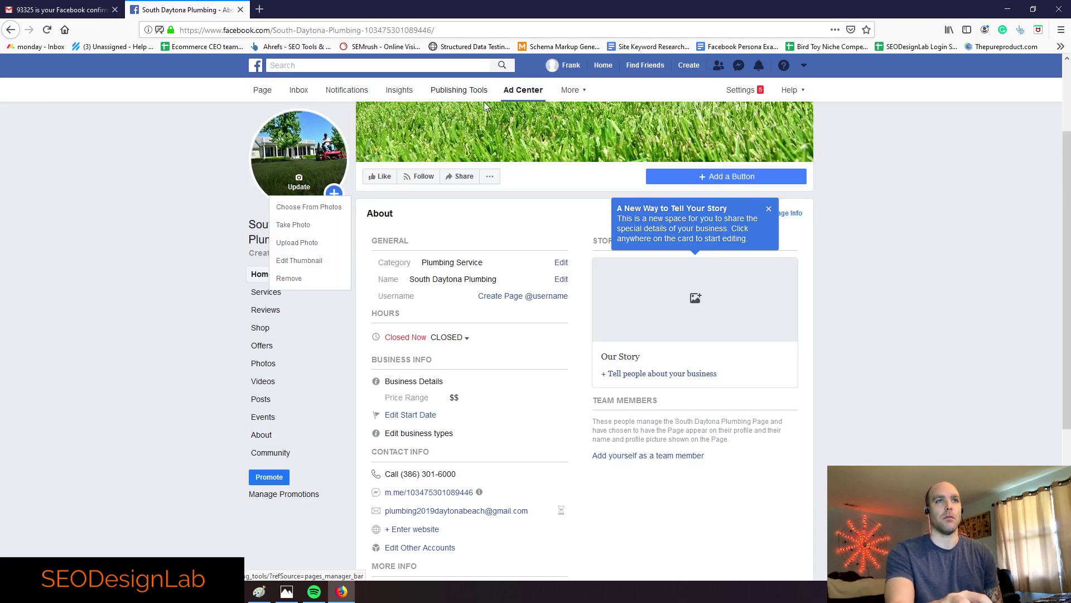
Go to the News Feed, then back to the South Daytona Plumbing Page via the account menu.
click(255, 66)
scroll(242, 114, down, 3)
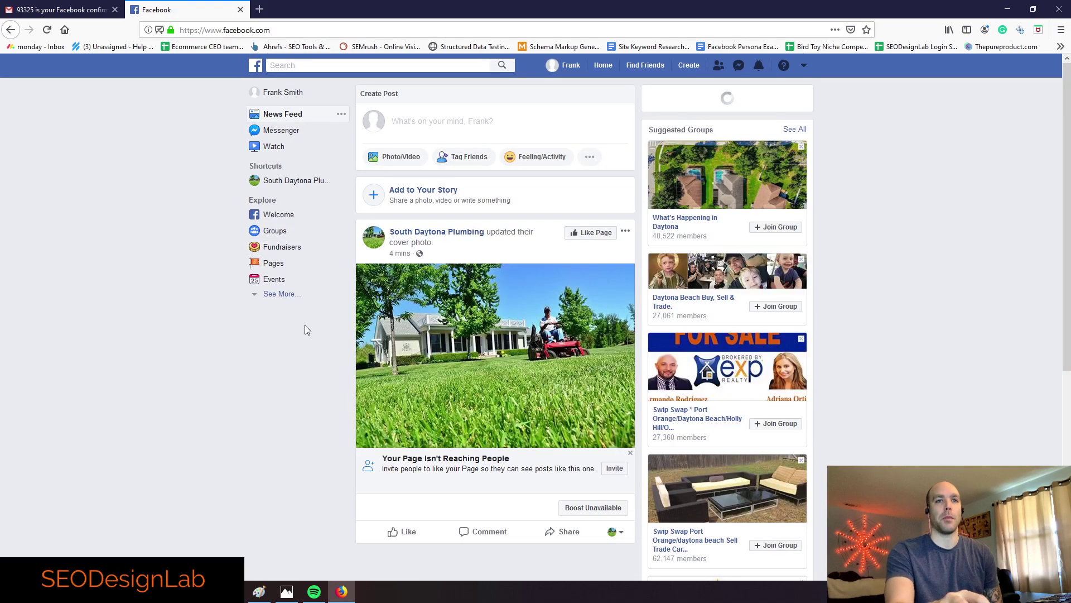
click(804, 66)
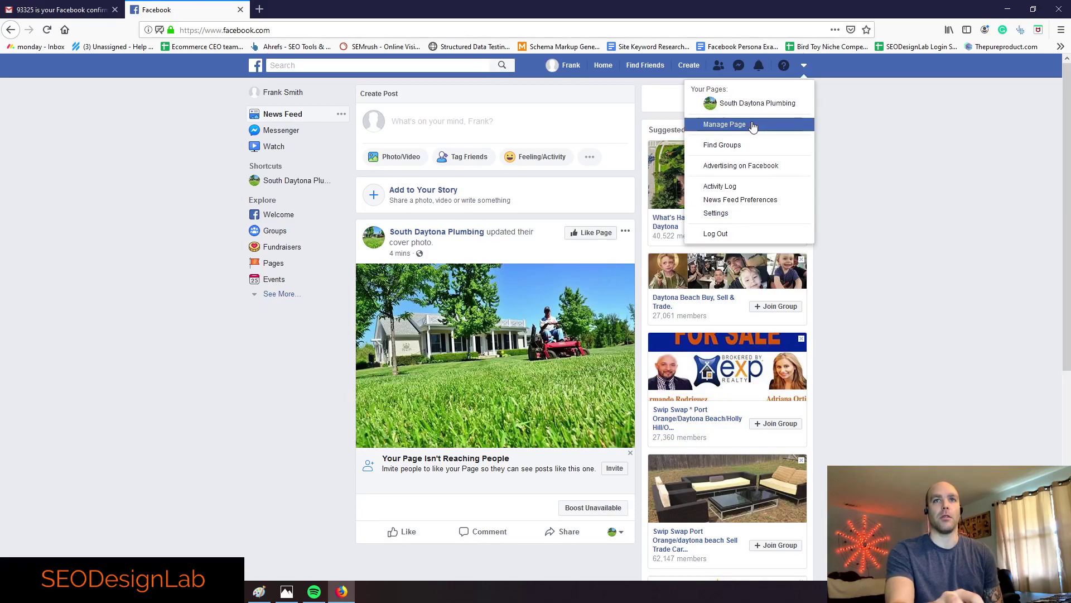
click(766, 105)
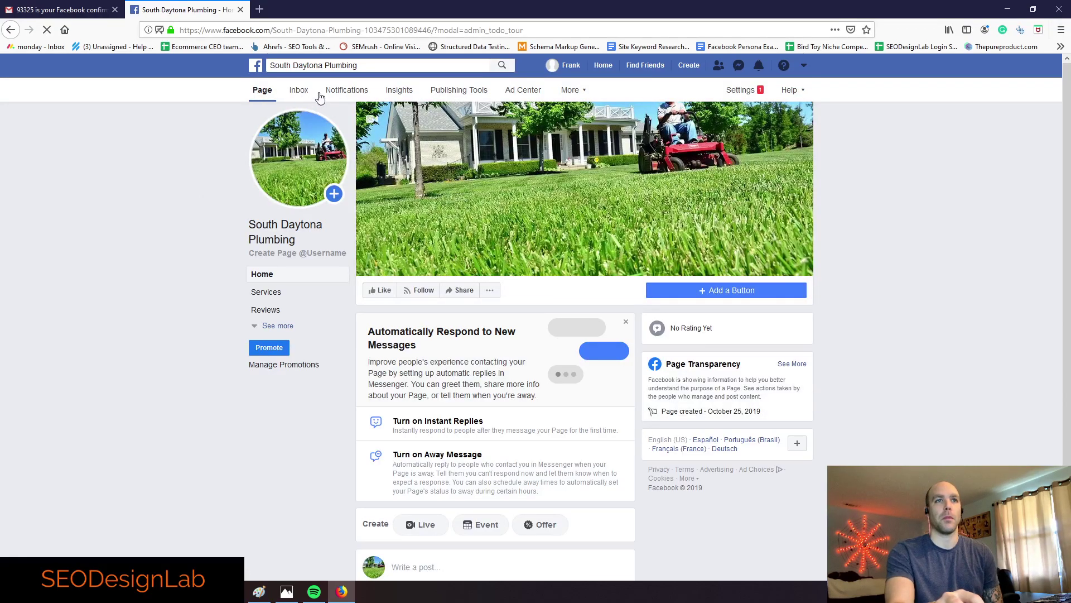
Look over the Page's '...' options list, close it, and open a new blank browser tab.
scroll(212, 242, down, 10)
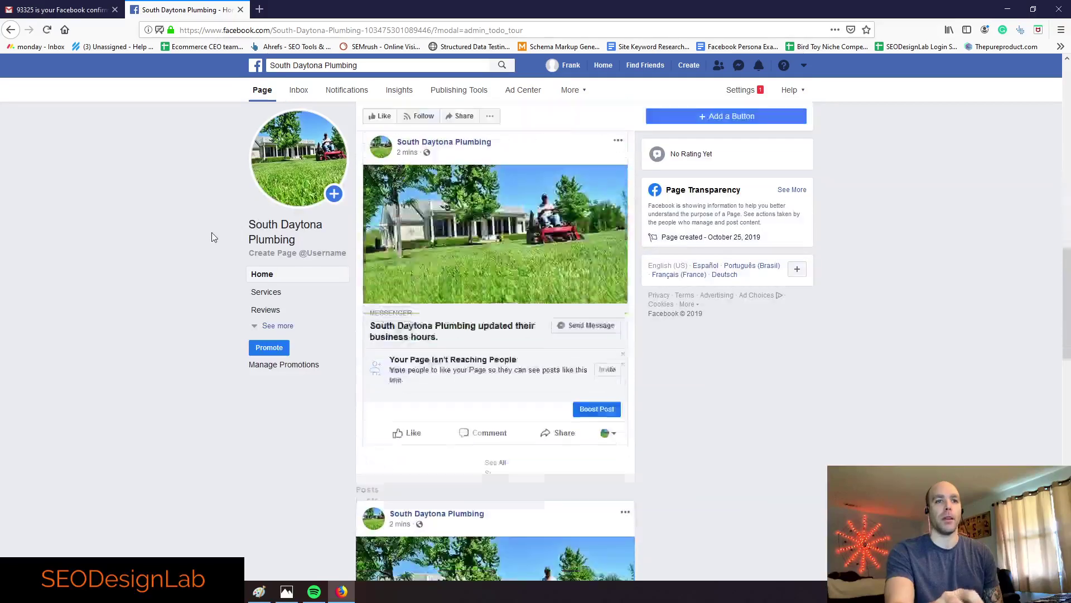
scroll(212, 238, up, 3)
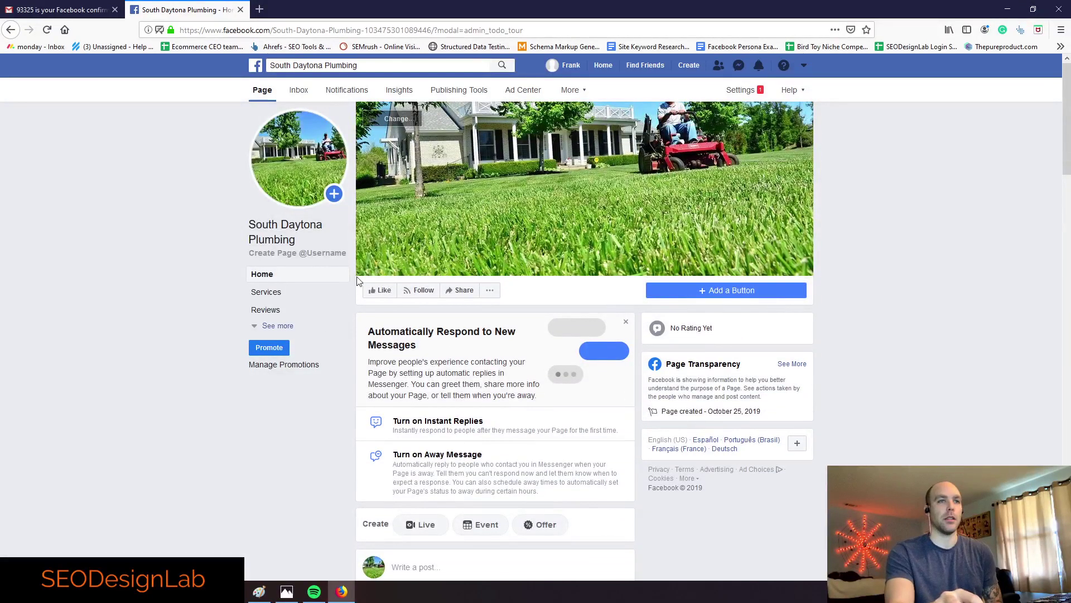
click(489, 290)
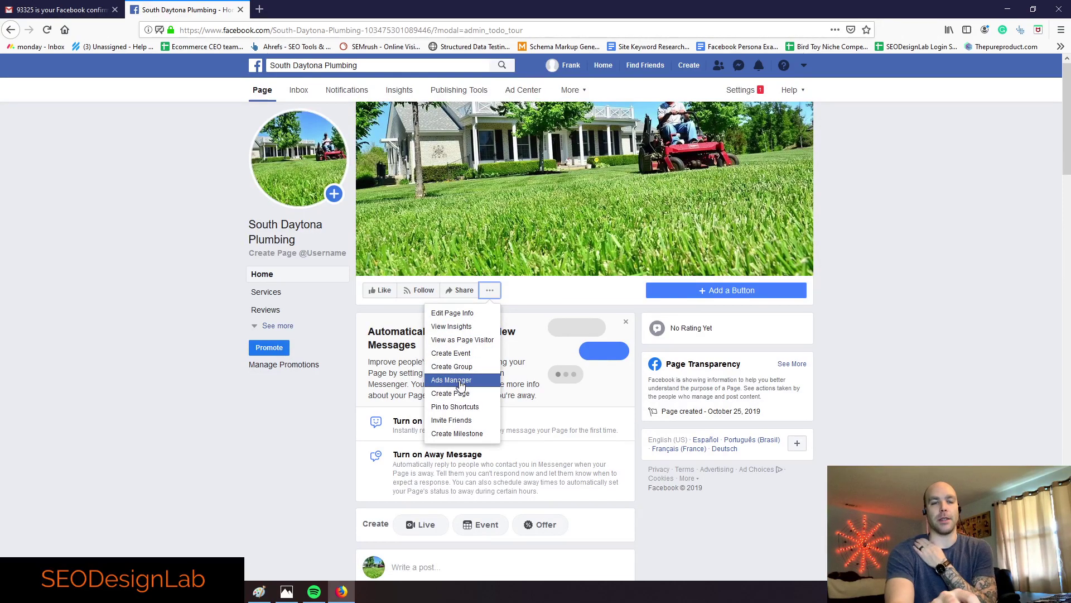
click(188, 385)
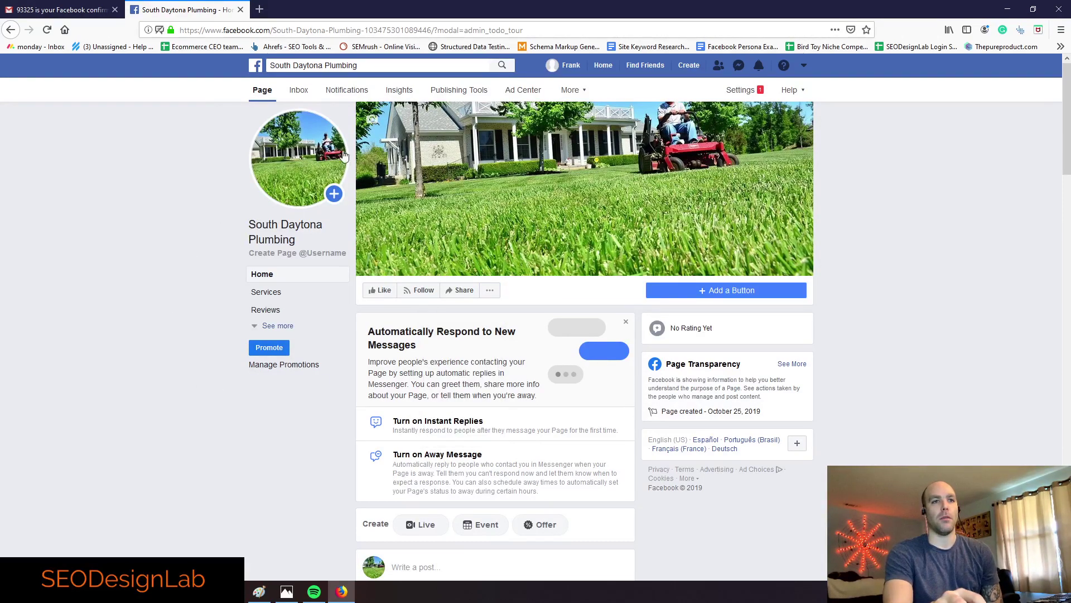
click(259, 9)
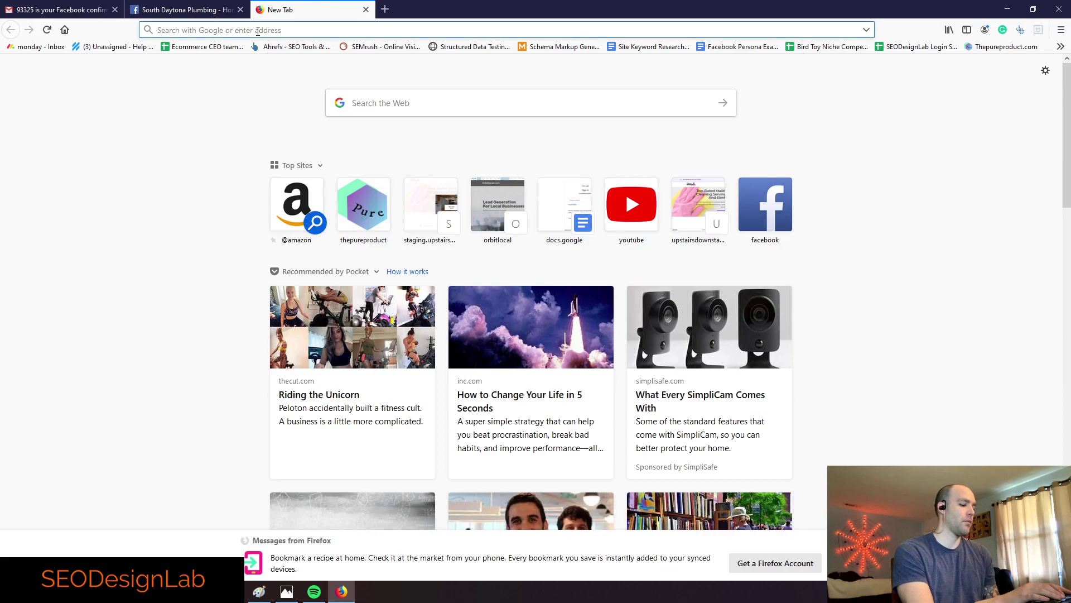
Search Google for 'plumbing photos' and switch to the Images results.
text(plumbing)
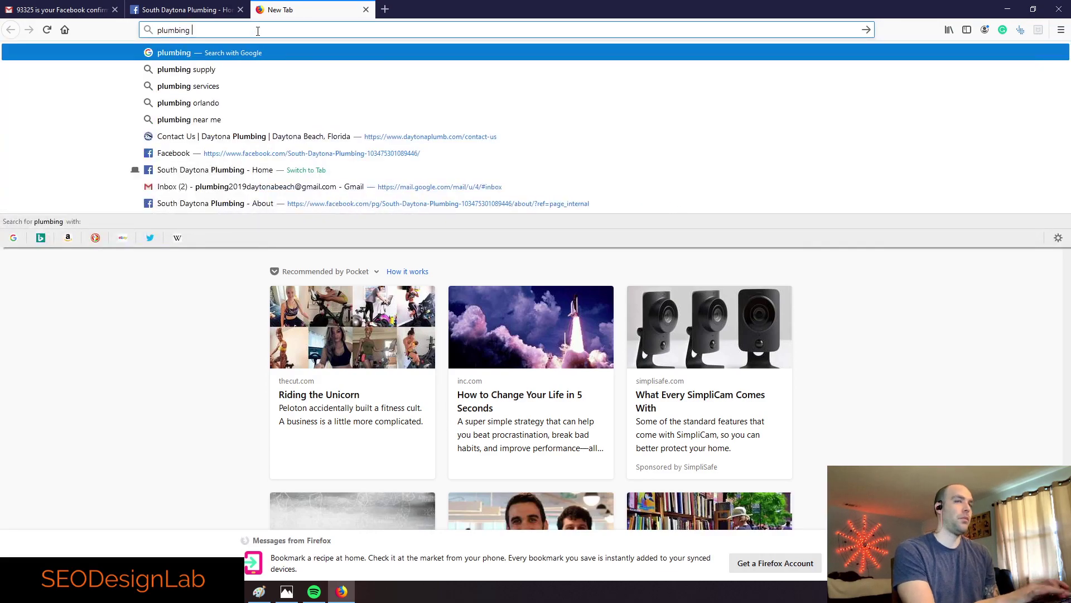
text( photos)
key(Return)
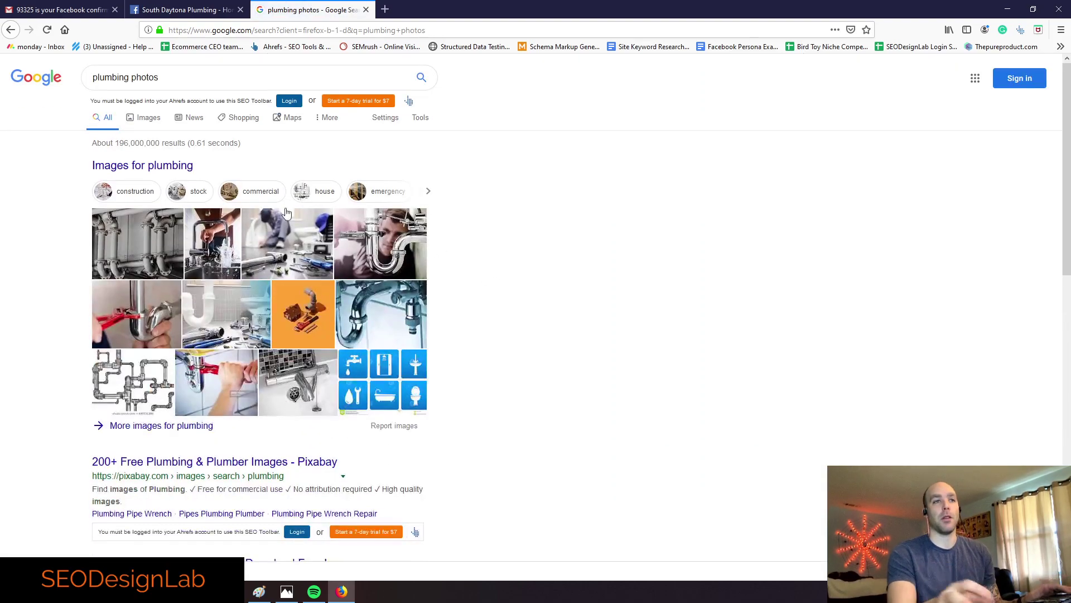
click(184, 170)
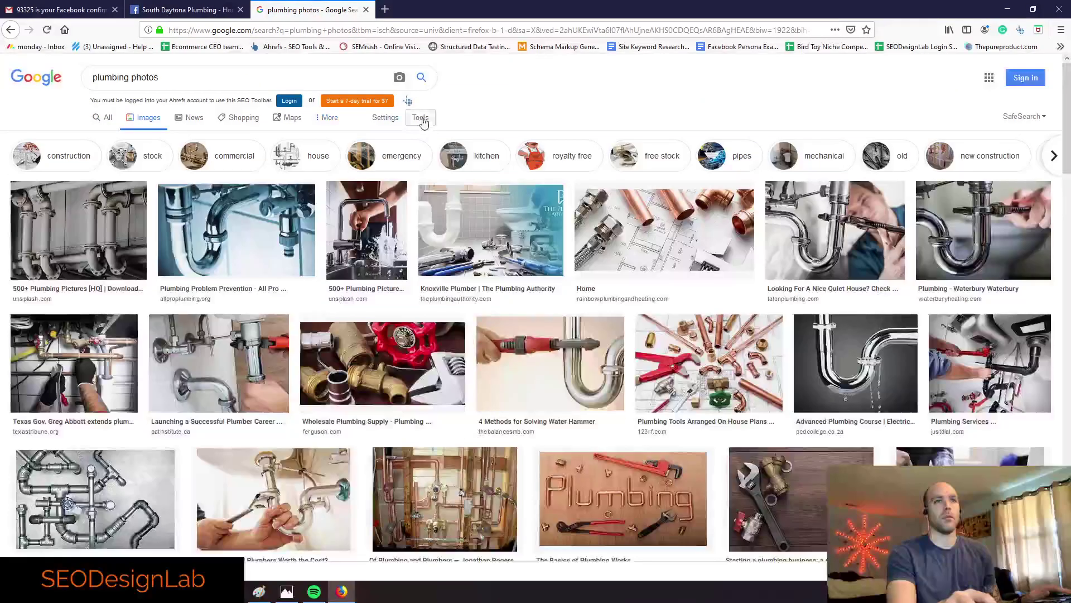
Filter the image results by usage rights to Labeled for reuse.
click(421, 118)
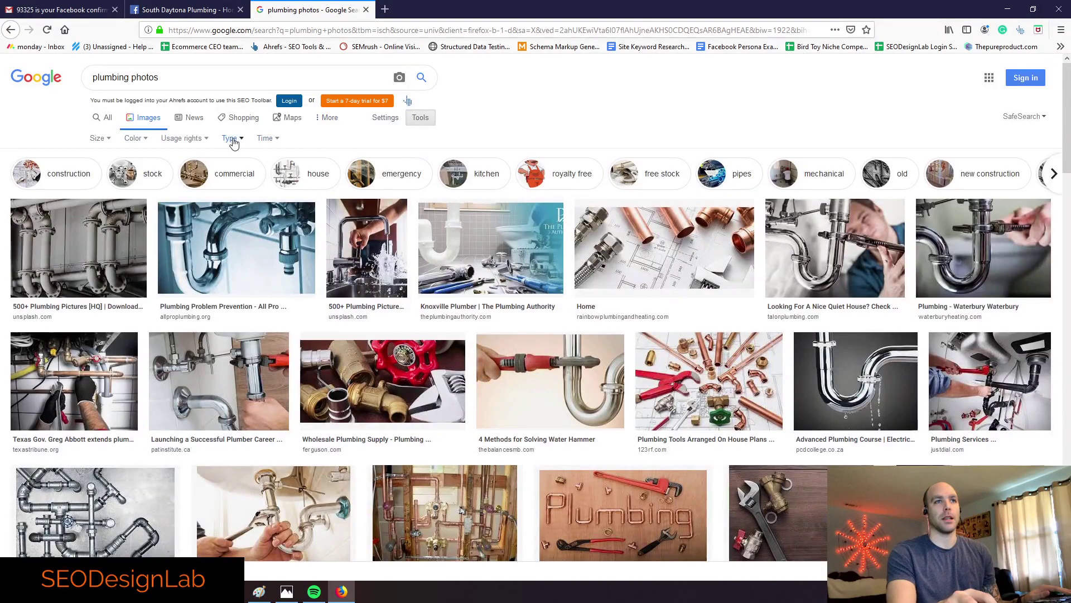
click(232, 140)
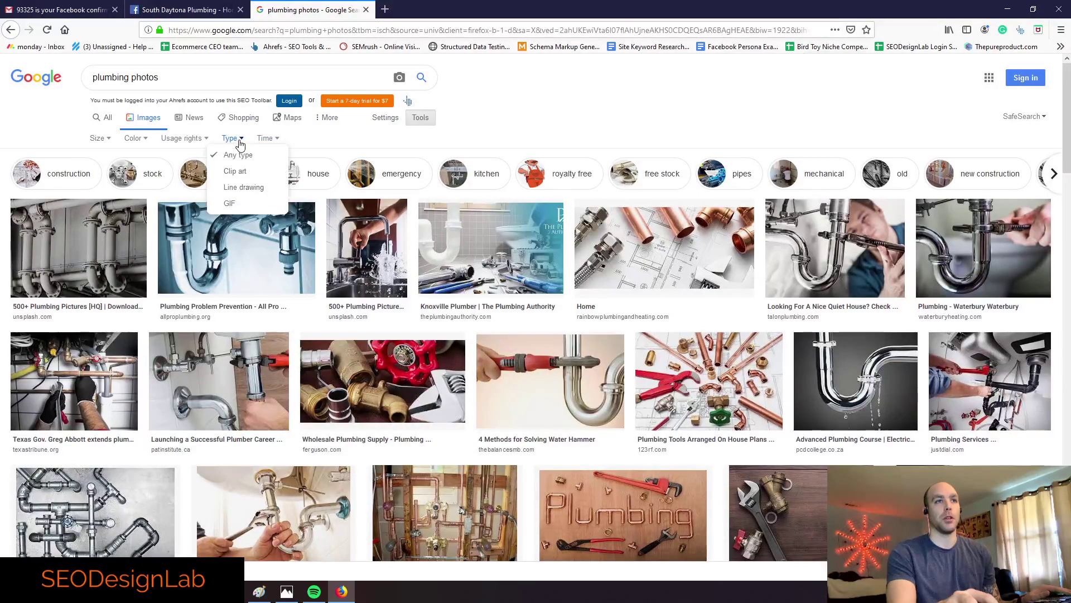
click(200, 140)
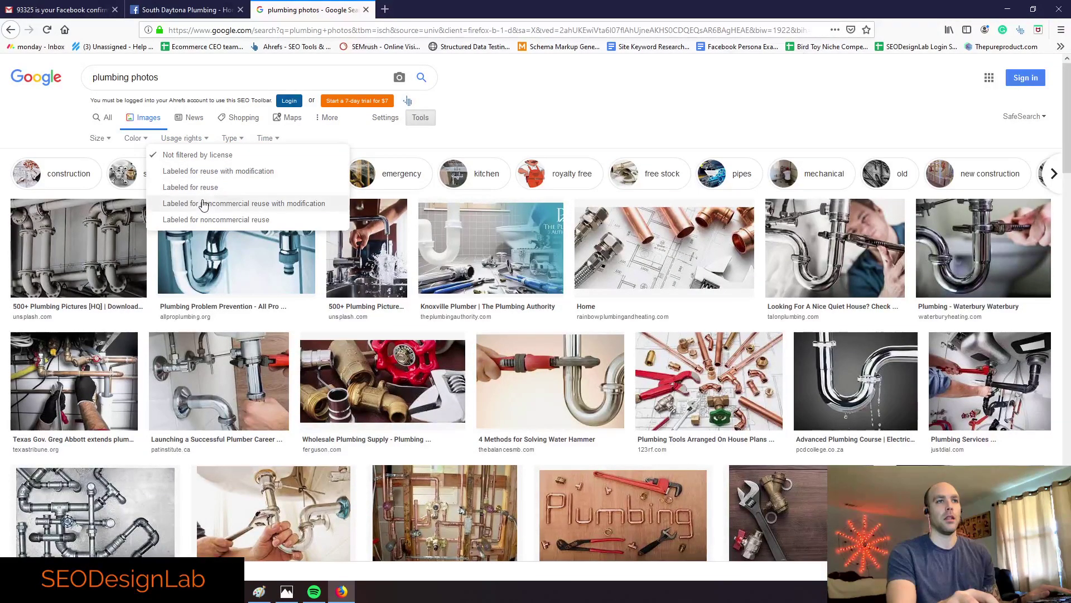
click(228, 187)
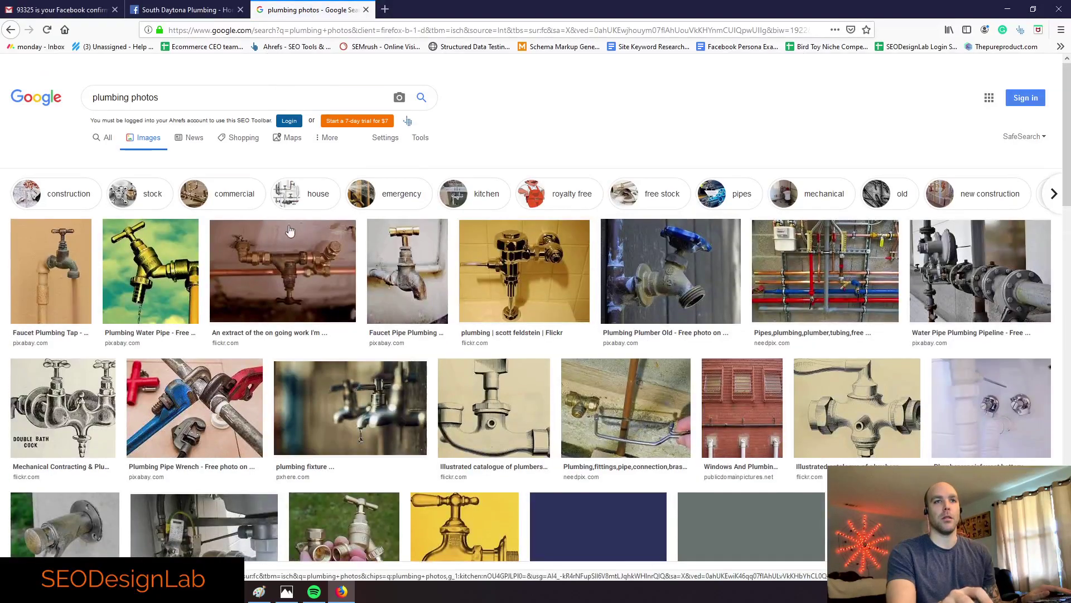
scroll(289, 230, down, 3)
Scroll through the plumbing image results to locate the cartoon plumber vector image.
scroll(670, 231, up, 2)
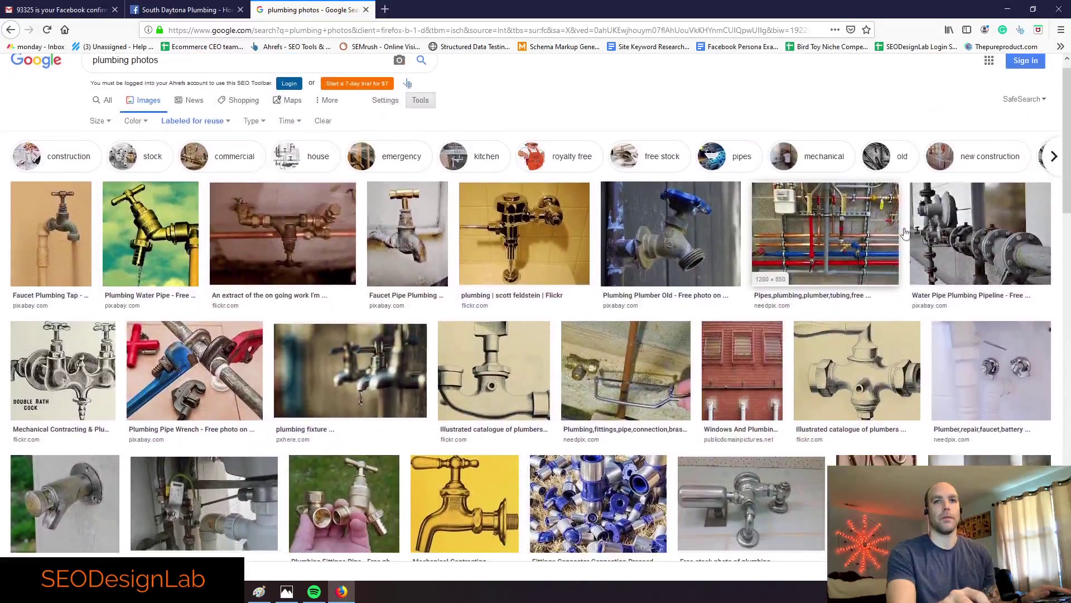
scroll(905, 234, down, 9)
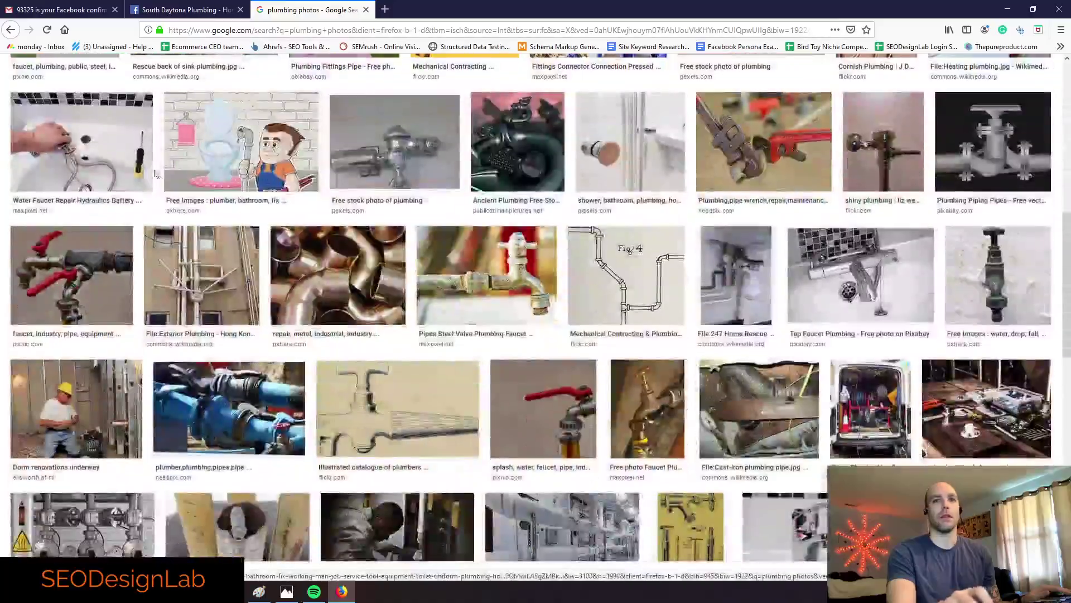
scroll(155, 175, down, 8)
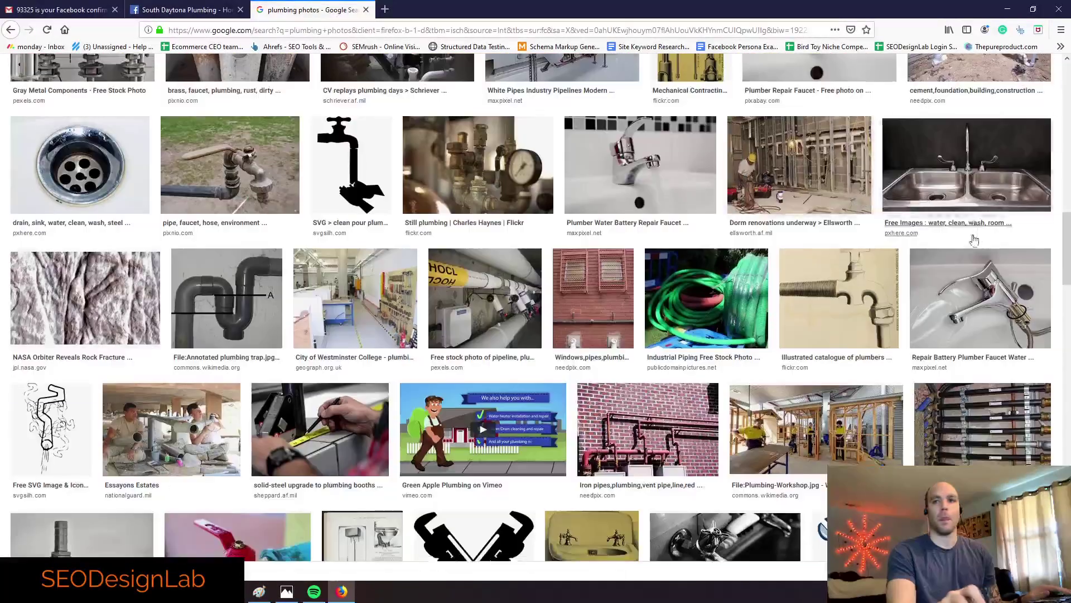
scroll(973, 240, down, 7)
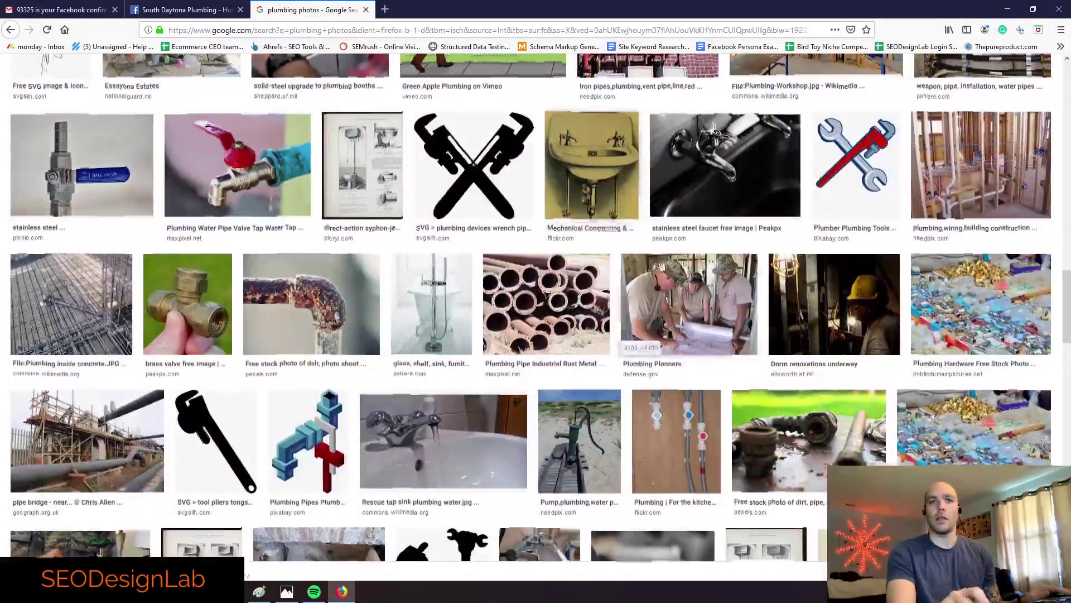
scroll(392, 245, down, 10)
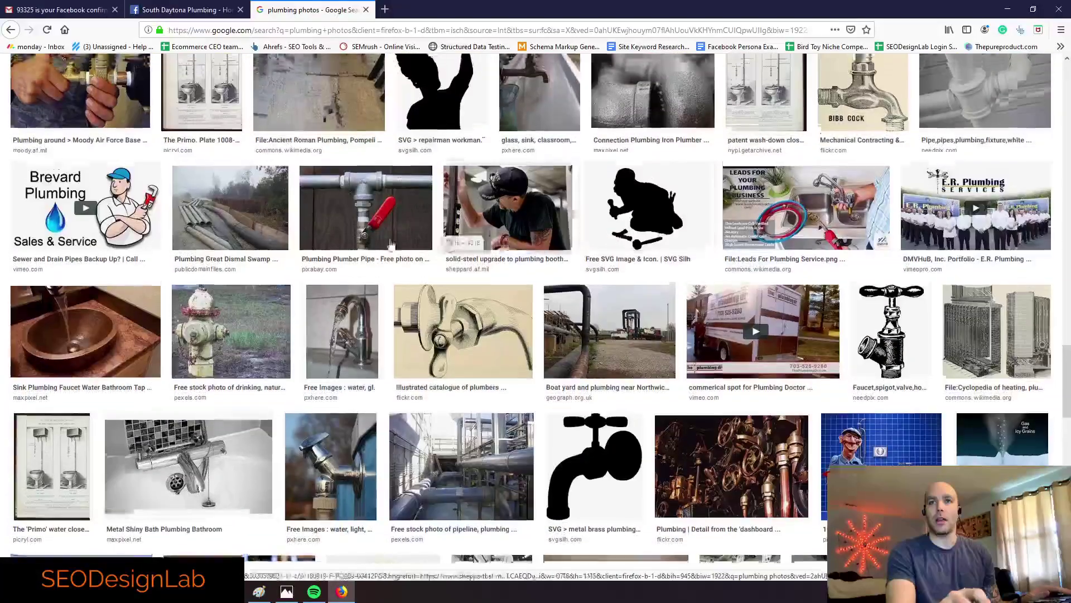
scroll(393, 245, up, 5)
scroll(316, 339, down, 5)
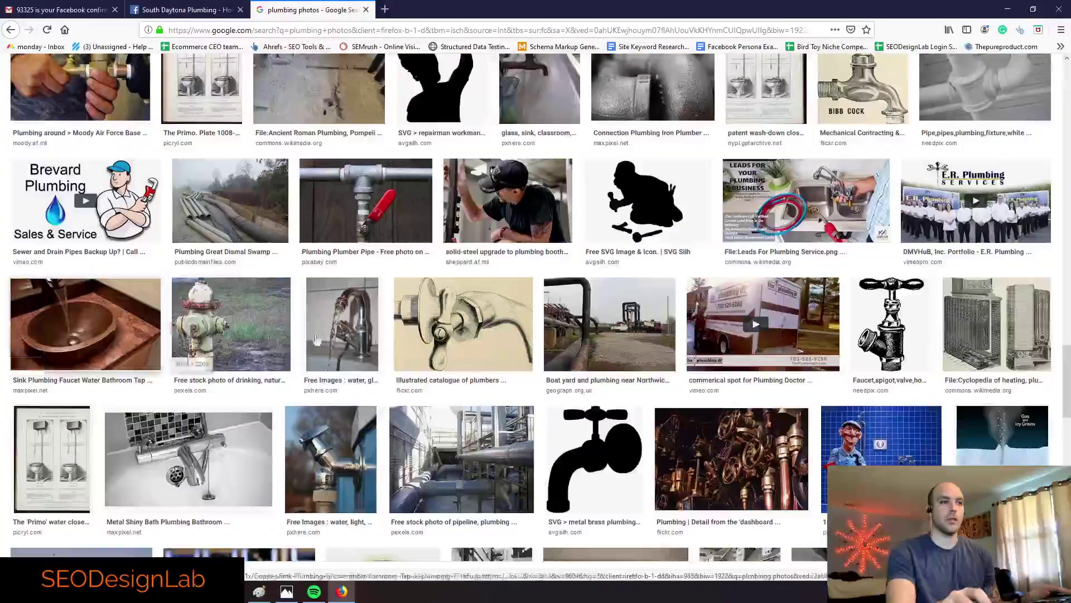
scroll(316, 339, down, 4)
scroll(893, 254, down, 2)
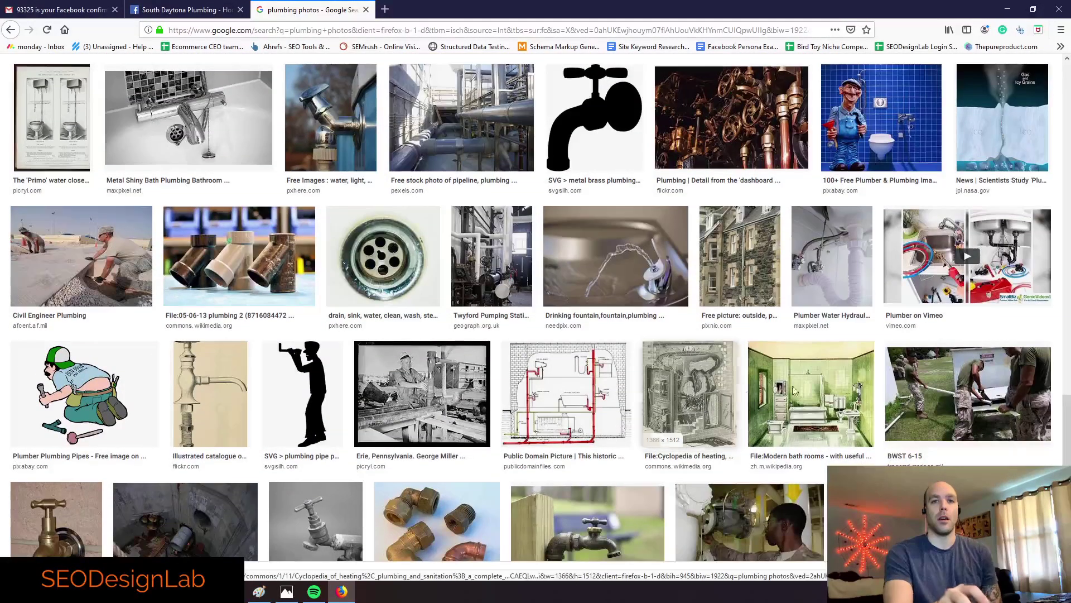
scroll(795, 390, up, 4)
scroll(67, 379, down, 9)
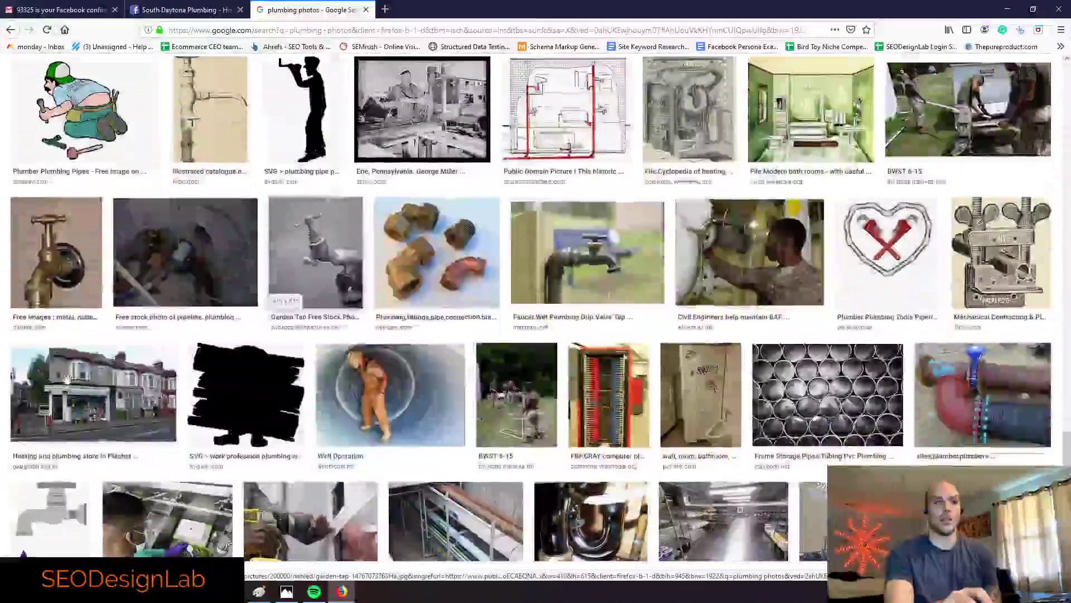
scroll(272, 272, down, 5)
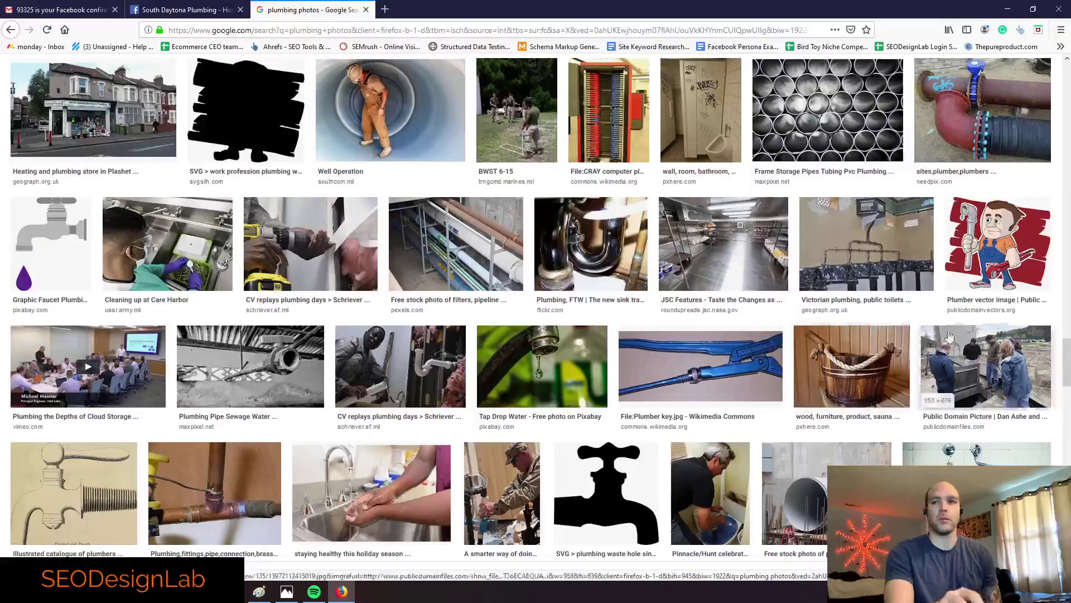
scroll(948, 334, down, 4)
scroll(993, 234, up, 3)
right_click(1000, 199)
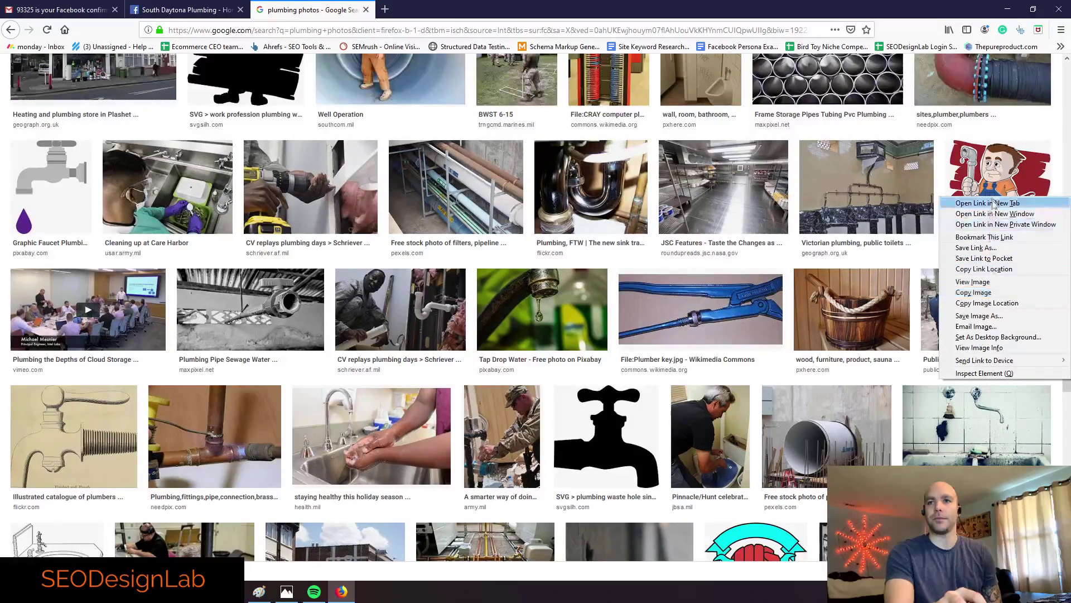
key(Escape)
Save the enlarged cartoon plumber vector image into the Downloads folder and close the preview.
click(999, 173)
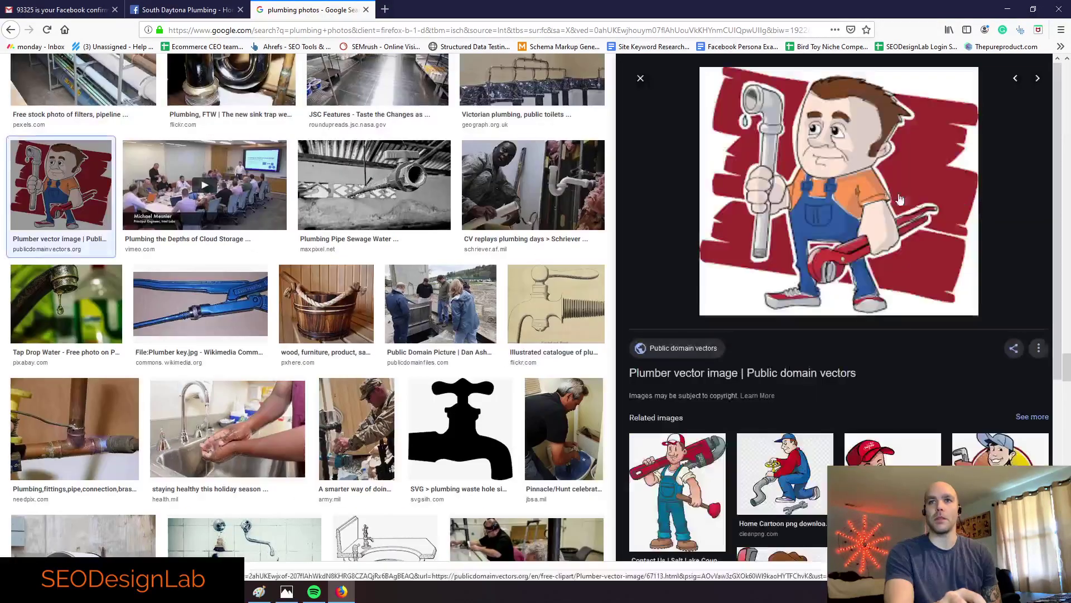
right_click(858, 183)
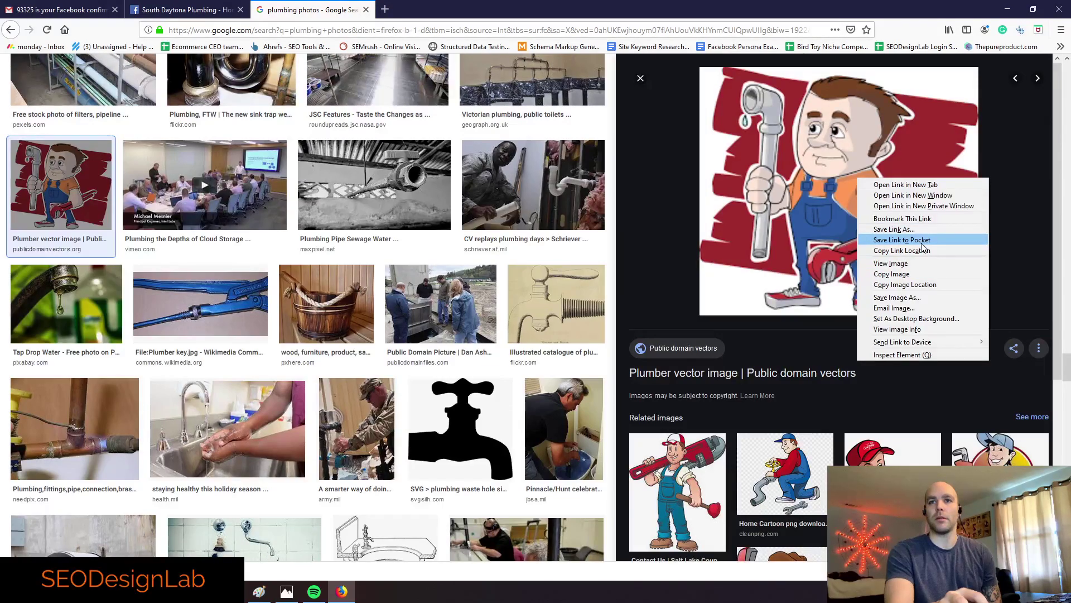
click(897, 297)
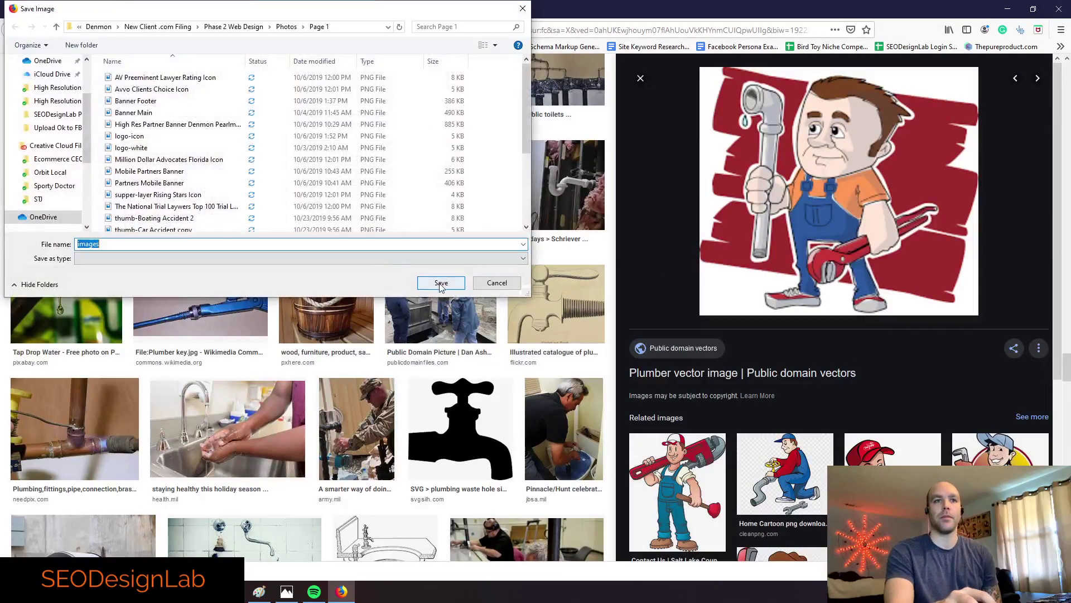
scroll(44, 105, up, 1)
click(41, 99)
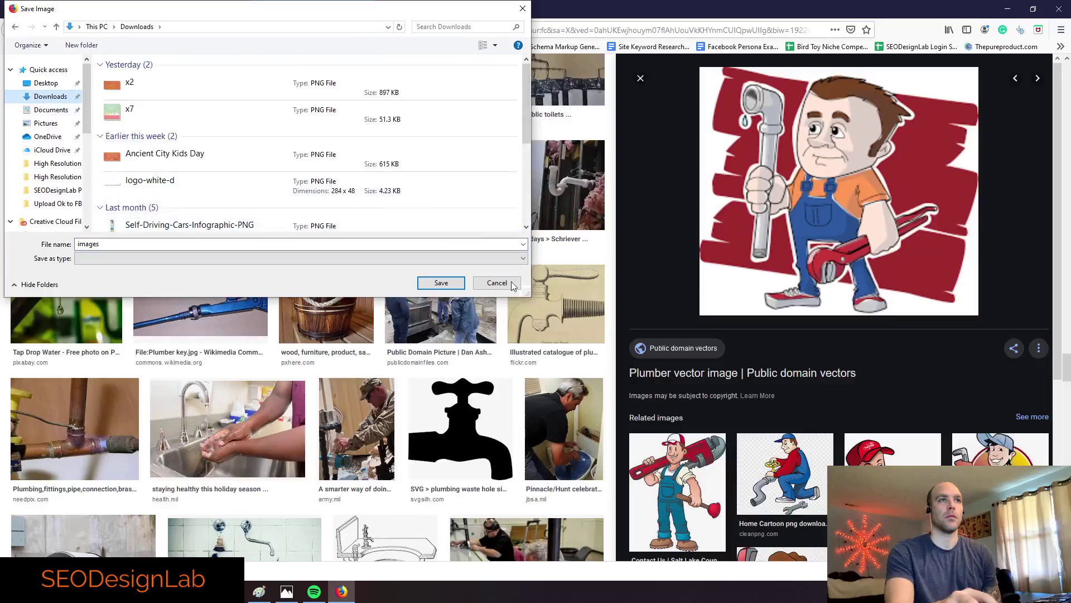
key(Return)
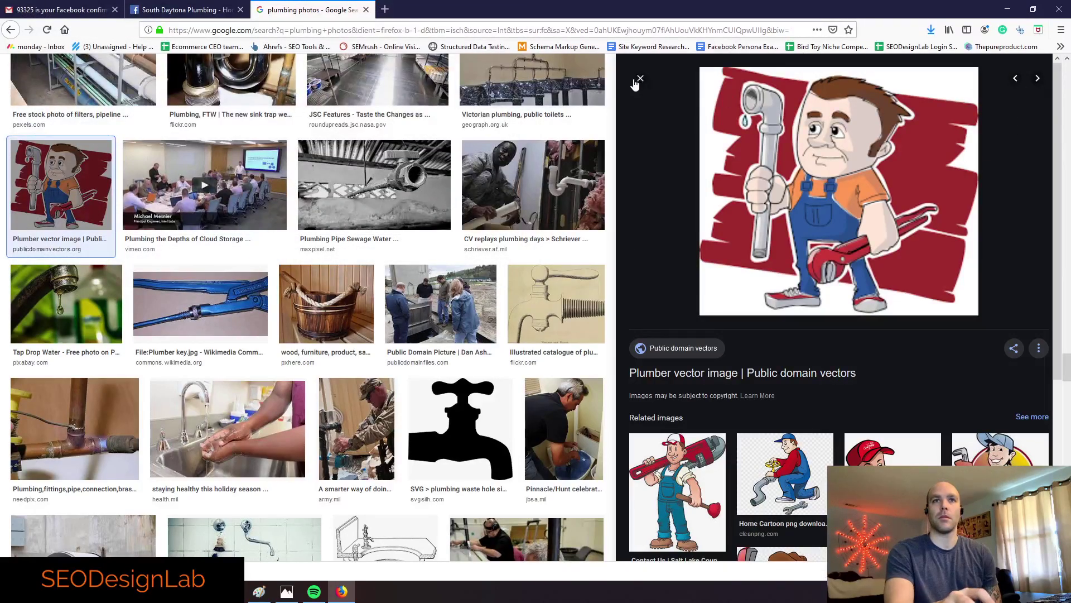
click(640, 80)
Browse further through the results, then return to the South Daytona Plumbing Facebook tab.
scroll(340, 314, down, 5)
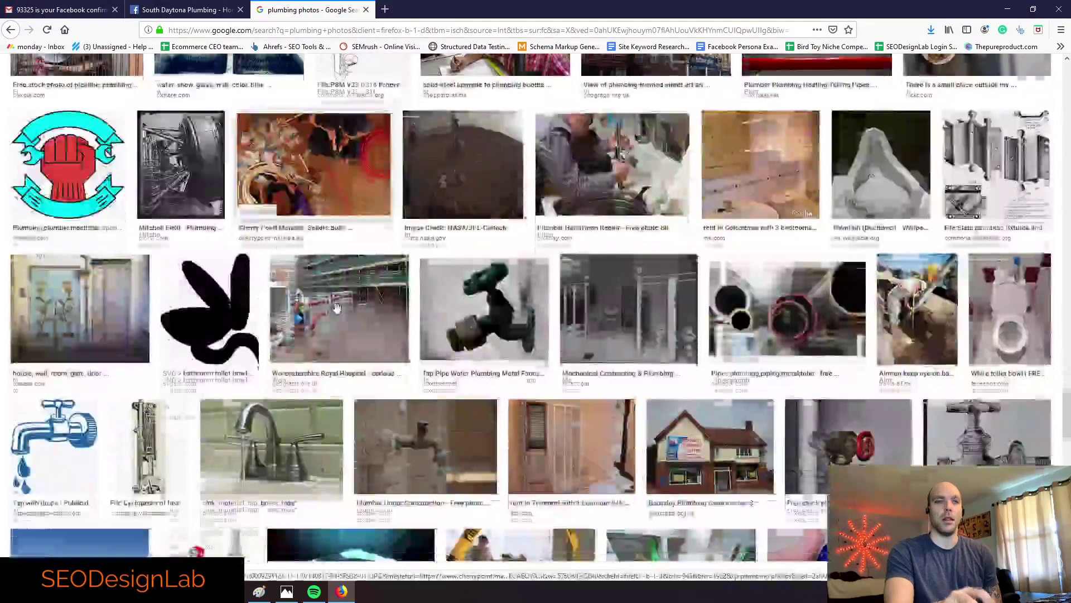
scroll(340, 314, down, 10)
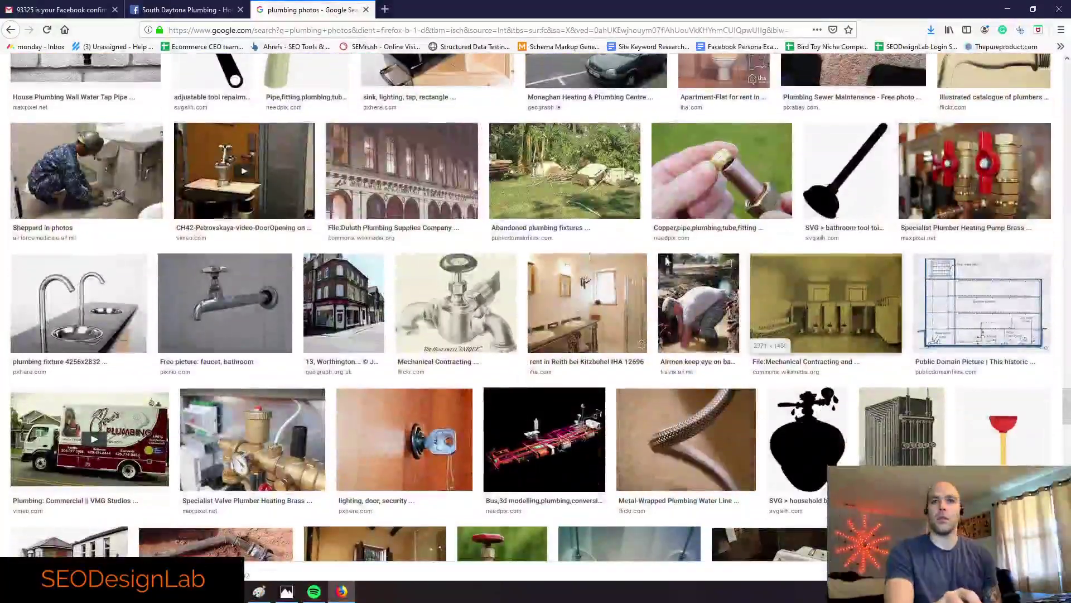
scroll(667, 261, down, 5)
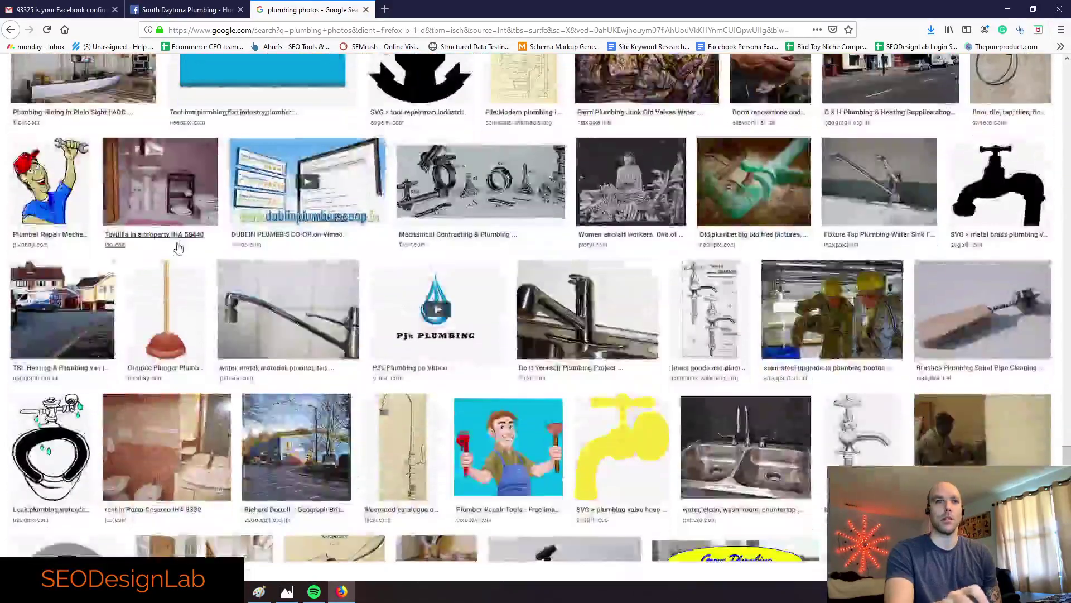
scroll(170, 247, down, 1)
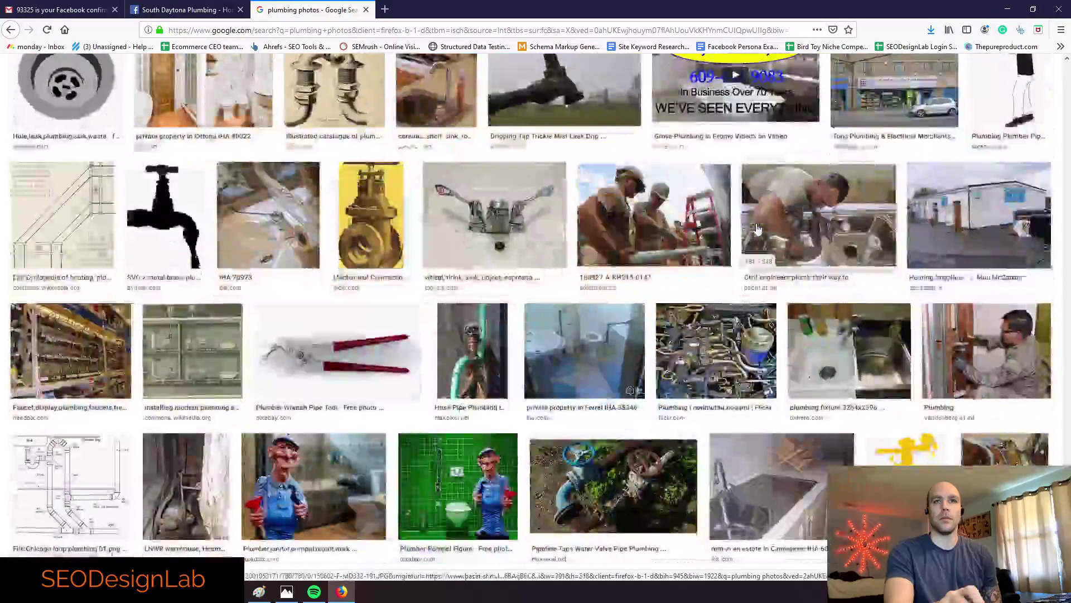
scroll(726, 235, down, 3)
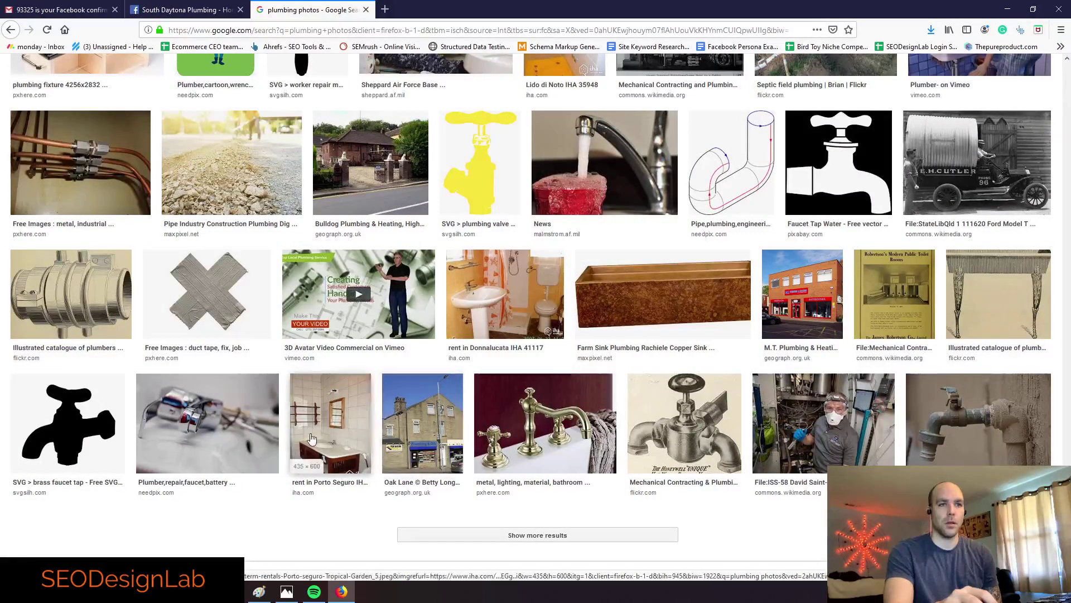
scroll(267, 414, down, 10)
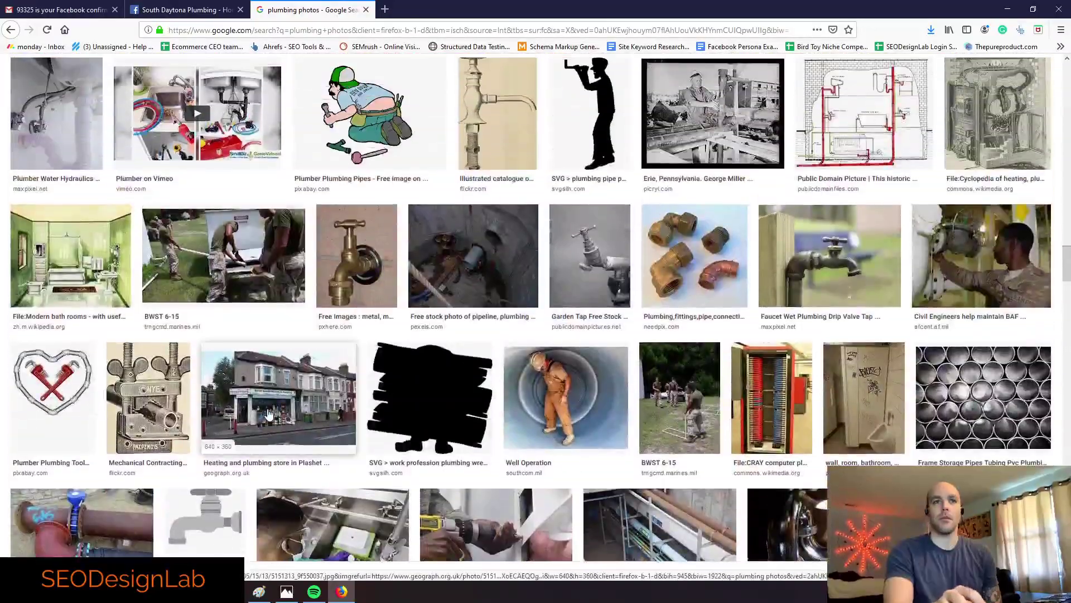
scroll(268, 414, up, 7)
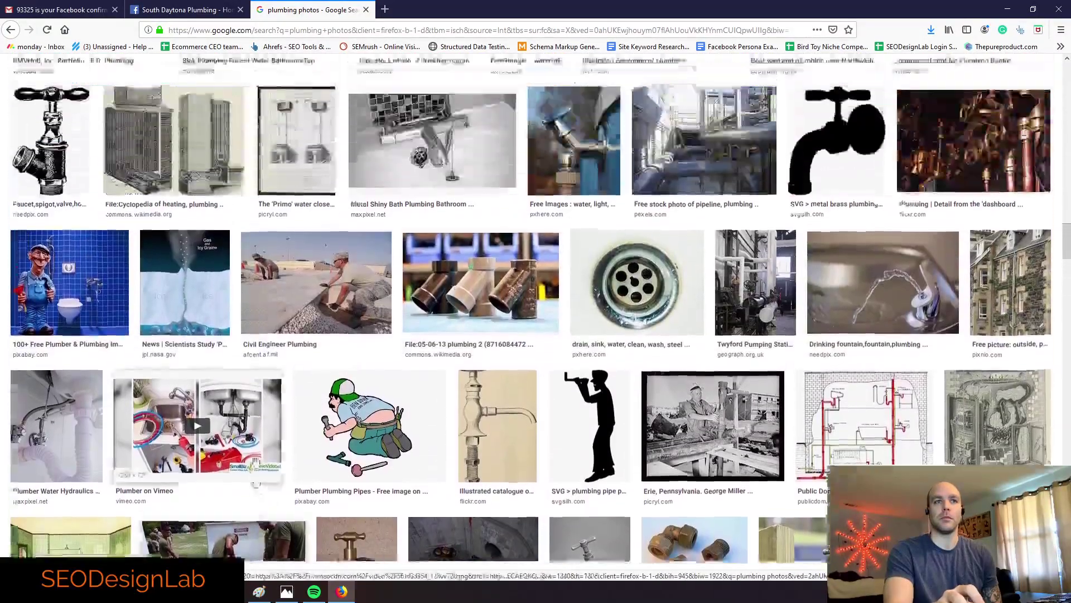
scroll(153, 391, up, 3)
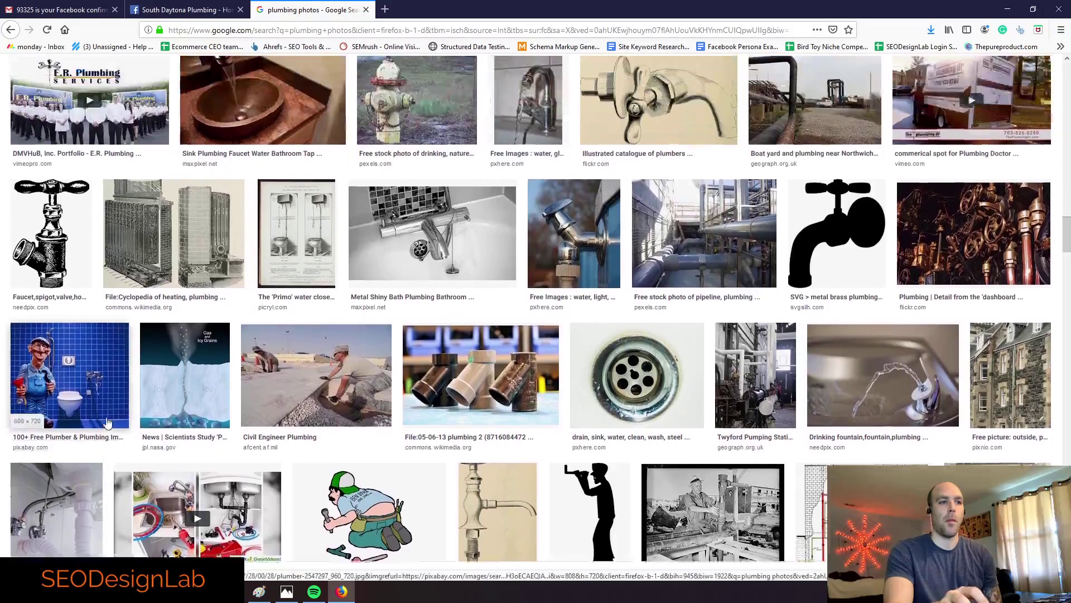
scroll(153, 391, up, 7)
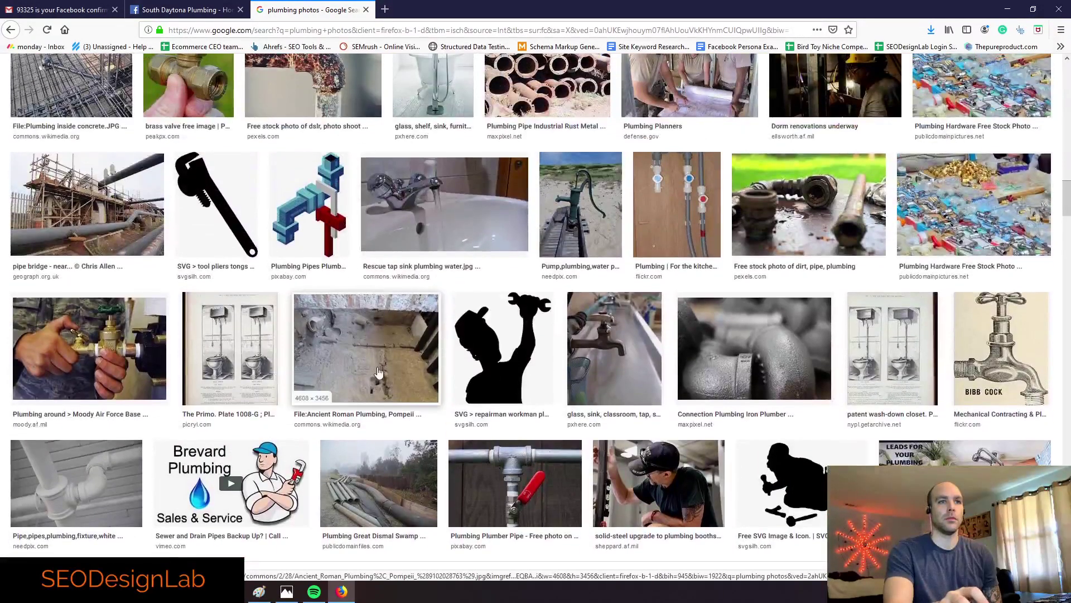
scroll(306, 380, up, 10)
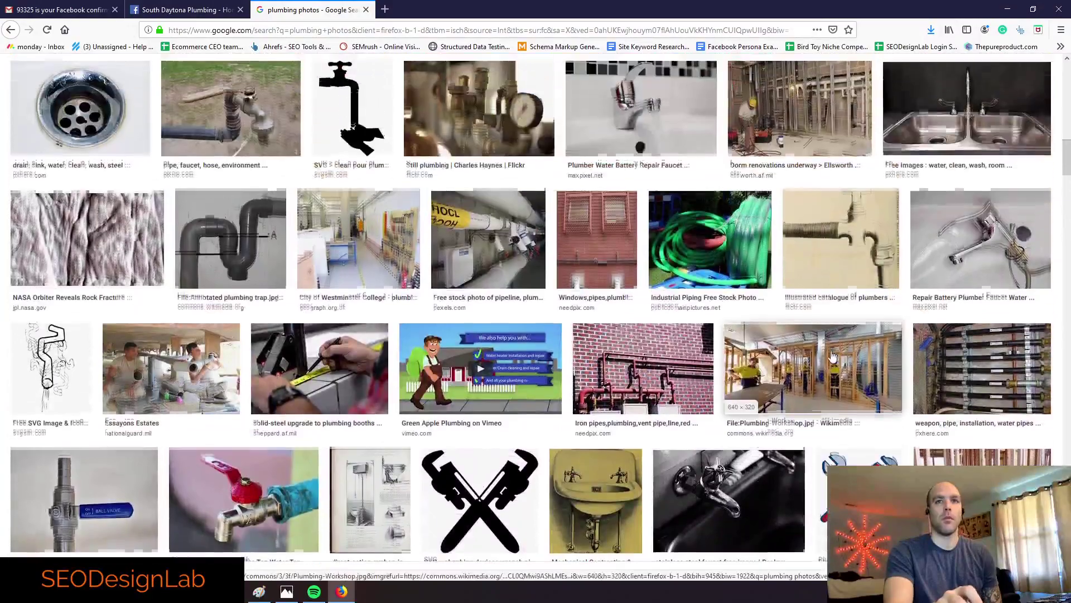
scroll(966, 329, up, 10)
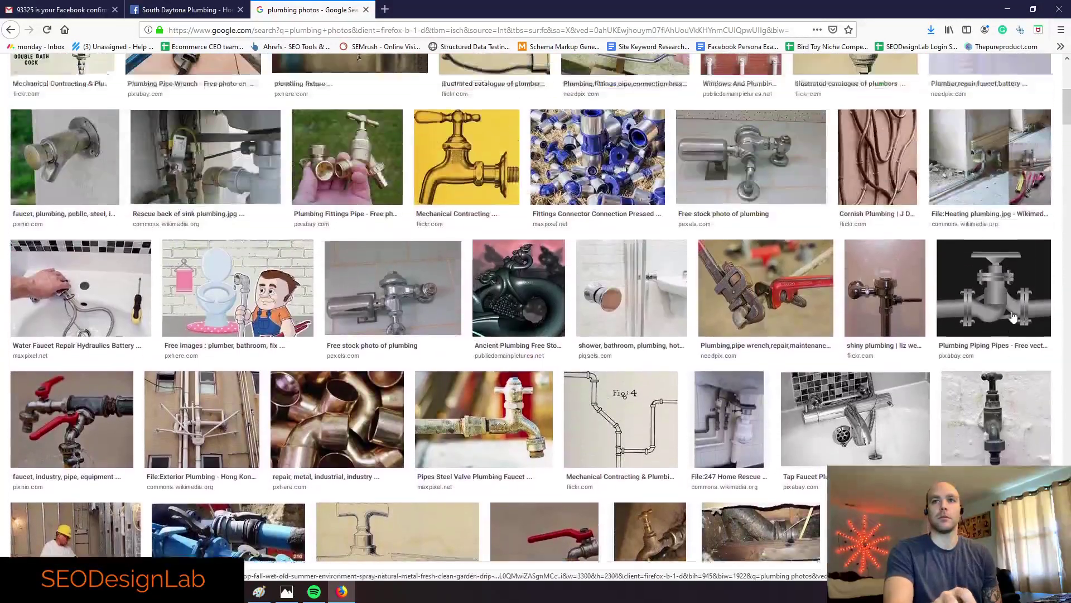
scroll(971, 340, up, 2)
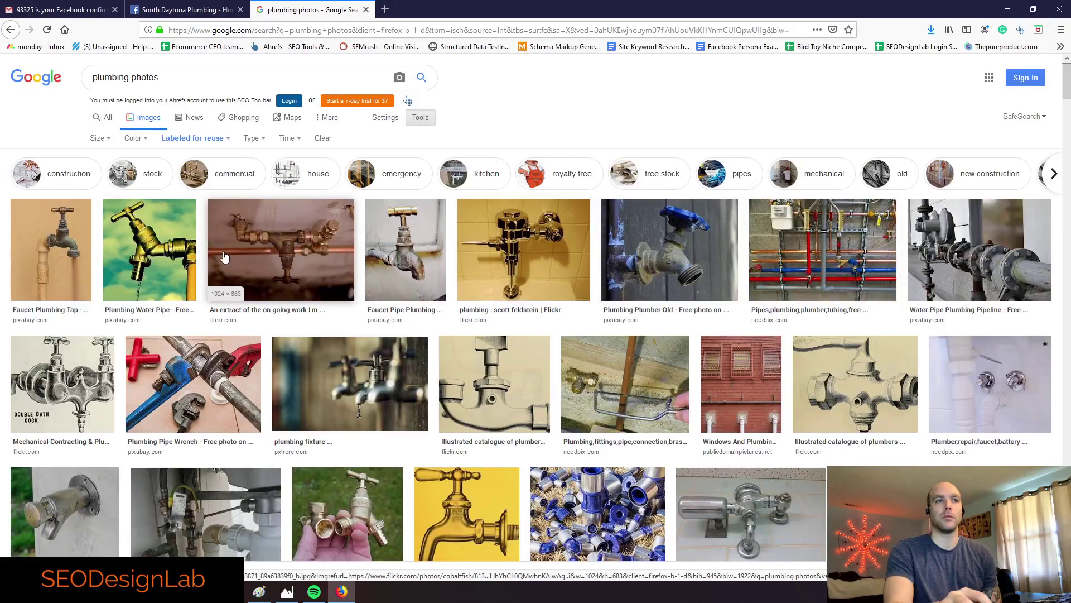
click(187, 9)
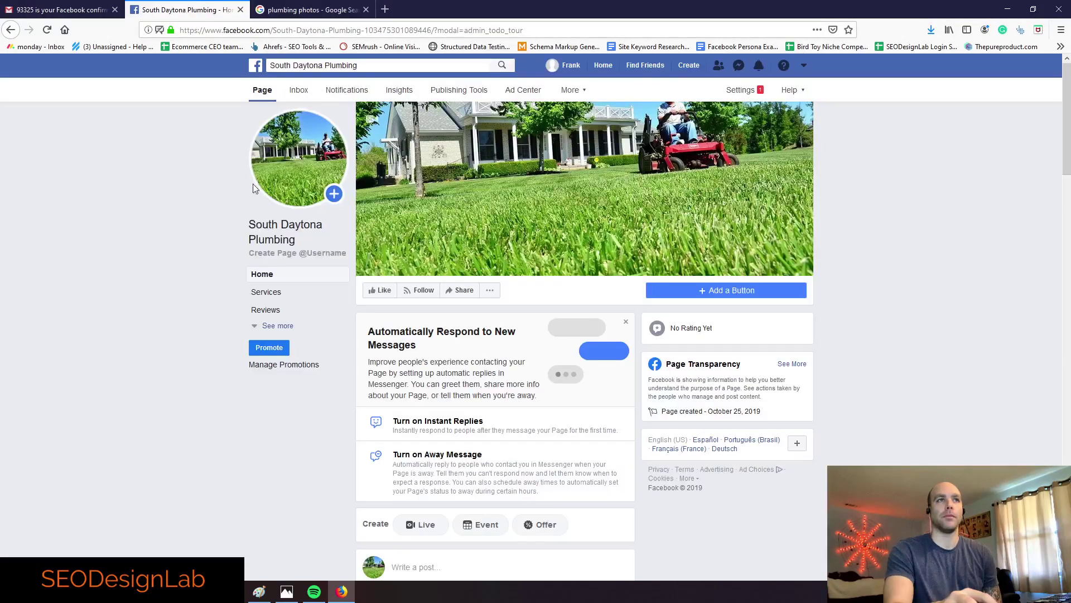
Glance at the current lawn profile picture, then open the Page's Photos section.
click(302, 145)
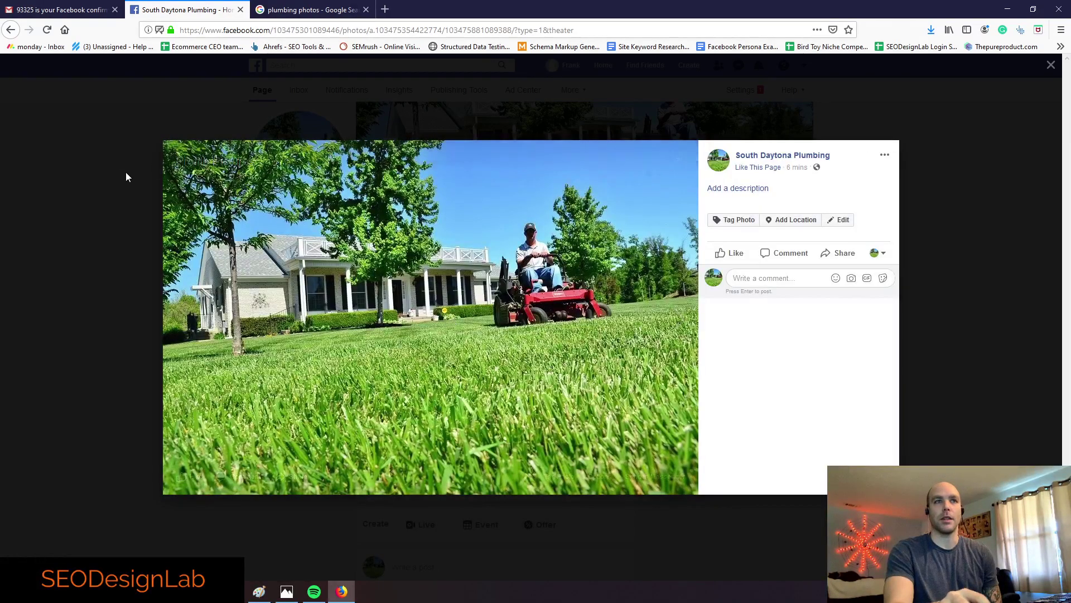
click(126, 172)
click(262, 326)
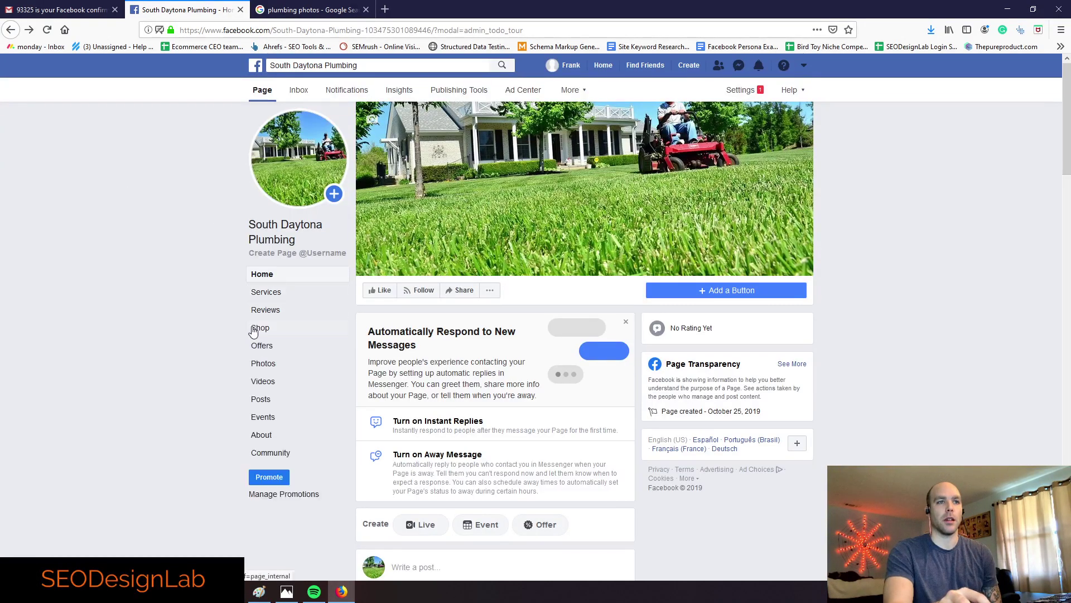
click(268, 366)
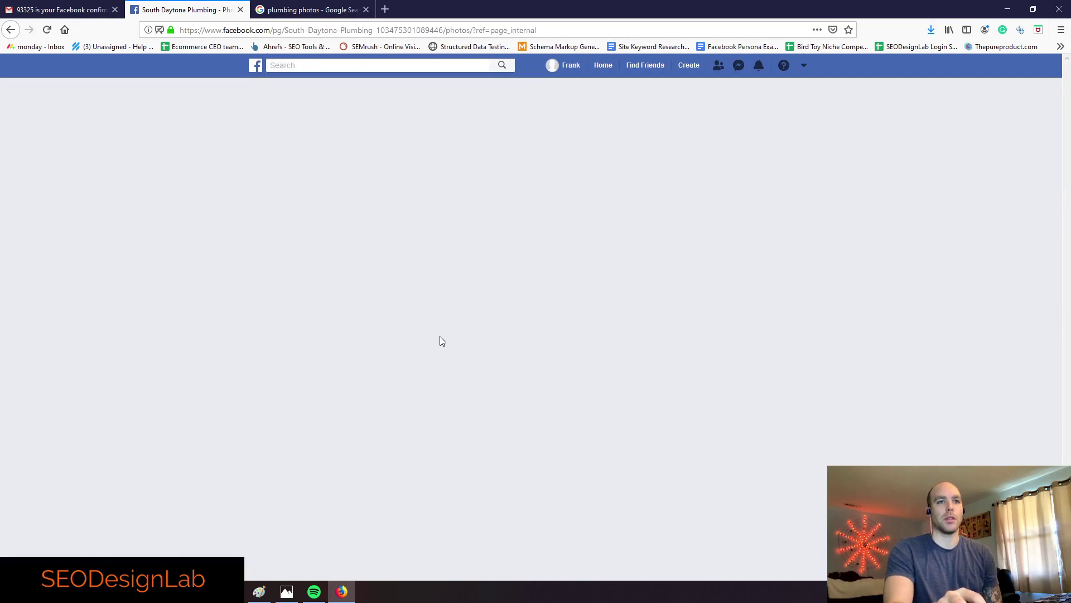
Look at the Cover Photos album, then open the Profile Pictures album.
scroll(481, 364, down, 1)
scroll(480, 365, down, 3)
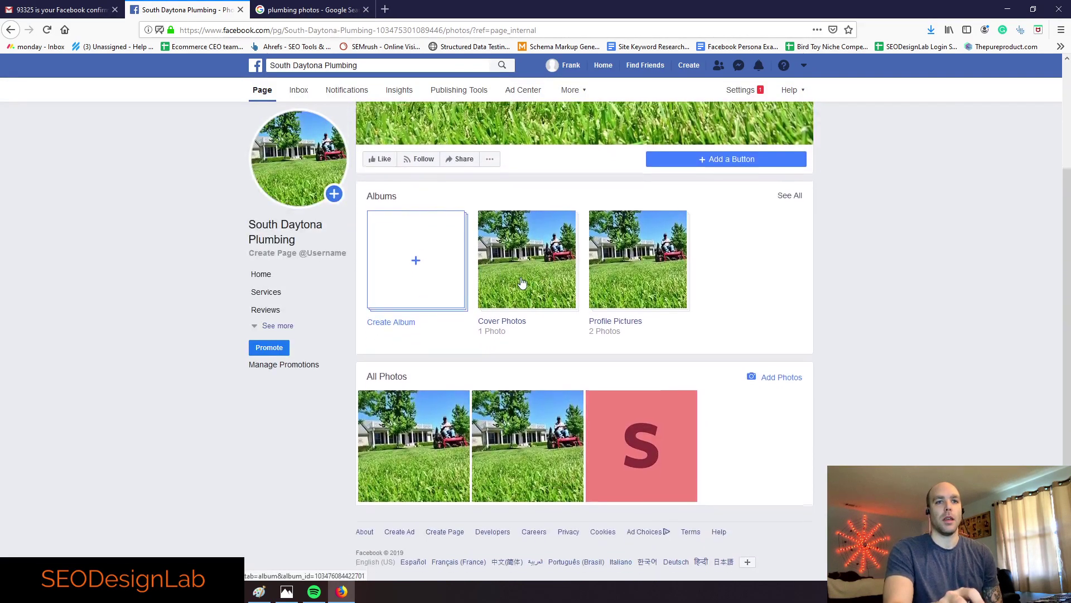
click(526, 265)
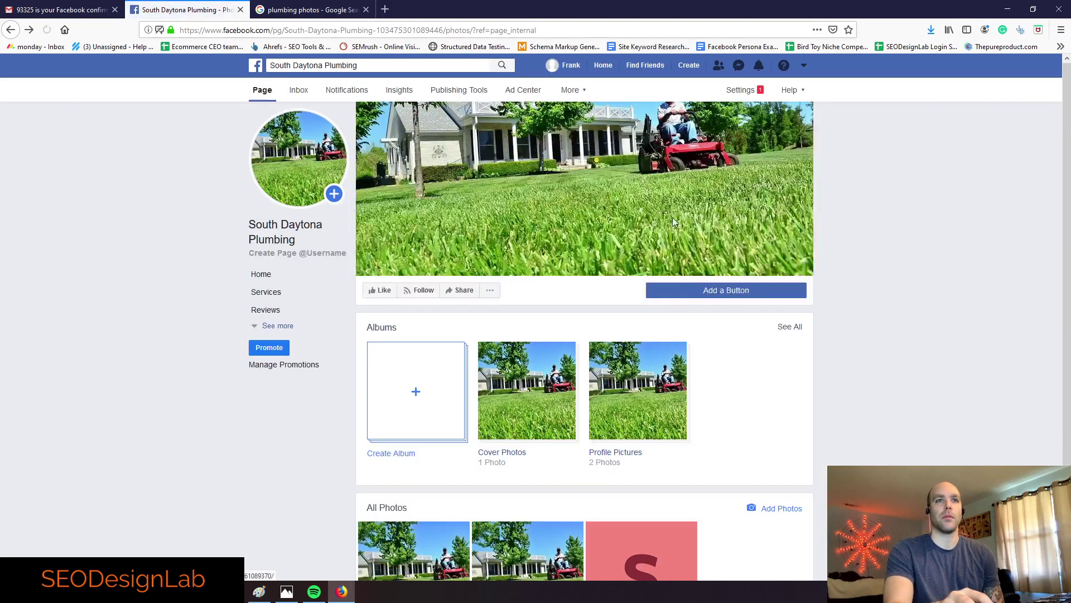
click(636, 386)
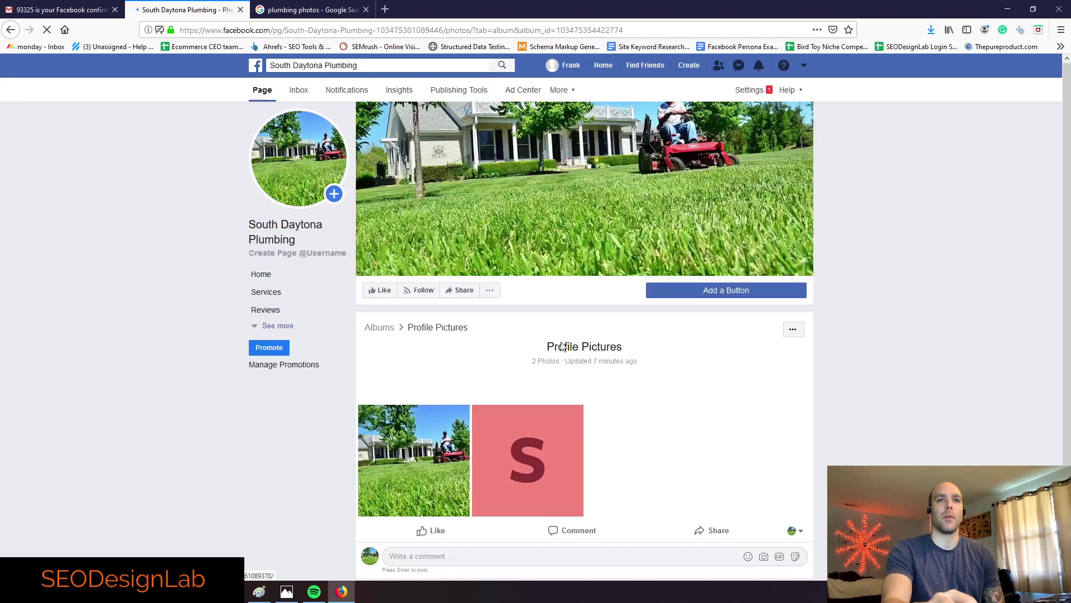
scroll(562, 350, down, 2)
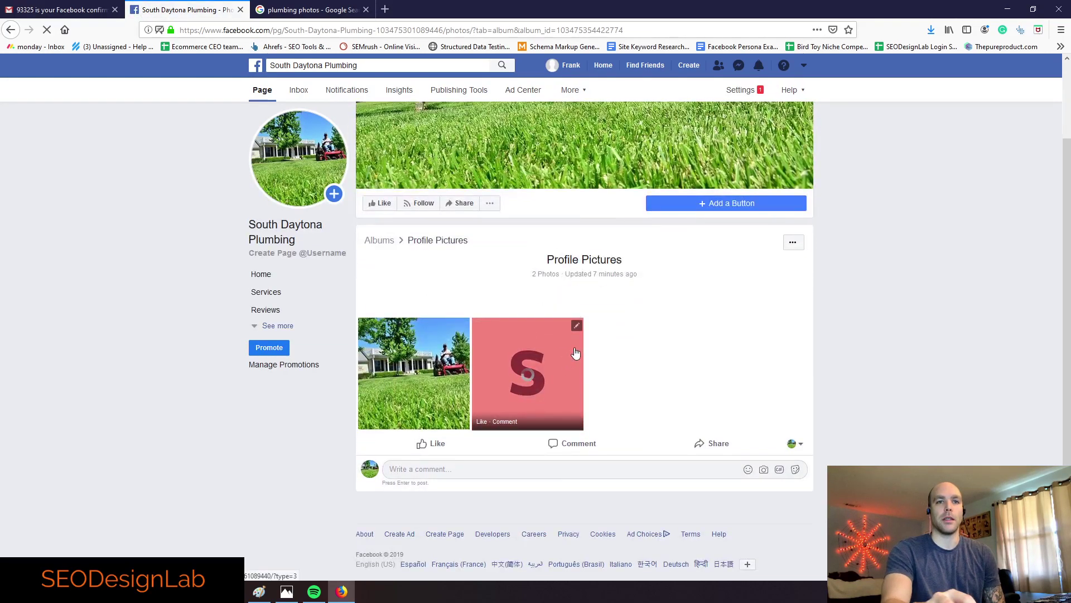
View the red S picture full size and check its options before returning to the album.
click(571, 357)
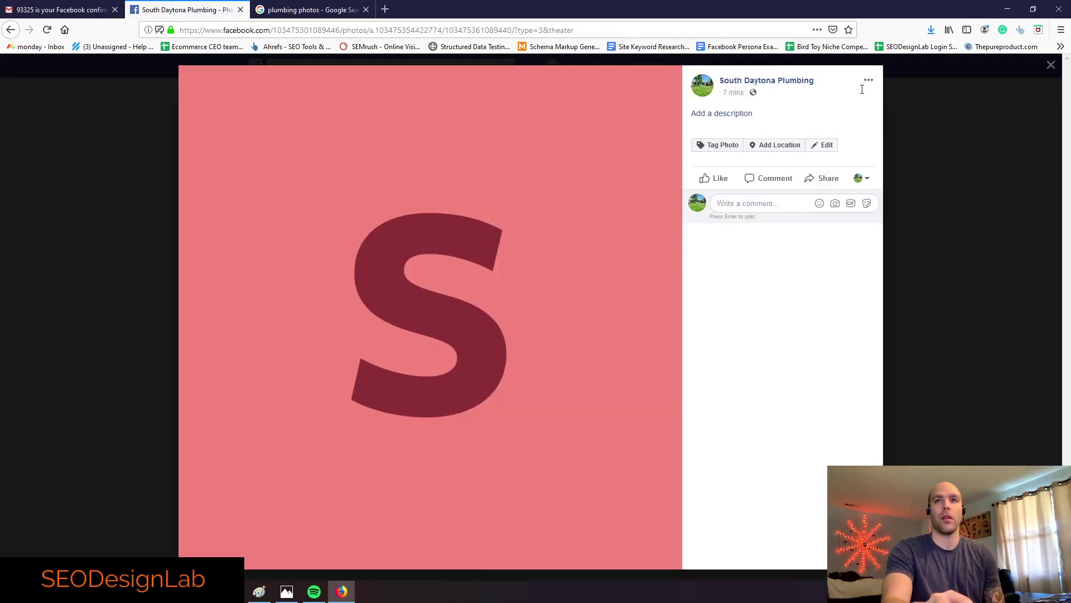
click(868, 78)
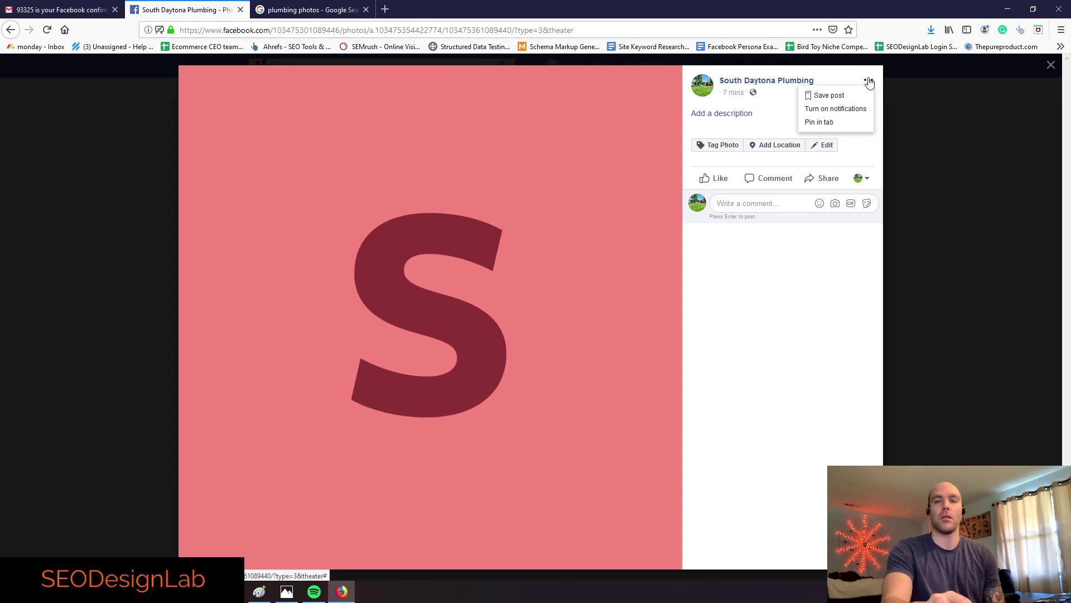
right_click(495, 178)
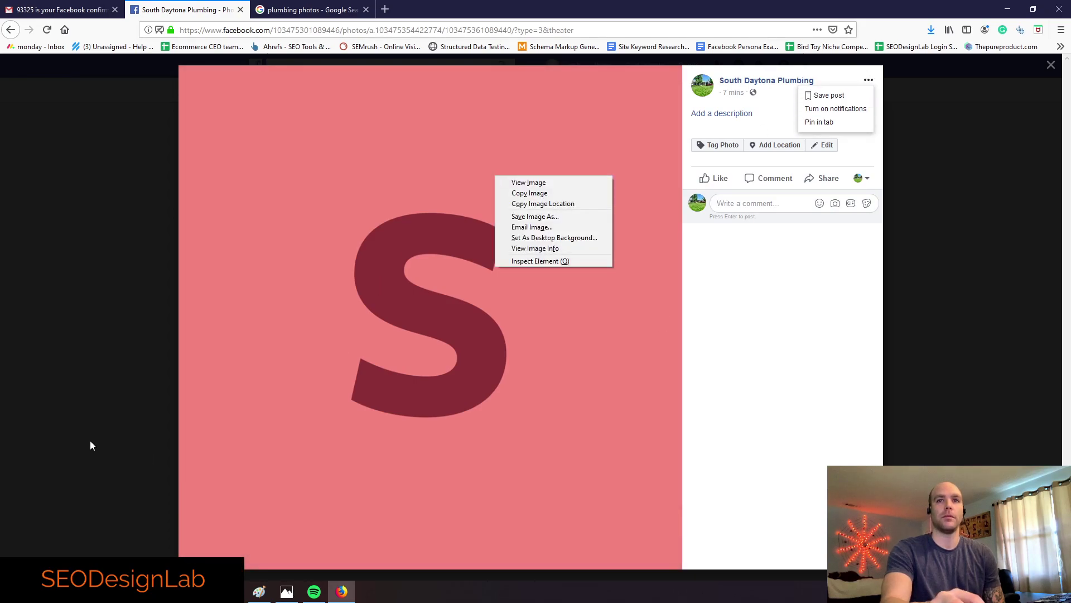
click(56, 336)
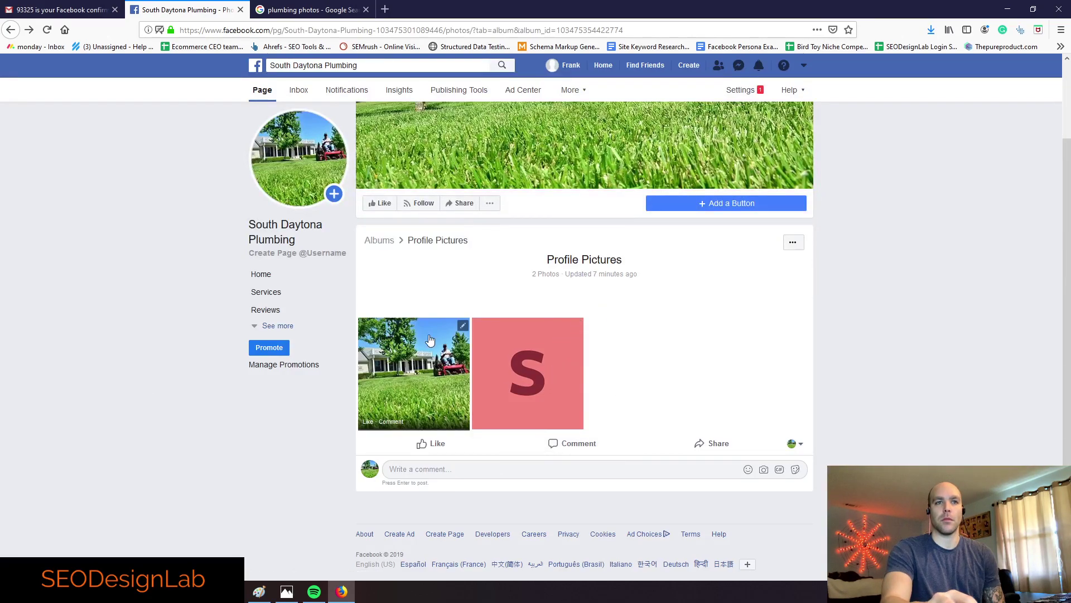
Delete the red S photo from the Profile Pictures album, confirming with OK.
click(463, 326)
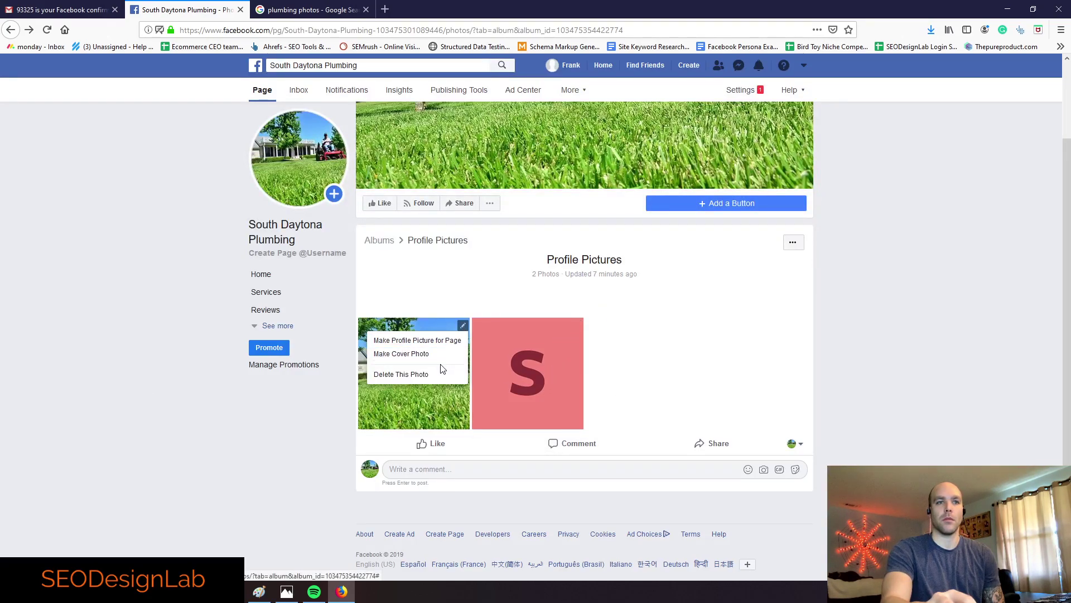
click(576, 325)
click(548, 374)
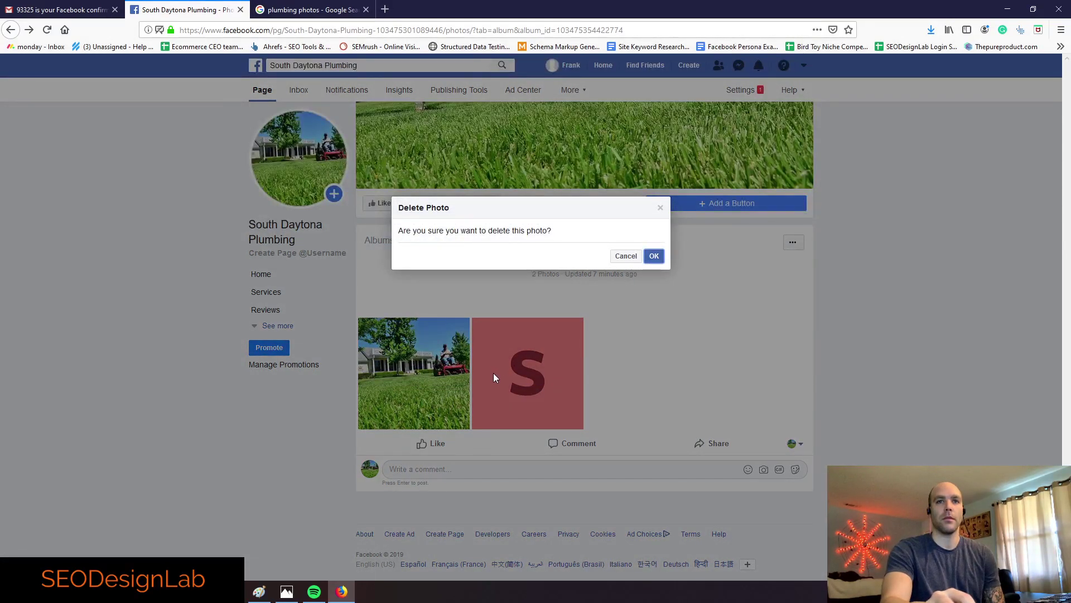
click(654, 255)
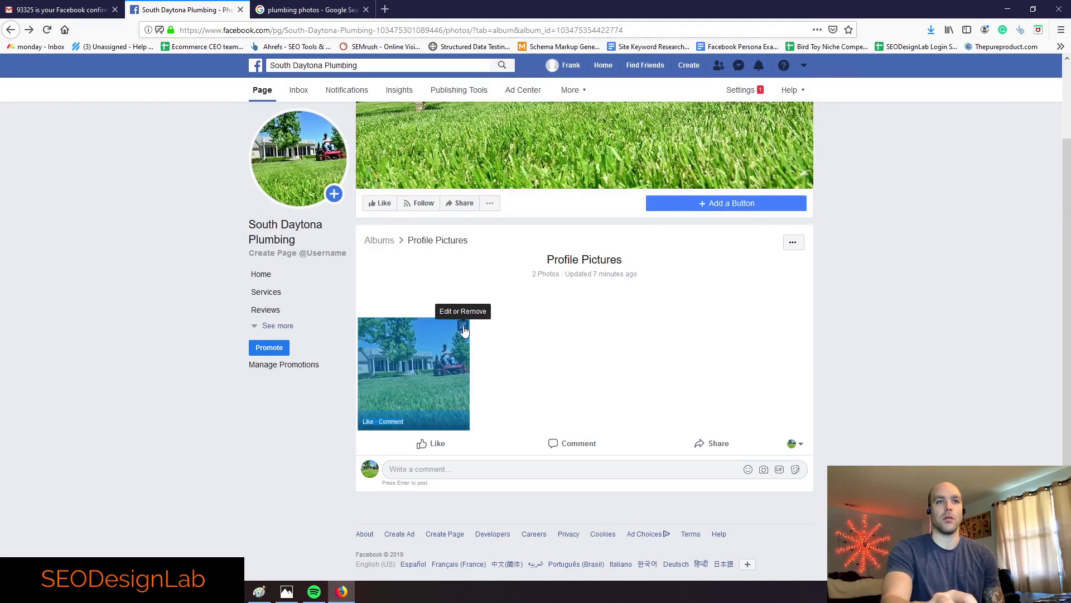
Open the remaining lawn photo in the viewer, close it, and expand the Page's sections.
click(463, 330)
click(430, 358)
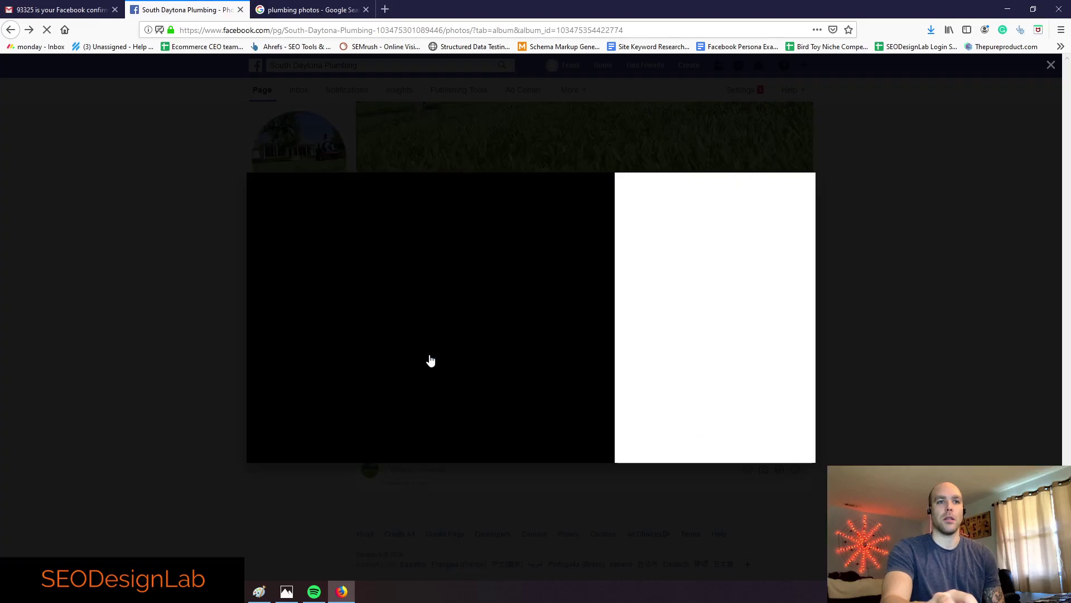
click(51, 319)
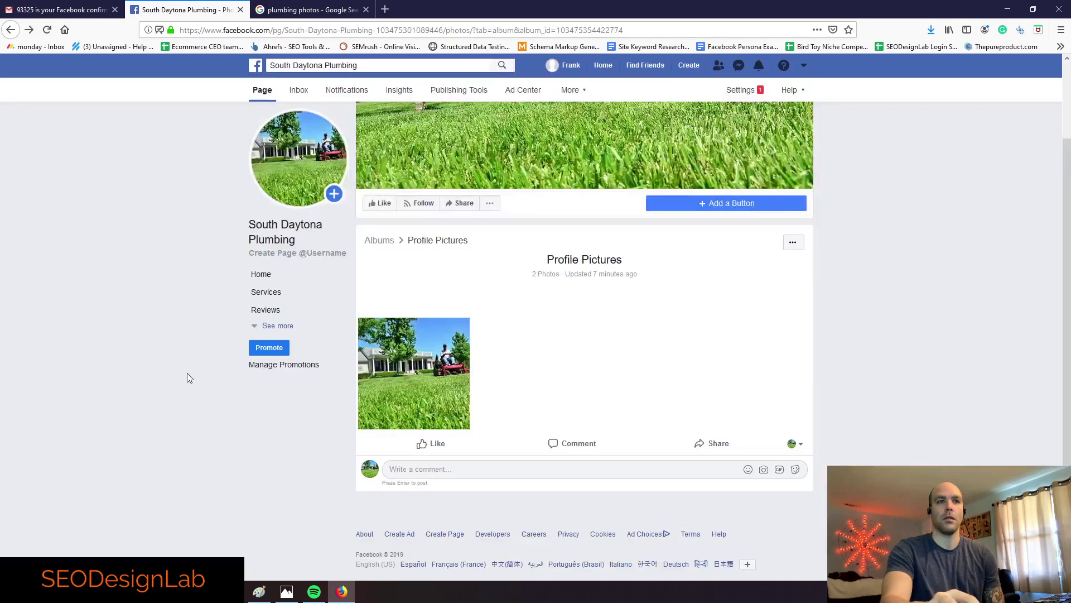
click(265, 327)
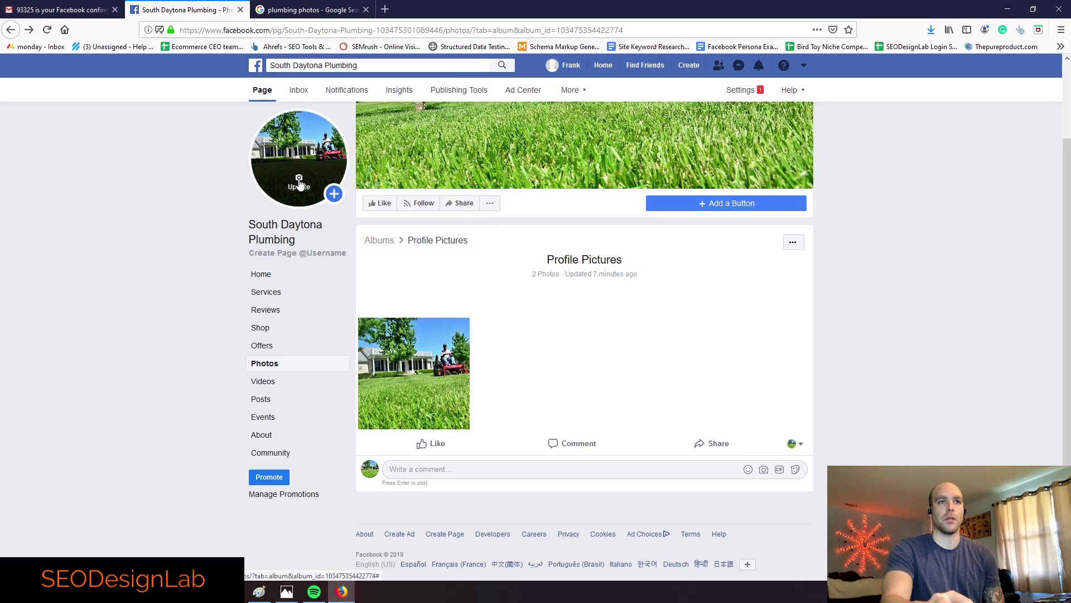
Upload the downloaded cartoon plumber file as the profile picture, reposition it, and save.
click(334, 195)
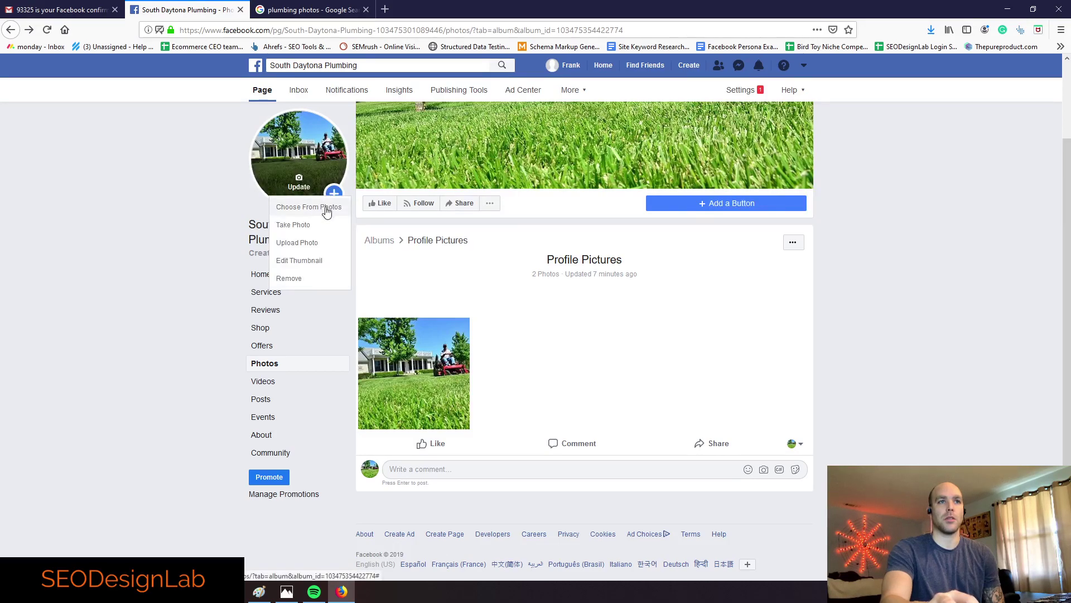
click(314, 243)
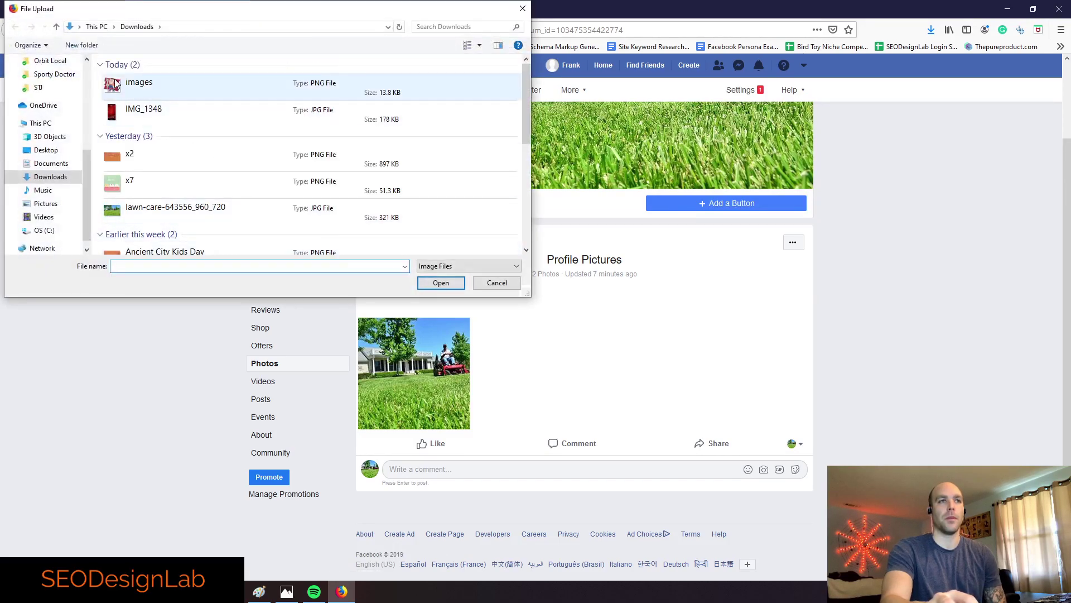
double_click(116, 83)
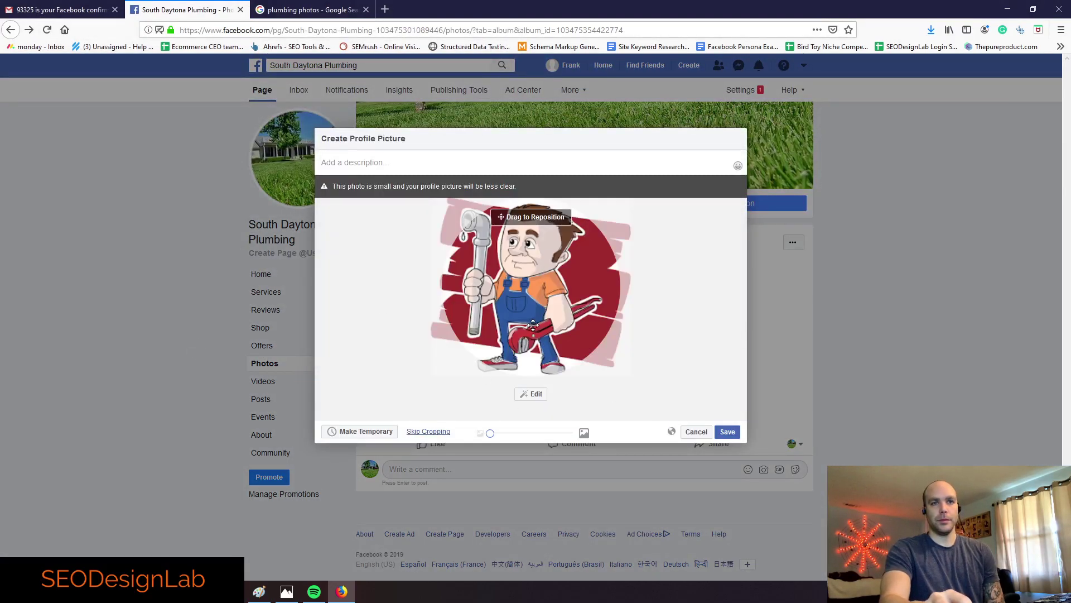
drag(534, 325, 543, 323)
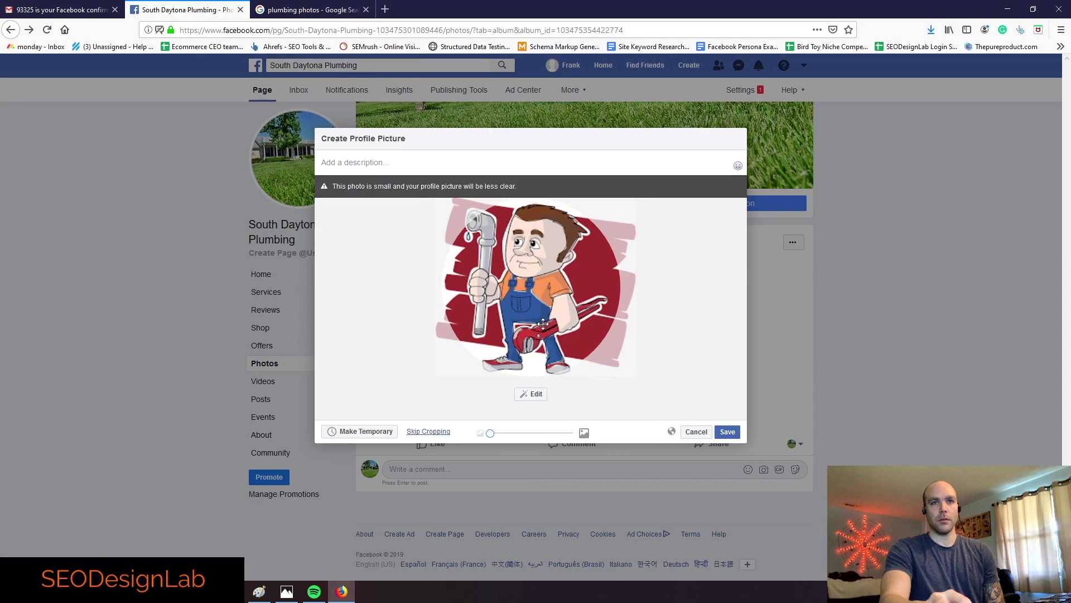
click(727, 432)
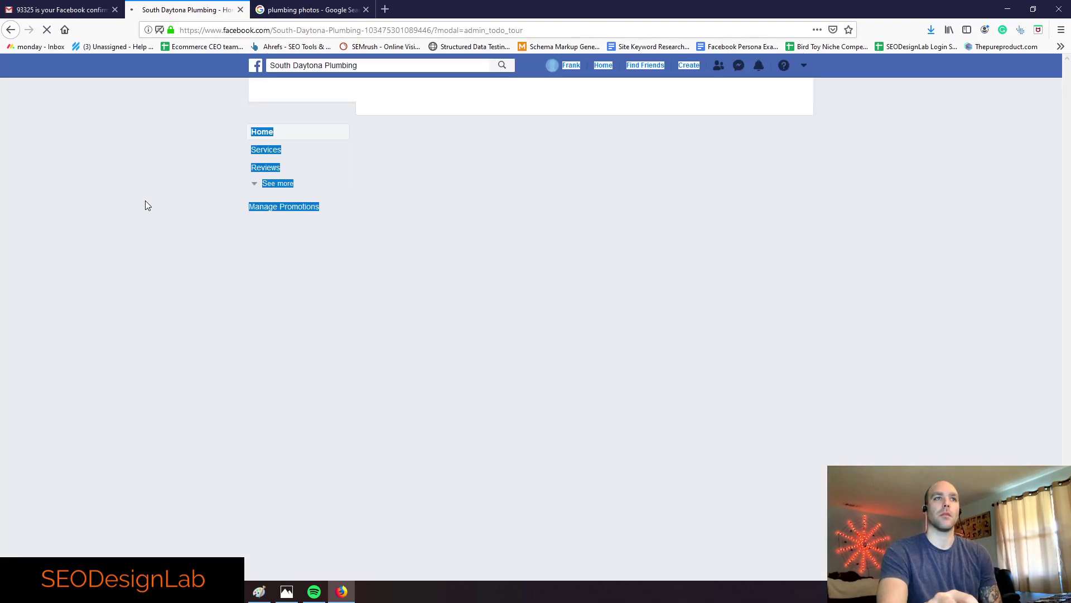
Check the profile-picture update post in News Feed, then switch back to the plumbing photos tab.
click(146, 195)
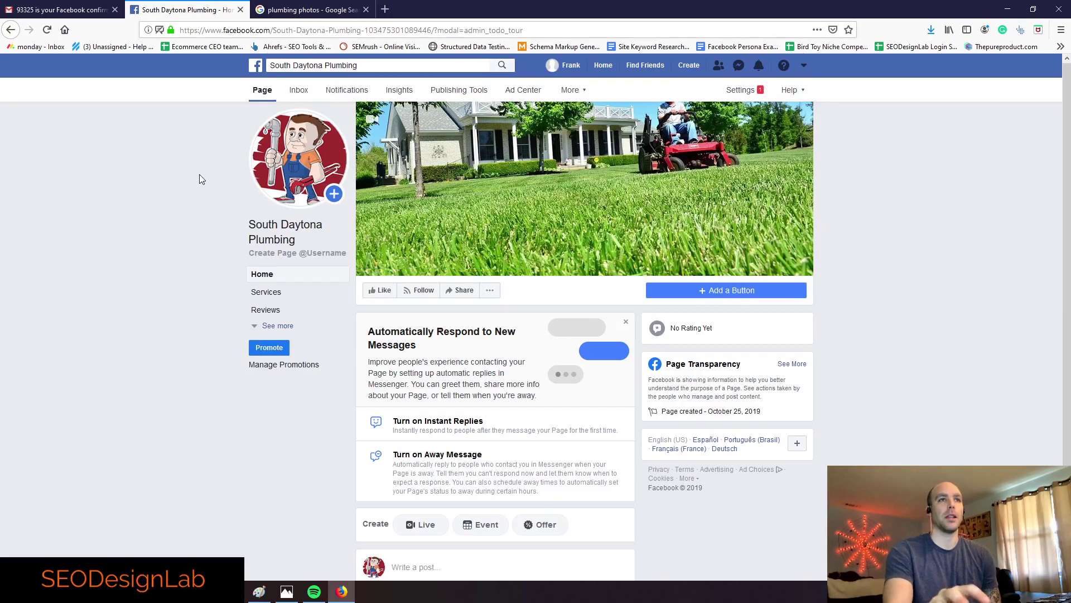
click(256, 69)
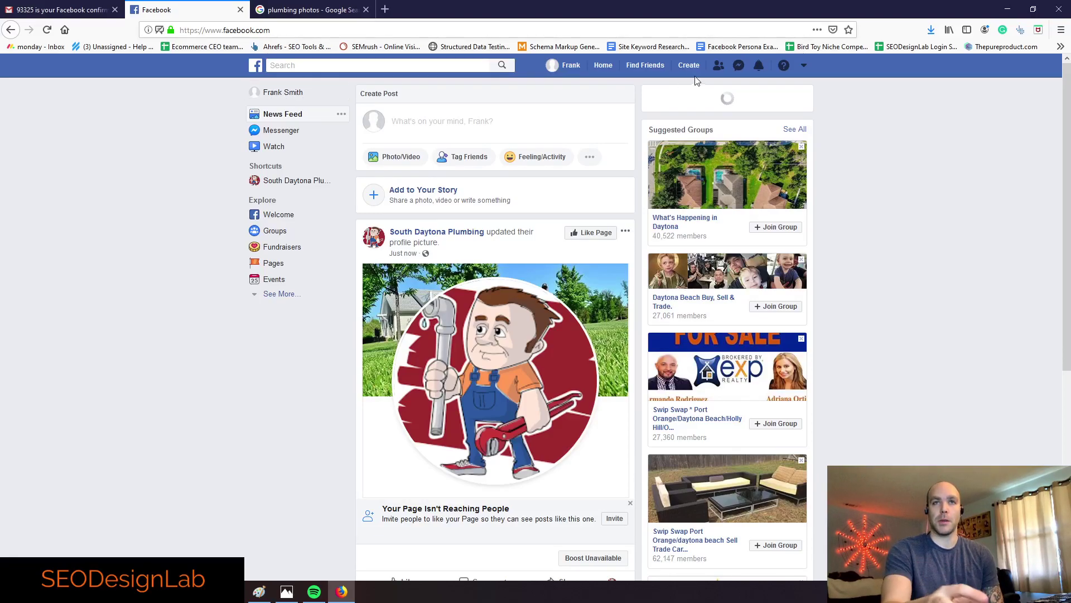
click(803, 66)
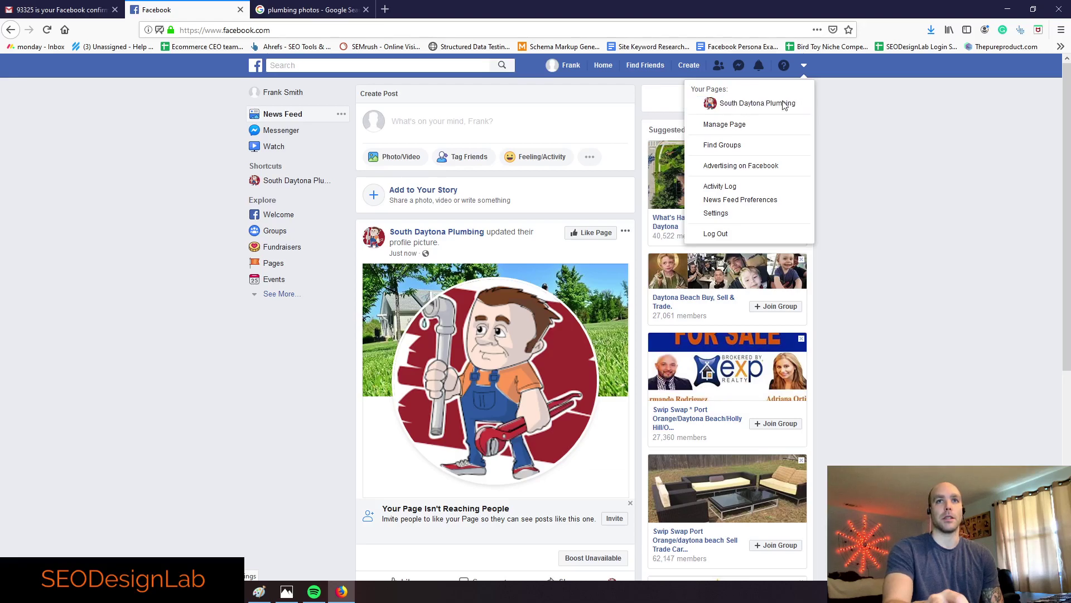
click(133, 230)
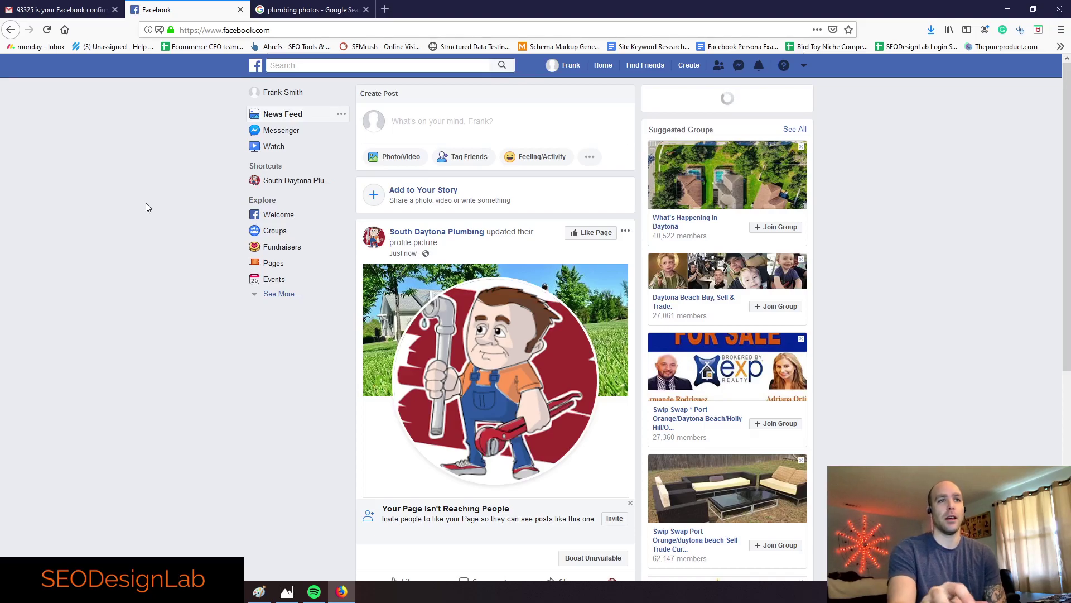
click(322, 11)
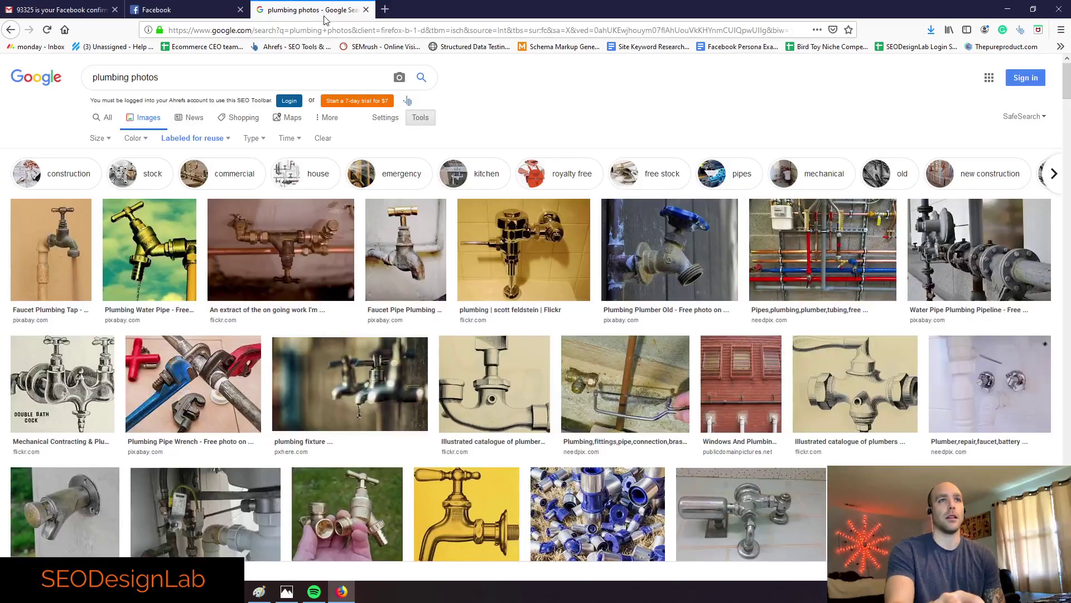